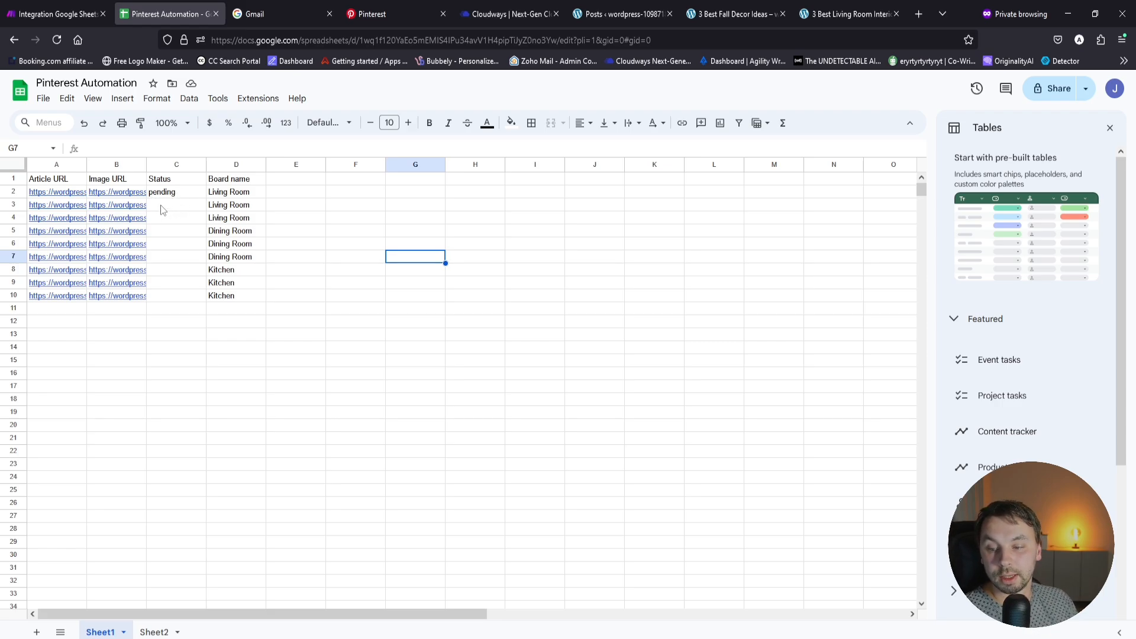
Step: Look over the Status column cells below the first article row in the Pinterest Automation sheet
{"action": "left_click", "coordinate": [158, 205]}
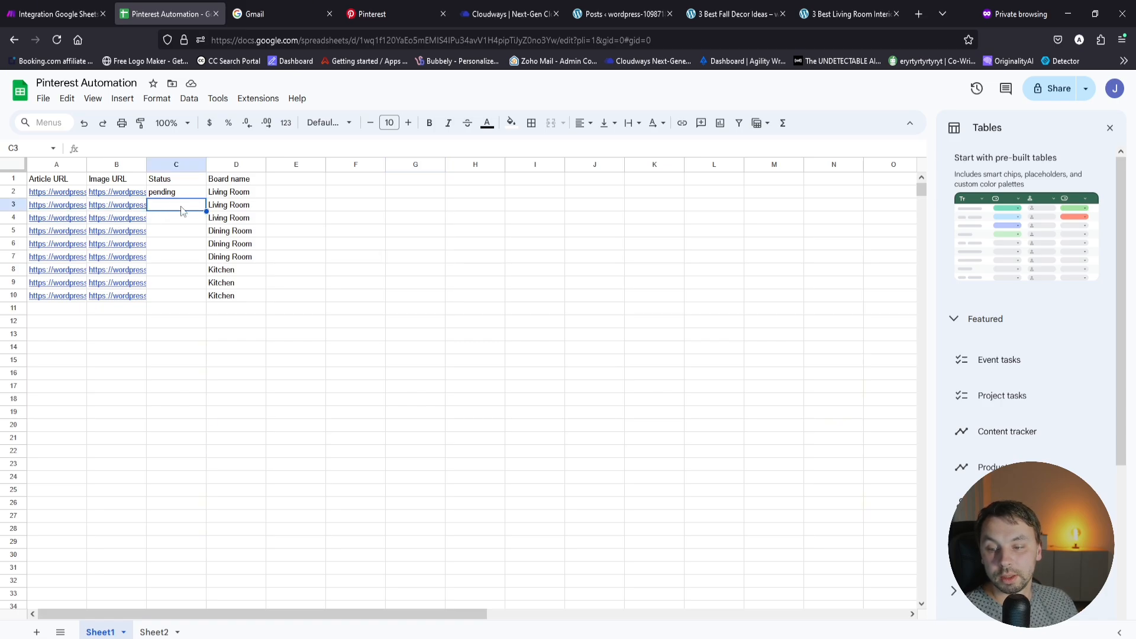
{"action": "key", "text": "Down"}
{"action": "key", "text": "Down"}
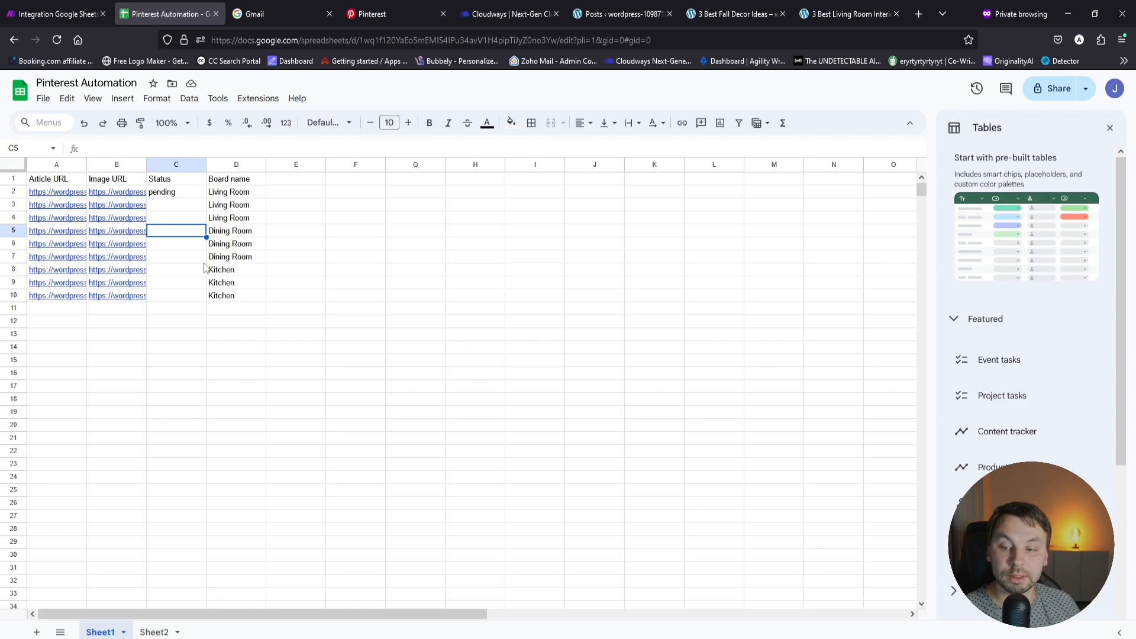
Step: Switch to the Pinterest profile, show its created pins and reload the page
{"action": "key", "text": "ctrl+4"}
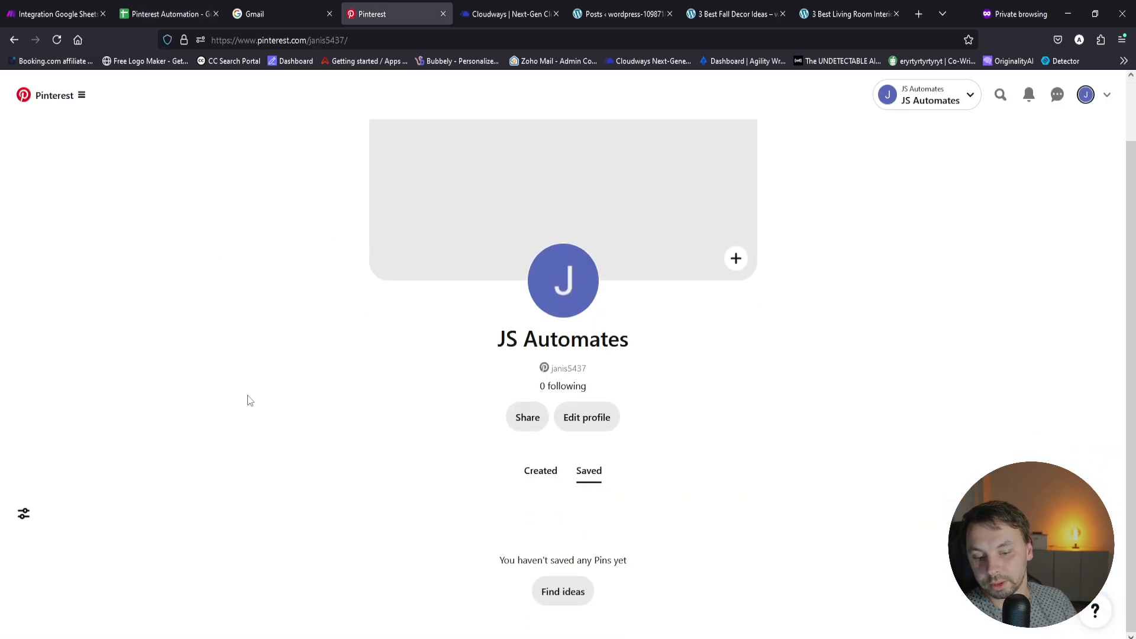
{"action": "left_click", "coordinate": [538, 472]}
{"action": "key", "text": "F5"}
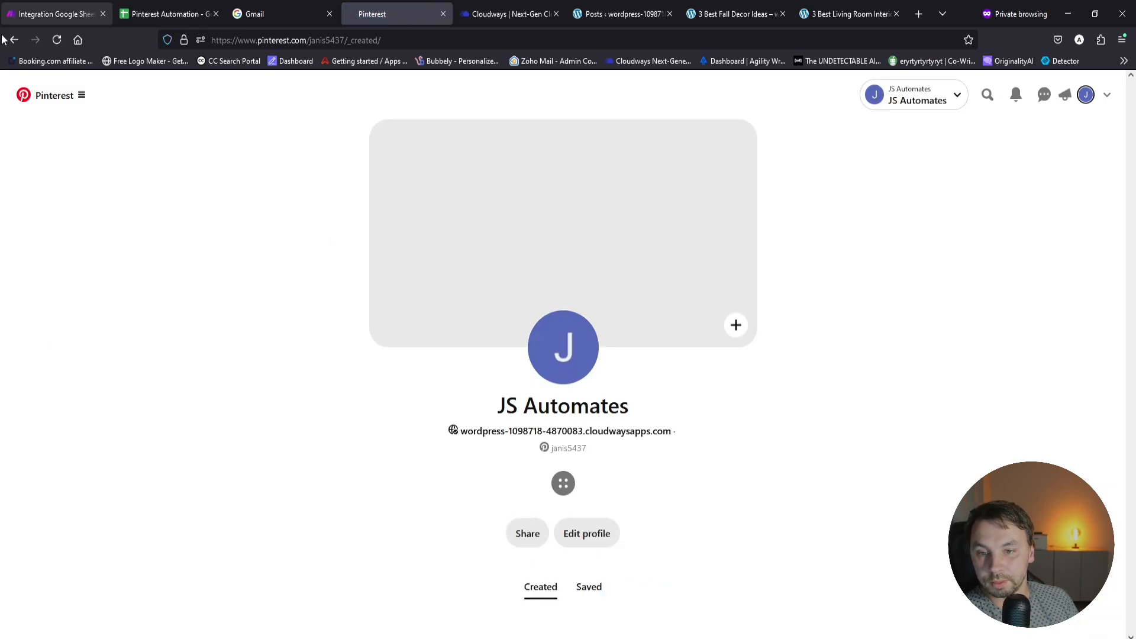
Step: Return to the Pinterest Automation spreadsheet and examine the article links, image links and board names for each row
{"action": "left_click", "coordinate": [154, 6]}
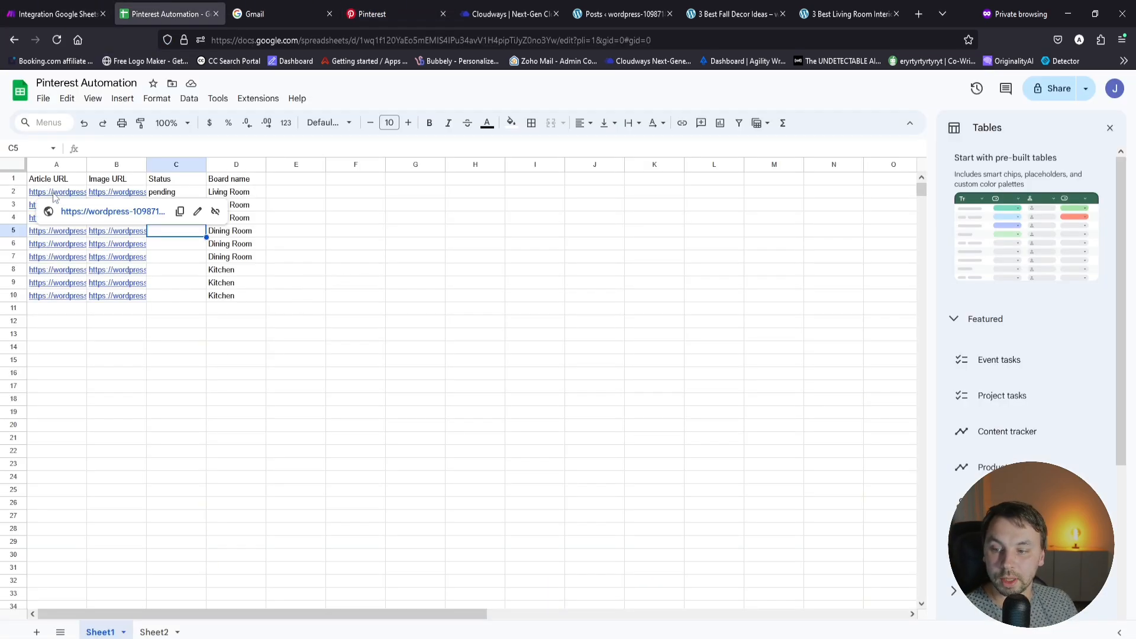
{"action": "left_click", "coordinate": [294, 373]}
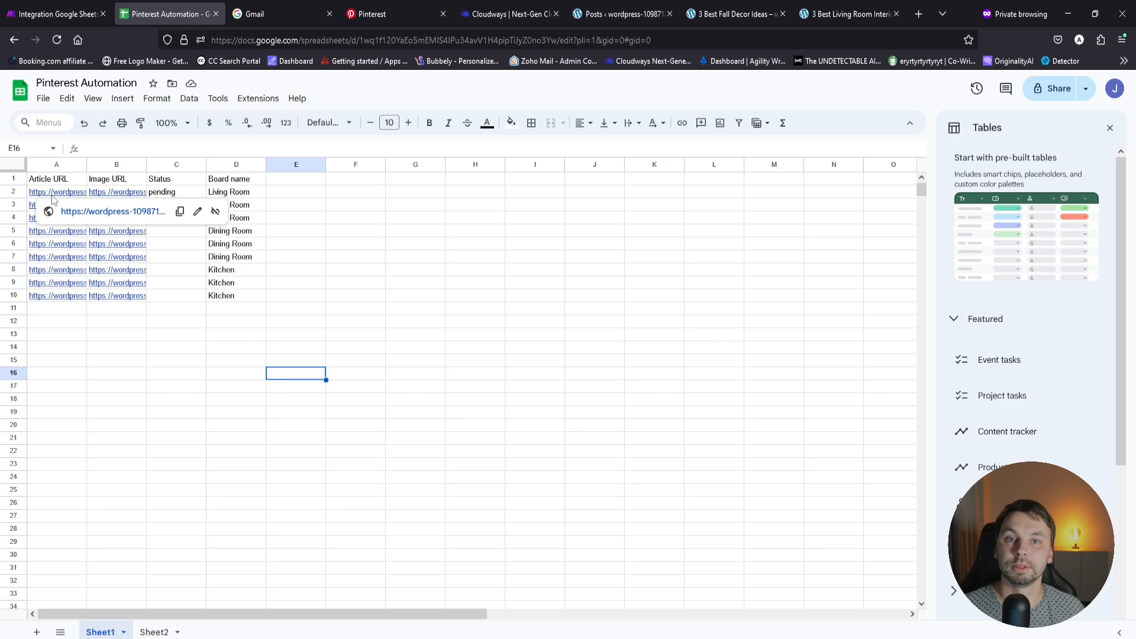
{"action": "left_click", "coordinate": [177, 385]}
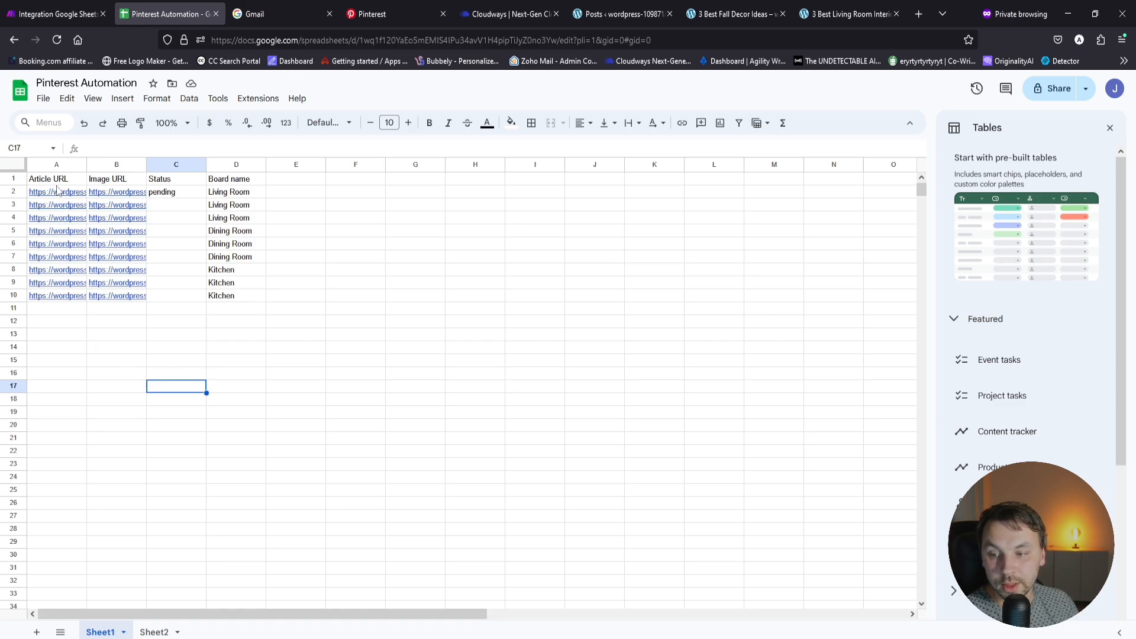
{"action": "mouse_move", "coordinate": [60, 190]}
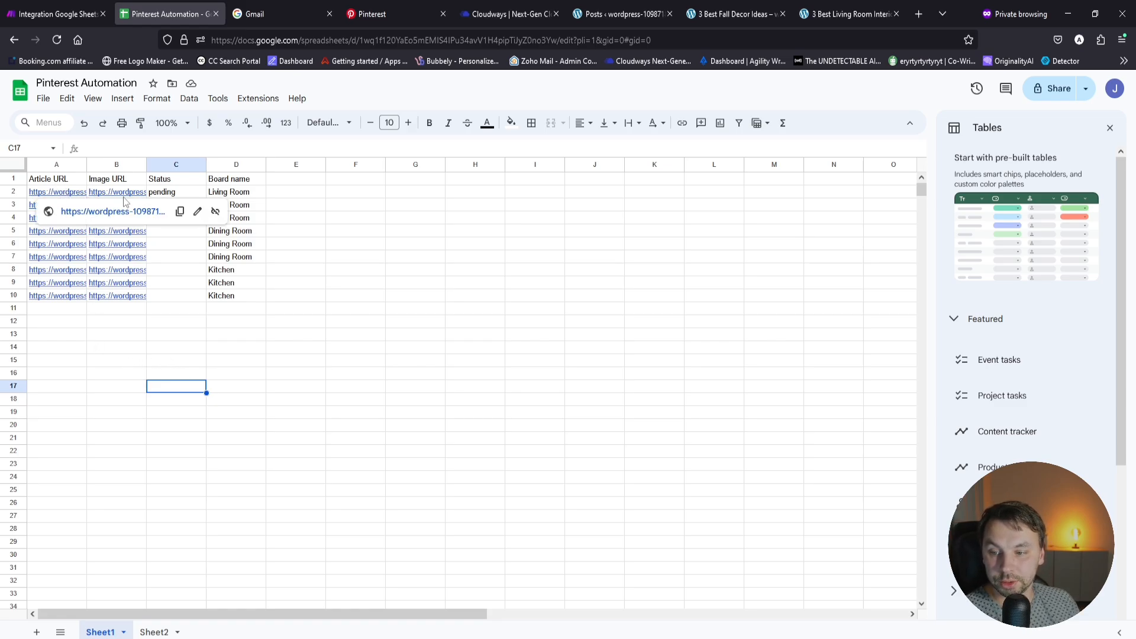
{"action": "left_click", "coordinate": [174, 376]}
{"action": "mouse_move", "coordinate": [126, 196]}
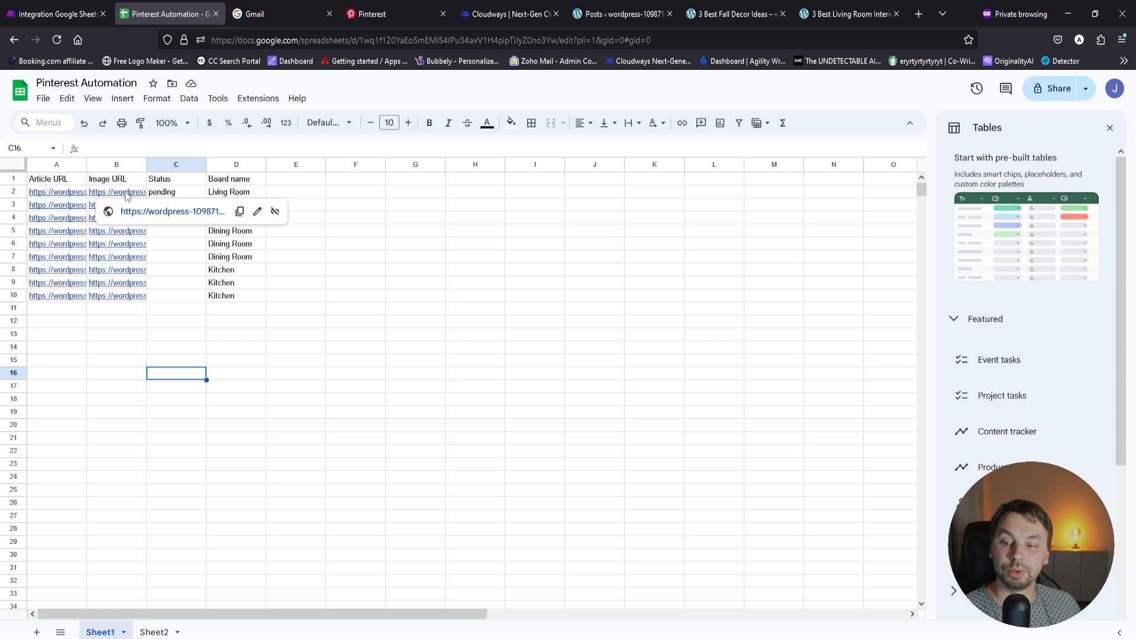
{"action": "left_click", "coordinate": [254, 375]}
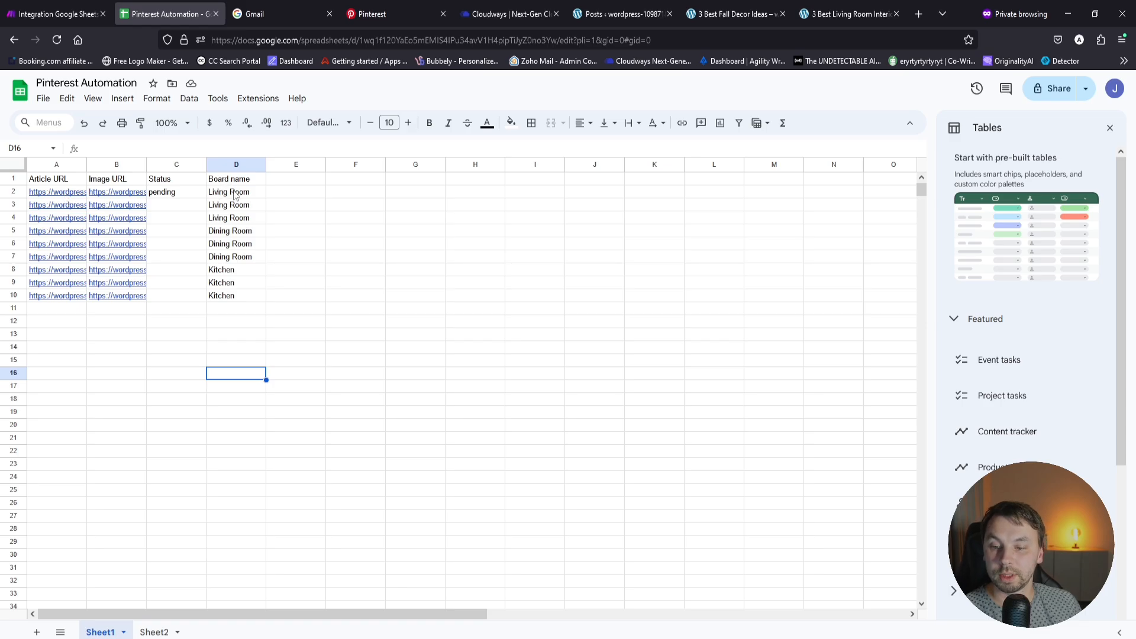
{"action": "left_click", "coordinate": [235, 196]}
{"action": "left_click", "coordinate": [223, 234]}
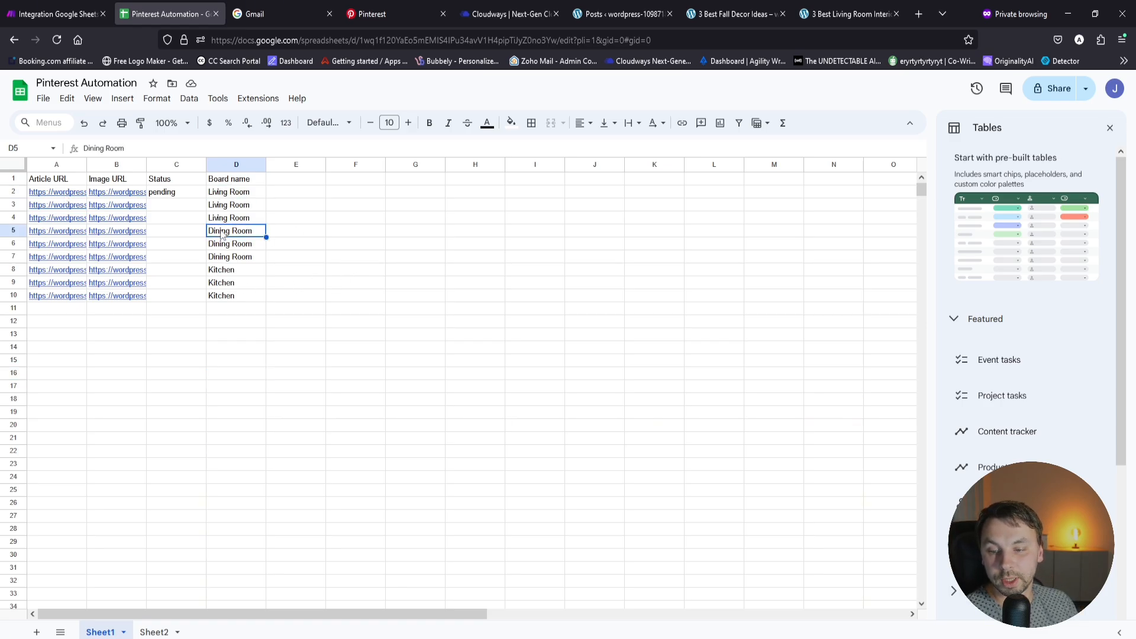
{"action": "left_click", "coordinate": [220, 270]}
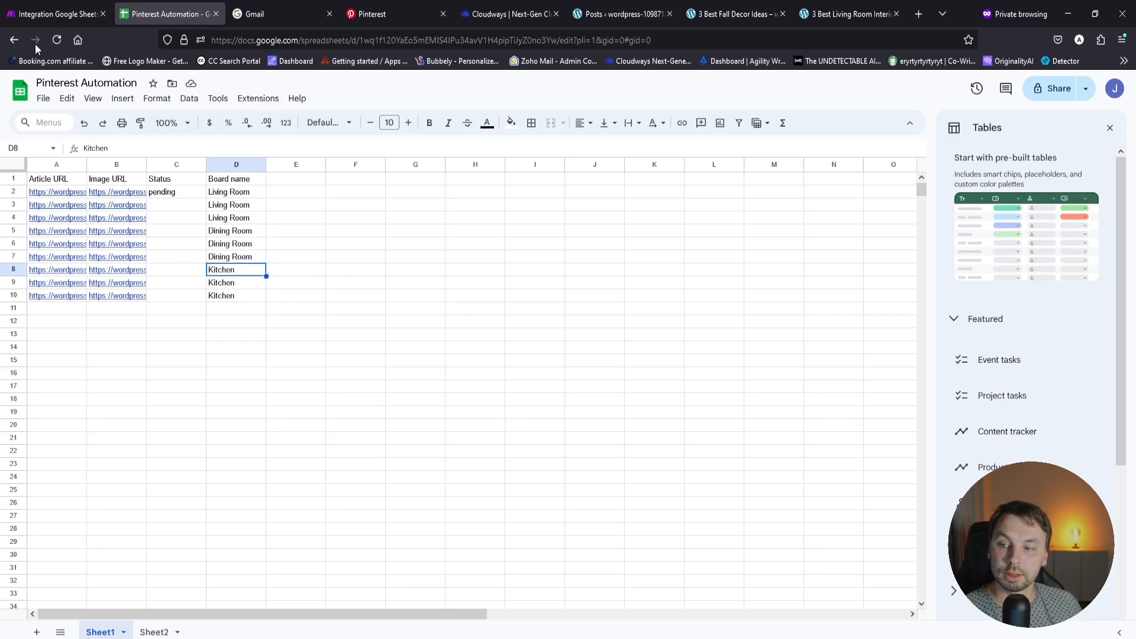
Step: Switch to the Complete Pinterest Automation scenario in Make and run it once
{"action": "left_click", "coordinate": [56, 14]}
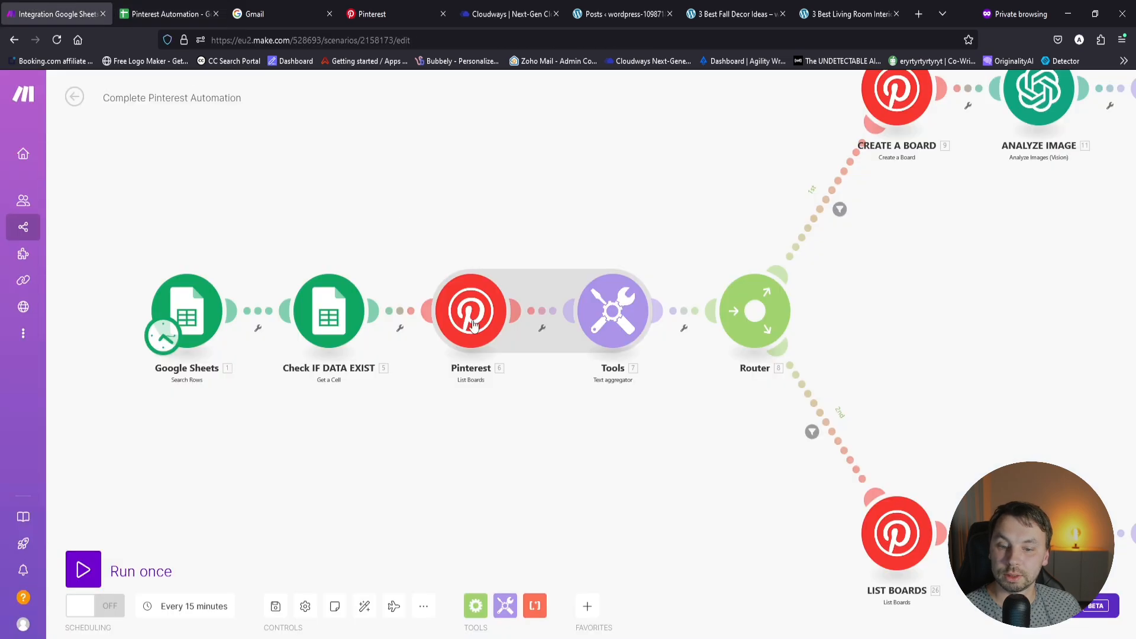
{"action": "scroll", "coordinate": [788, 328], "scroll_direction": "down", "scroll_amount": 5}
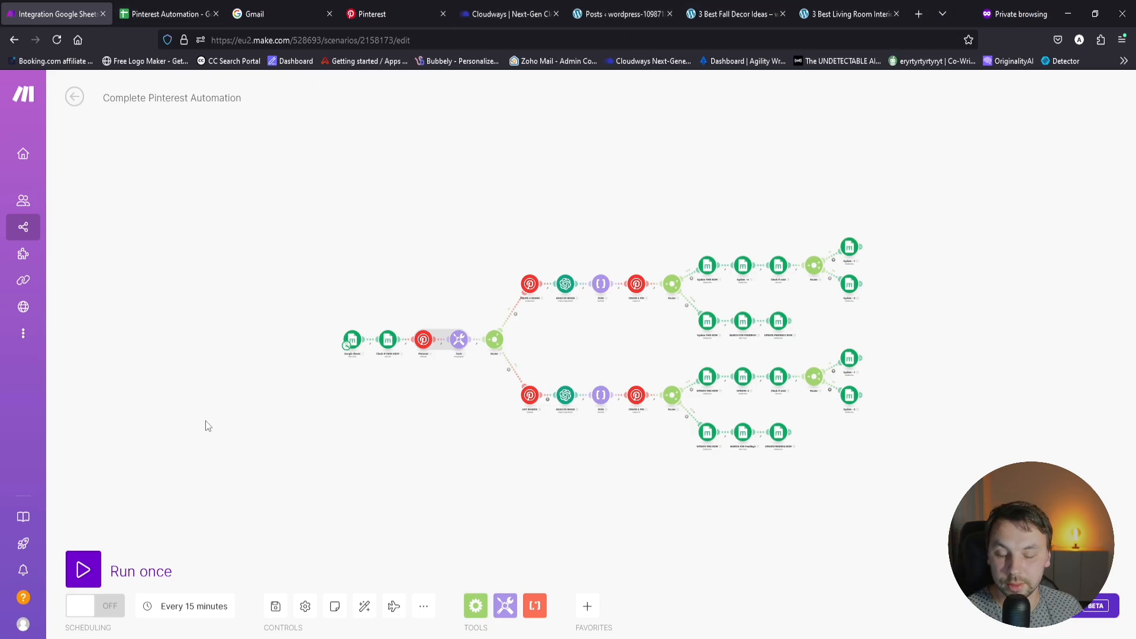
{"action": "left_click_drag", "start_coordinate": [435, 452], "coordinate": [373, 438]}
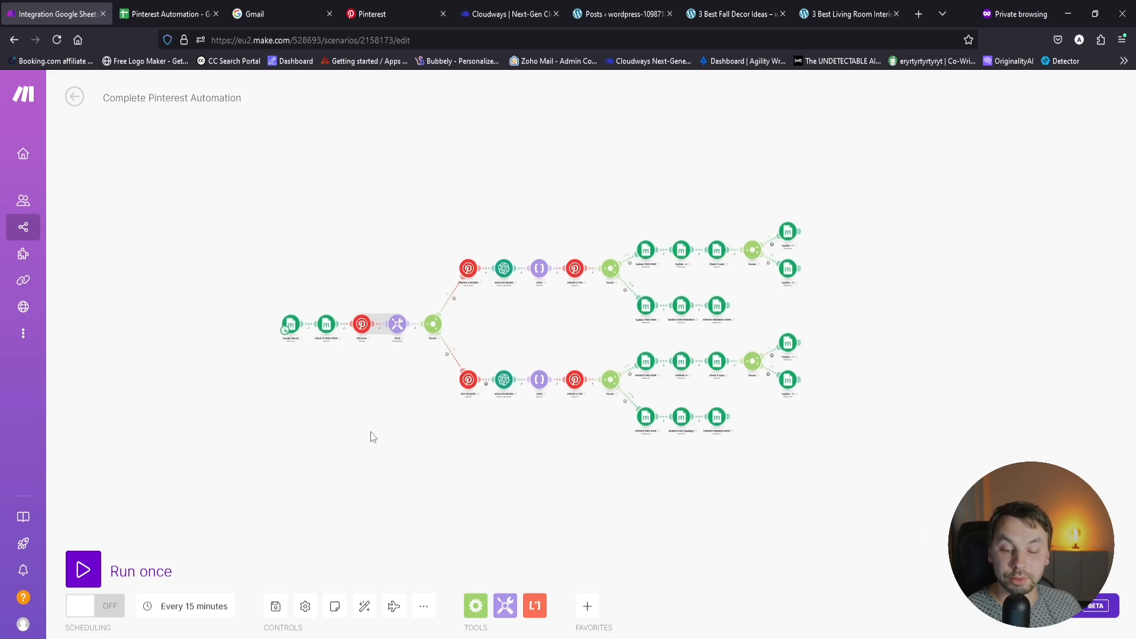
{"action": "left_click", "coordinate": [80, 573]}
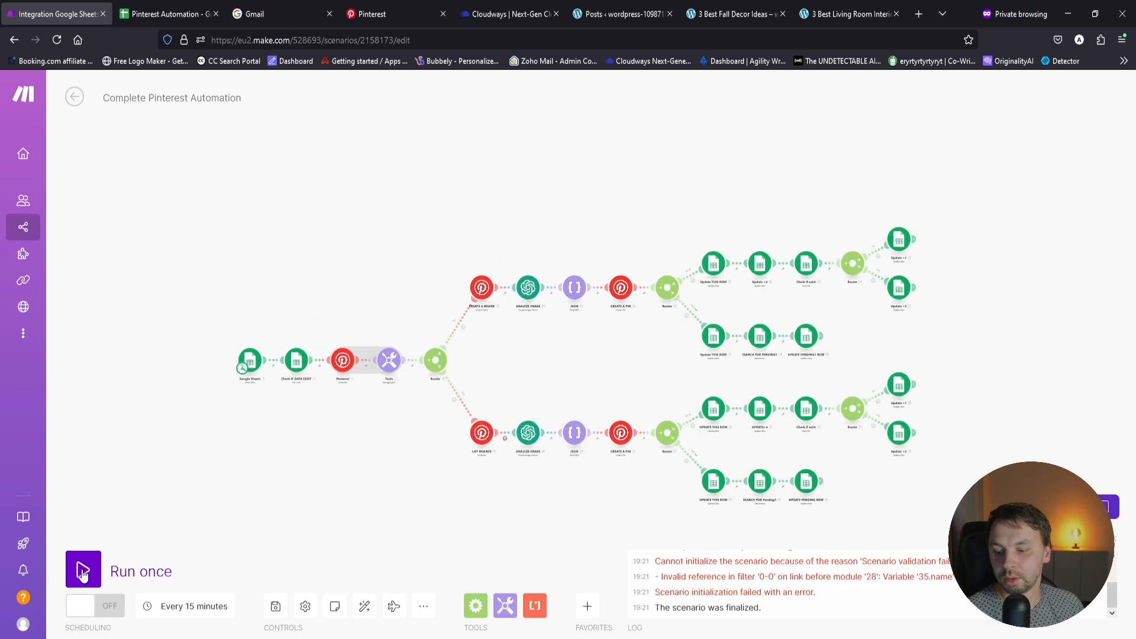
{"action": "left_click", "coordinate": [79, 573]}
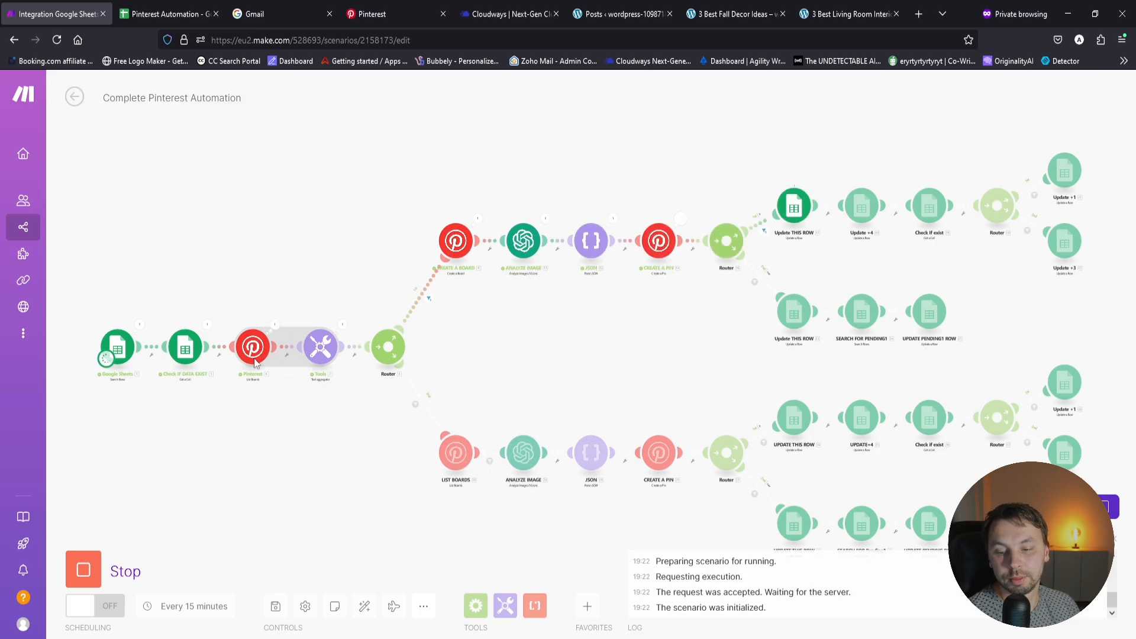
Step: Inspect the input and output of the Pinterest List Boards module's run, and close the details
{"action": "scroll", "coordinate": [251, 376], "scroll_direction": "up", "scroll_amount": 3}
{"action": "left_click", "coordinate": [287, 291]}
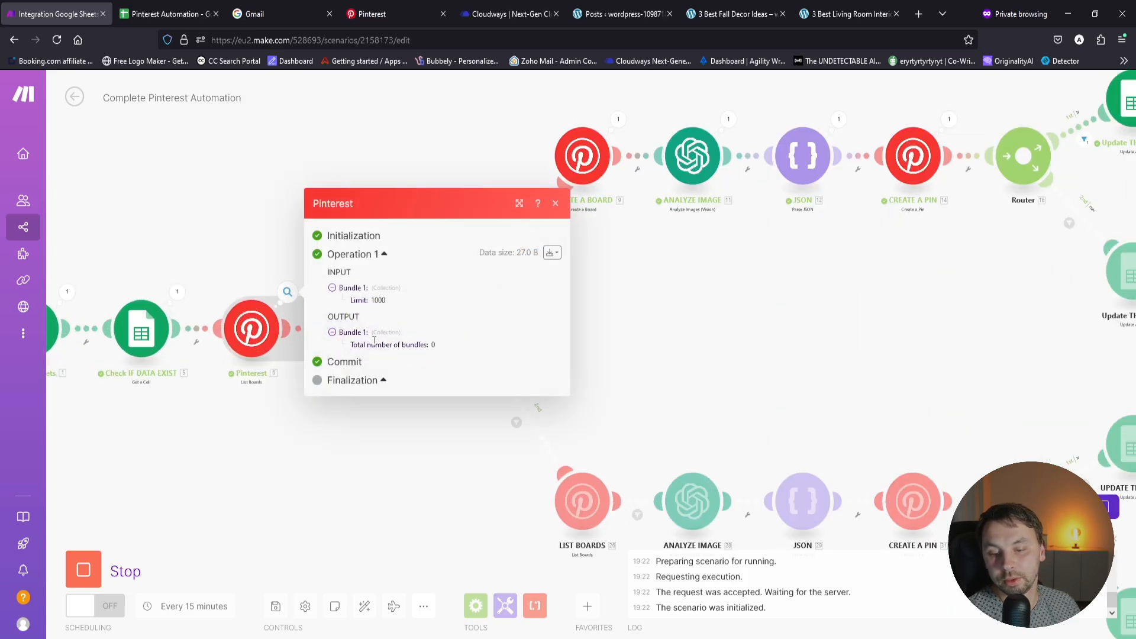
{"action": "left_click", "coordinate": [555, 203]}
Step: Examine the scenario's upper branch from board creation and image analysis through pin creation to the row updates
{"action": "left_click_drag", "start_coordinate": [669, 250], "coordinate": [560, 287]}
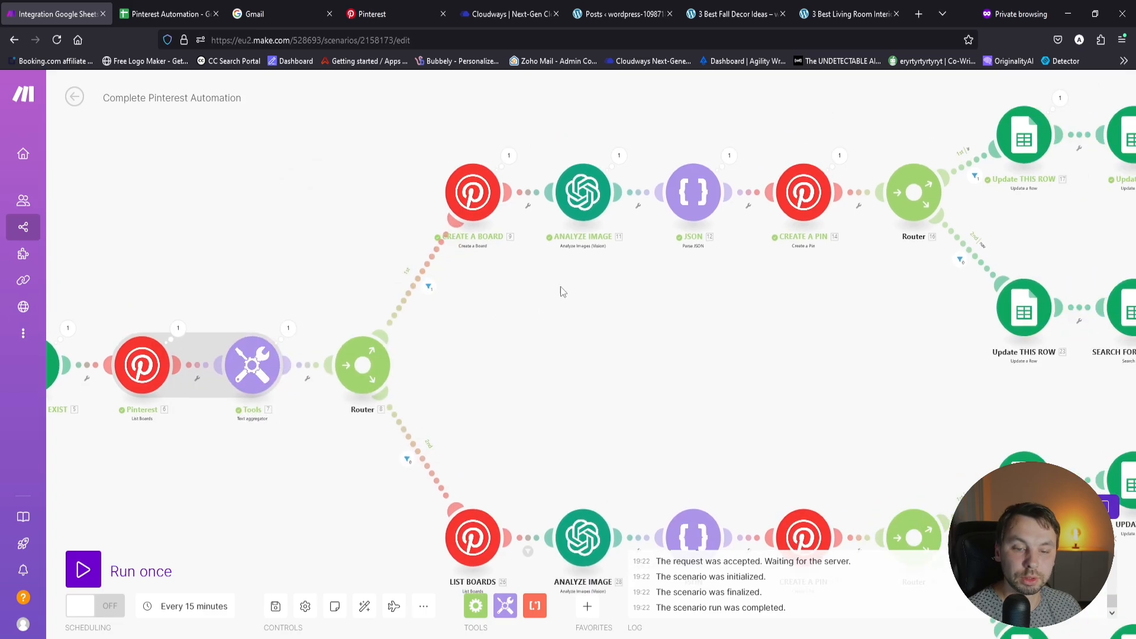
{"action": "left_click_drag", "start_coordinate": [703, 327], "coordinate": [614, 328]}
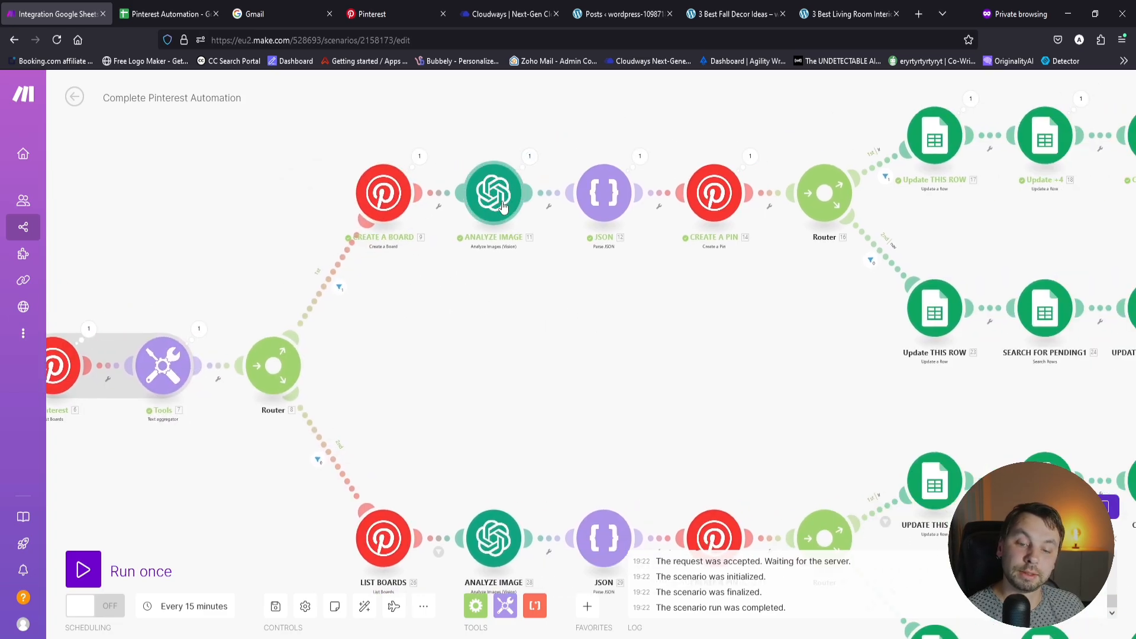
{"action": "left_click_drag", "start_coordinate": [587, 336], "coordinate": [492, 359]}
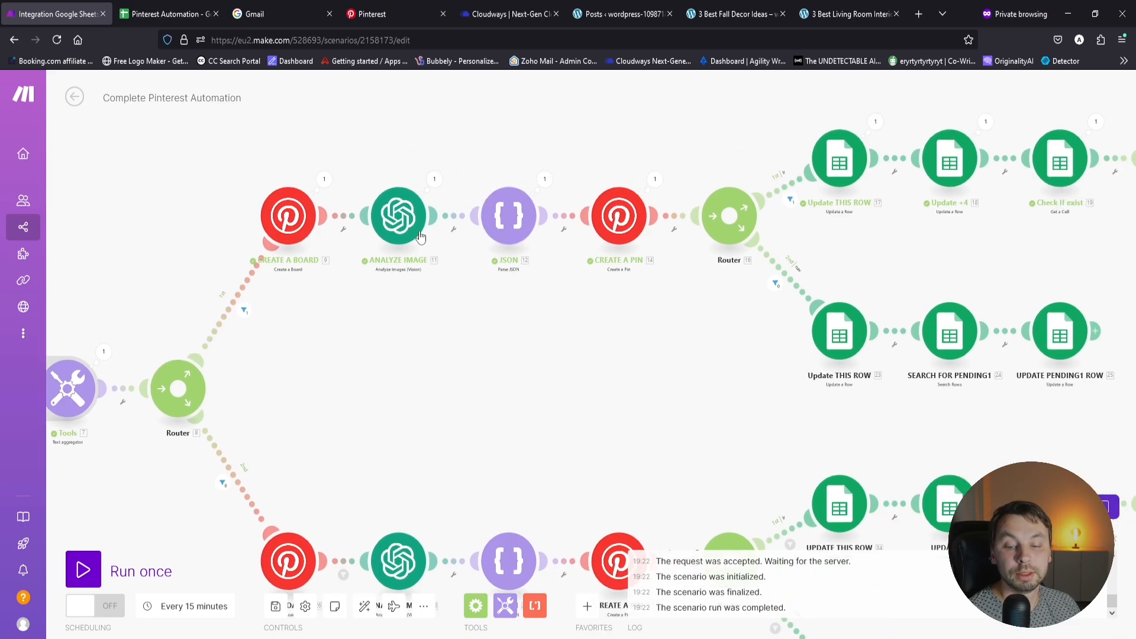
{"action": "left_click_drag", "start_coordinate": [637, 236], "coordinate": [432, 260]}
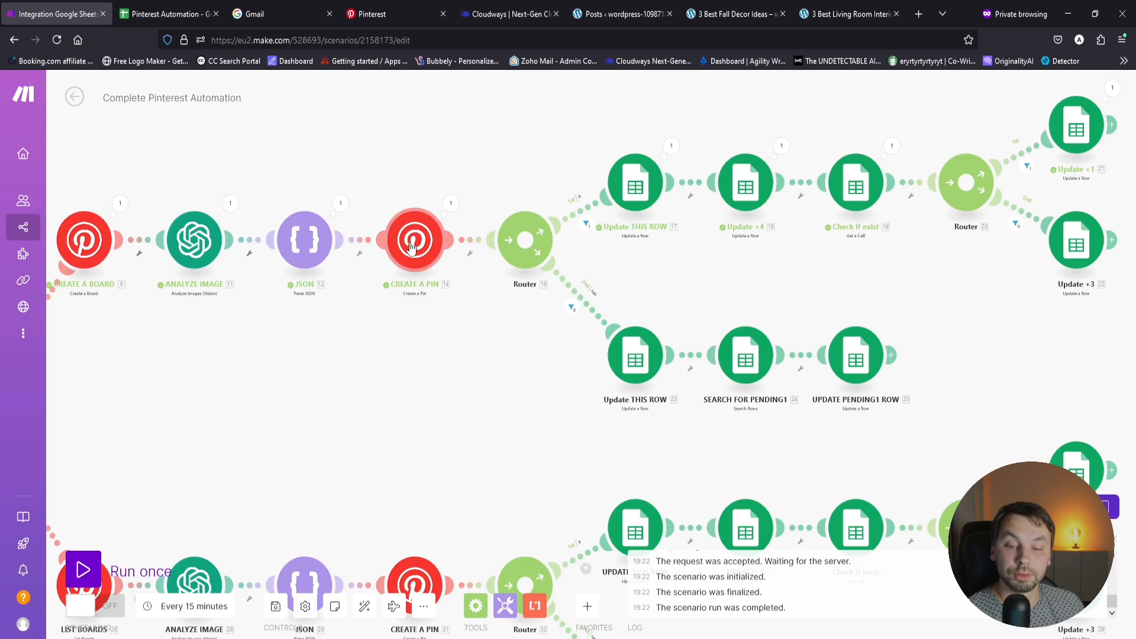
{"action": "left_click_drag", "start_coordinate": [496, 340], "coordinate": [419, 353]}
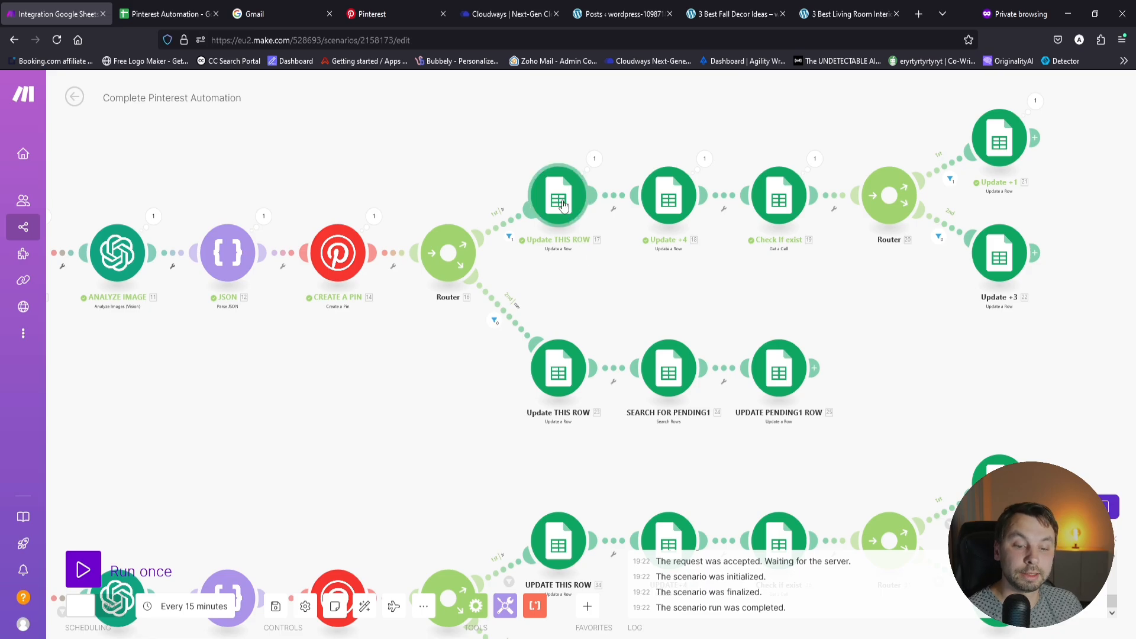
{"action": "scroll", "coordinate": [563, 204], "scroll_direction": "right", "scroll_amount": 3}
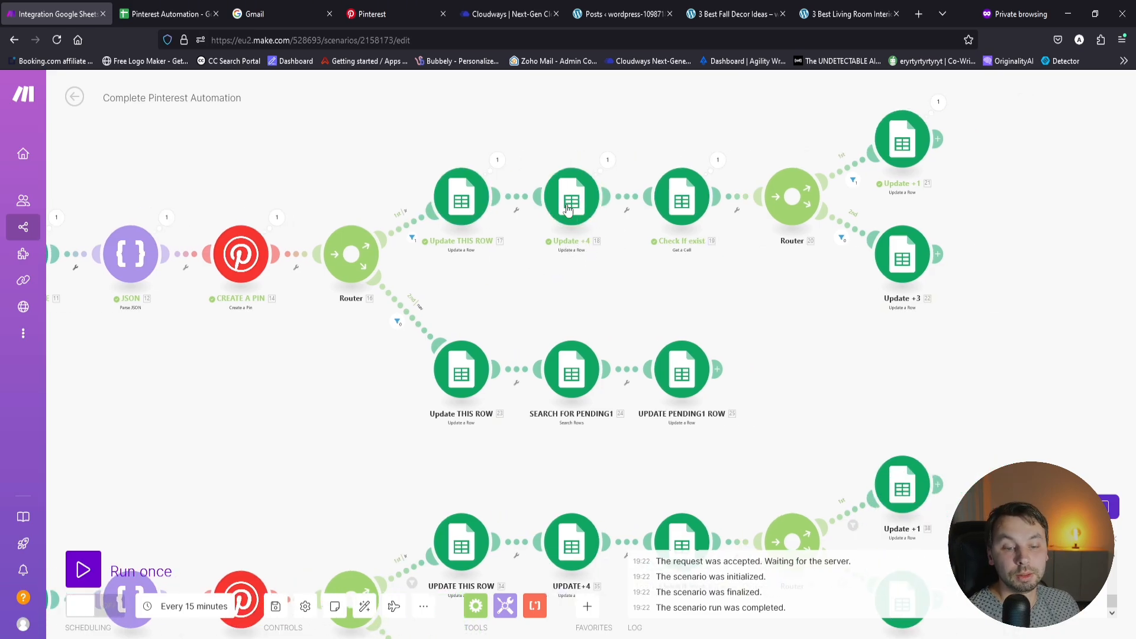
{"action": "scroll", "coordinate": [629, 261], "scroll_direction": "right", "scroll_amount": 4}
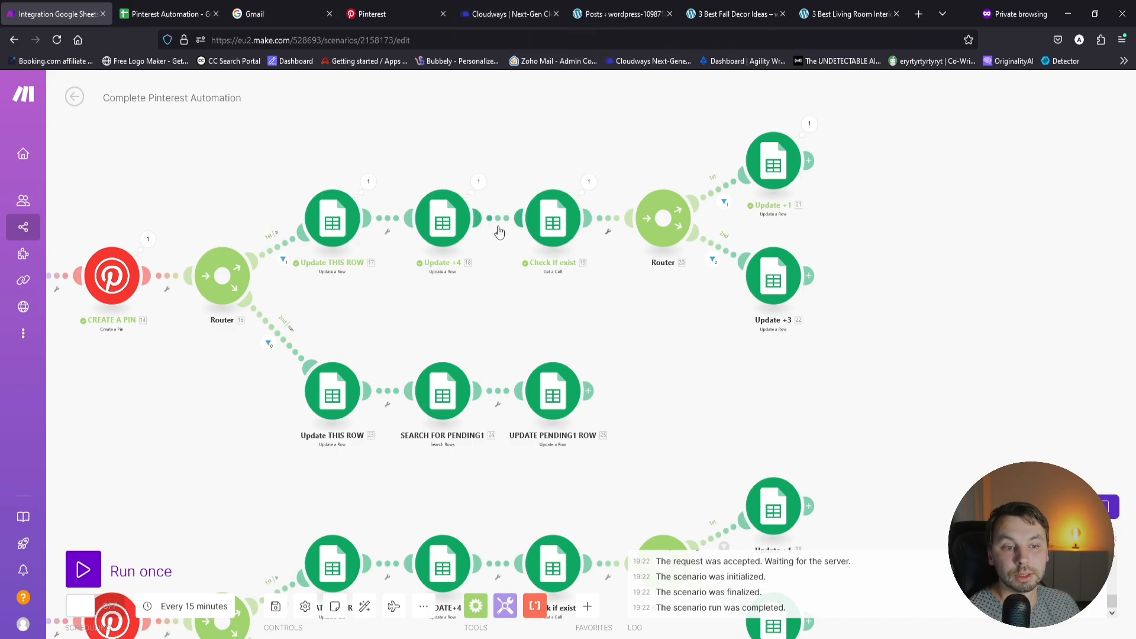
Step: Check the Status column and board names in the Pinterest Automation spreadsheet against the scenario's row-update modules
{"action": "left_click", "coordinate": [166, 13]}
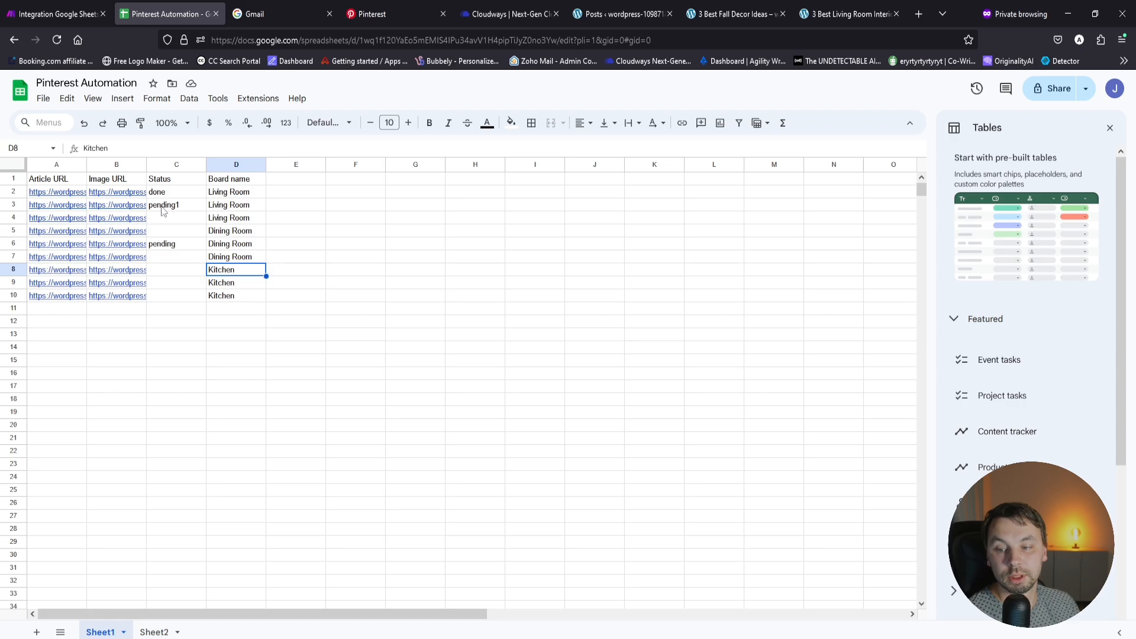
{"action": "left_click", "coordinate": [87, 8]}
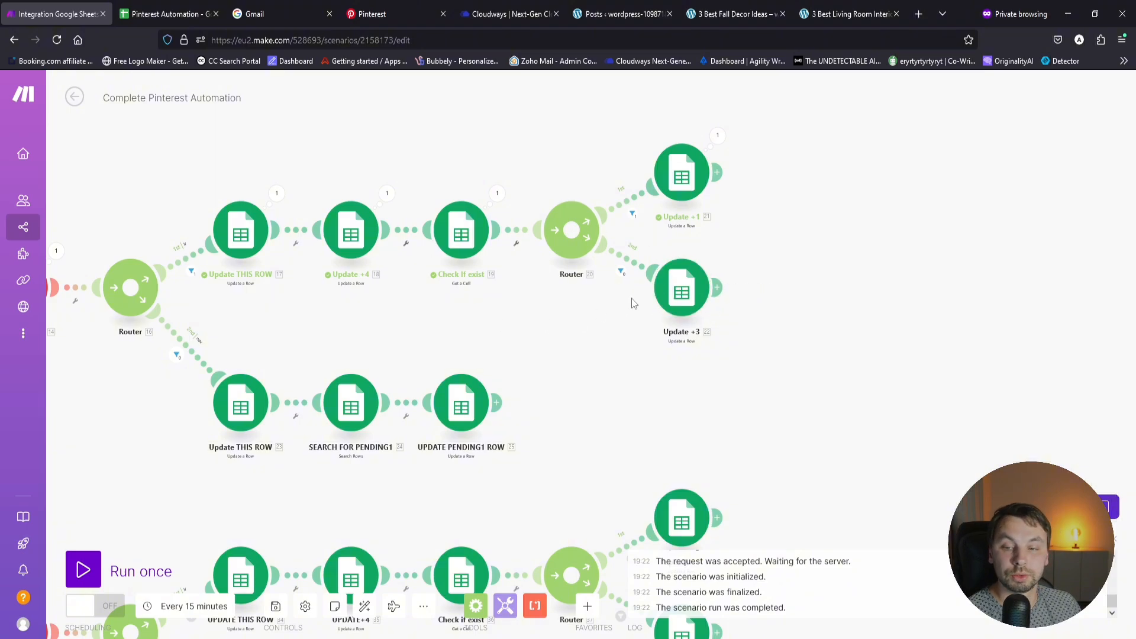
{"action": "left_click", "coordinate": [160, 8]}
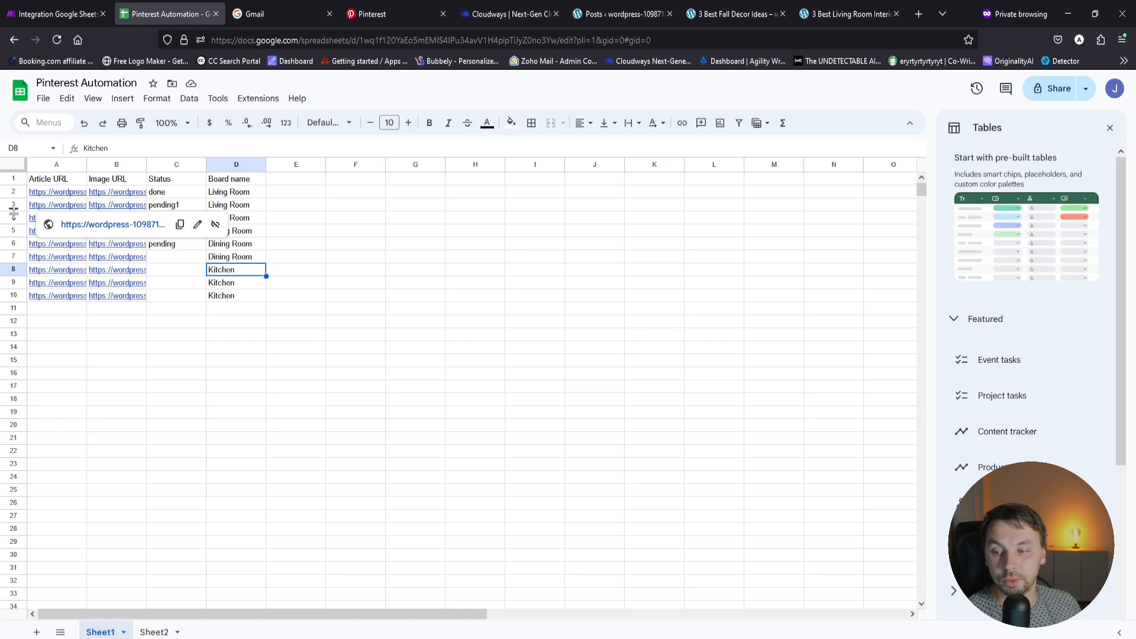
{"action": "left_click", "coordinate": [350, 286]}
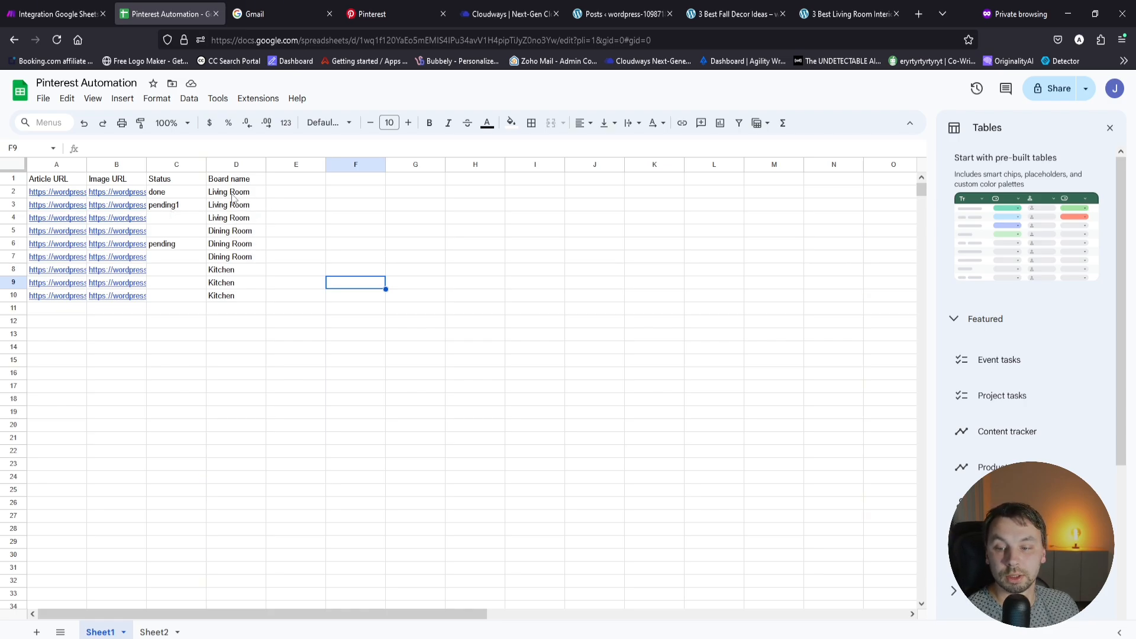
{"action": "left_click", "coordinate": [214, 194]}
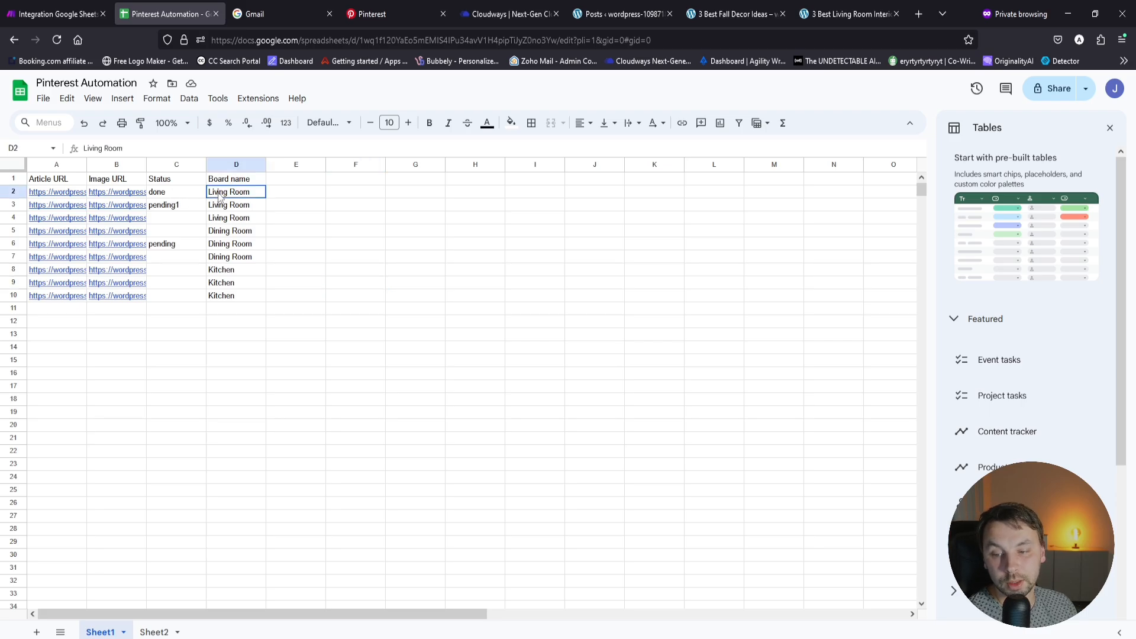
{"action": "left_click", "coordinate": [220, 247]}
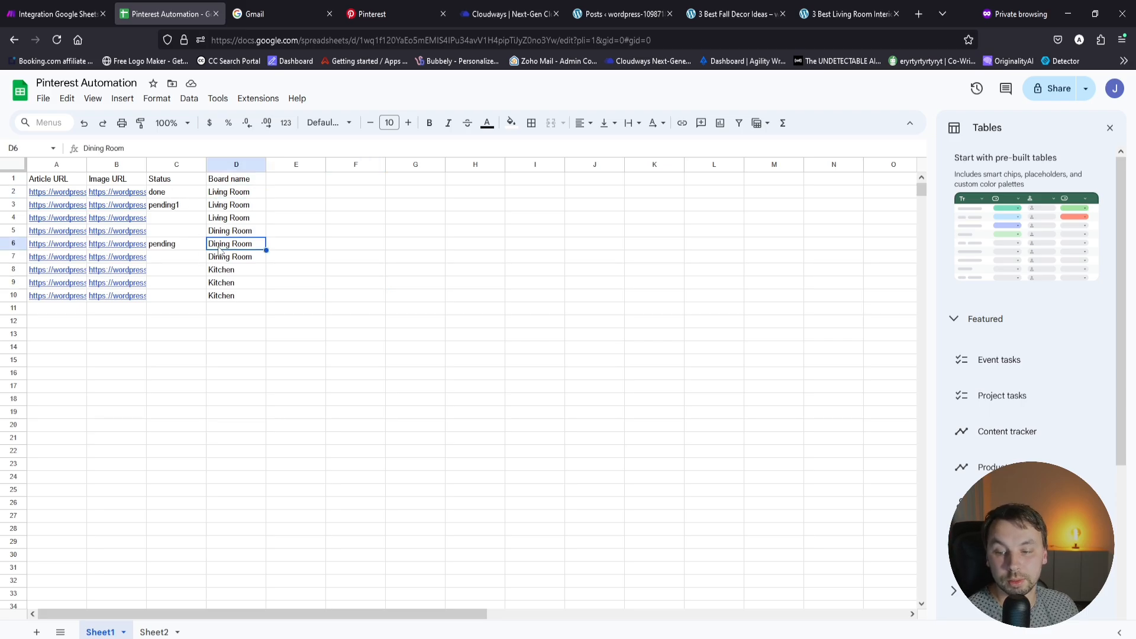
{"action": "left_click", "coordinate": [219, 285]}
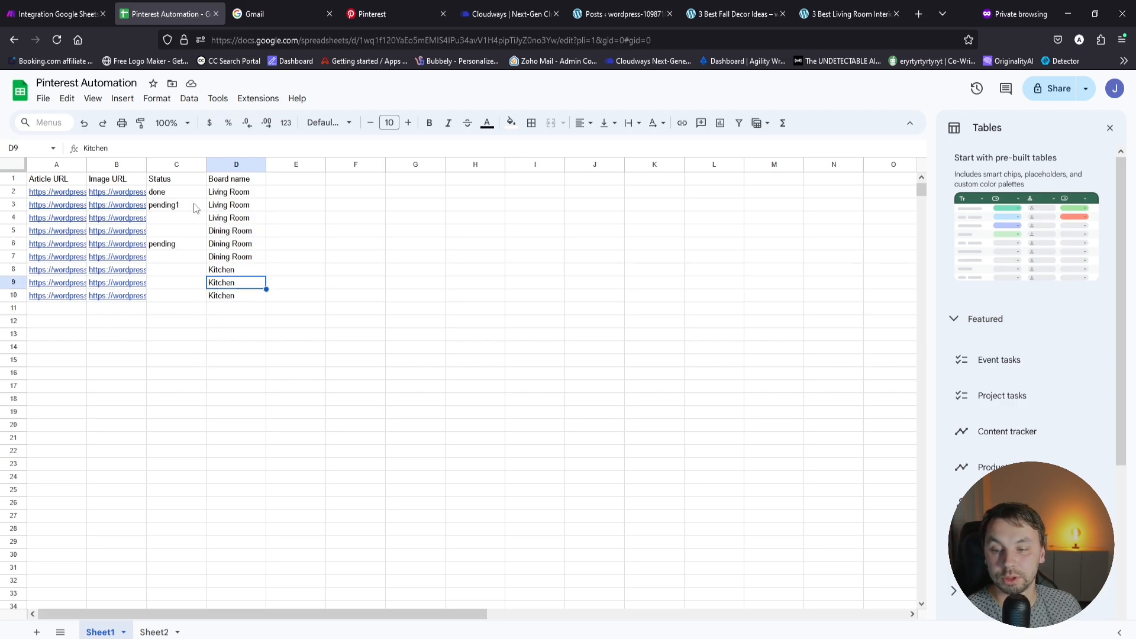
Step: Switch to the Pinterest profile, reload it and look at the created pins
{"action": "left_click", "coordinate": [400, 6]}
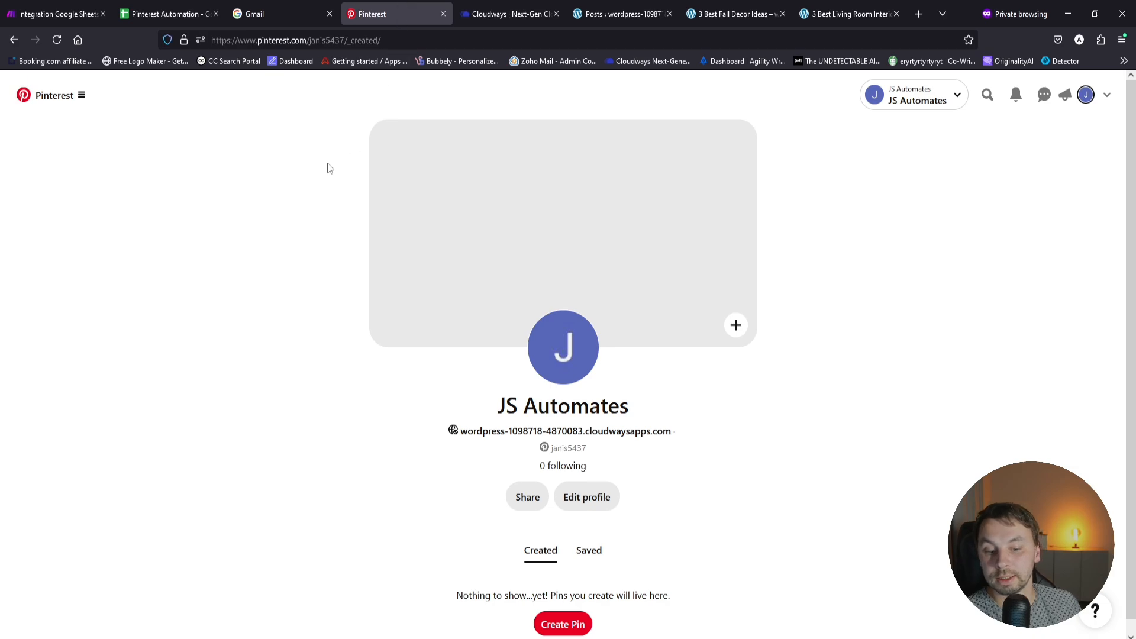
{"action": "left_click", "coordinate": [55, 43]}
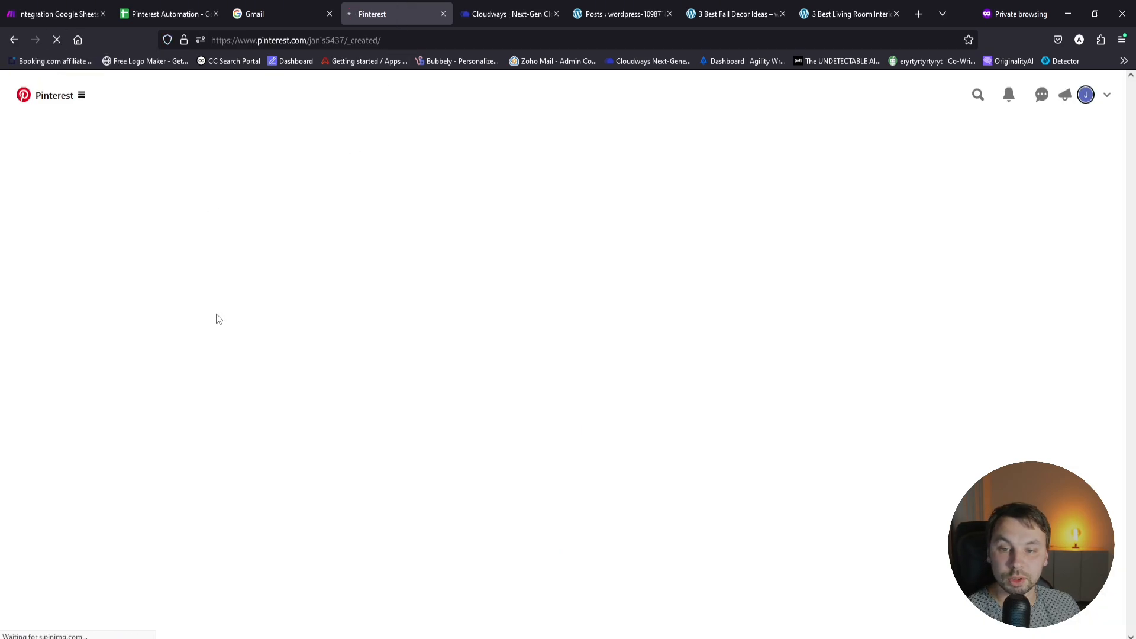
{"action": "scroll", "coordinate": [402, 407], "scroll_direction": "down", "scroll_amount": 1}
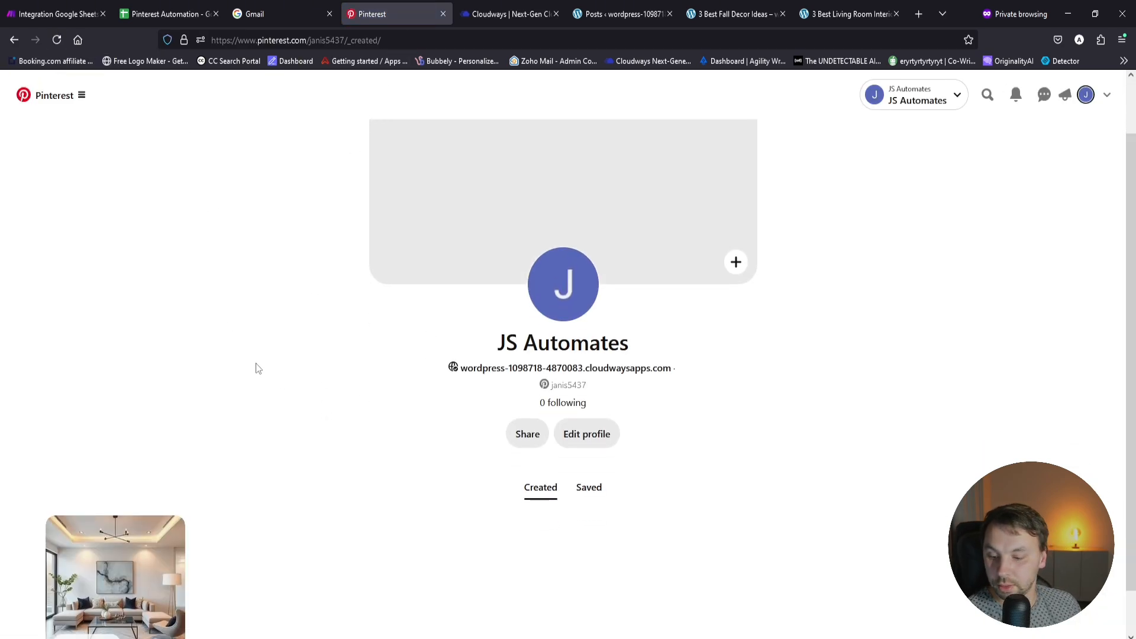
Step: Open the created living room pin and read its title and full description
{"action": "scroll", "coordinate": [253, 414], "scroll_direction": "down", "scroll_amount": 1}
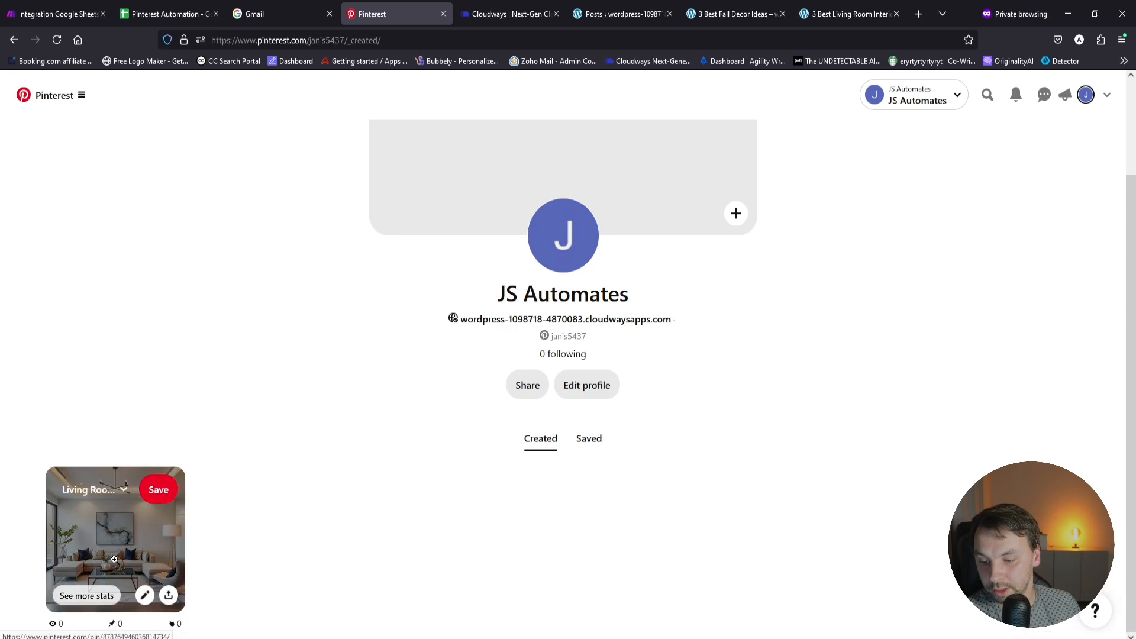
{"action": "left_click", "coordinate": [114, 545]}
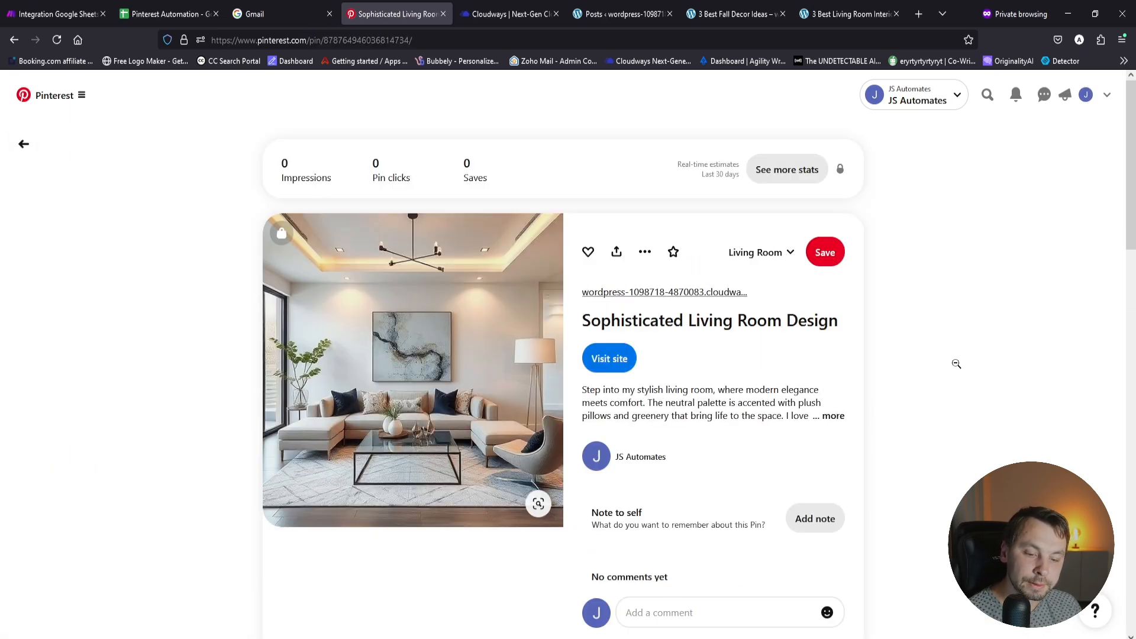
{"action": "left_click_drag", "start_coordinate": [644, 323], "coordinate": [763, 324]}
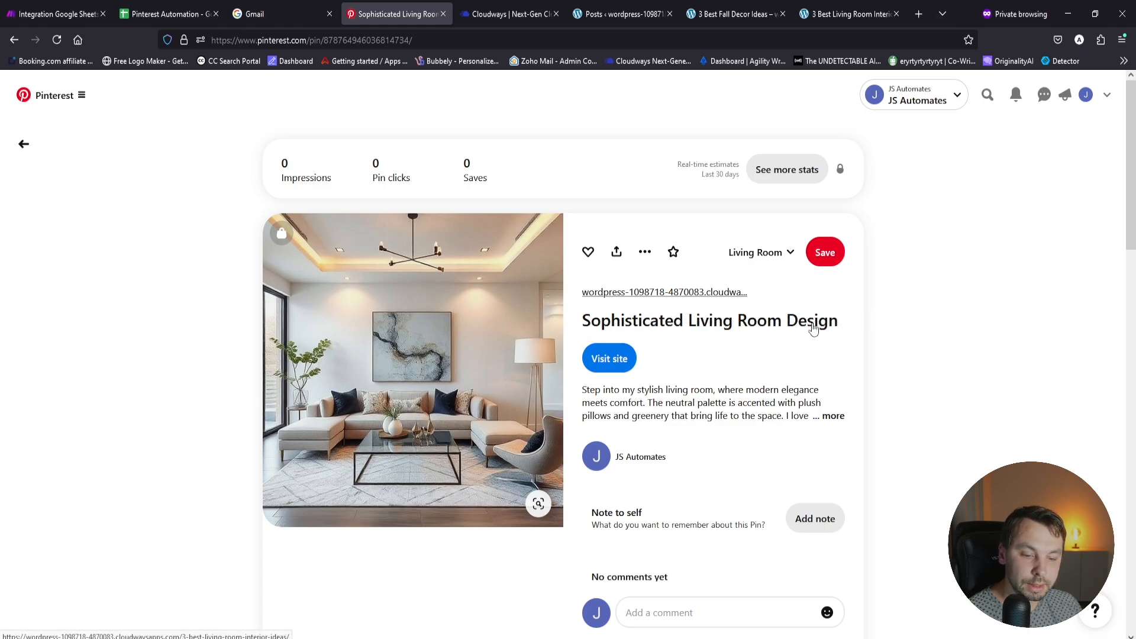
{"action": "left_click", "coordinate": [835, 415]}
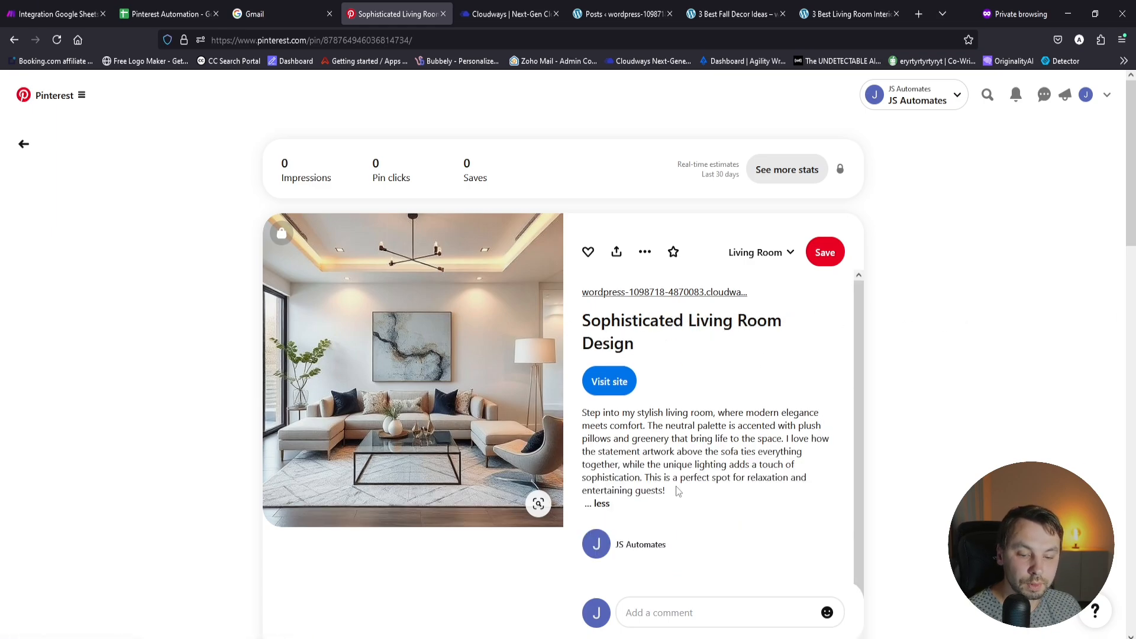
{"action": "left_click_drag", "start_coordinate": [628, 427], "coordinate": [737, 467]}
{"action": "left_click", "coordinate": [650, 431]}
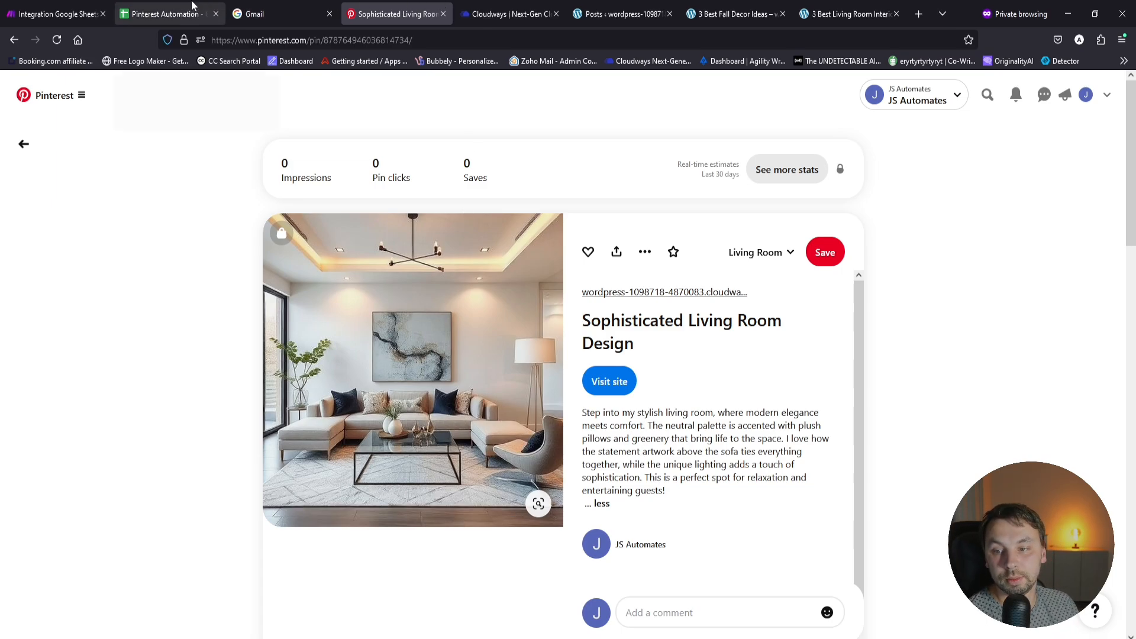
Step: Switch to the Make scenario, review the prompt and image URL in the upper branch's ANALYZE IMAGE module, and close its settings
{"action": "left_click", "coordinate": [21, 9]}
{"action": "scroll", "coordinate": [705, 316], "scroll_direction": "left", "scroll_amount": 10}
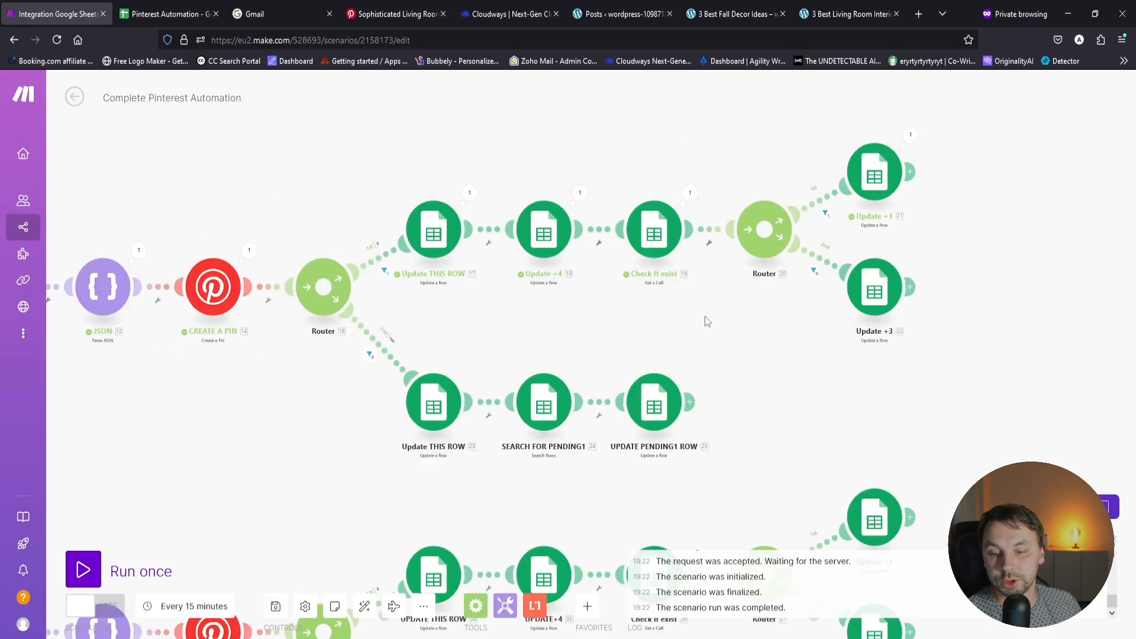
{"action": "scroll", "coordinate": [330, 316], "scroll_direction": "up", "scroll_amount": 3}
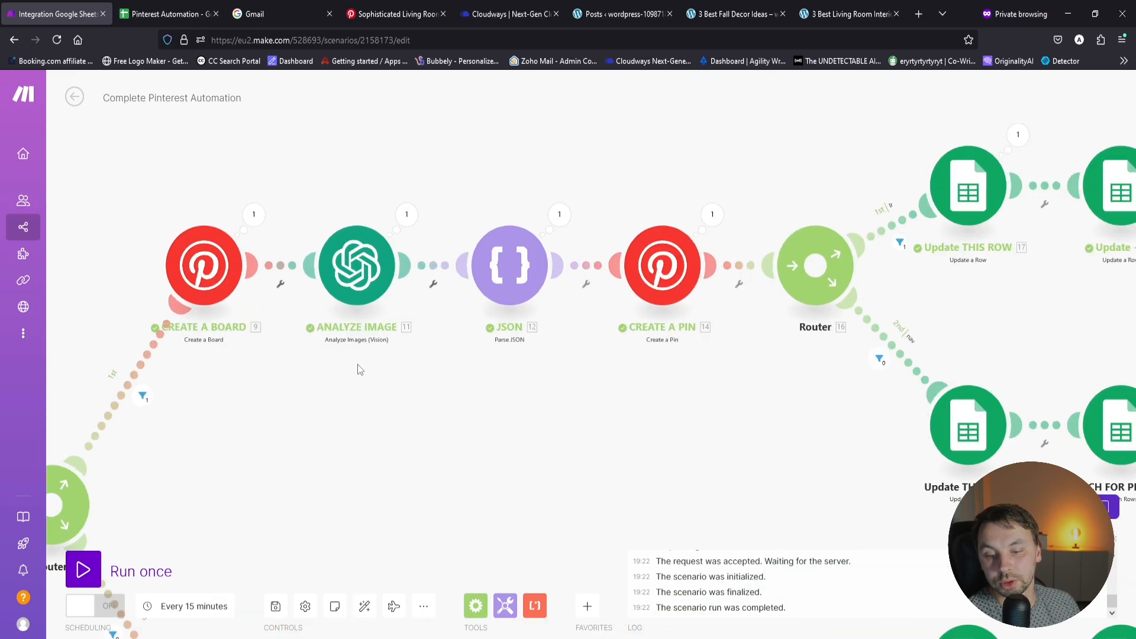
{"action": "scroll", "coordinate": [356, 398], "scroll_direction": "up", "scroll_amount": 2}
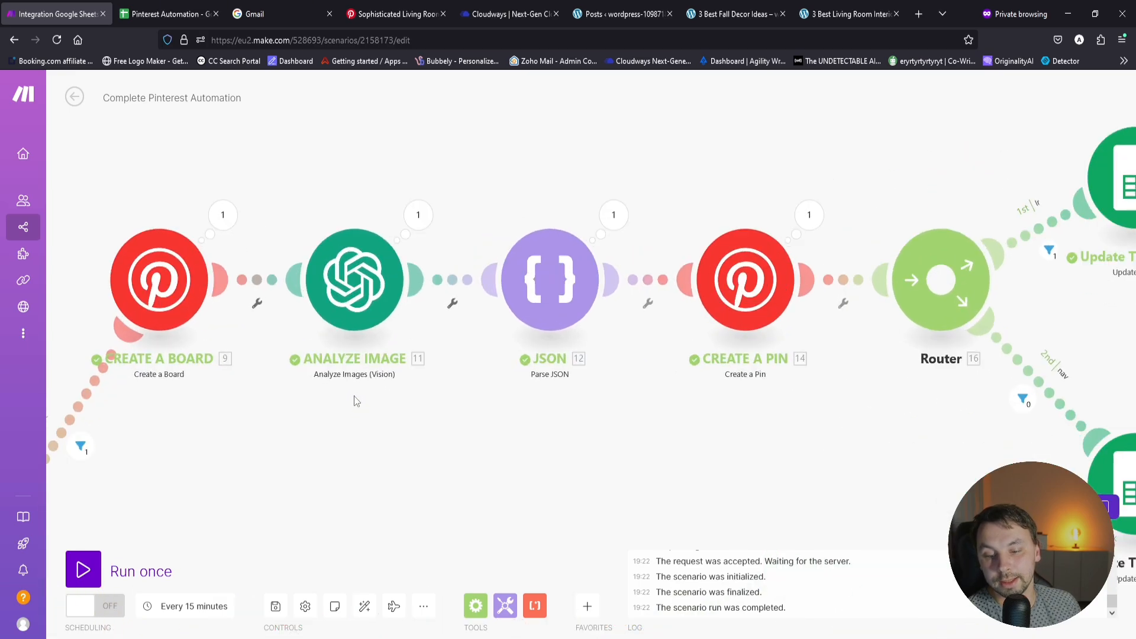
{"action": "left_click", "coordinate": [354, 287]}
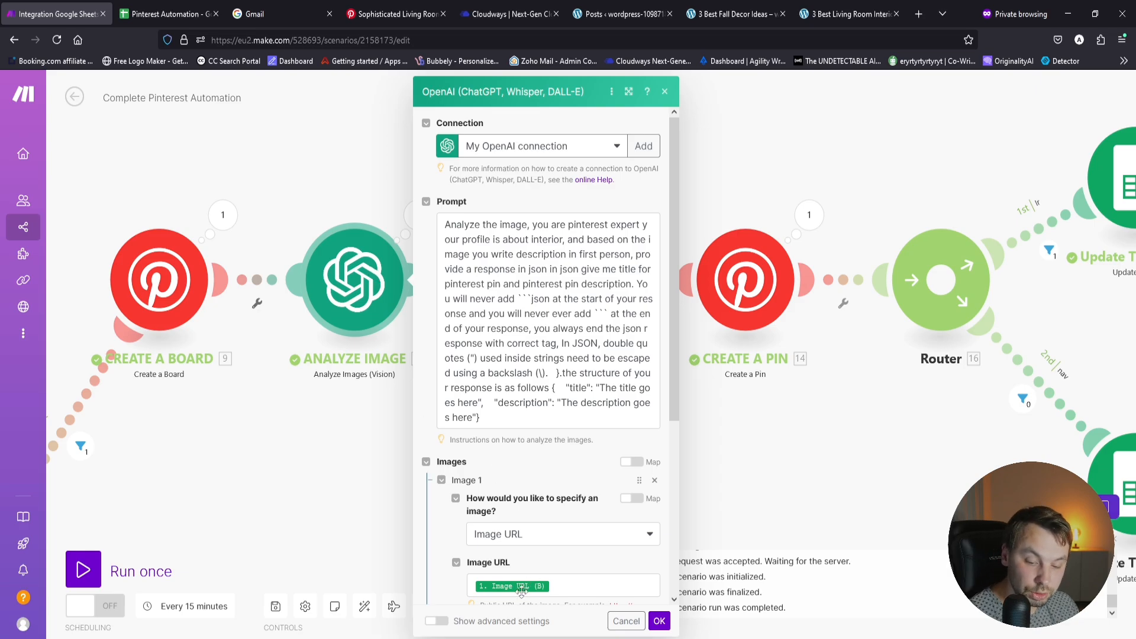
{"action": "scroll", "coordinate": [581, 394], "scroll_direction": "down", "scroll_amount": 2}
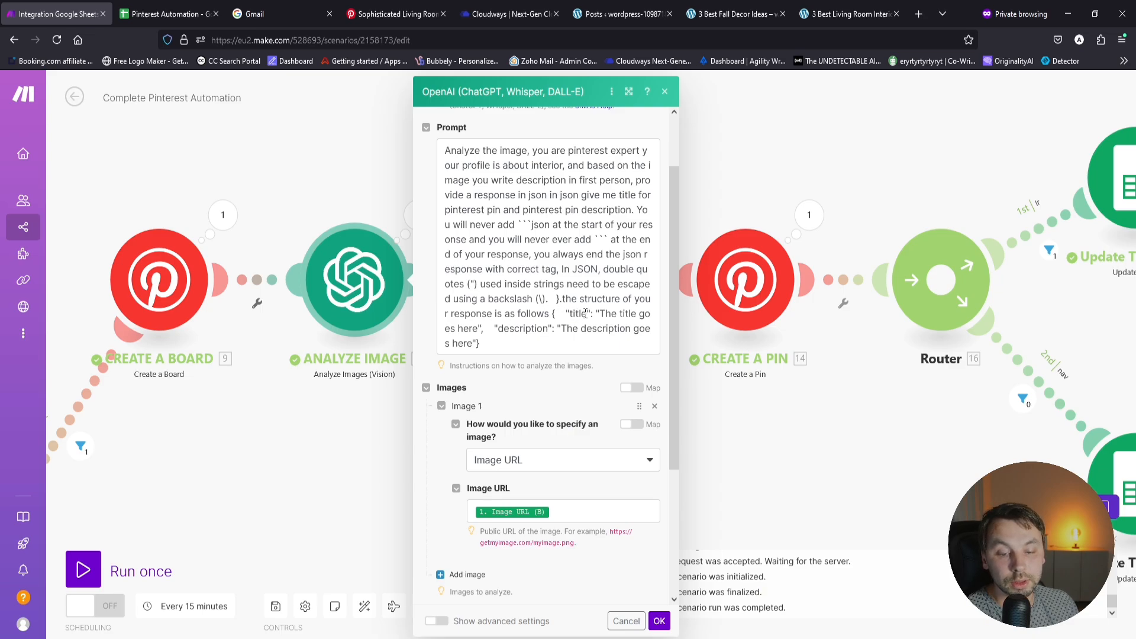
{"action": "double_click", "coordinate": [581, 313]}
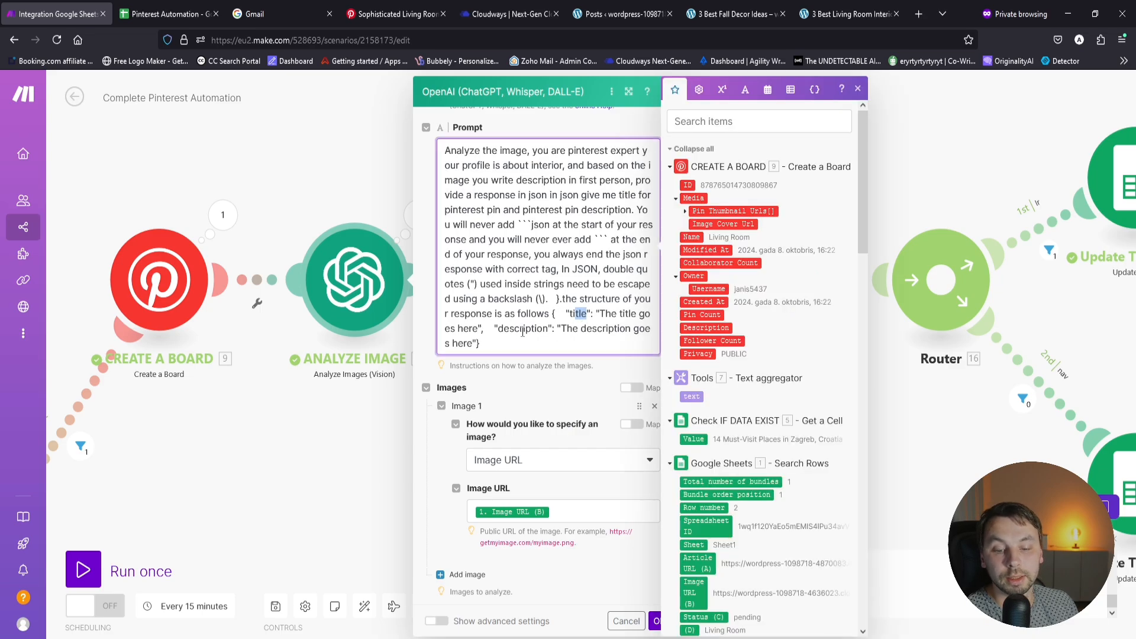
{"action": "left_click", "coordinate": [655, 621]}
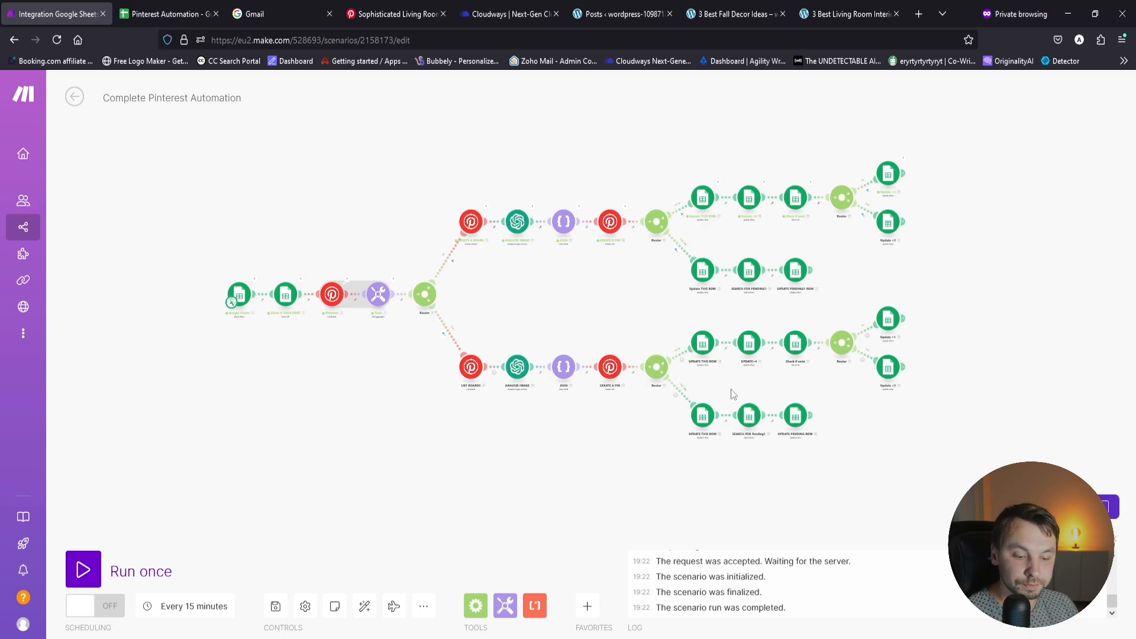
Step: Run the scenario once and inspect the board name in the Pinterest List Boards module's output
{"action": "left_click", "coordinate": [83, 571]}
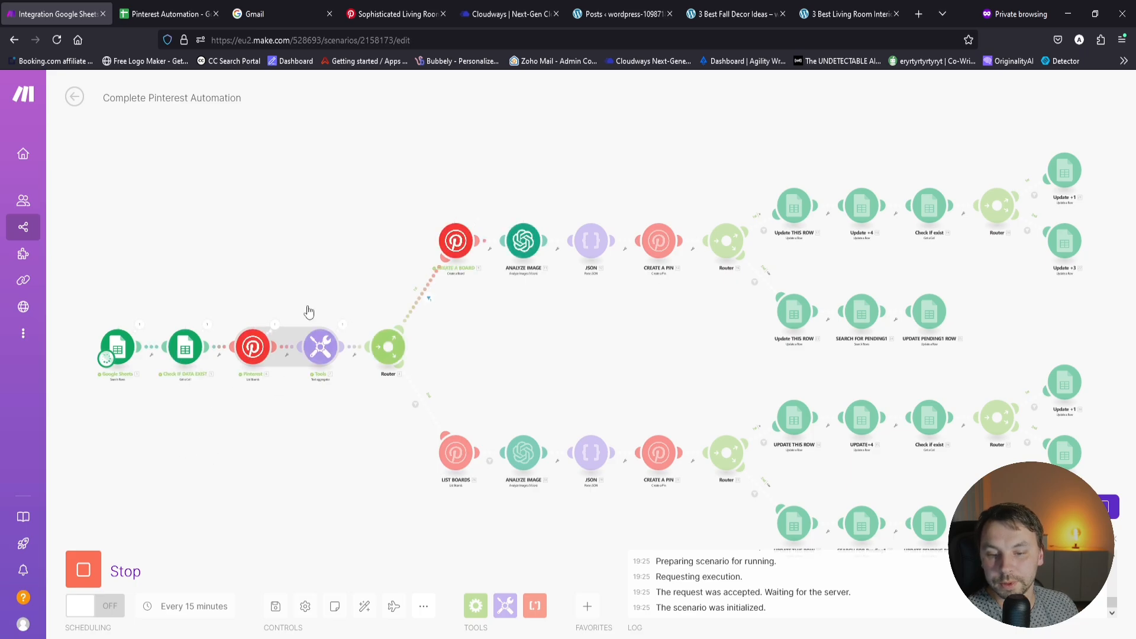
{"action": "left_click", "coordinate": [274, 324]}
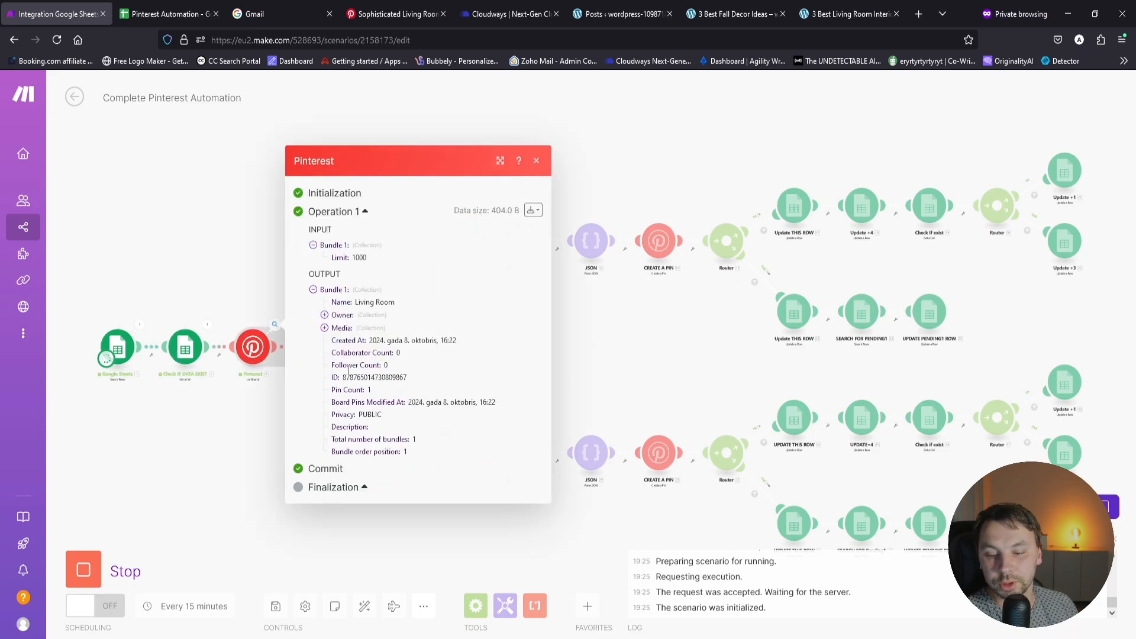
{"action": "left_click_drag", "start_coordinate": [395, 302], "coordinate": [357, 300]}
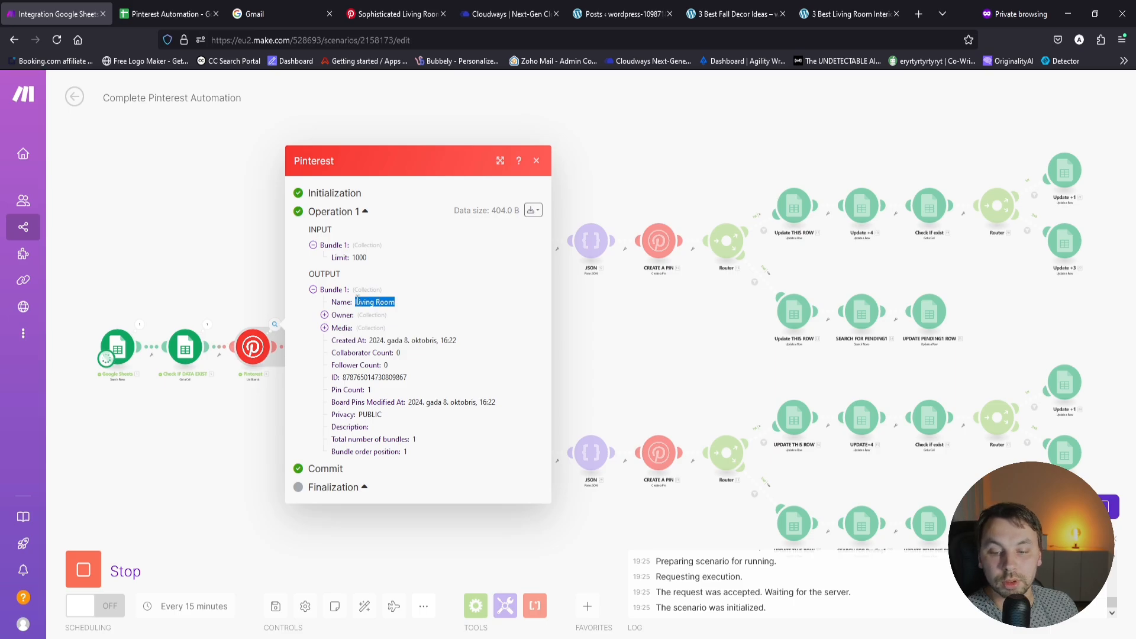
{"action": "left_click", "coordinate": [629, 326]}
Step: Run the scenario once more, checking the Status column of the Pinterest Automation spreadsheet before and after the run
{"action": "left_click", "coordinate": [166, 14]}
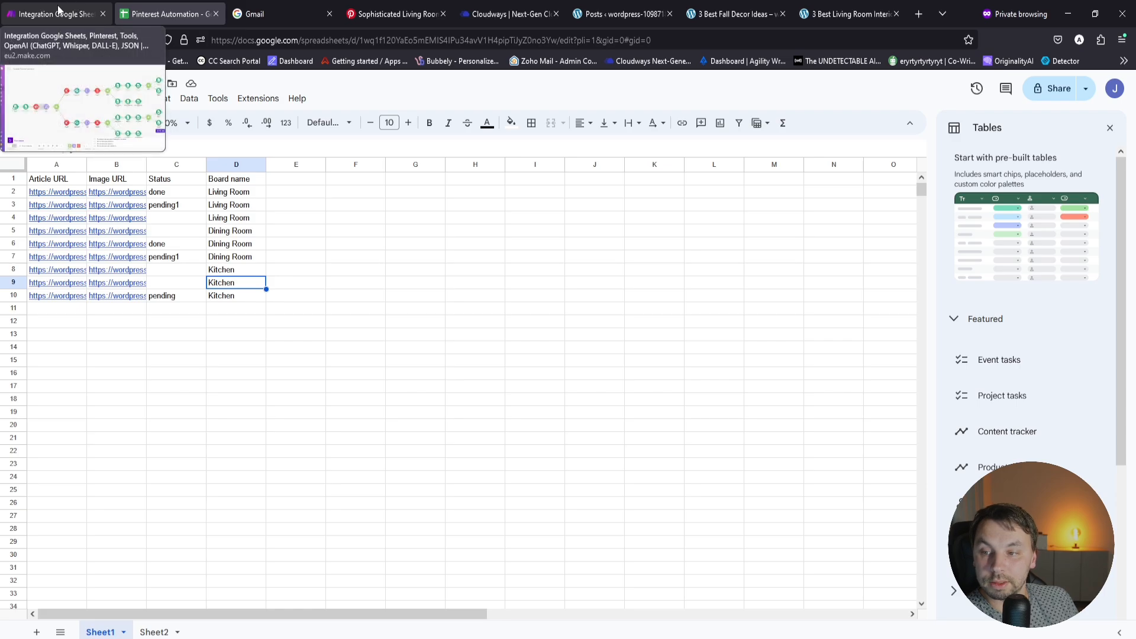
{"action": "left_click", "coordinate": [2, 6]}
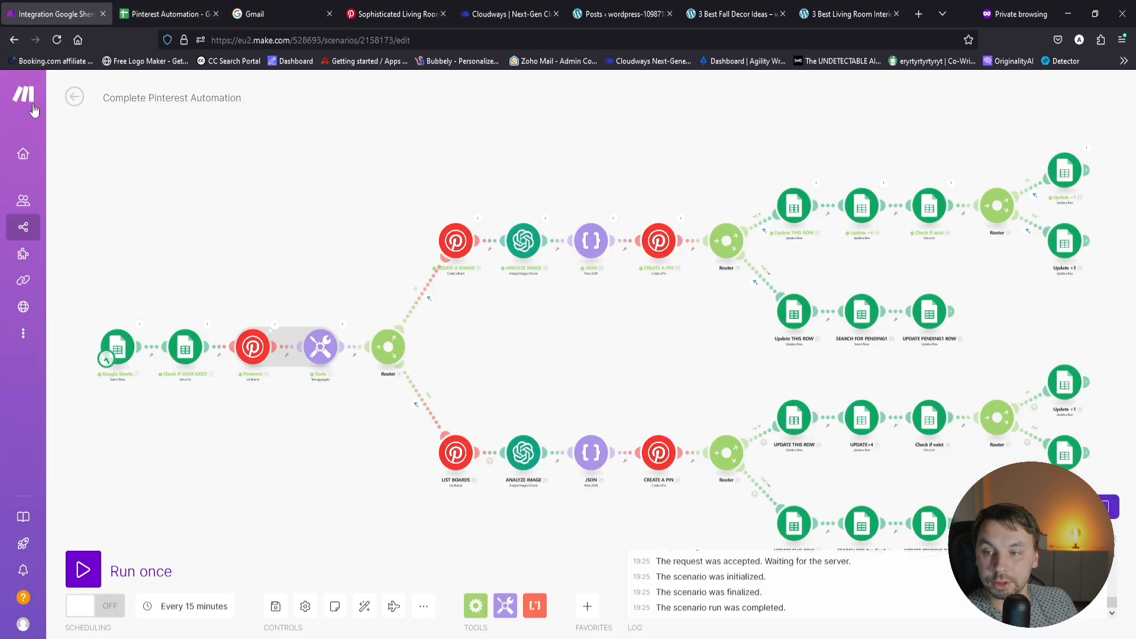
{"action": "left_click", "coordinate": [83, 570]}
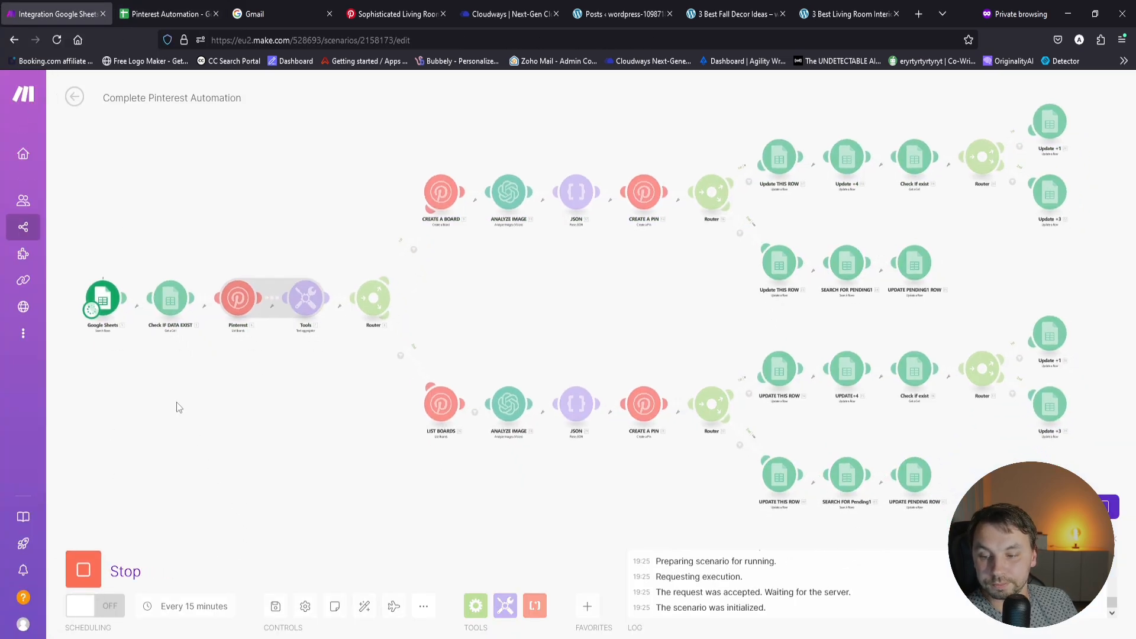
{"action": "left_click", "coordinate": [367, 13]}
{"action": "left_click", "coordinate": [169, 13]}
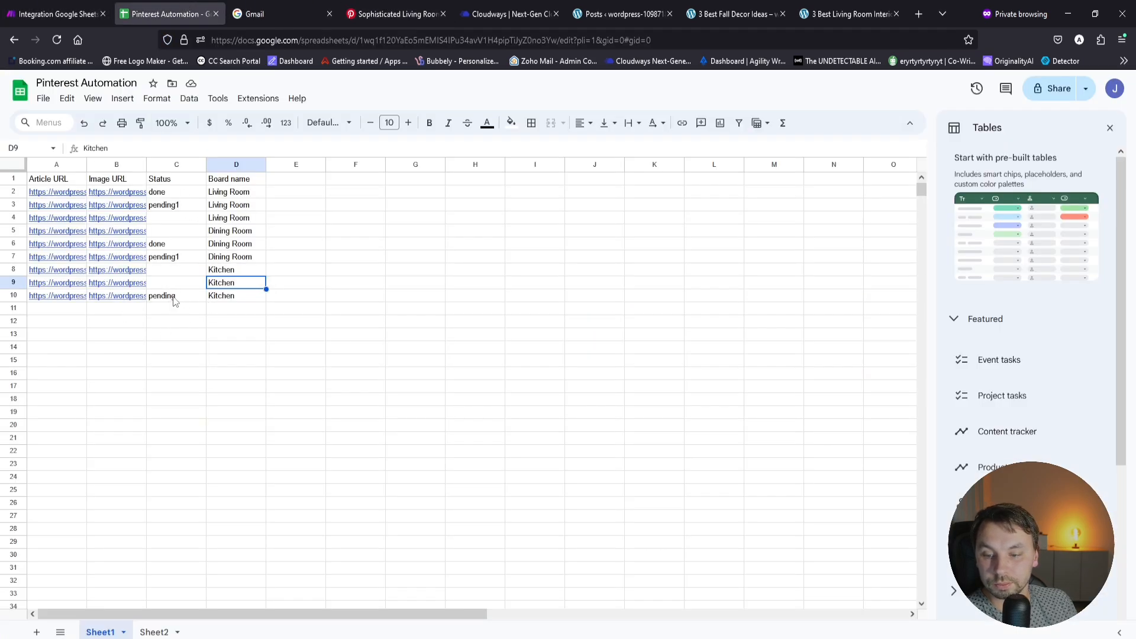
{"action": "key", "text": "ctrl+shift+Tab"}
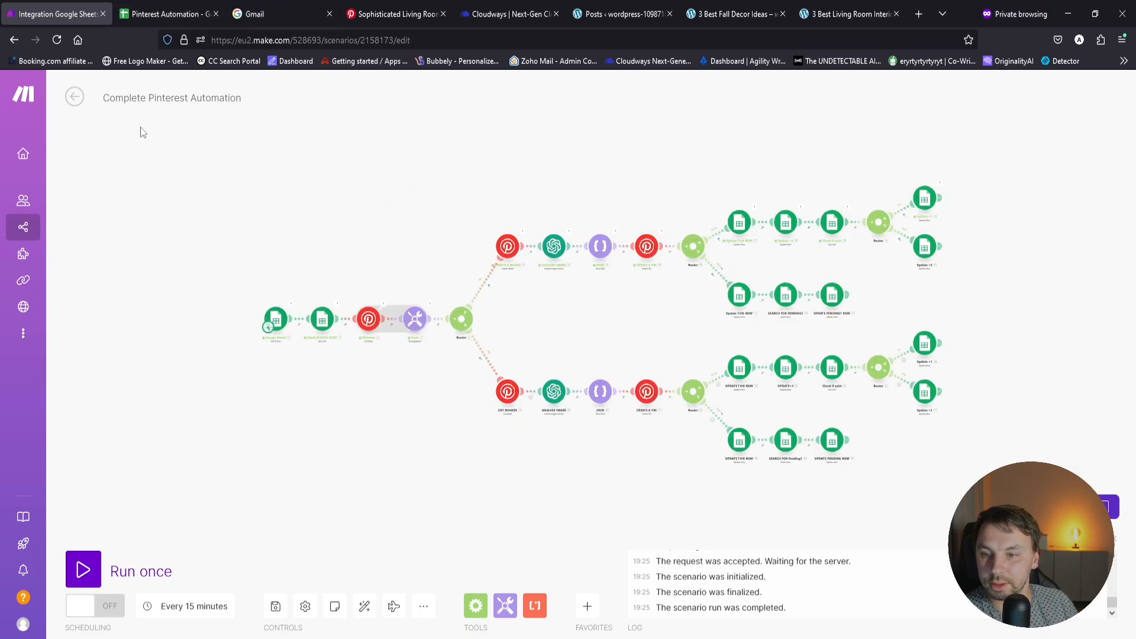
{"action": "left_click", "coordinate": [149, 15]}
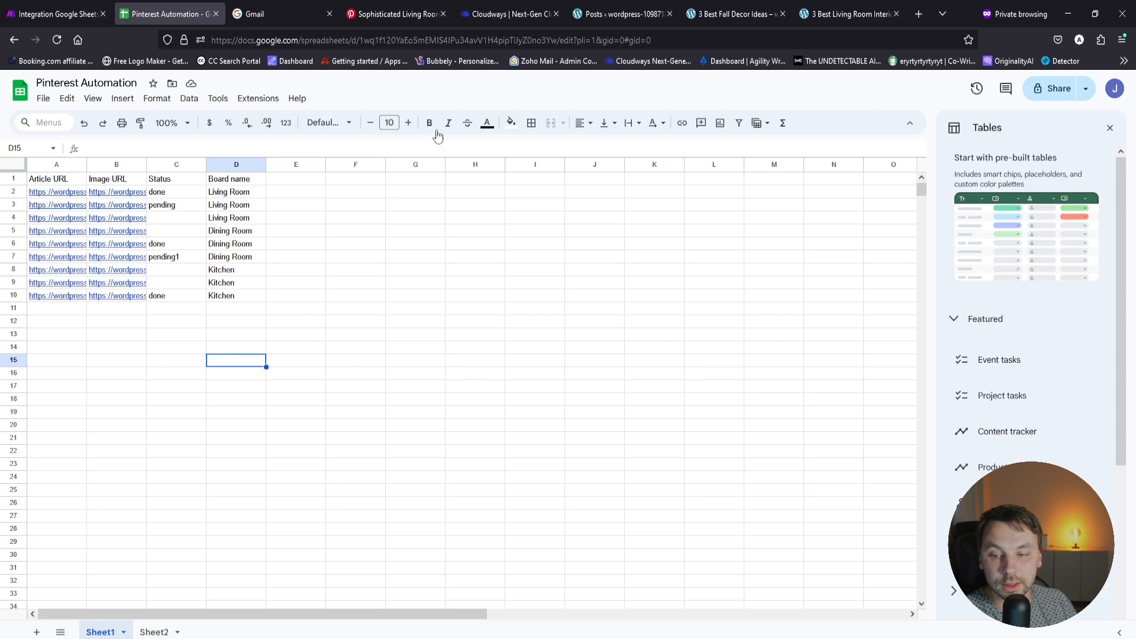
Step: Switch to Pinterest, return from the pin to the profile, and view its created pins and saved boards
{"action": "left_click", "coordinate": [369, 9]}
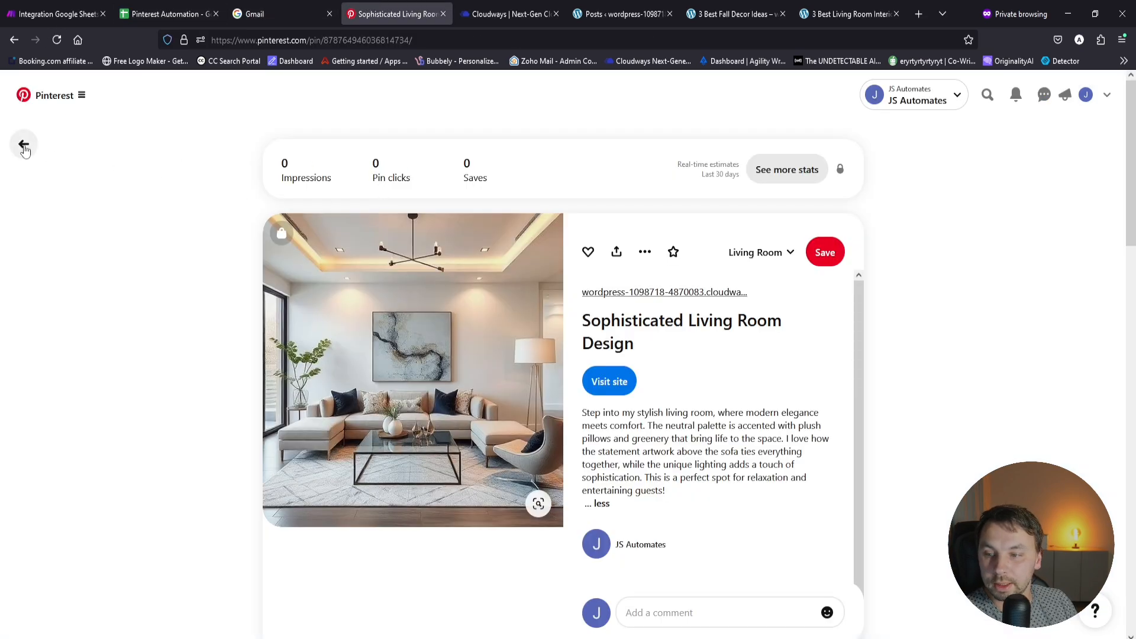
{"action": "left_click", "coordinate": [24, 144]}
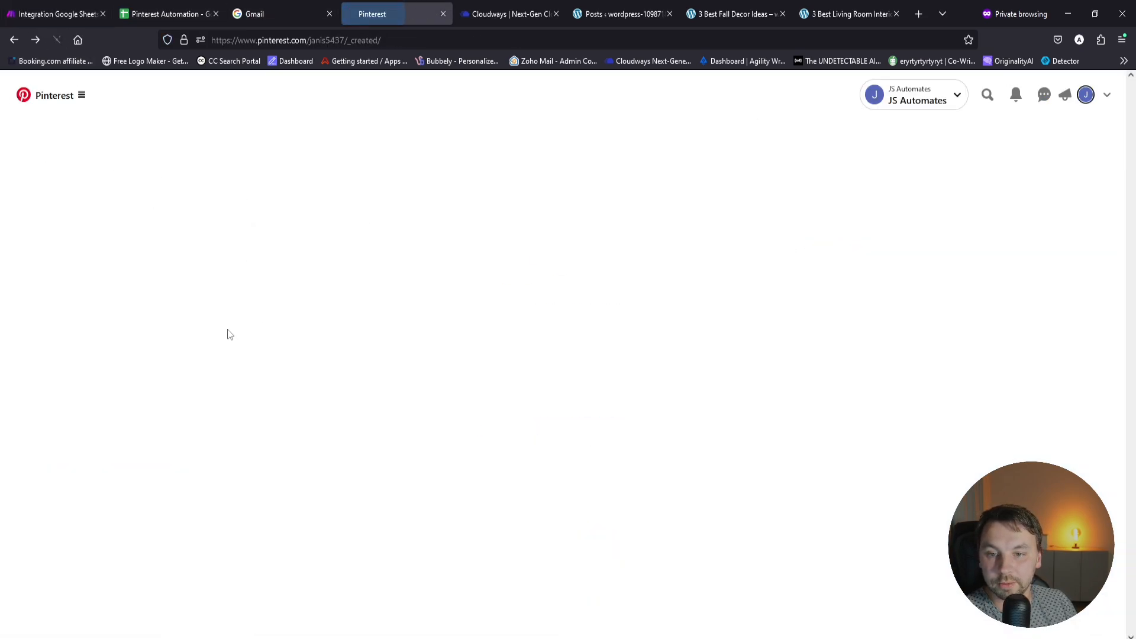
{"action": "scroll", "coordinate": [290, 341], "scroll_direction": "down", "scroll_amount": 3}
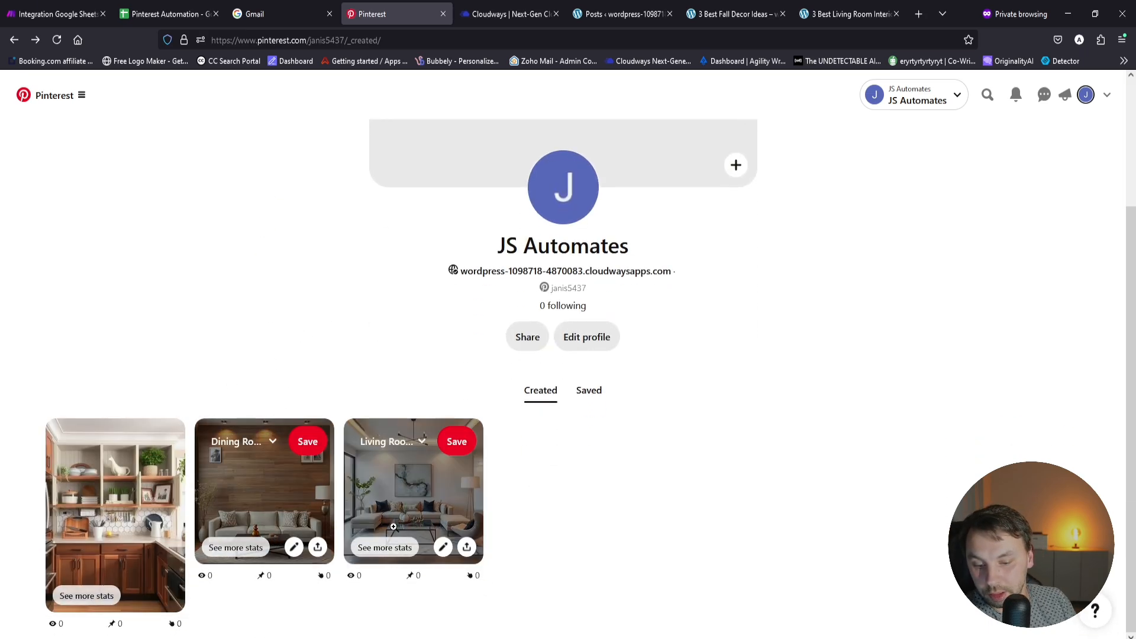
{"action": "left_click", "coordinate": [589, 390]}
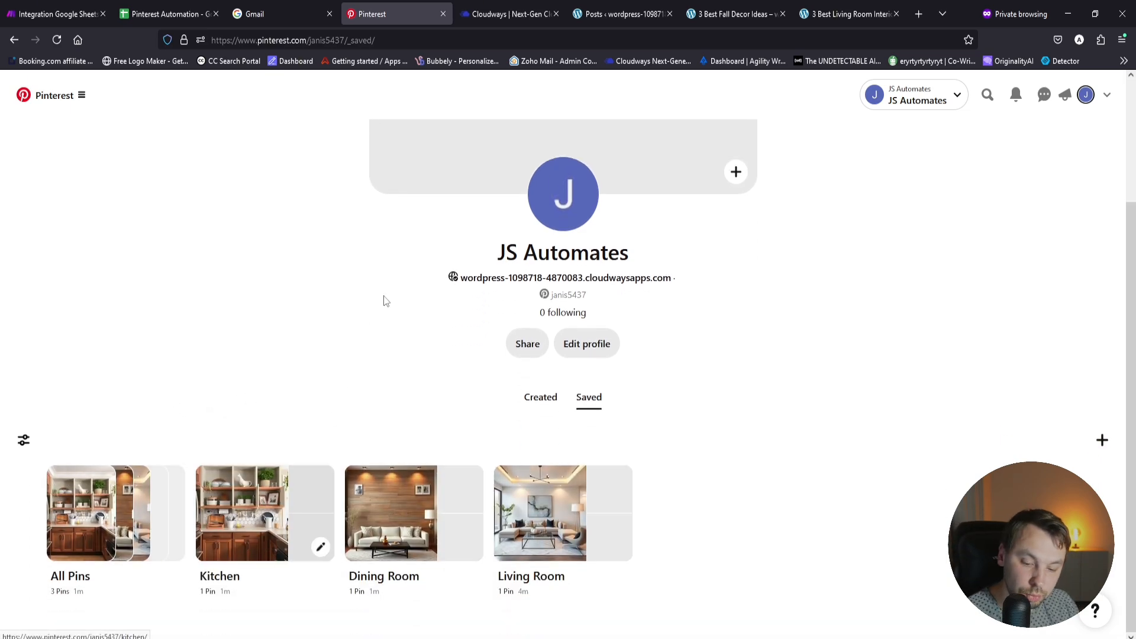
Step: Run the Make scenario again and check the saved boards on the reloaded Pinterest profile
{"action": "left_click", "coordinate": [66, 14]}
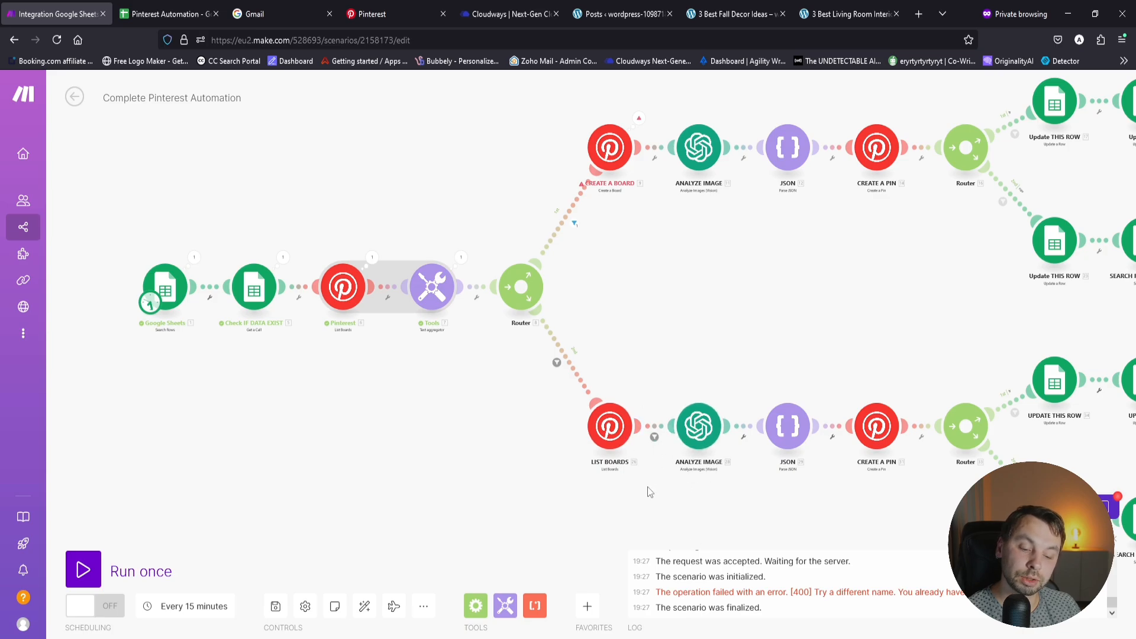
{"action": "left_click", "coordinate": [83, 570]}
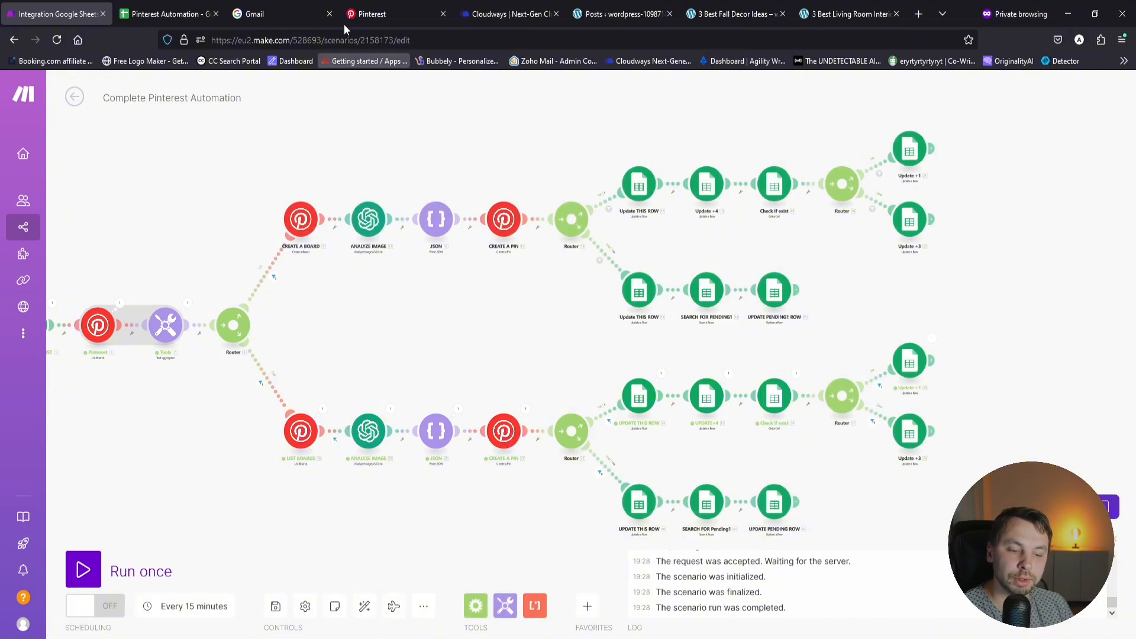
{"action": "left_click", "coordinate": [384, 14]}
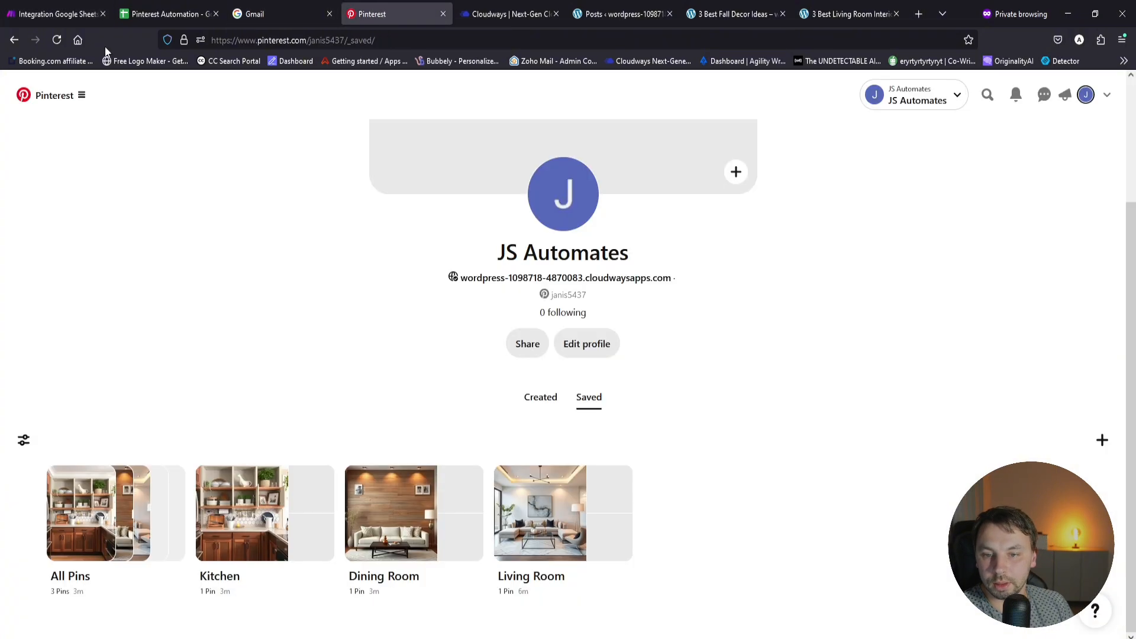
{"action": "left_click", "coordinate": [59, 42]}
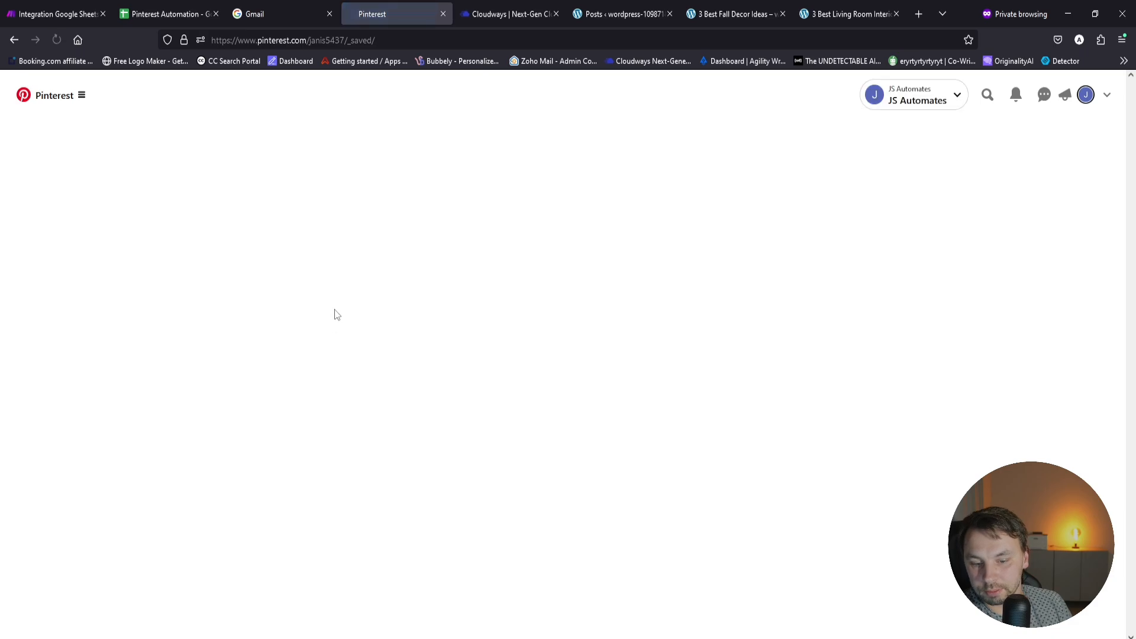
{"action": "scroll", "coordinate": [231, 355], "scroll_direction": "down", "scroll_amount": 3}
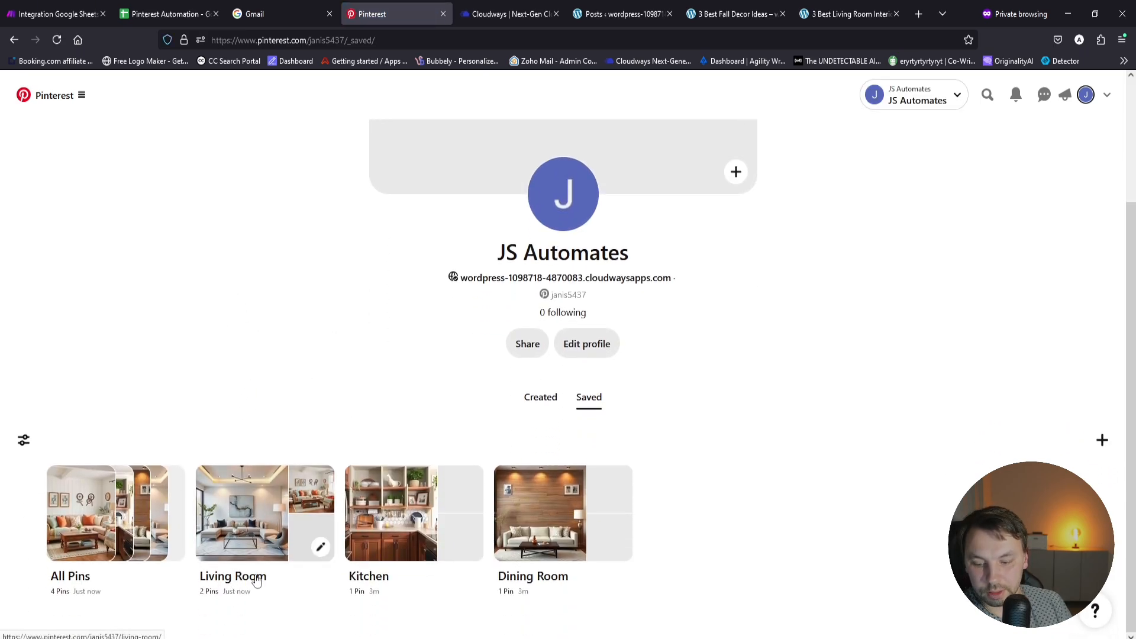
Step: Check the row statuses in the Pinterest Automation spreadsheet and view the whole Make scenario
{"action": "left_click", "coordinate": [169, 14]}
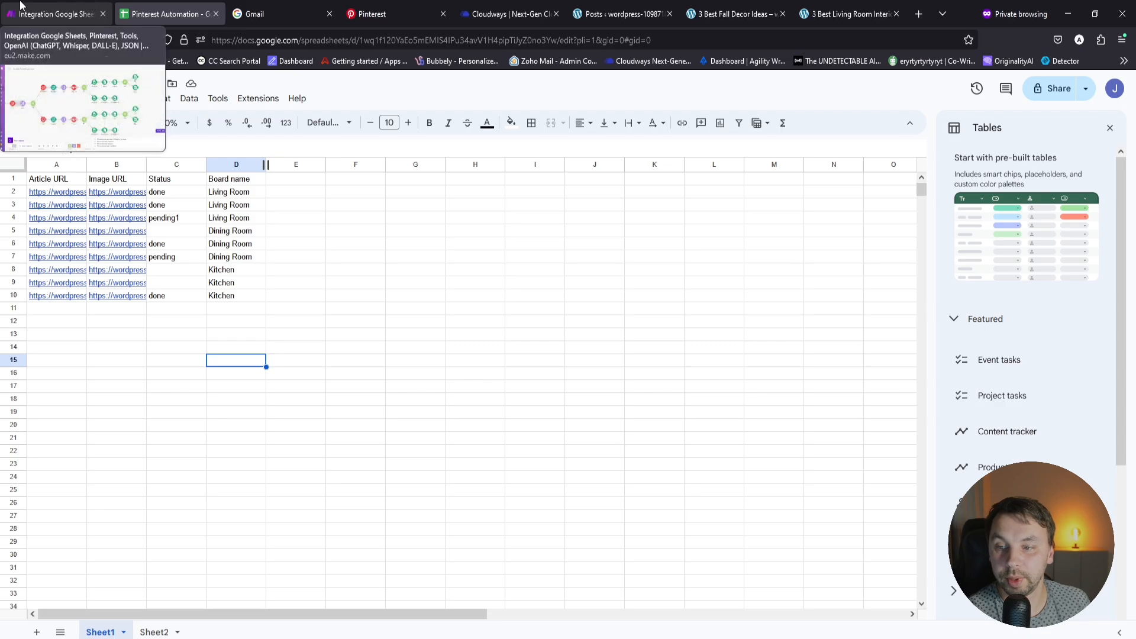
{"action": "left_click", "coordinate": [57, 13]}
{"action": "scroll", "coordinate": [232, 403], "scroll_direction": "down", "scroll_amount": 3}
{"action": "left_click_drag", "start_coordinate": [177, 441], "coordinate": [368, 426]}
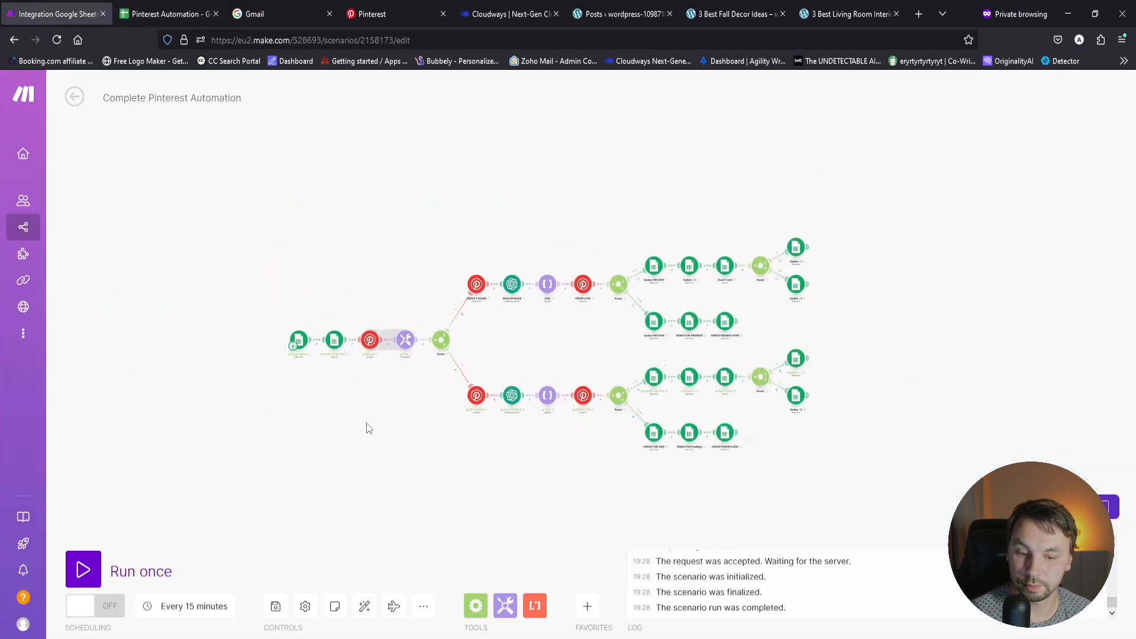
Step: In the Pinterest Automation spreadsheet, clear the statuses in C3:C10 and set the status in C2 to pending
{"action": "left_click", "coordinate": [164, 7]}
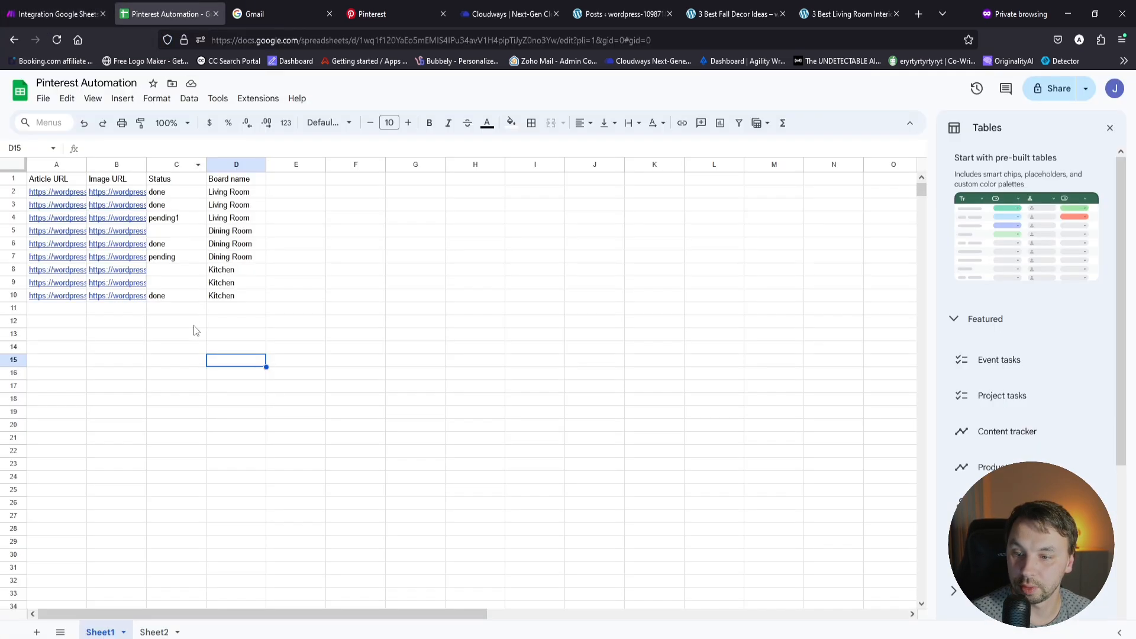
{"action": "left_click_drag", "start_coordinate": [190, 296], "coordinate": [166, 205]}
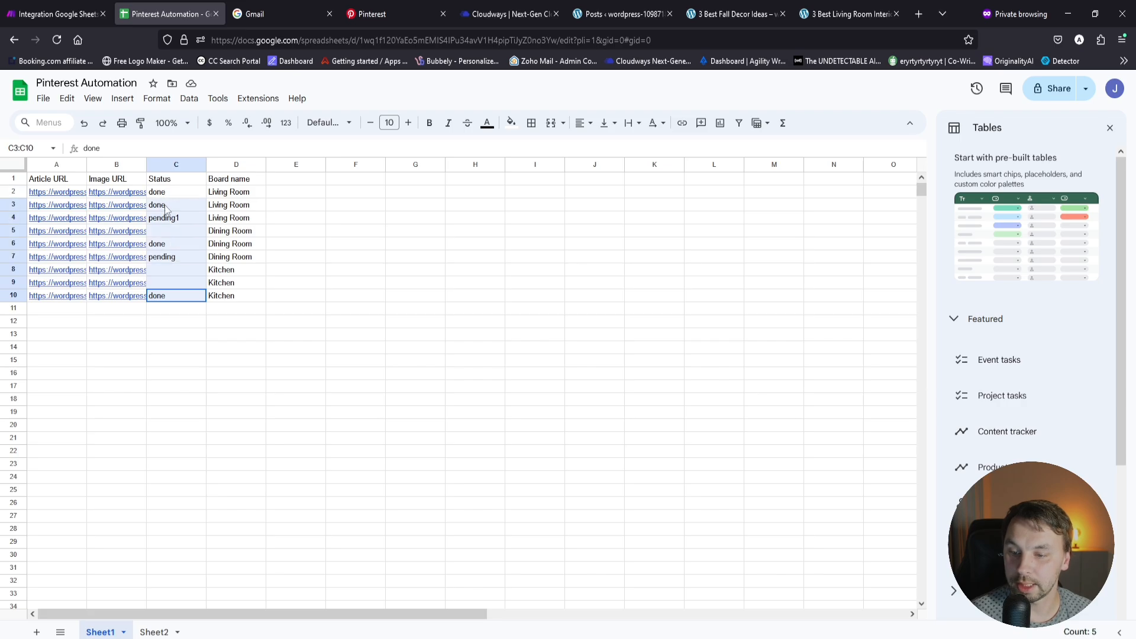
{"action": "key", "text": "Delete"}
{"action": "left_click", "coordinate": [172, 188]}
{"action": "double_click", "coordinate": [154, 191]}
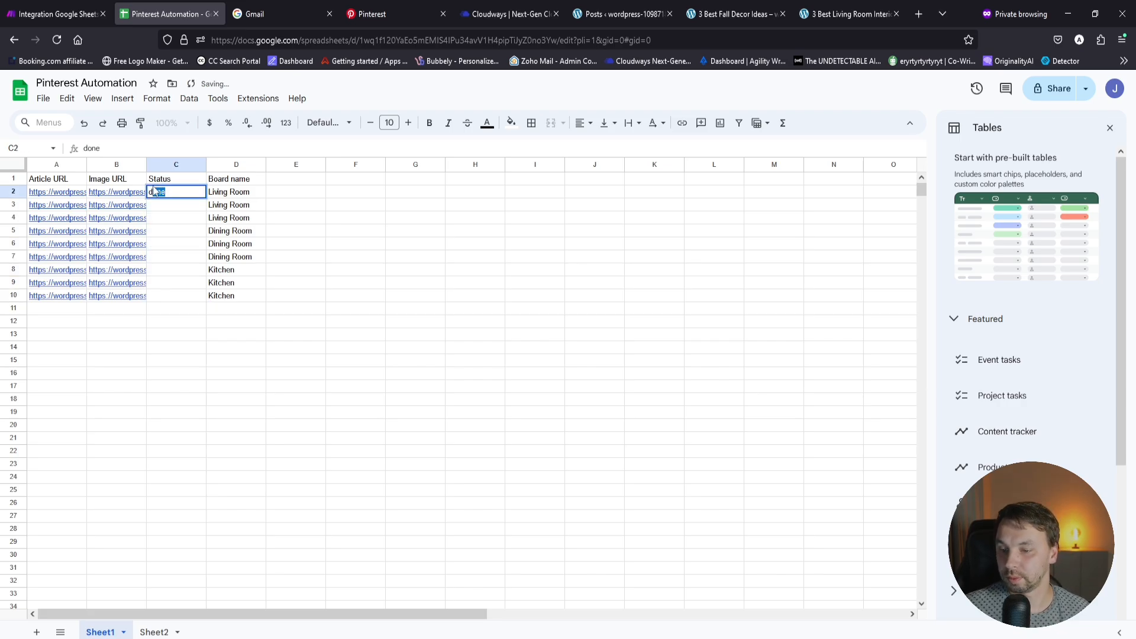
{"action": "type", "text": "p"}
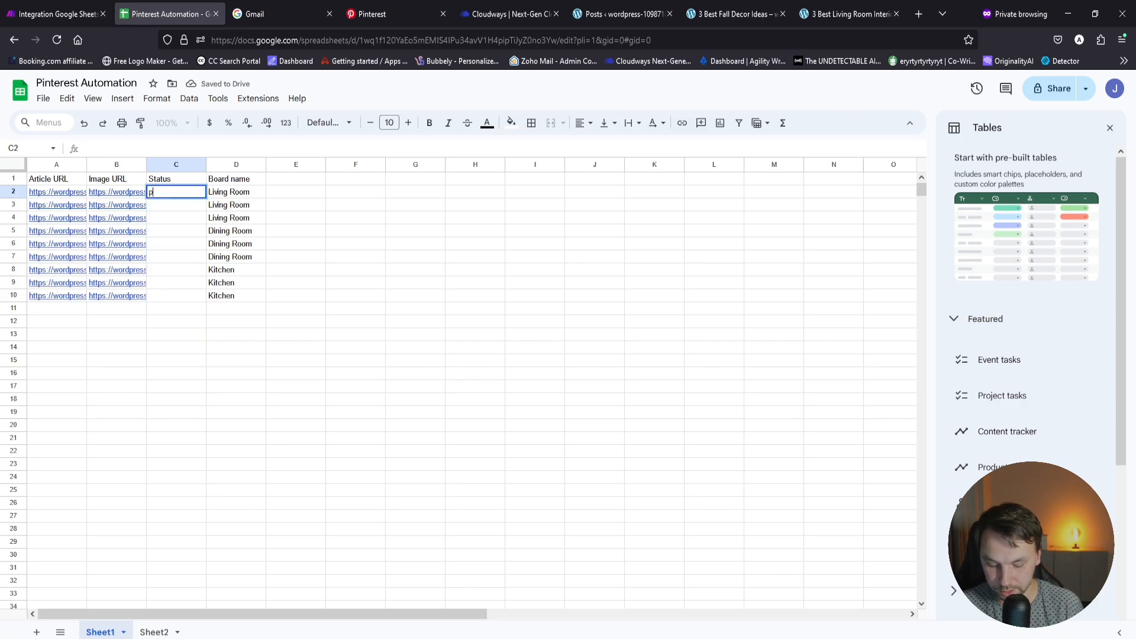
{"action": "type", "text": "ending"}
{"action": "left_click", "coordinate": [340, 568]}
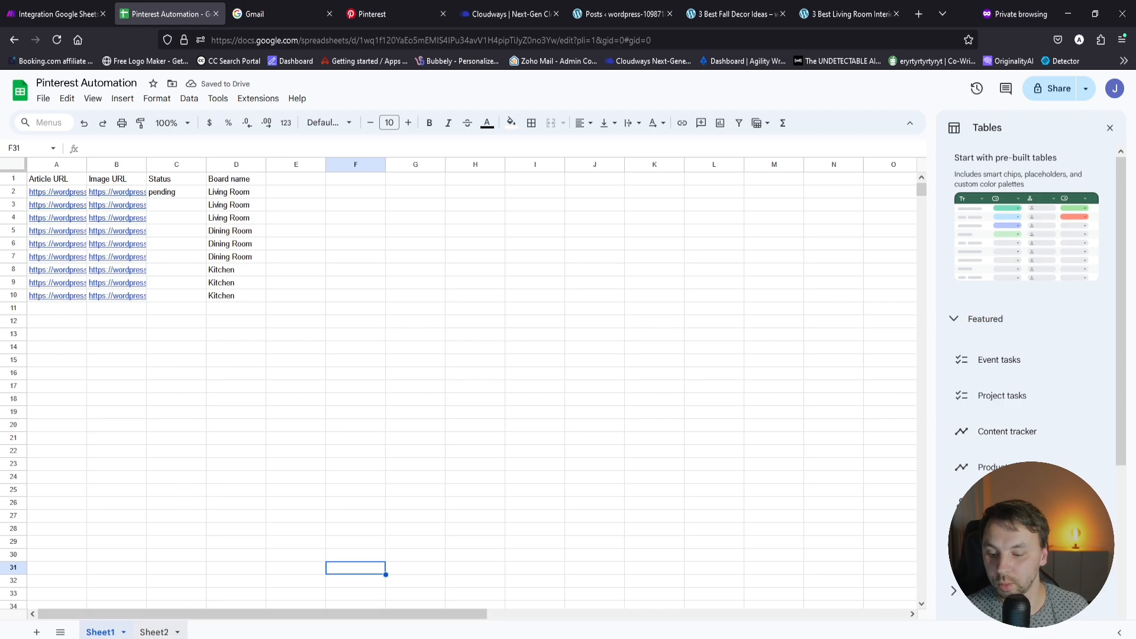
Step: On Sheet2, move the three Home Decors board names from column C to column D
{"action": "left_click", "coordinate": [157, 631]}
{"action": "left_click_drag", "start_coordinate": [237, 217], "coordinate": [57, 192]}
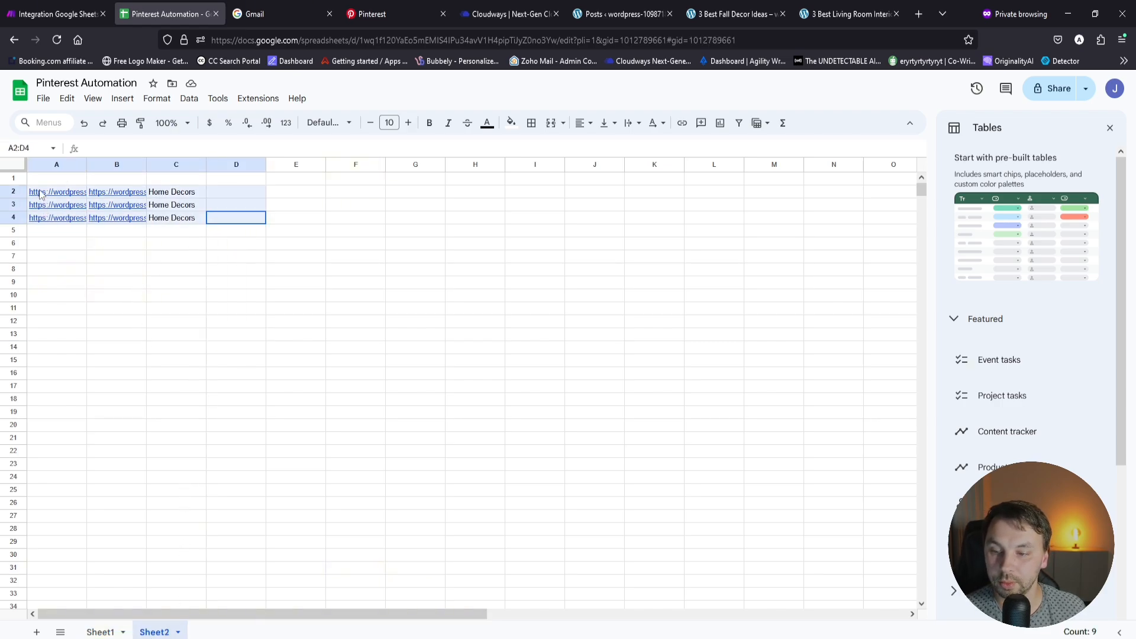
{"action": "key", "text": "ctrl+c"}
{"action": "left_click", "coordinate": [241, 314]}
{"action": "left_click_drag", "start_coordinate": [187, 198], "coordinate": [226, 199]}
Step: Copy the Home Decors rows from Sheet2 and paste them into Sheet1 starting at A11
{"action": "left_click_drag", "start_coordinate": [296, 243], "coordinate": [57, 219]}
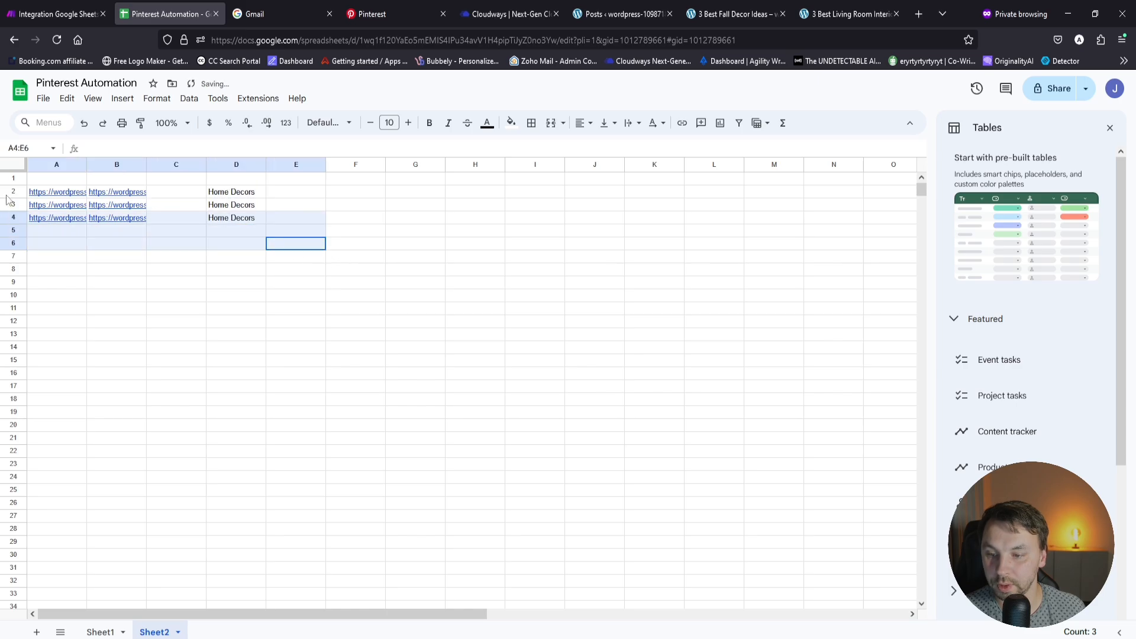
{"action": "left_click", "coordinate": [27, 190], "text": "shift"}
{"action": "key", "text": "ctrl+c"}
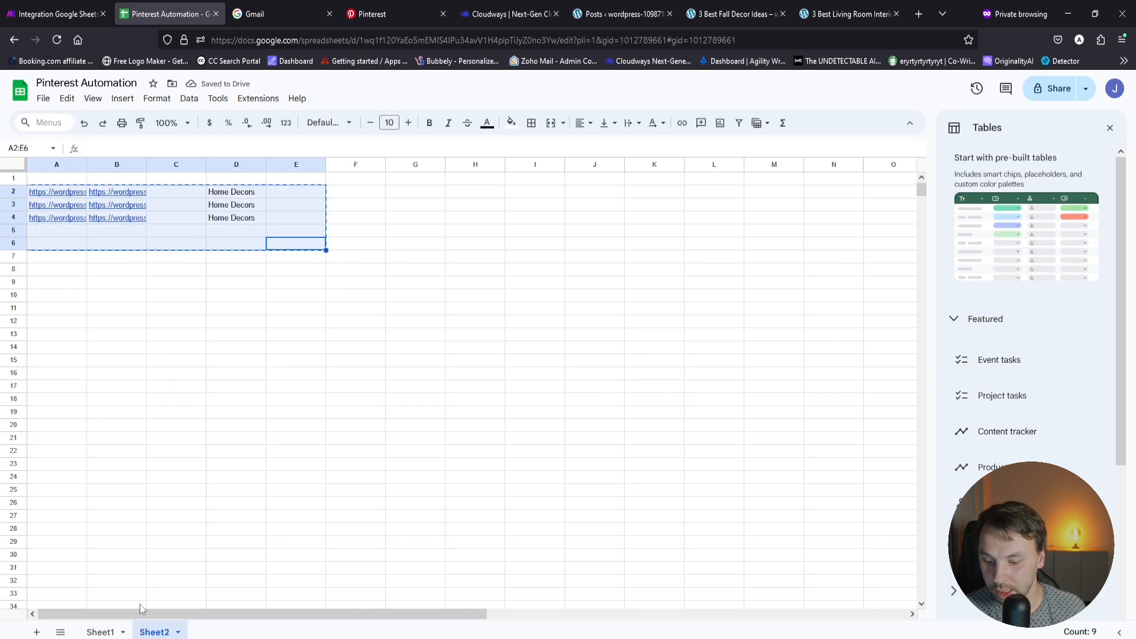
{"action": "left_click", "coordinate": [90, 632]}
{"action": "left_click", "coordinate": [48, 308]}
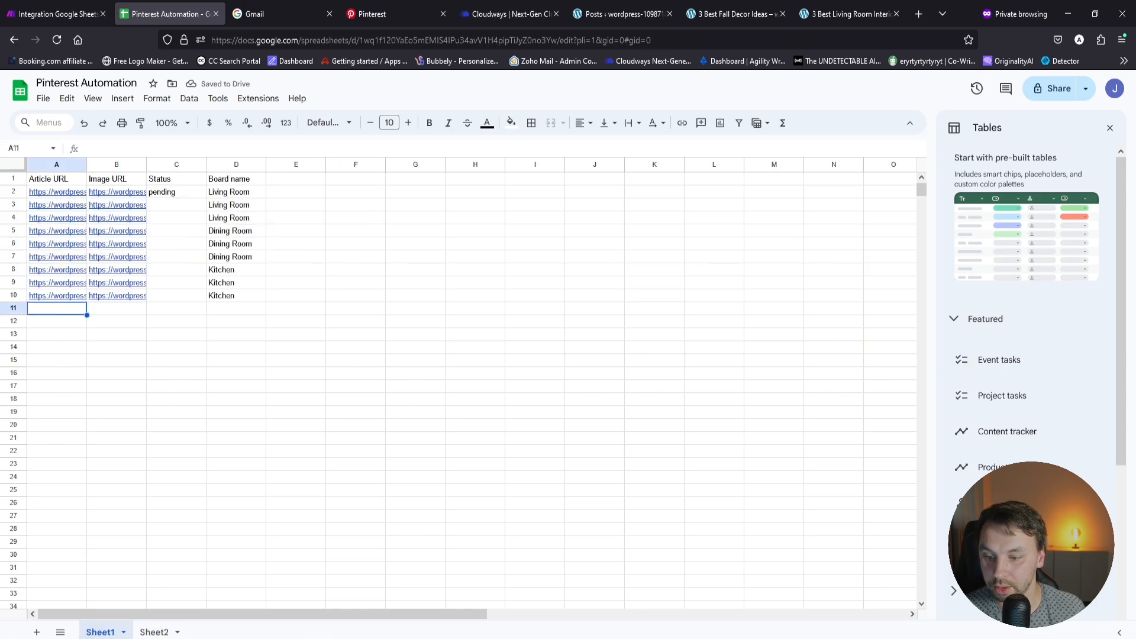
{"action": "key", "text": "ctrl+v"}
{"action": "left_click", "coordinate": [481, 258]}
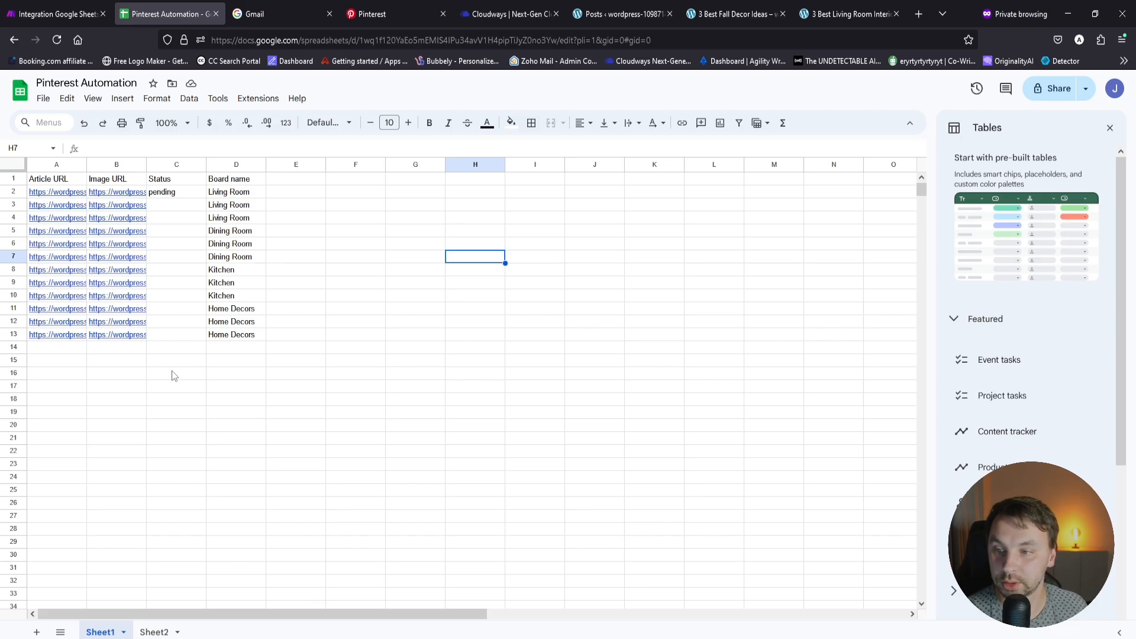
Step: Switch back to Make, look over the Complete Pinterest Automation scenario, and leave its editor saving the changes
{"action": "left_click", "coordinate": [60, 14]}
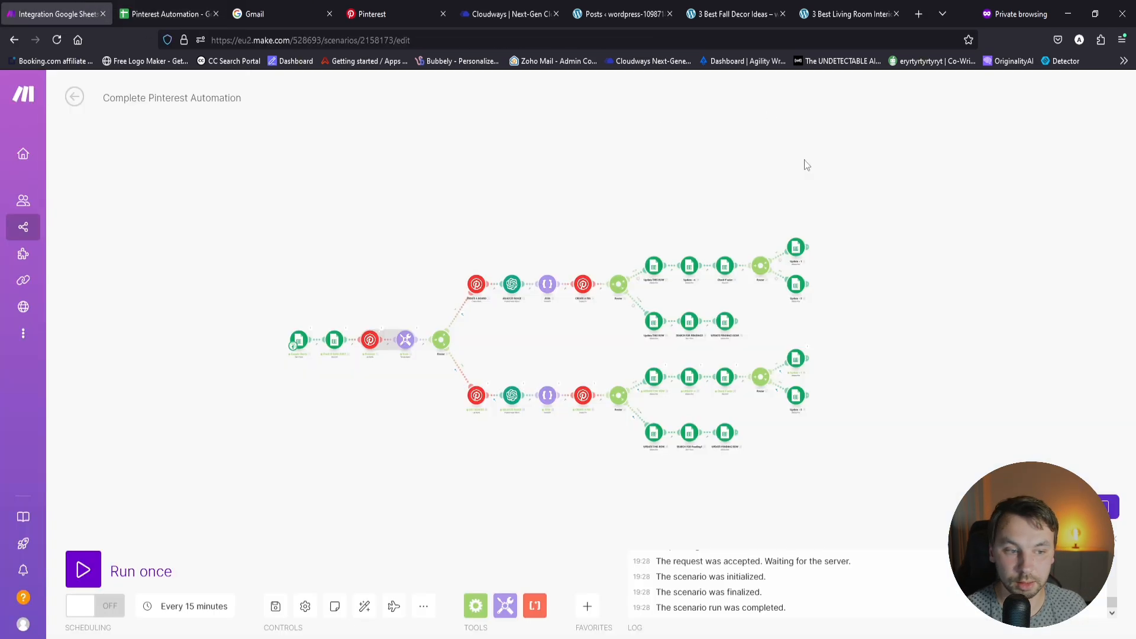
{"action": "left_click_drag", "start_coordinate": [427, 433], "coordinate": [377, 383]}
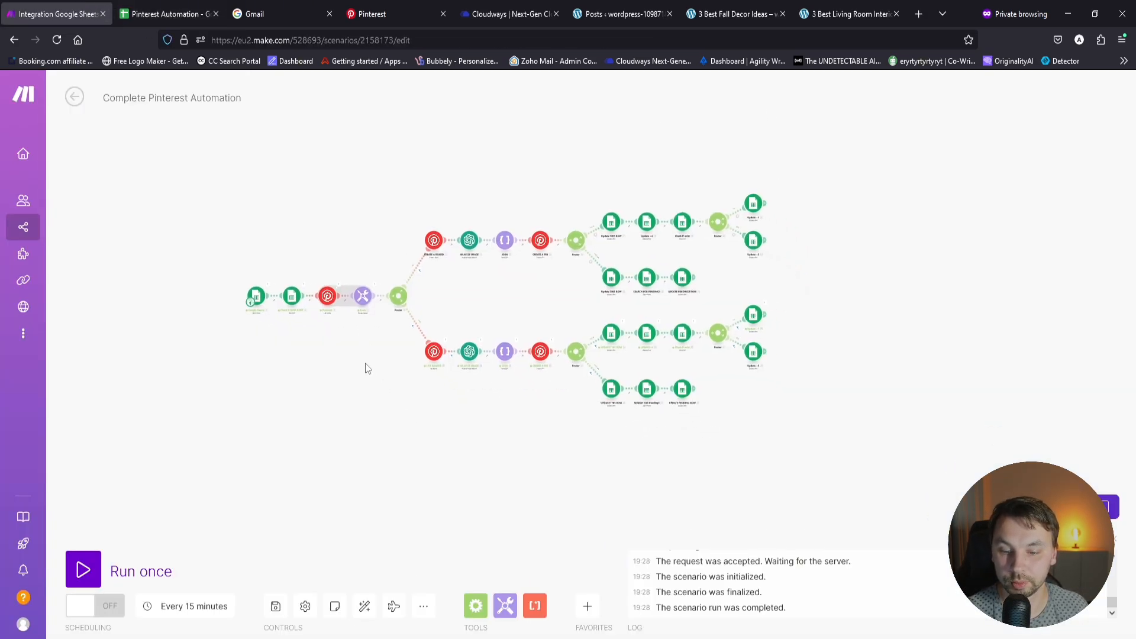
{"action": "scroll", "coordinate": [365, 364], "scroll_direction": "up", "scroll_amount": 5}
{"action": "scroll", "coordinate": [347, 362], "scroll_direction": "down", "scroll_amount": 3}
{"action": "left_click_drag", "start_coordinate": [286, 397], "coordinate": [248, 389]}
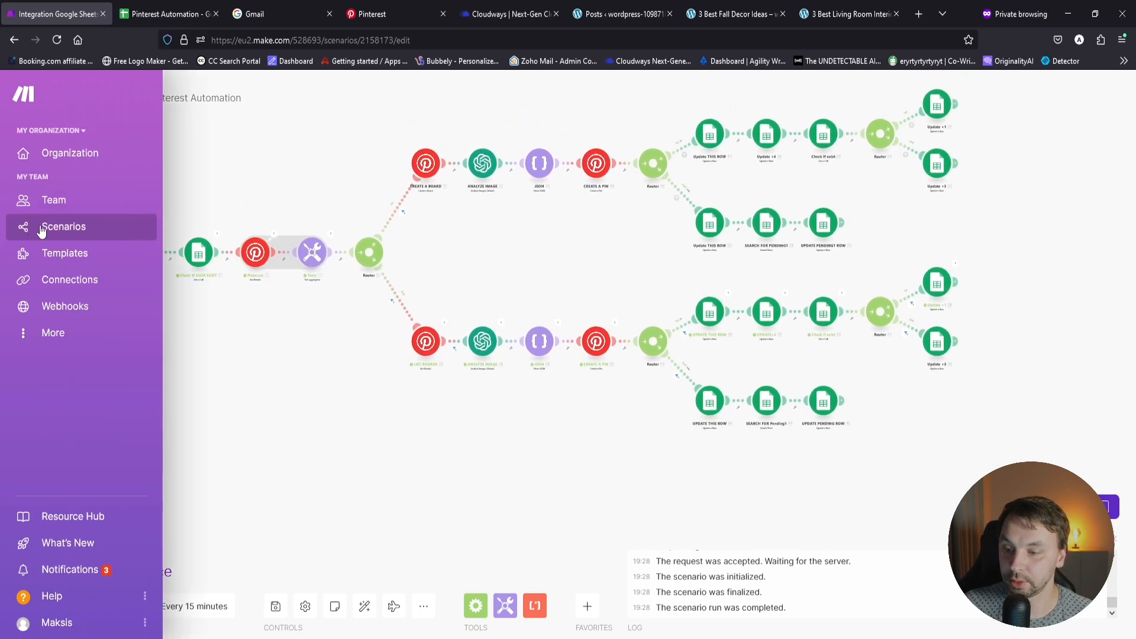
{"action": "left_click", "coordinate": [40, 229]}
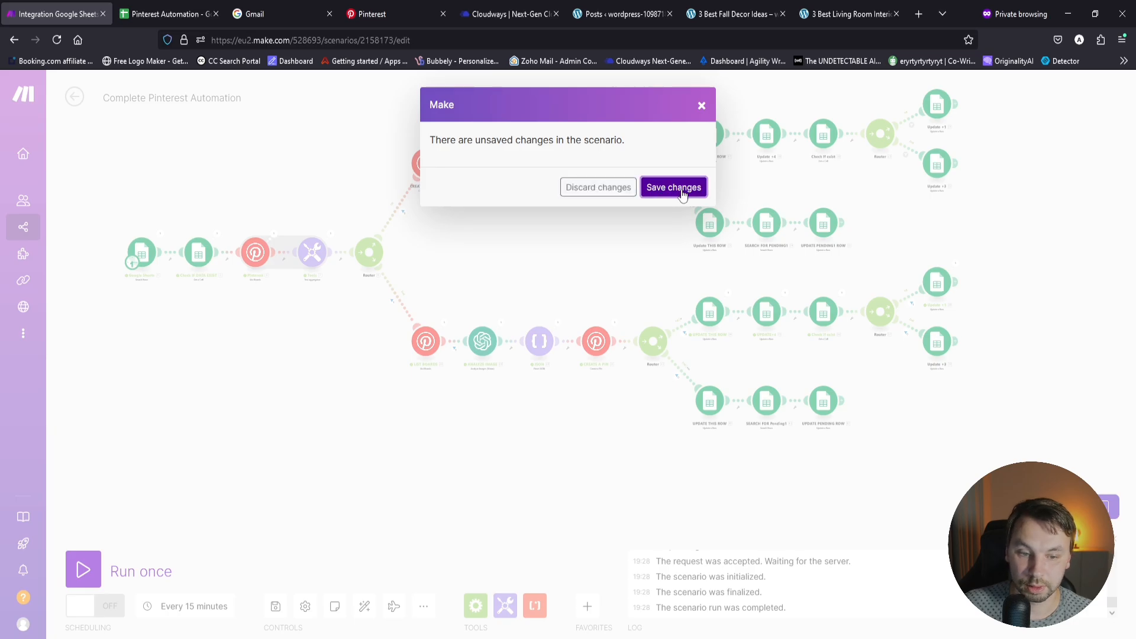
{"action": "left_click", "coordinate": [664, 189]}
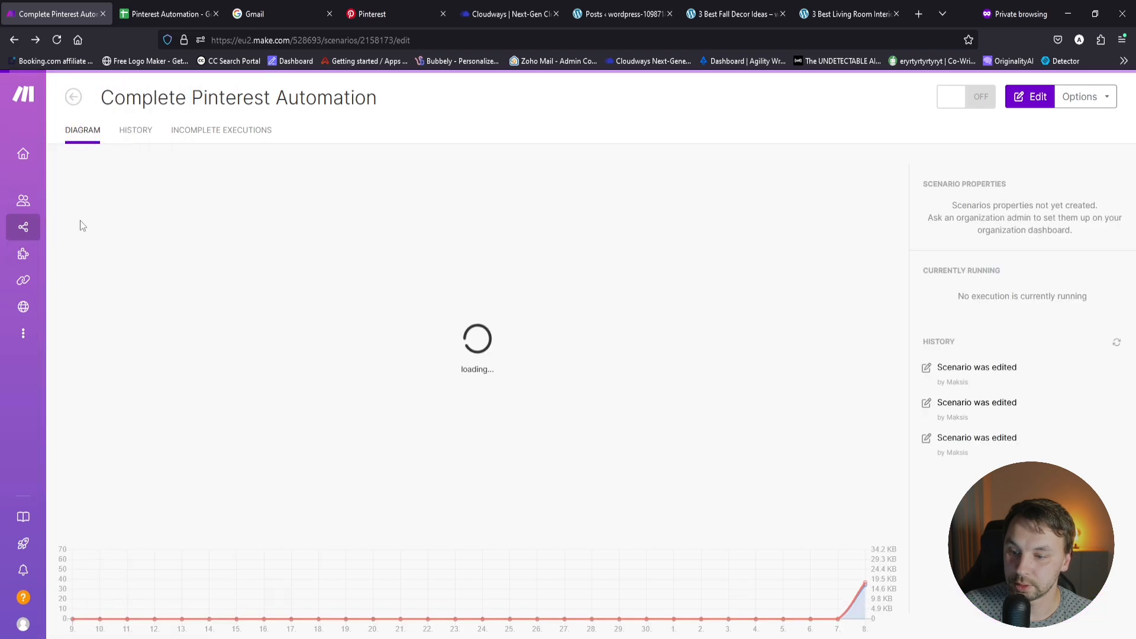
Step: Open the scenarios list in a separate browser tab and create a new scenario there
{"action": "right_click", "coordinate": [41, 229]}
{"action": "left_click", "coordinate": [67, 243]}
{"action": "left_click", "coordinate": [149, 13]}
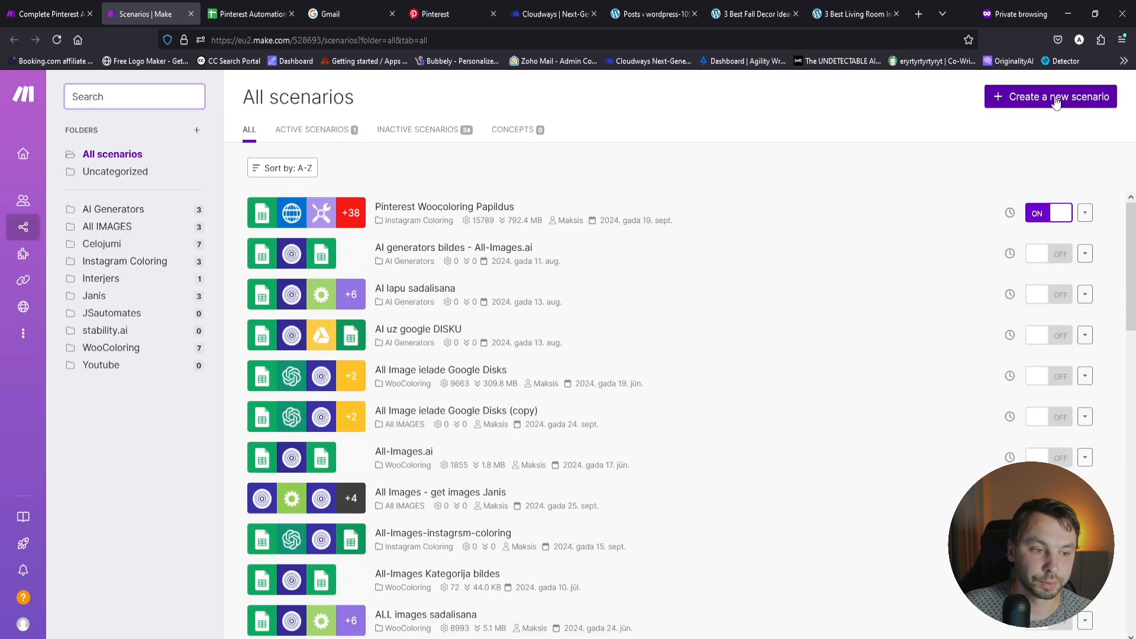
{"action": "left_click", "coordinate": [1052, 97]}
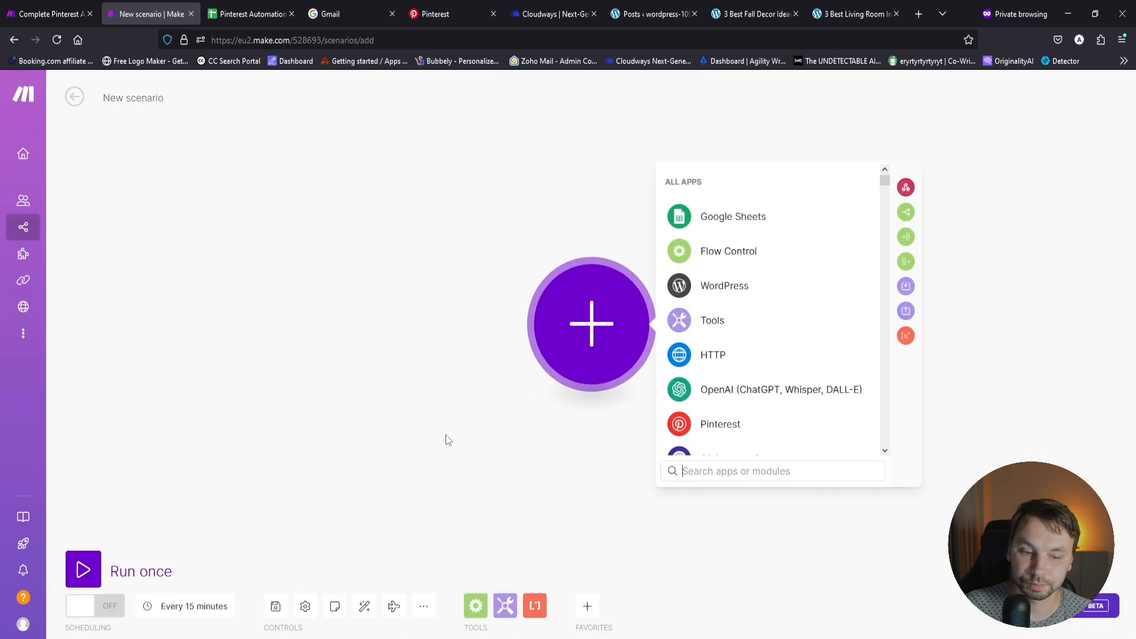
Step: Add a Google Sheets Search Rows module as the first module of the new scenario
{"action": "left_click", "coordinate": [585, 163]}
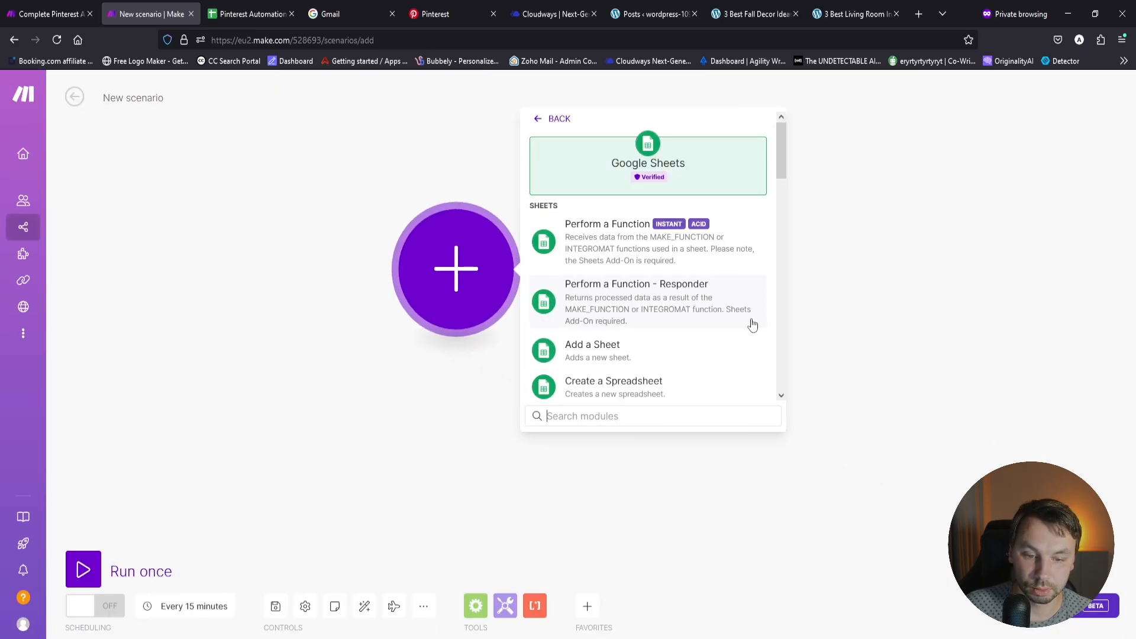
{"action": "scroll", "coordinate": [672, 296], "scroll_direction": "down", "scroll_amount": 4}
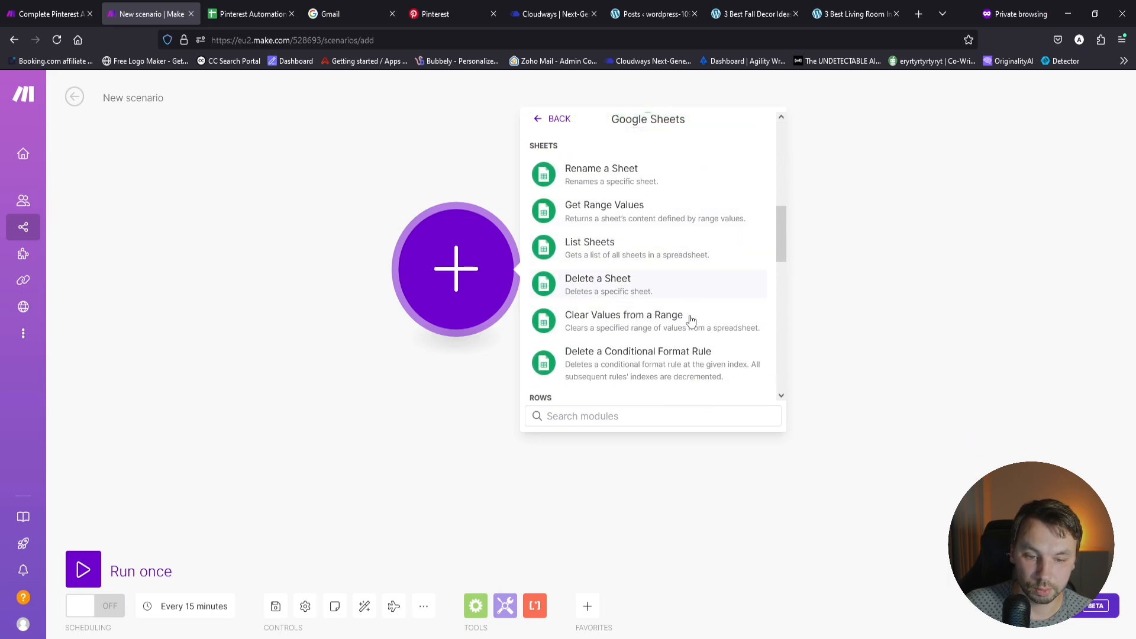
{"action": "scroll", "coordinate": [686, 319], "scroll_direction": "down", "scroll_amount": 5}
{"action": "scroll", "coordinate": [692, 248], "scroll_direction": "down", "scroll_amount": 3}
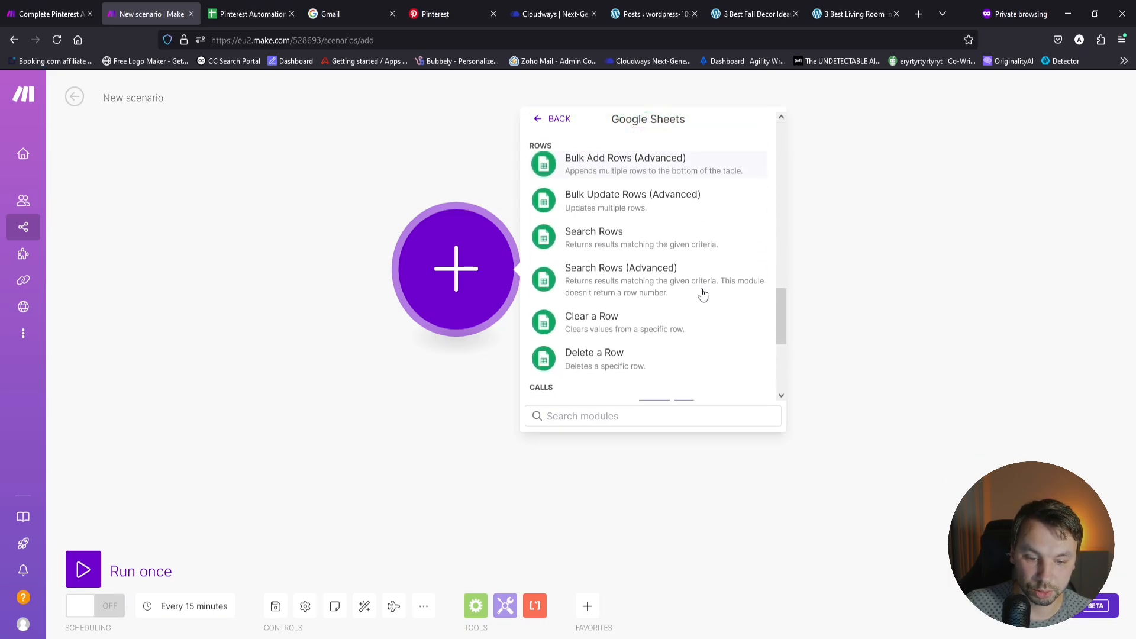
{"action": "left_click", "coordinate": [671, 241]}
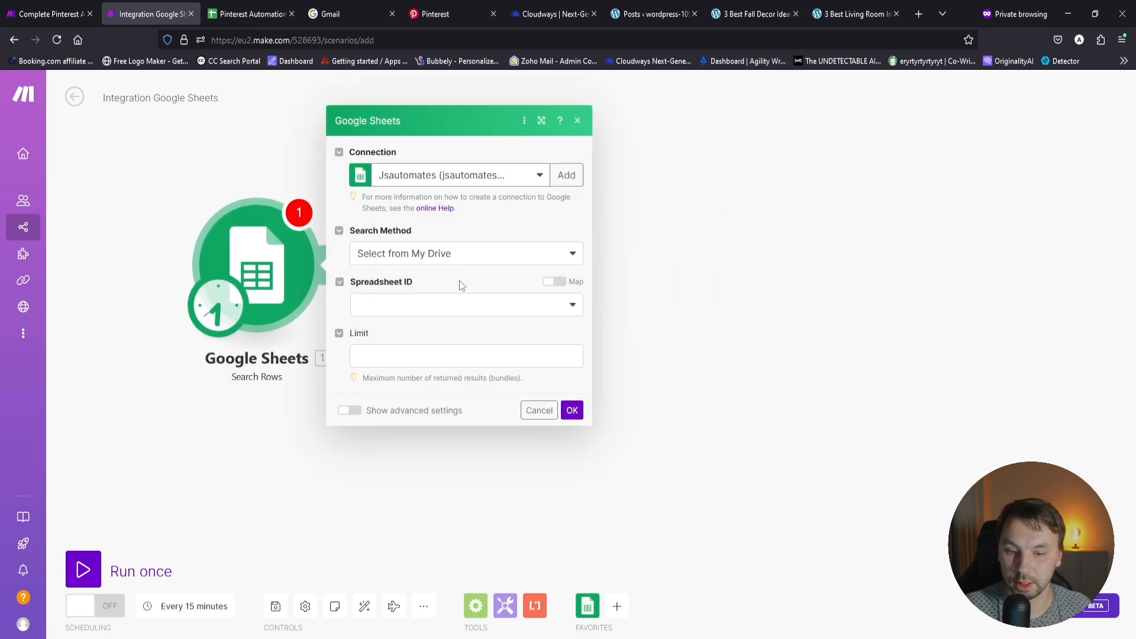
Step: Set the Search Rows module to use the Pinterest Automation spreadsheet and Sheet1
{"action": "left_click", "coordinate": [391, 305]}
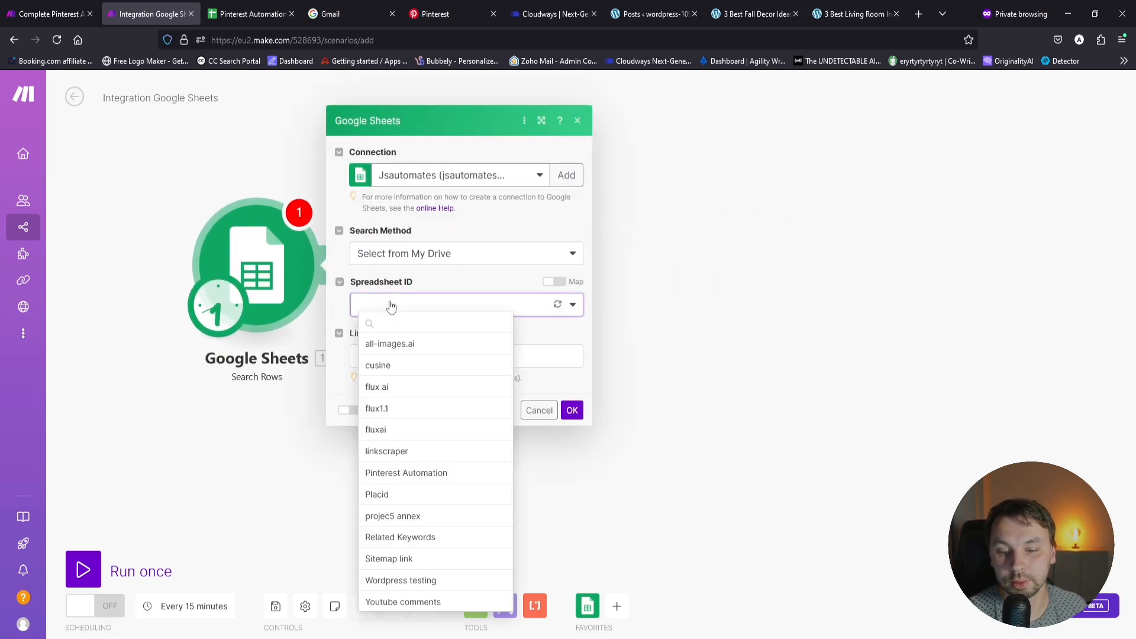
{"action": "left_click", "coordinate": [437, 480]}
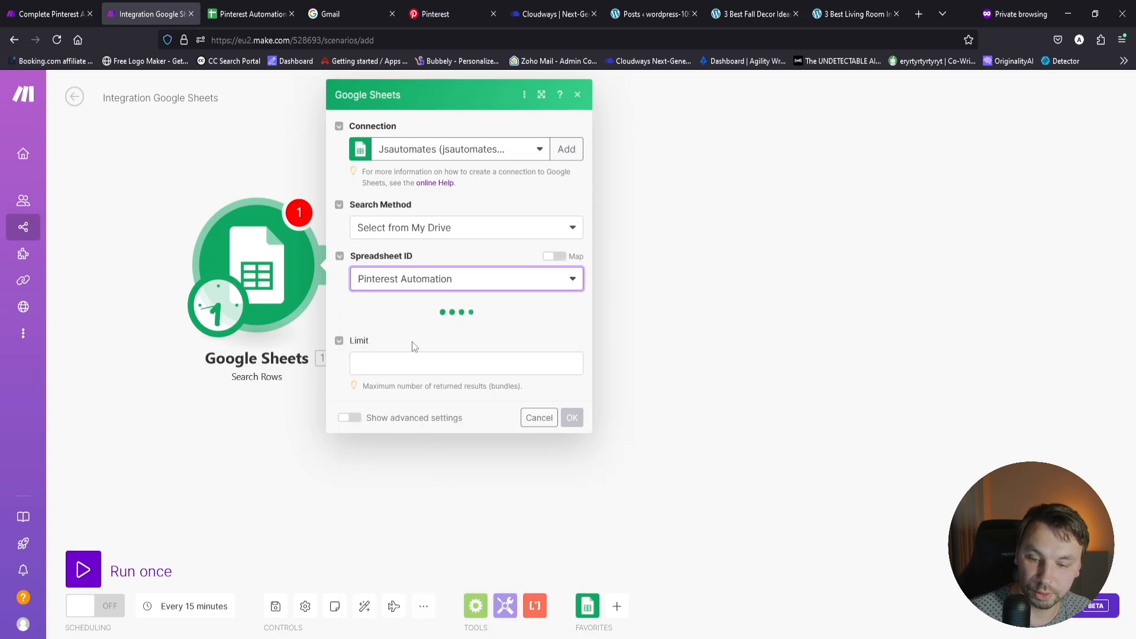
{"action": "left_click", "coordinate": [401, 365]}
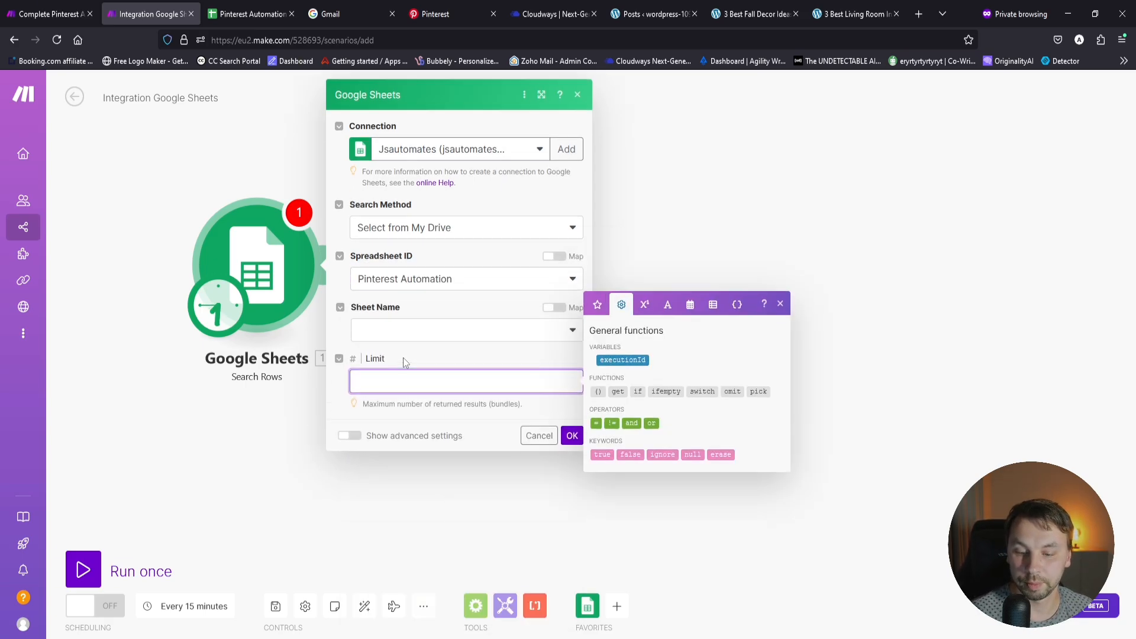
{"action": "left_click", "coordinate": [405, 329]}
{"action": "left_click", "coordinate": [373, 352]}
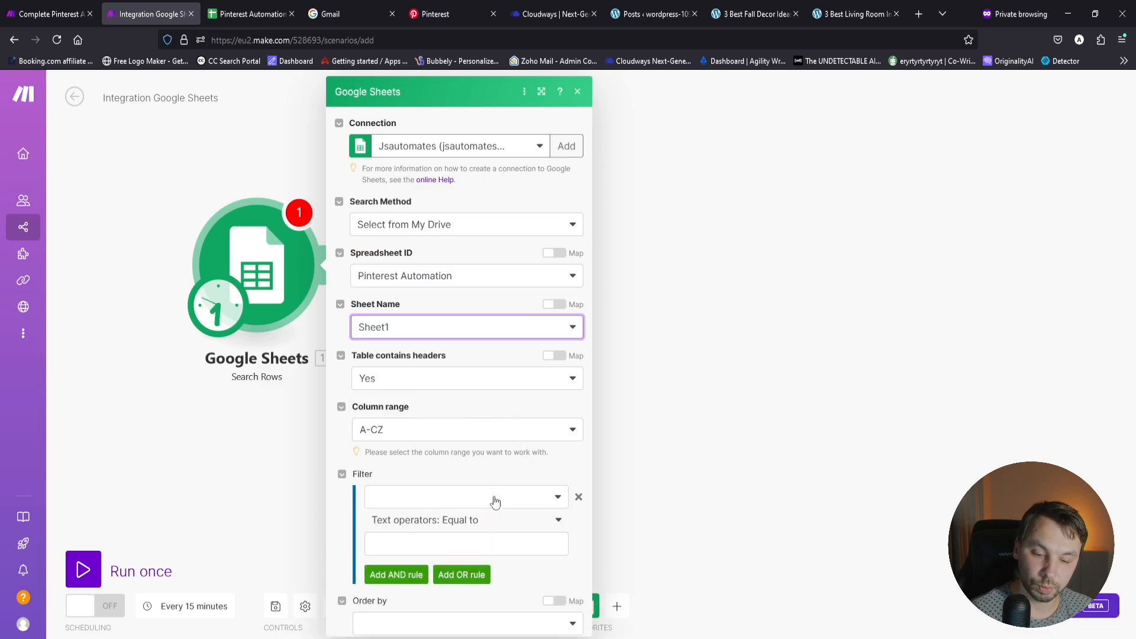
Step: Filter the searched rows to Status (C) equal to pending, using the case-insensitive text operator
{"action": "left_click", "coordinate": [468, 495]}
{"action": "left_click", "coordinate": [440, 455]}
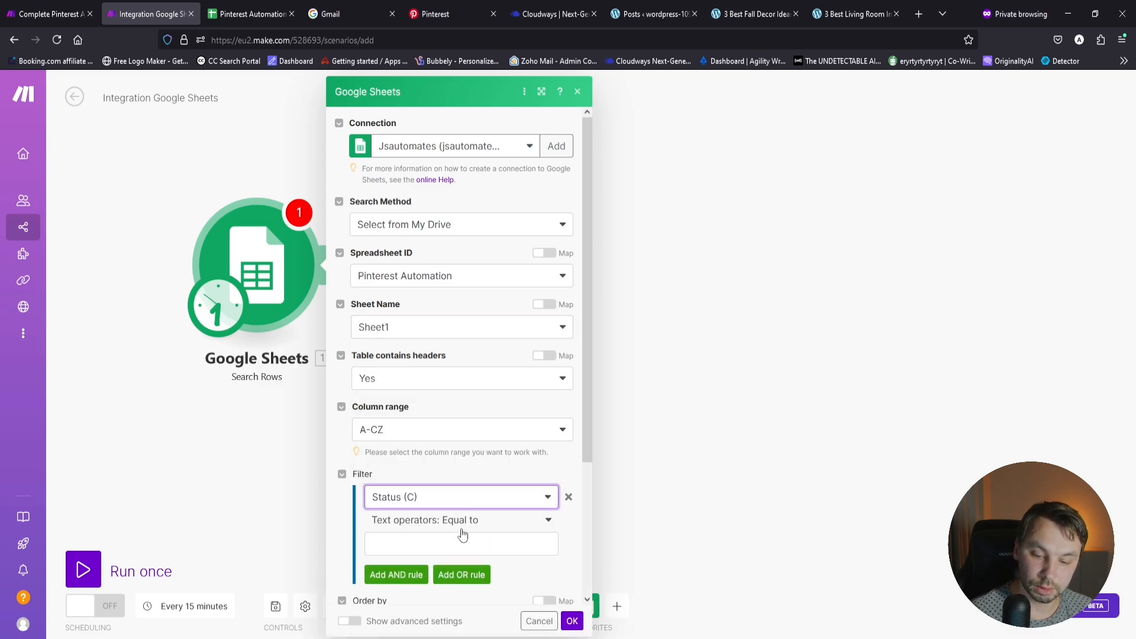
{"action": "left_click", "coordinate": [464, 544]}
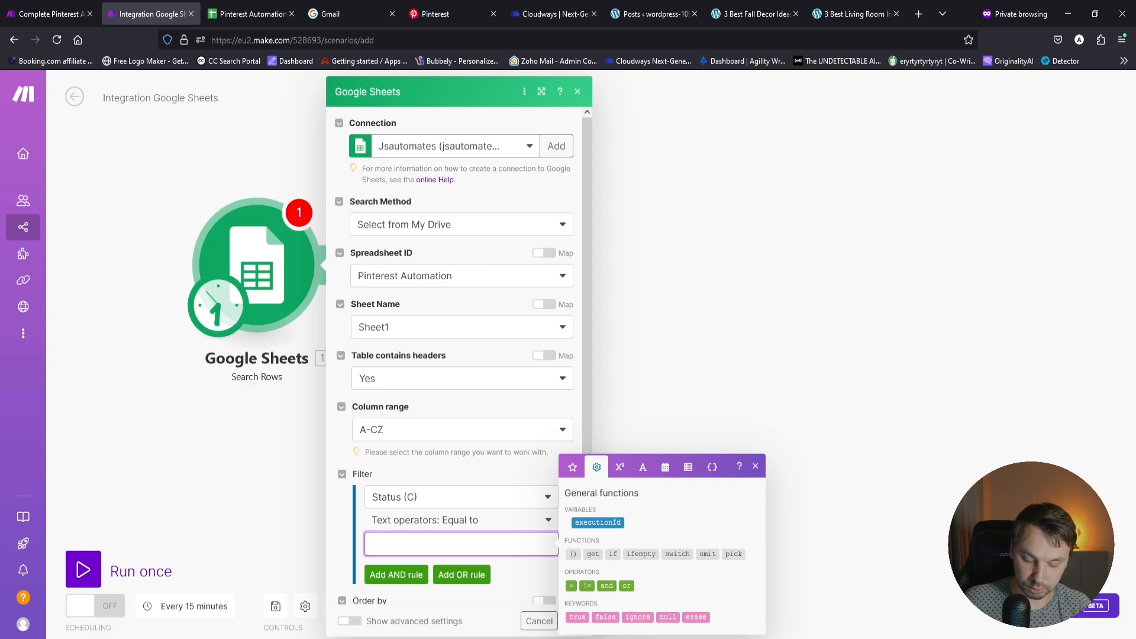
{"action": "left_click", "coordinate": [477, 521]}
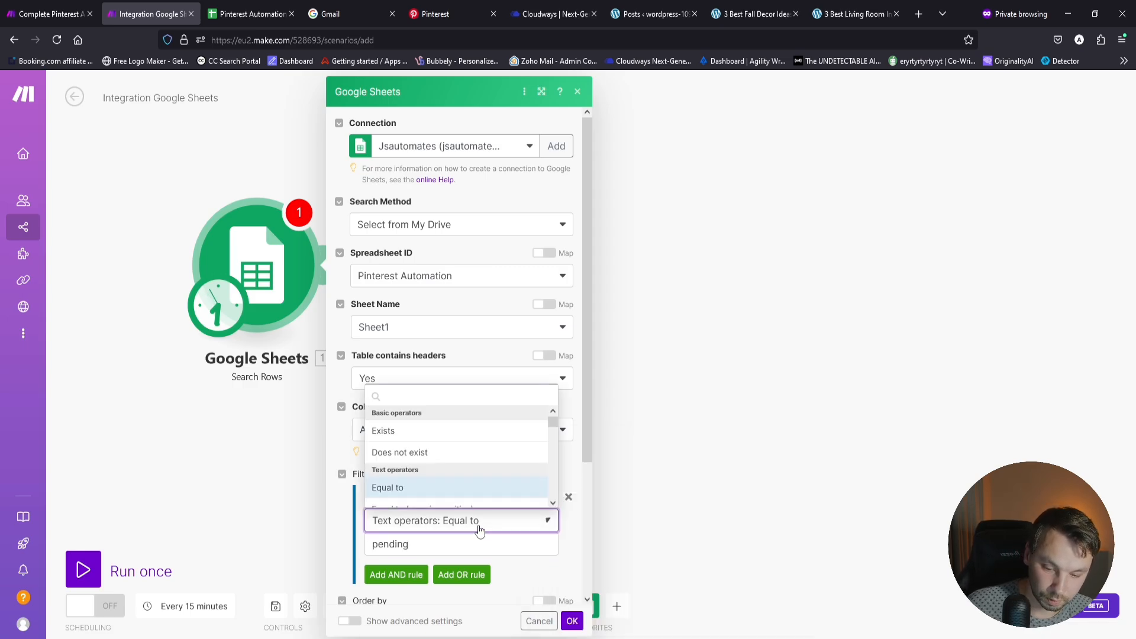
{"action": "scroll", "coordinate": [438, 458], "scroll_direction": "down", "scroll_amount": 2}
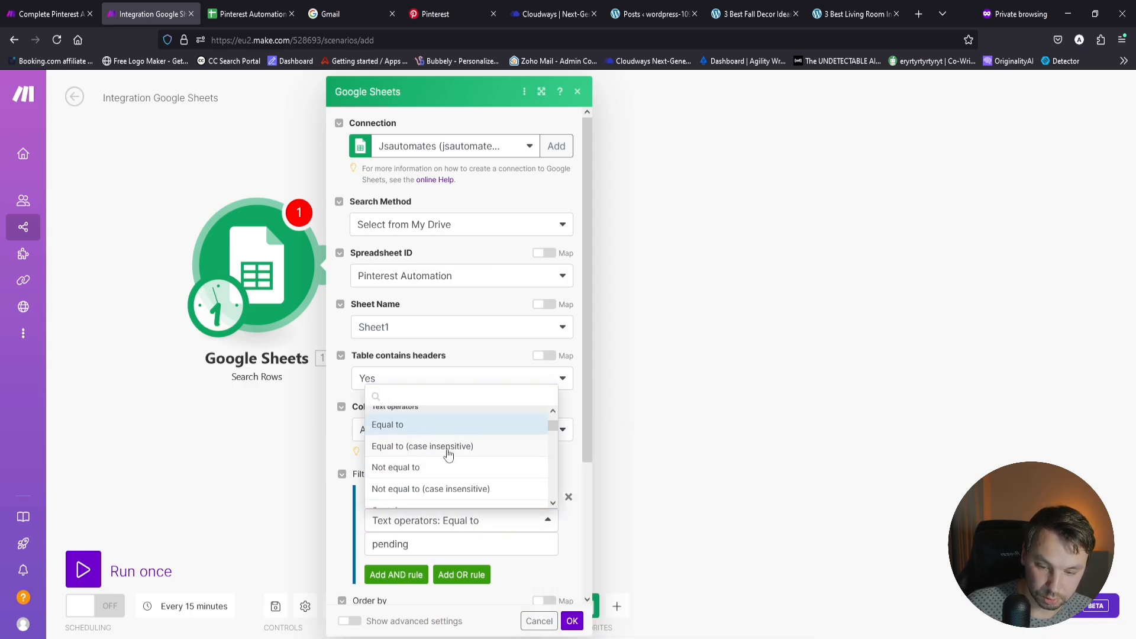
{"action": "left_click", "coordinate": [450, 446]}
Step: Limit the row search to 1 returned result and save the module settings
{"action": "scroll", "coordinate": [400, 461], "scroll_direction": "down", "scroll_amount": 3}
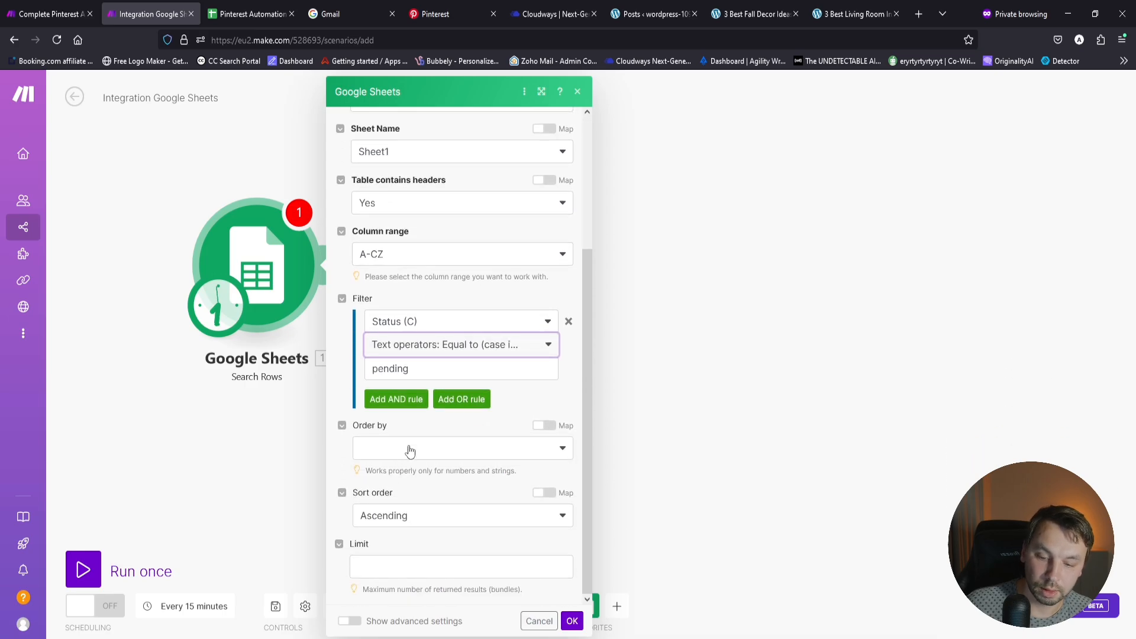
{"action": "left_click", "coordinate": [405, 566]}
{"action": "type", "text": "5"}
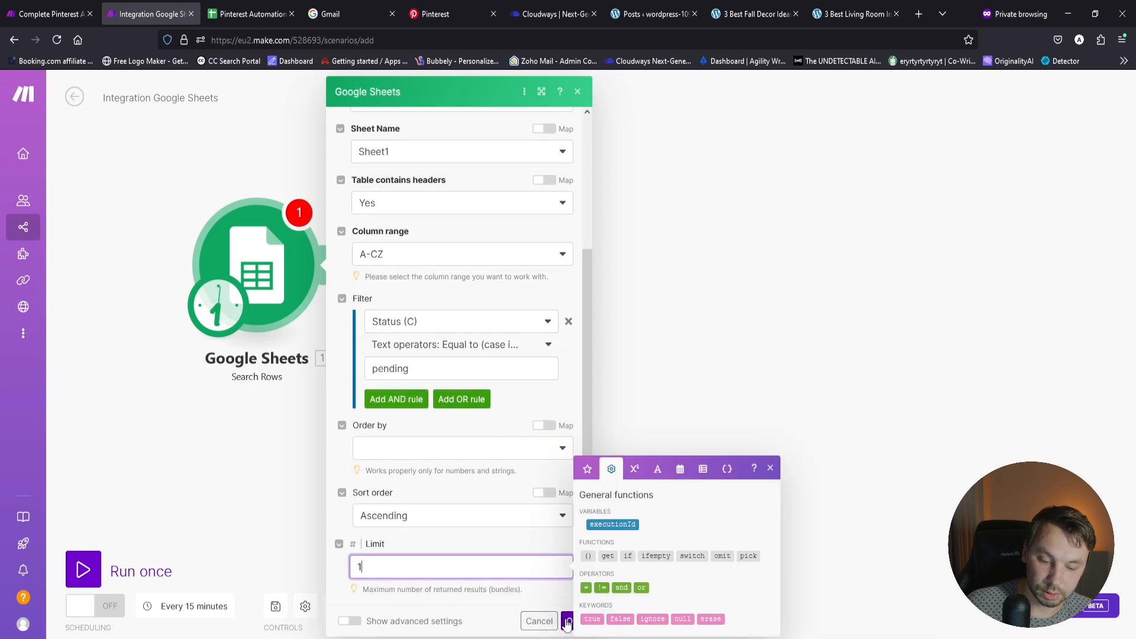
{"action": "left_click", "coordinate": [567, 620]}
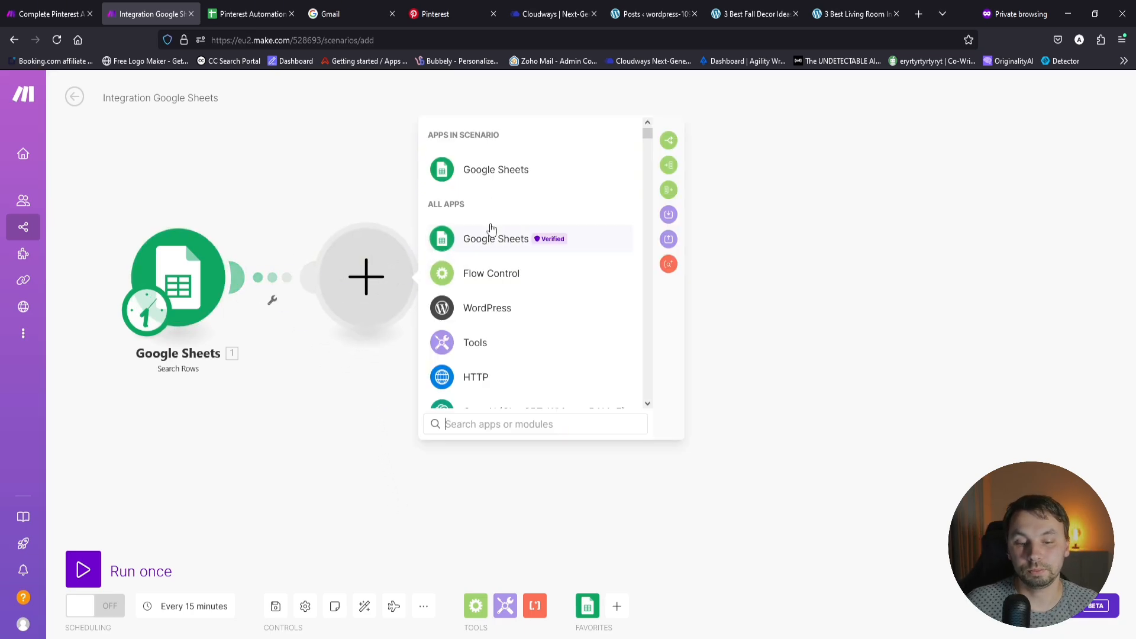
Step: Add a Google Sheets Get a Cell module as the second module of the scenario
{"action": "left_click", "coordinate": [491, 229]}
{"action": "scroll", "coordinate": [598, 279], "scroll_direction": "down", "scroll_amount": 3}
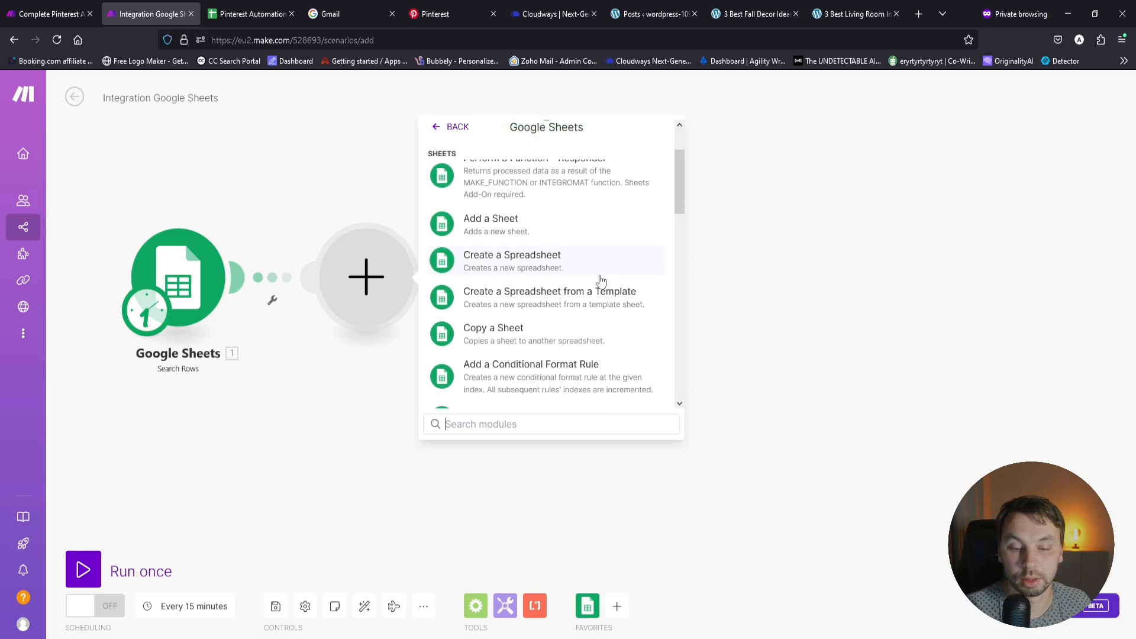
{"action": "scroll", "coordinate": [601, 286], "scroll_direction": "down", "scroll_amount": 4}
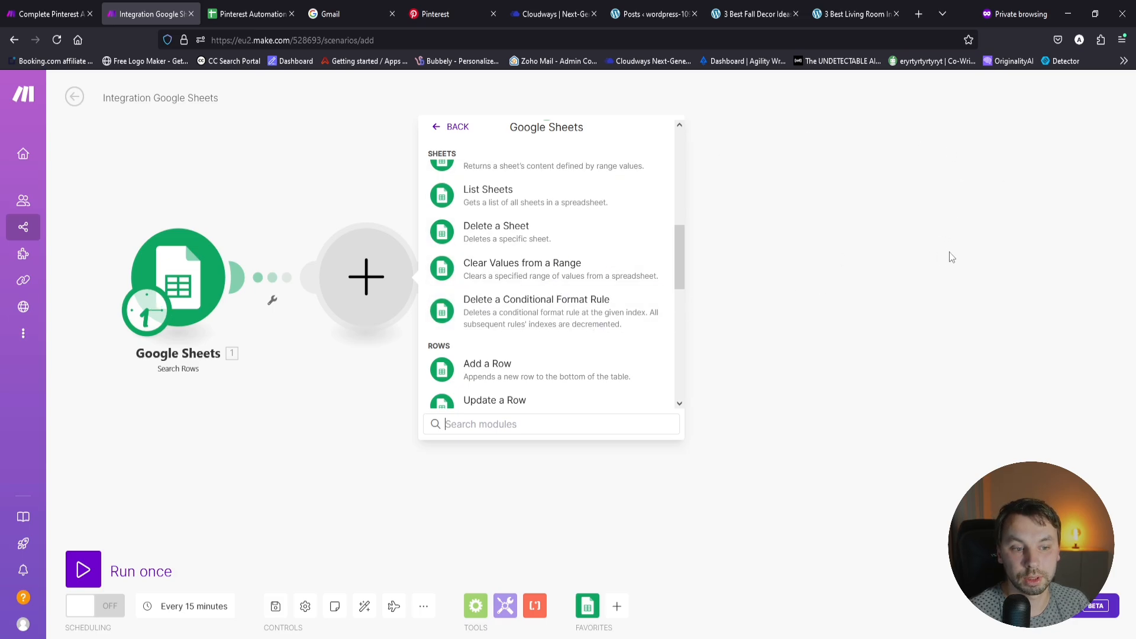
{"action": "scroll", "coordinate": [541, 354], "scroll_direction": "down", "scroll_amount": 3}
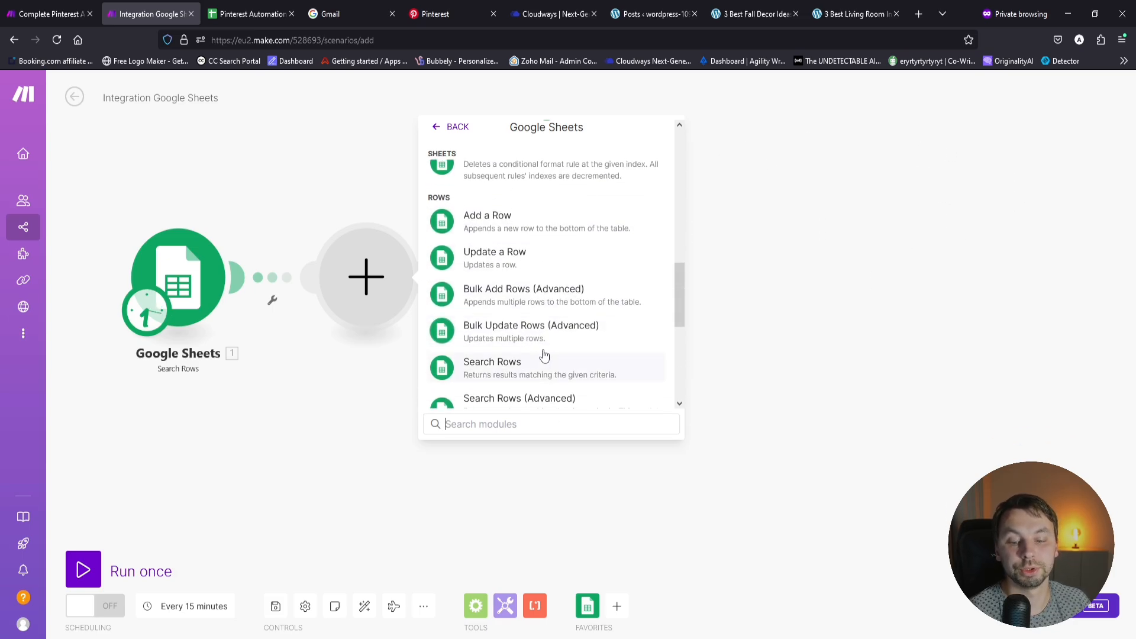
{"action": "scroll", "coordinate": [548, 353], "scroll_direction": "down", "scroll_amount": 3}
{"action": "scroll", "coordinate": [599, 296], "scroll_direction": "down", "scroll_amount": 1}
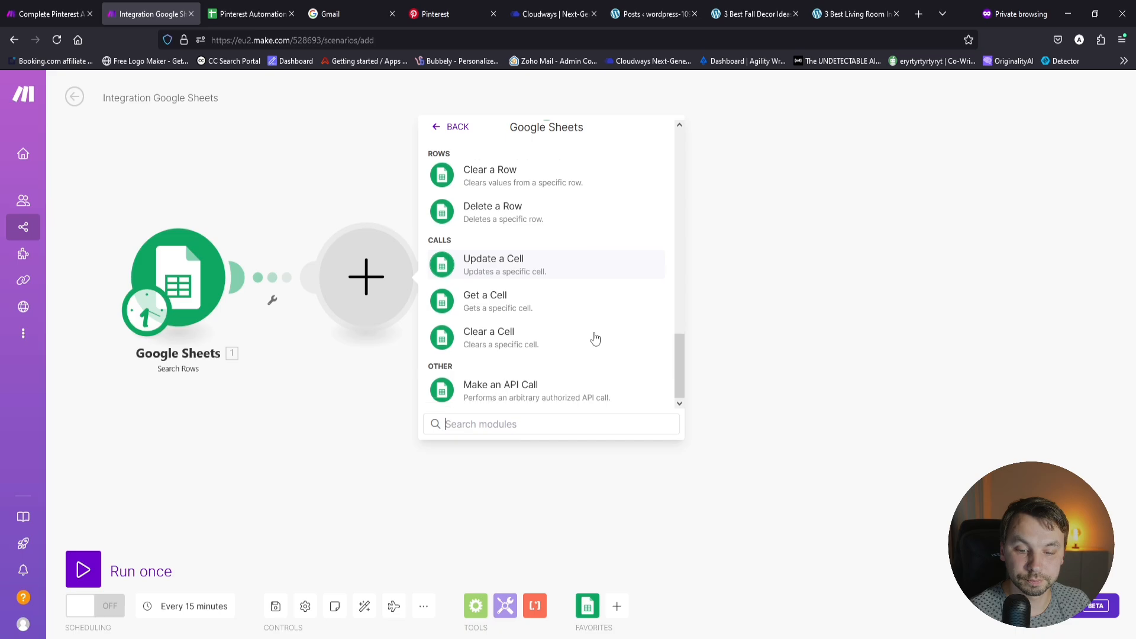
{"action": "left_click", "coordinate": [595, 303]}
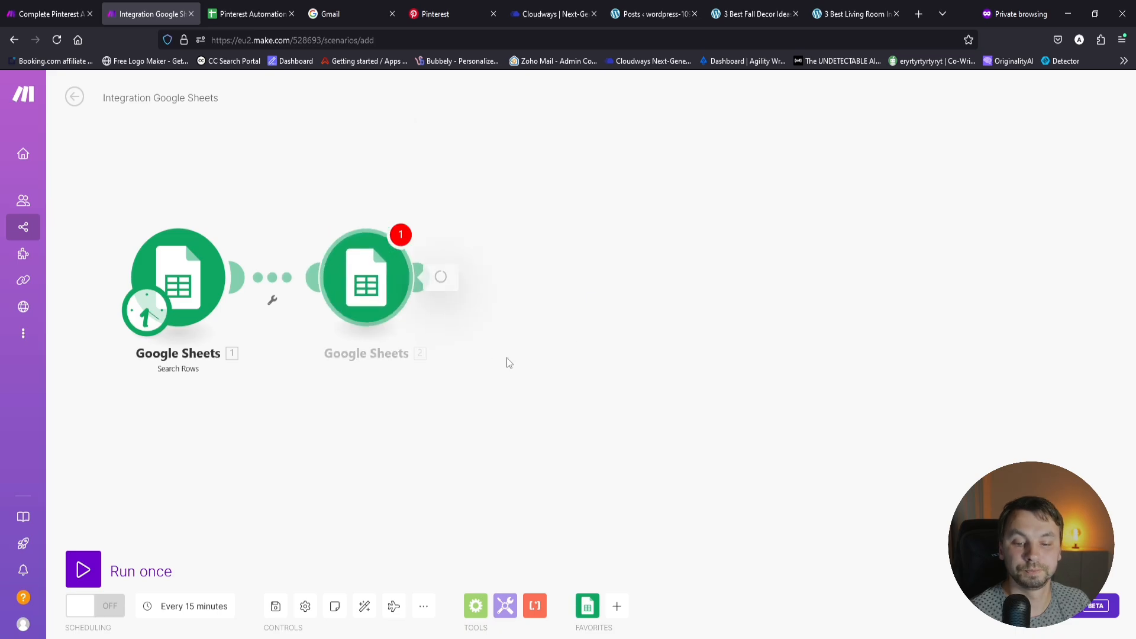
Step: Set the Get a Cell module to use the Pinterest Automation spreadsheet and Sheet1
{"action": "left_click", "coordinate": [496, 345]}
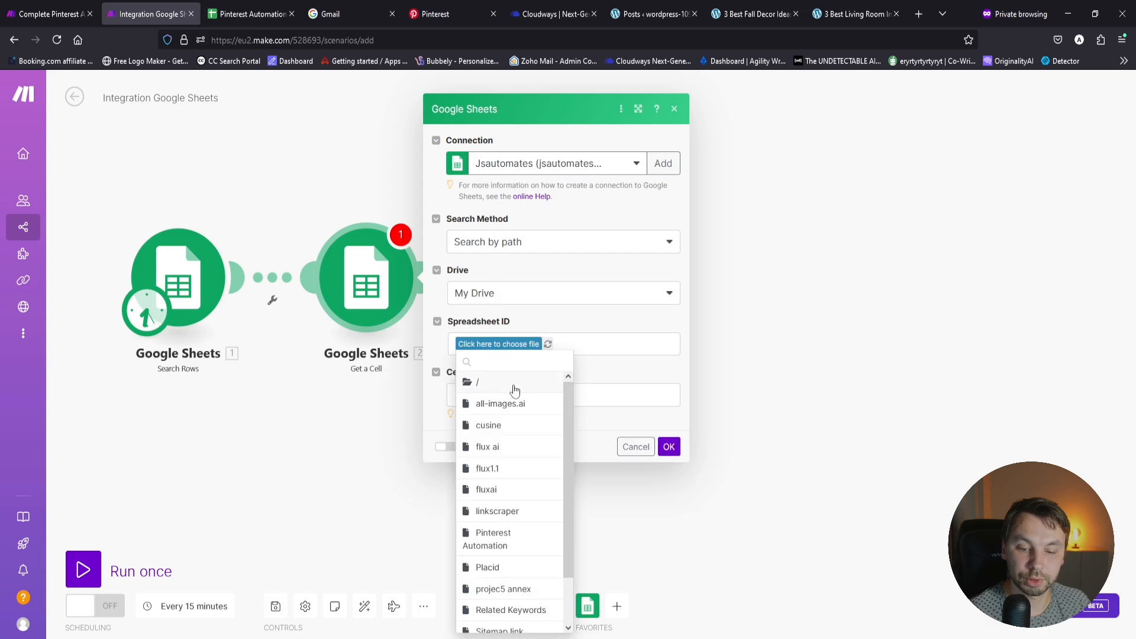
{"action": "scroll", "coordinate": [515, 414], "scroll_direction": "down", "scroll_amount": 1}
{"action": "left_click", "coordinate": [515, 484]}
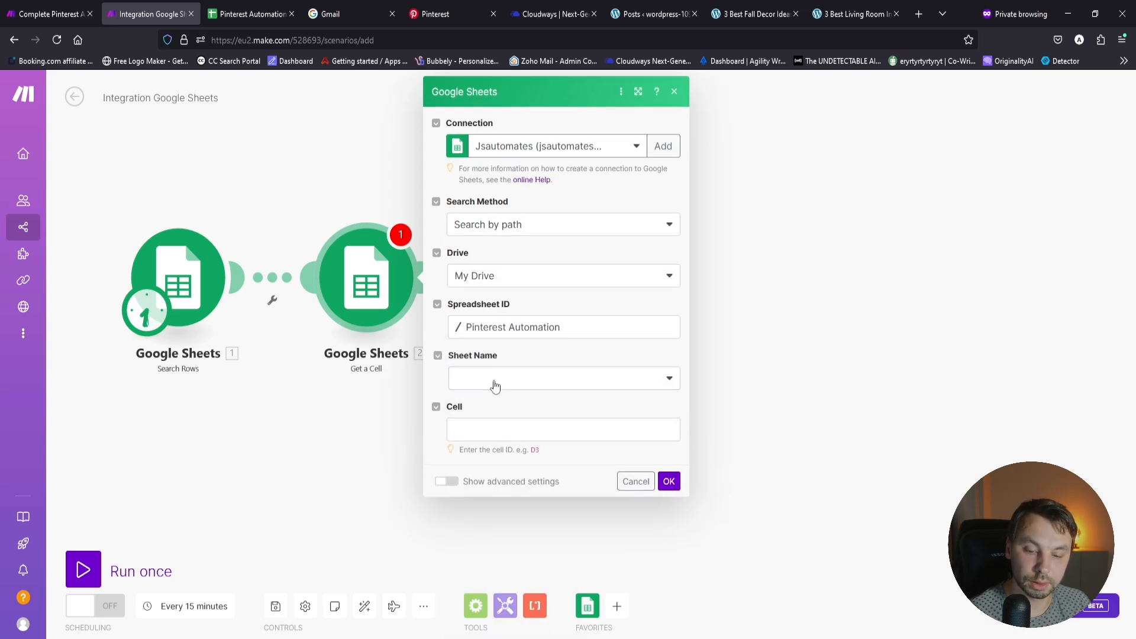
{"action": "left_click", "coordinate": [496, 386]}
{"action": "left_click", "coordinate": [496, 409]}
Step: Start the Get a Cell module's cell reference with the column letter A followed by a sum function
{"action": "left_click", "coordinate": [500, 428]}
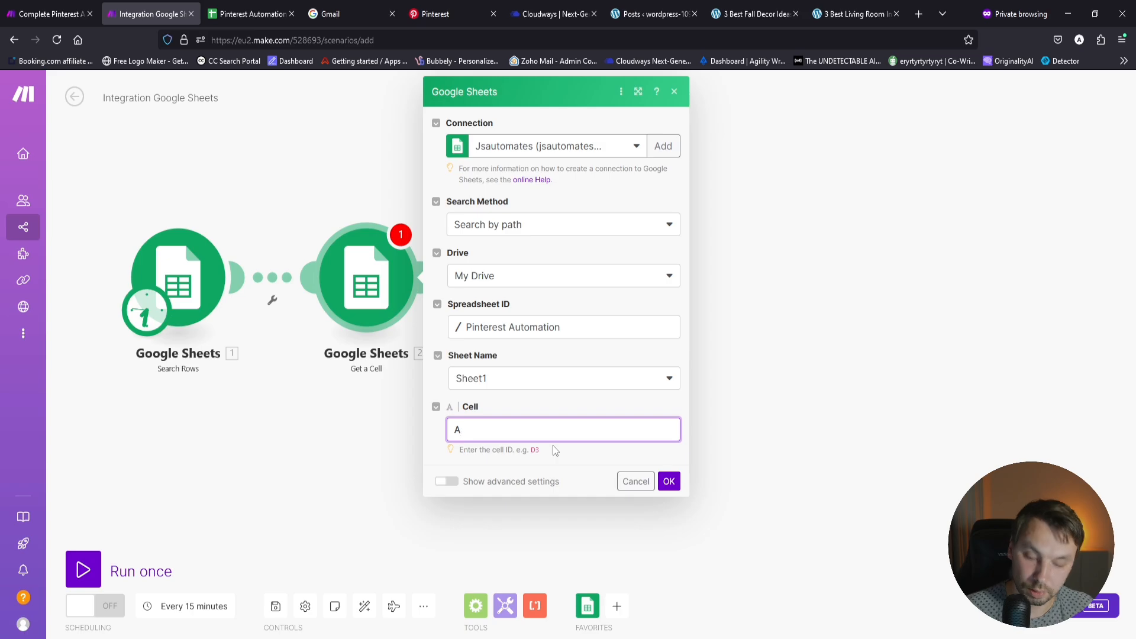
{"action": "type", "text": "A"}
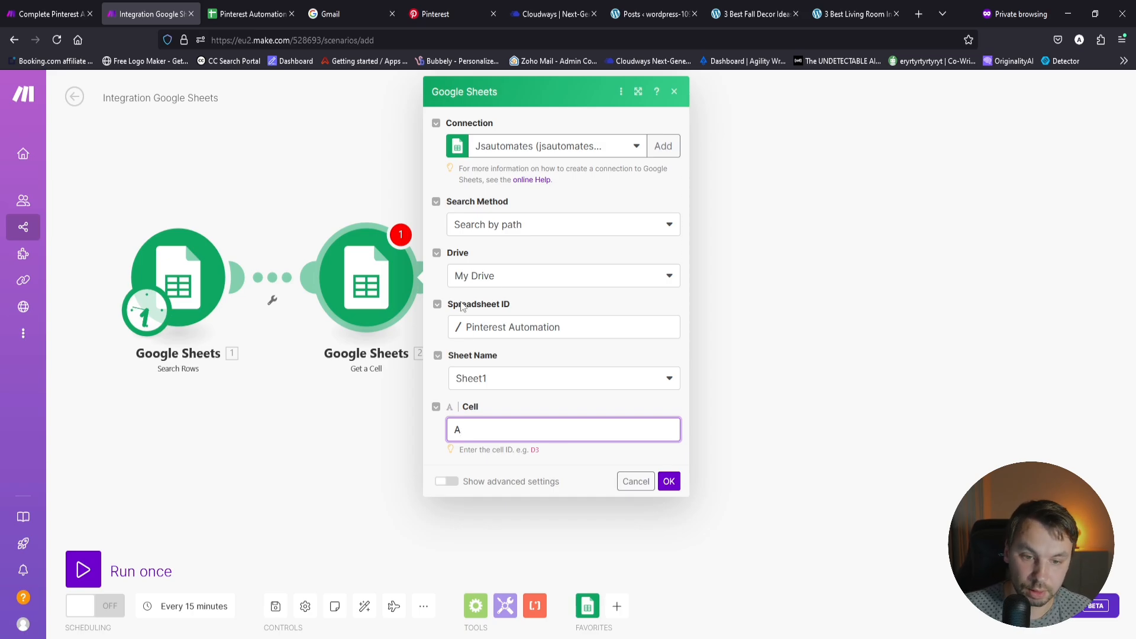
{"action": "left_click", "coordinate": [507, 430]}
{"action": "left_click", "coordinate": [750, 89]}
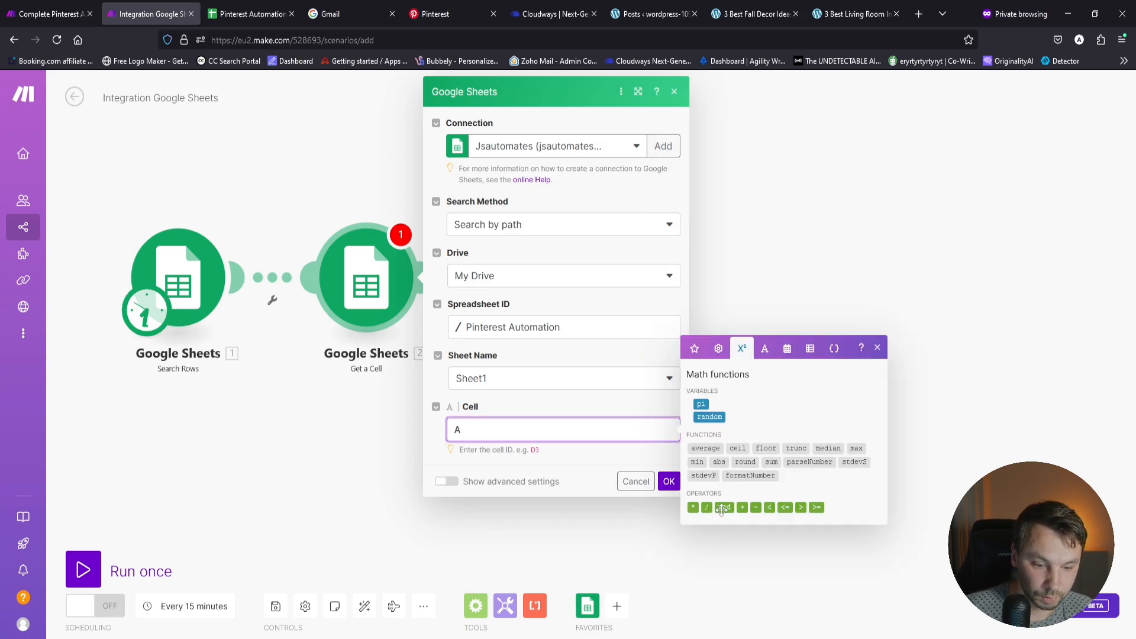
{"action": "left_click", "coordinate": [771, 462]}
{"action": "left_click", "coordinate": [486, 431]}
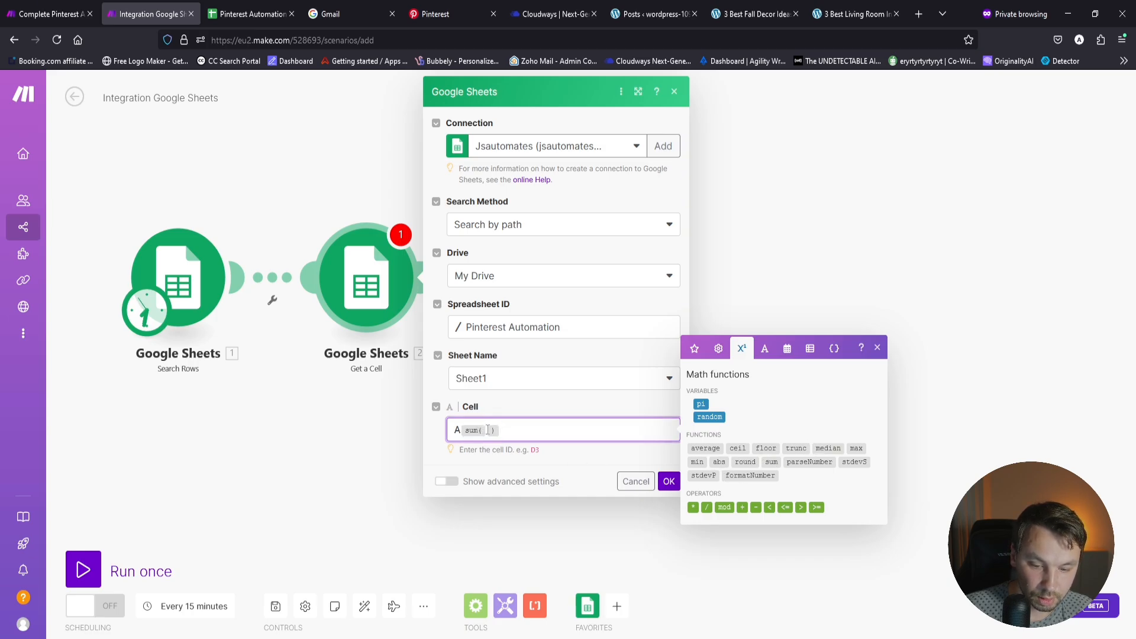
Step: Complete the sum function with the Search Rows module's Row number and 4, separated by a semicolon, and save the module settings
{"action": "left_click", "coordinate": [694, 349]}
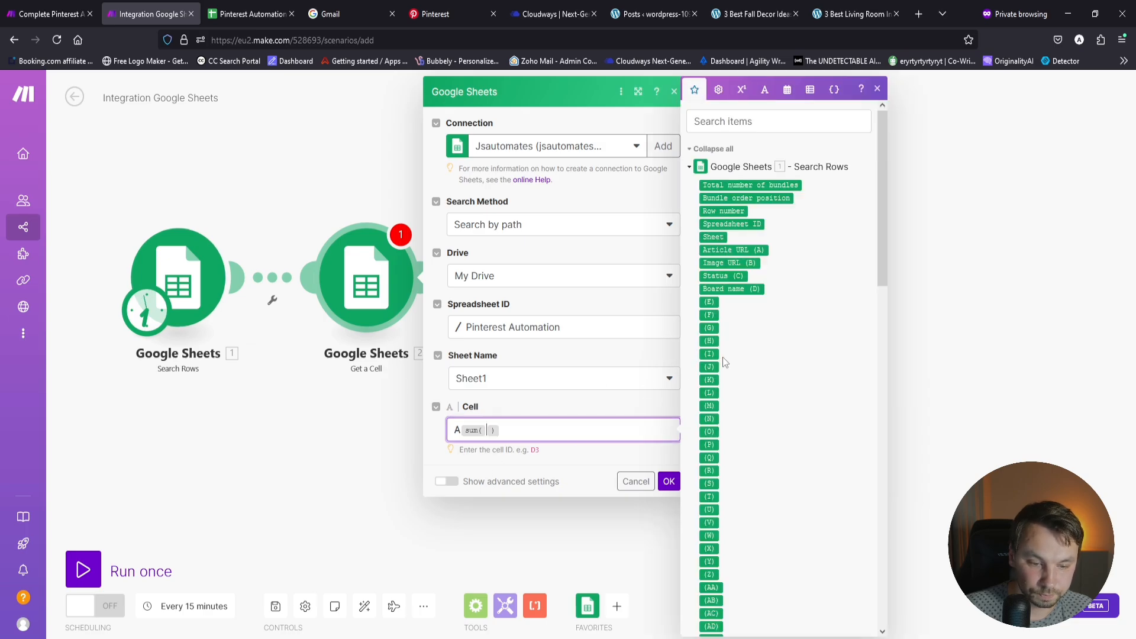
{"action": "left_click", "coordinate": [724, 212]}
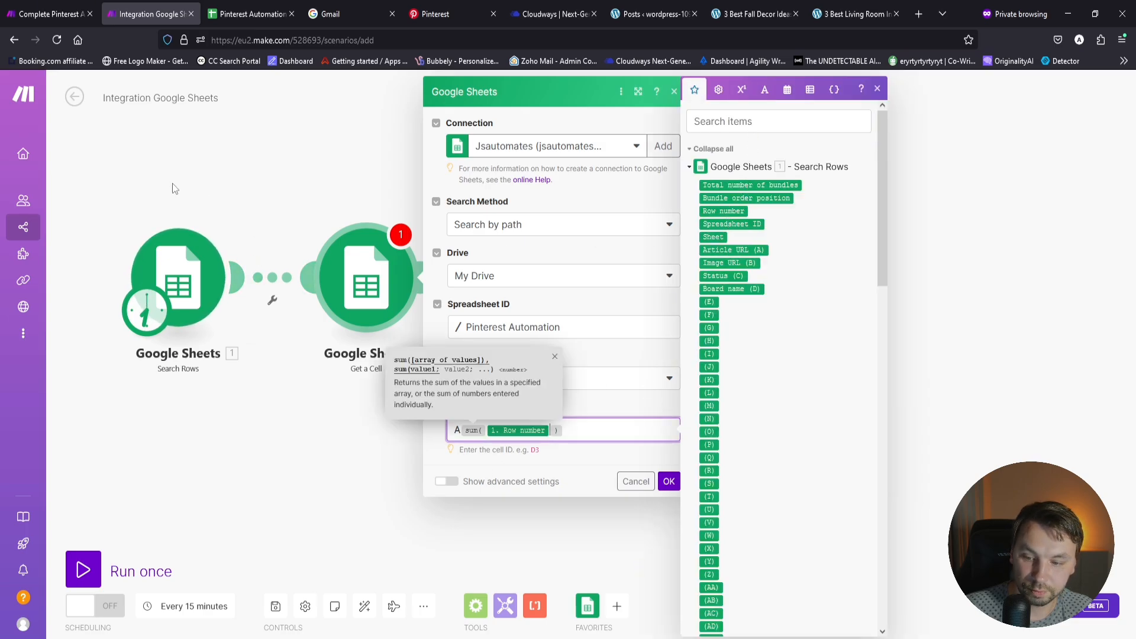
{"action": "left_click", "coordinate": [563, 437]}
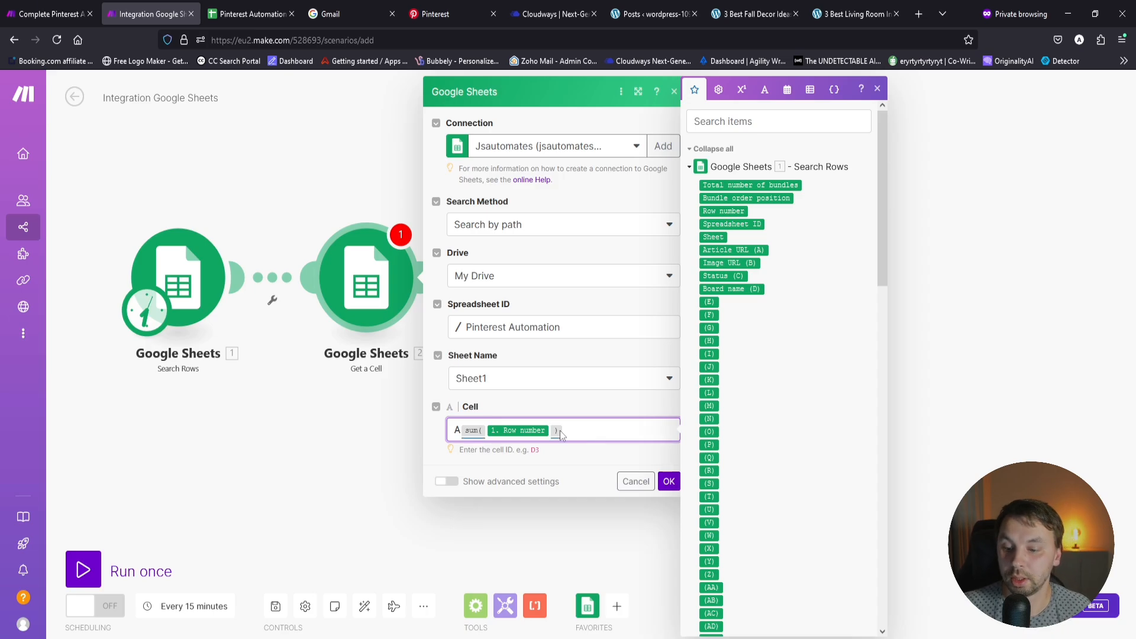
{"action": "type", "text": ";"}
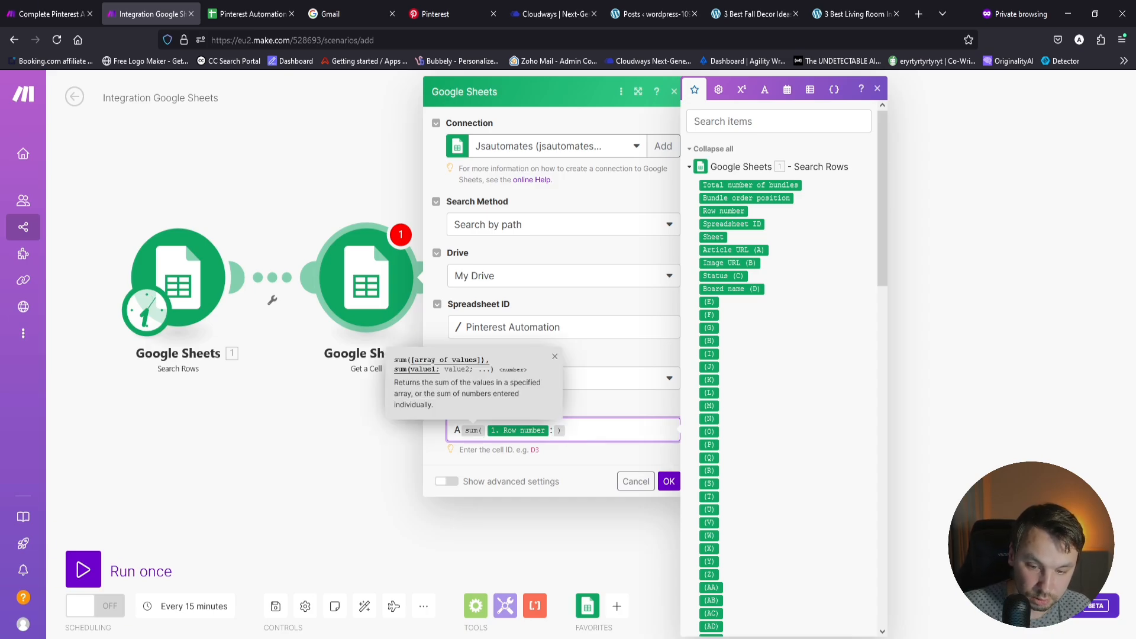
{"action": "type", "text": " ;"}
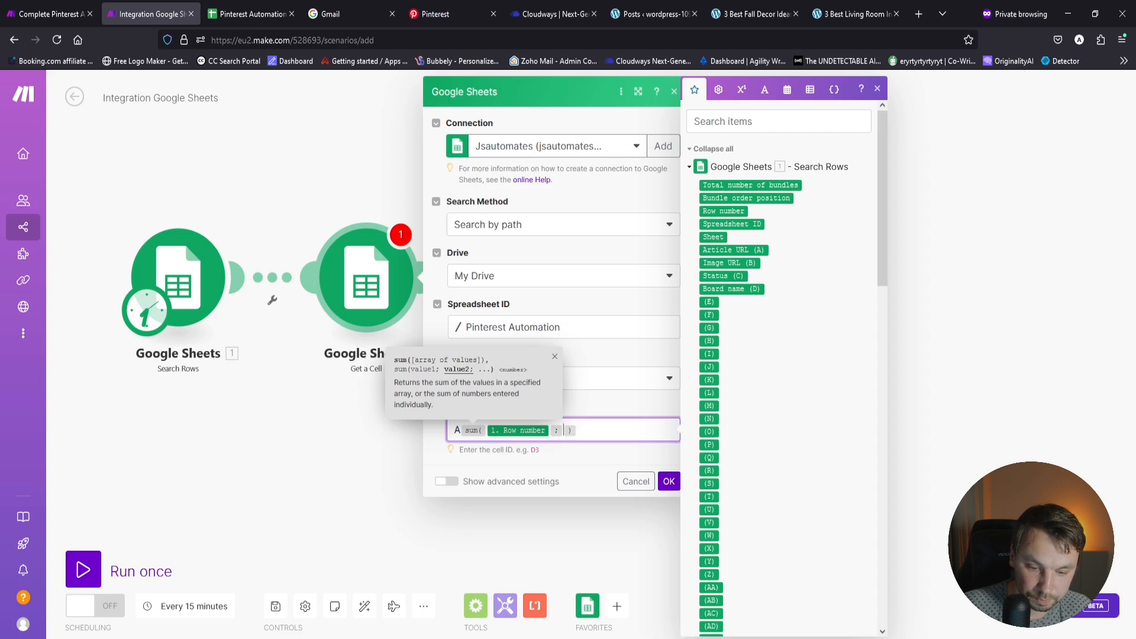
{"action": "type", "text": "4"}
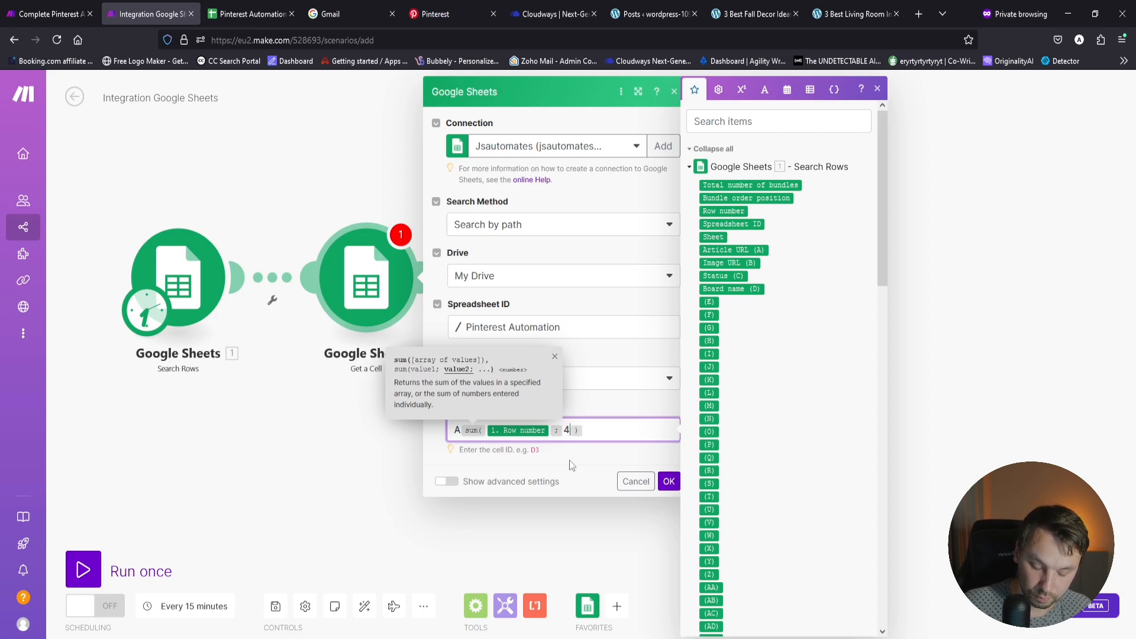
{"action": "left_click", "coordinate": [668, 482]}
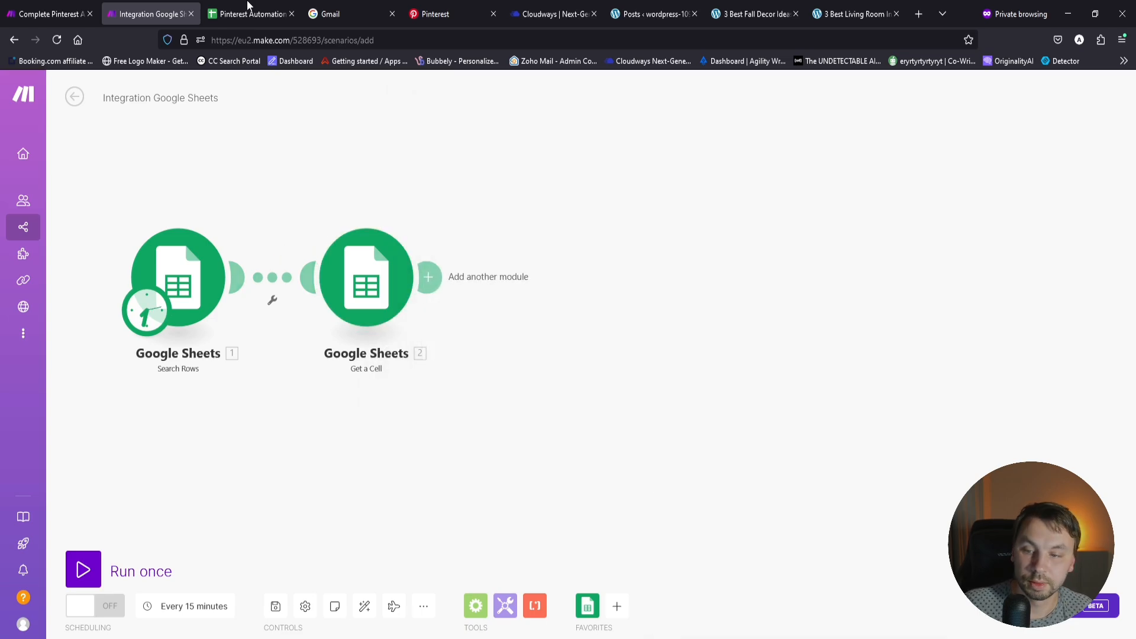
Step: Check the Pinterest Automation sheet's rows and the original scenario's Get a Cell settings, and return to the new scenario
{"action": "left_click", "coordinate": [252, 14]}
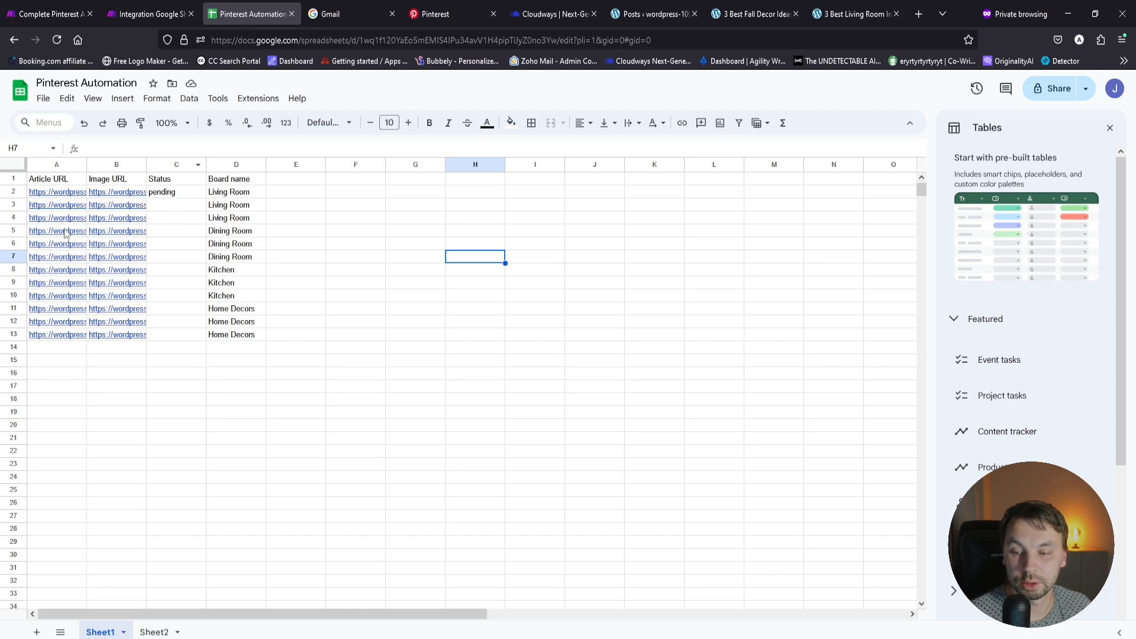
{"action": "left_click", "coordinate": [181, 233]}
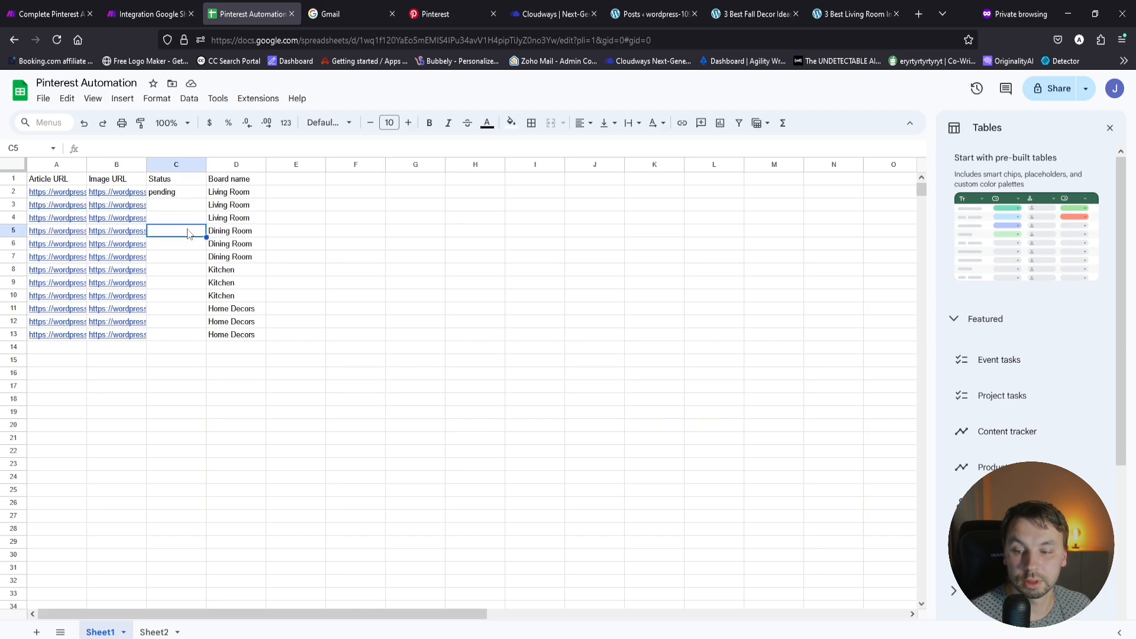
{"action": "left_click", "coordinate": [53, 14]}
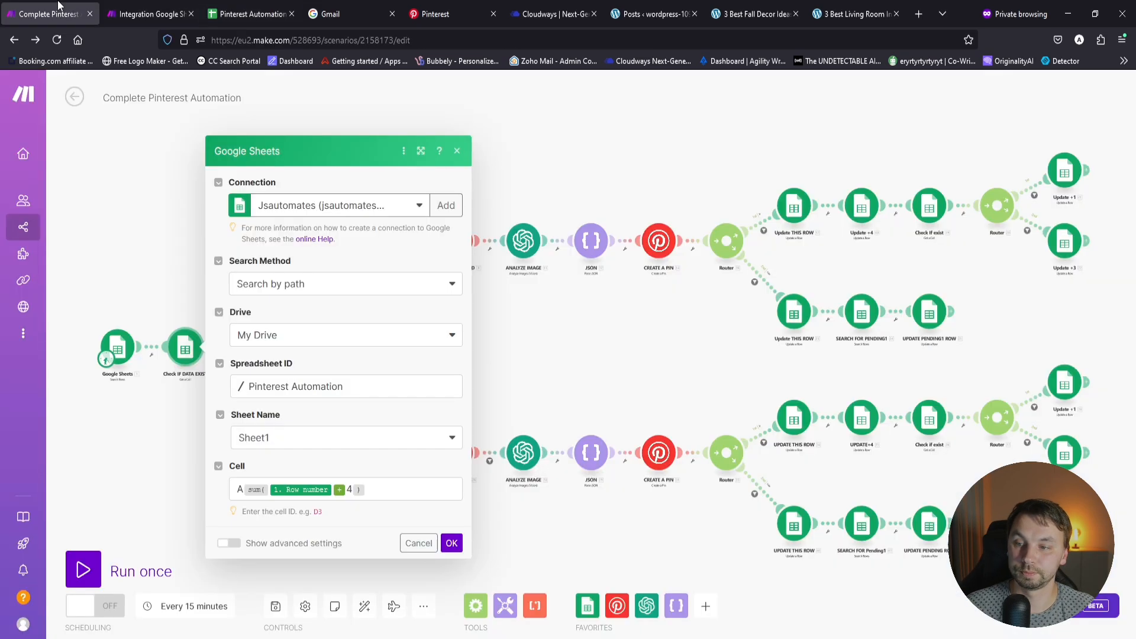
{"action": "left_click", "coordinate": [122, 9]}
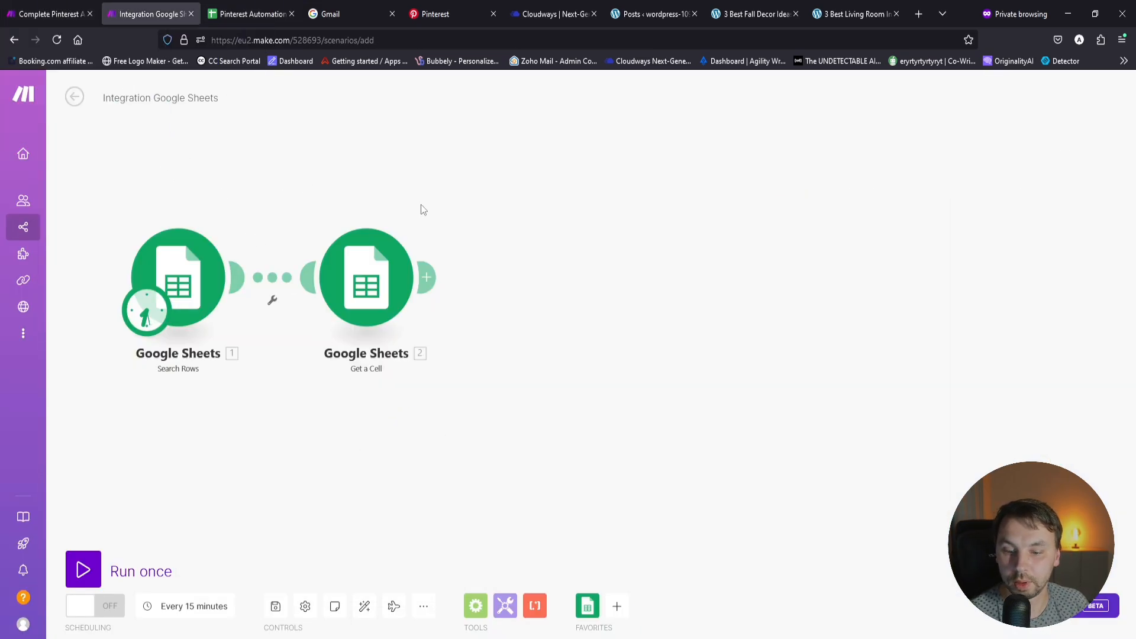
Step: Add a Pinterest List Boards module after the Get a Cell module
{"action": "left_click_drag", "start_coordinate": [520, 269], "coordinate": [397, 289]}
{"action": "left_click", "coordinate": [311, 289]}
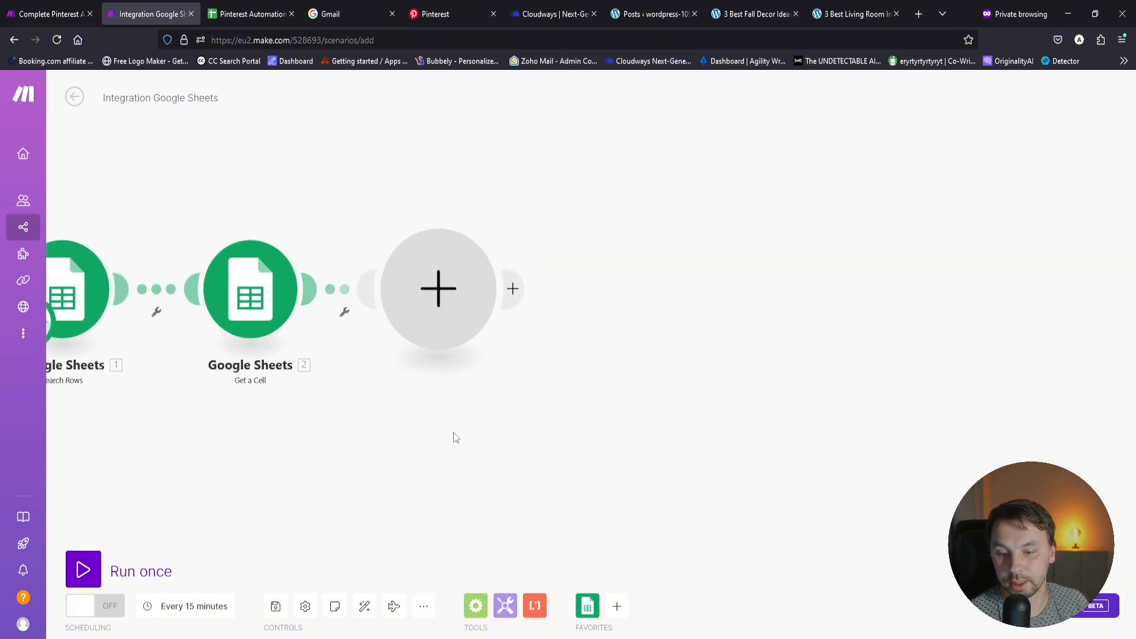
{"action": "scroll", "coordinate": [630, 398], "scroll_direction": "down", "scroll_amount": 5}
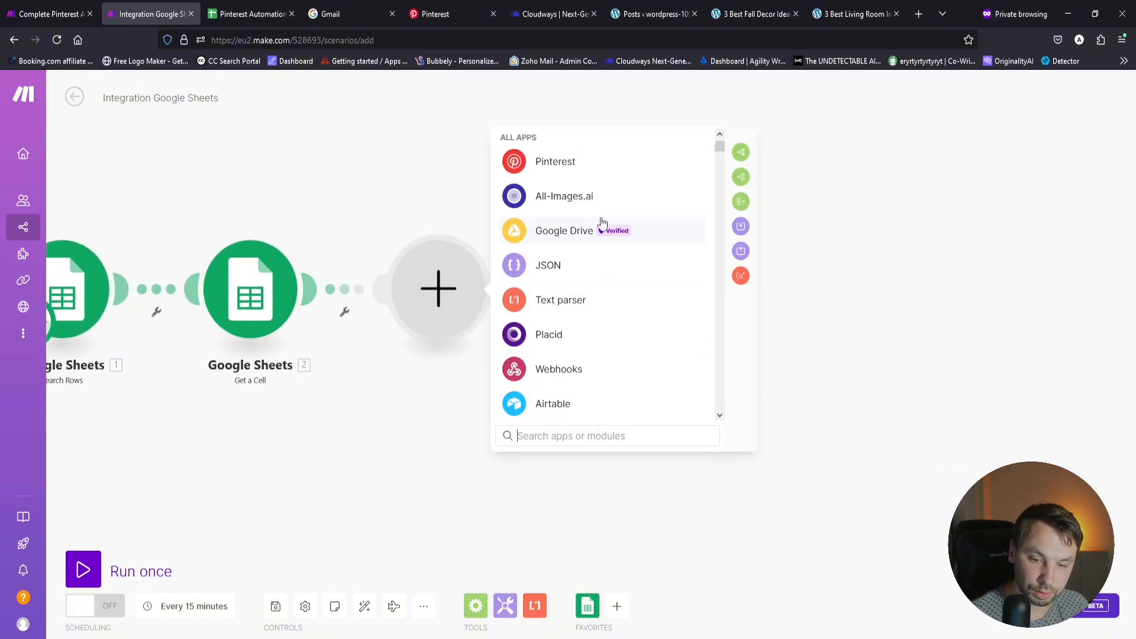
{"action": "left_click", "coordinate": [608, 165]}
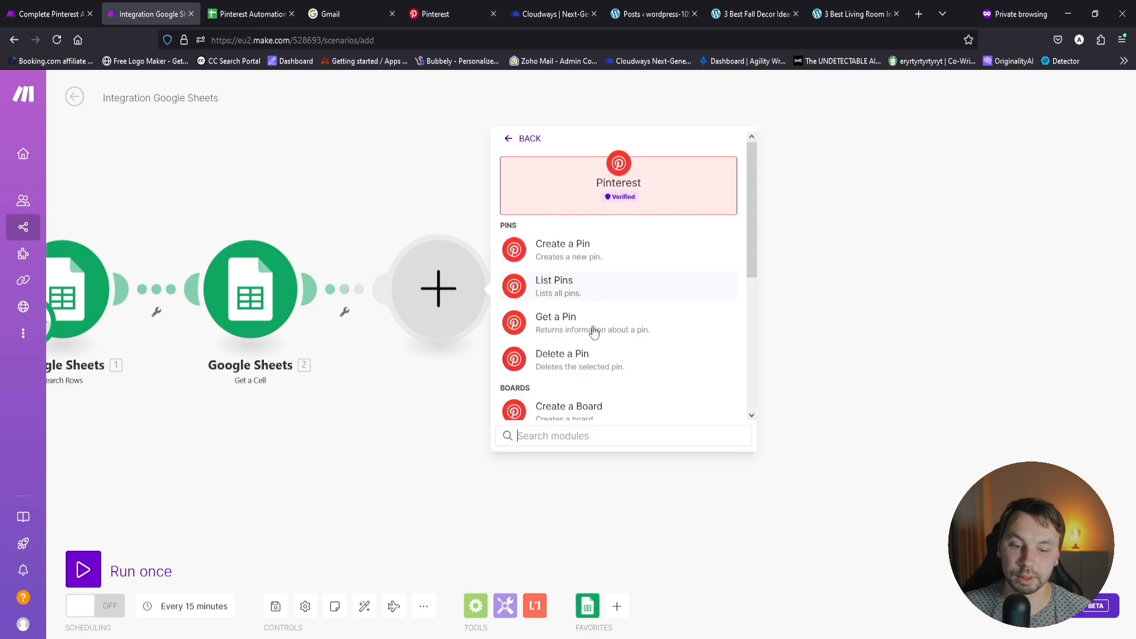
{"action": "scroll", "coordinate": [624, 328], "scroll_direction": "down", "scroll_amount": 3}
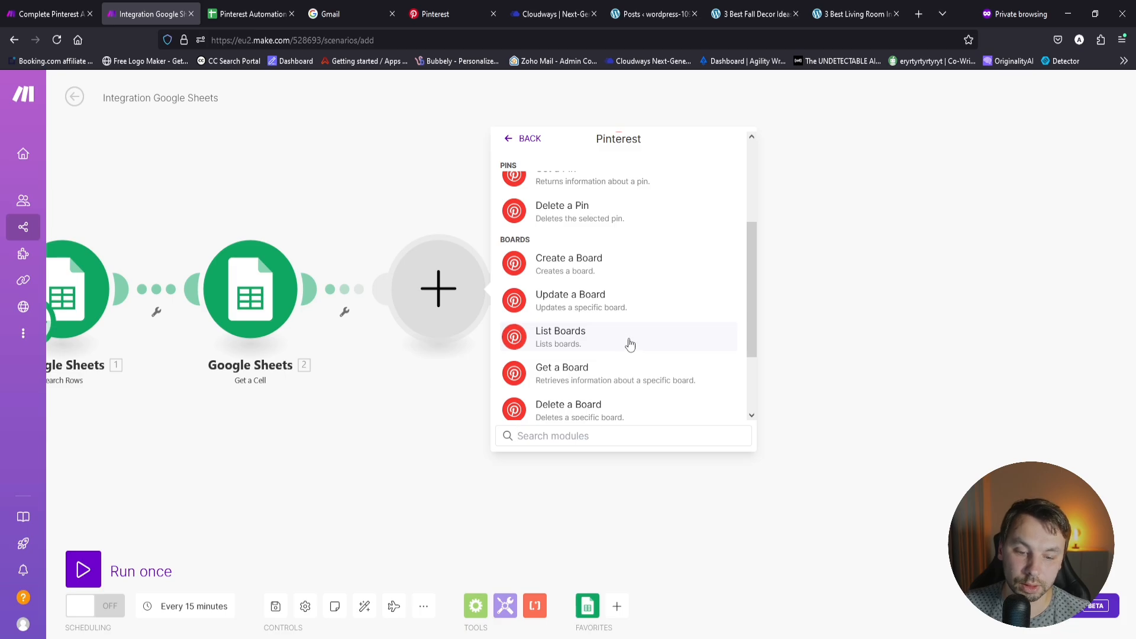
{"action": "left_click", "coordinate": [629, 344]}
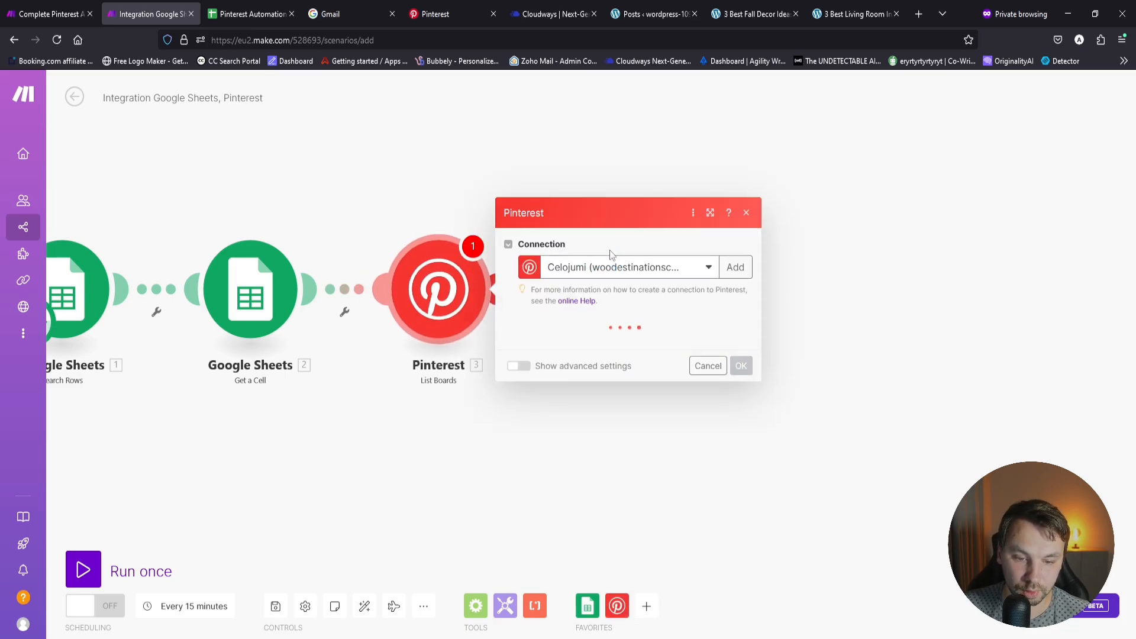
Step: Set the List Boards module to the JS Automates connection with a limit of 1000 results, and save it
{"action": "left_click", "coordinate": [634, 251]}
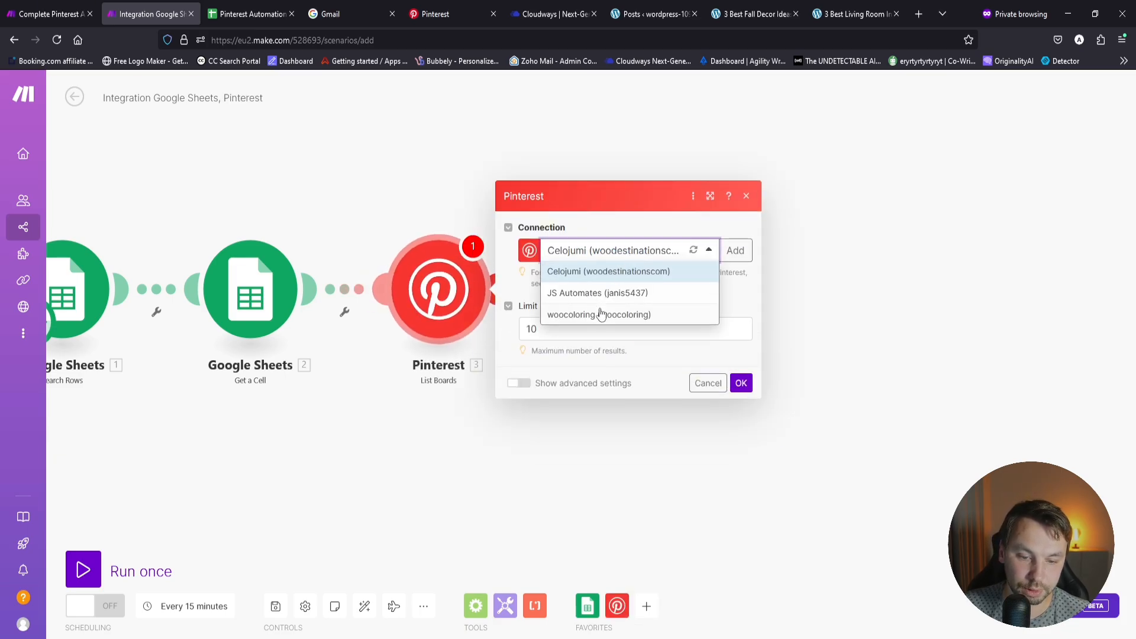
{"action": "left_click", "coordinate": [598, 293]}
{"action": "left_click", "coordinate": [565, 330]}
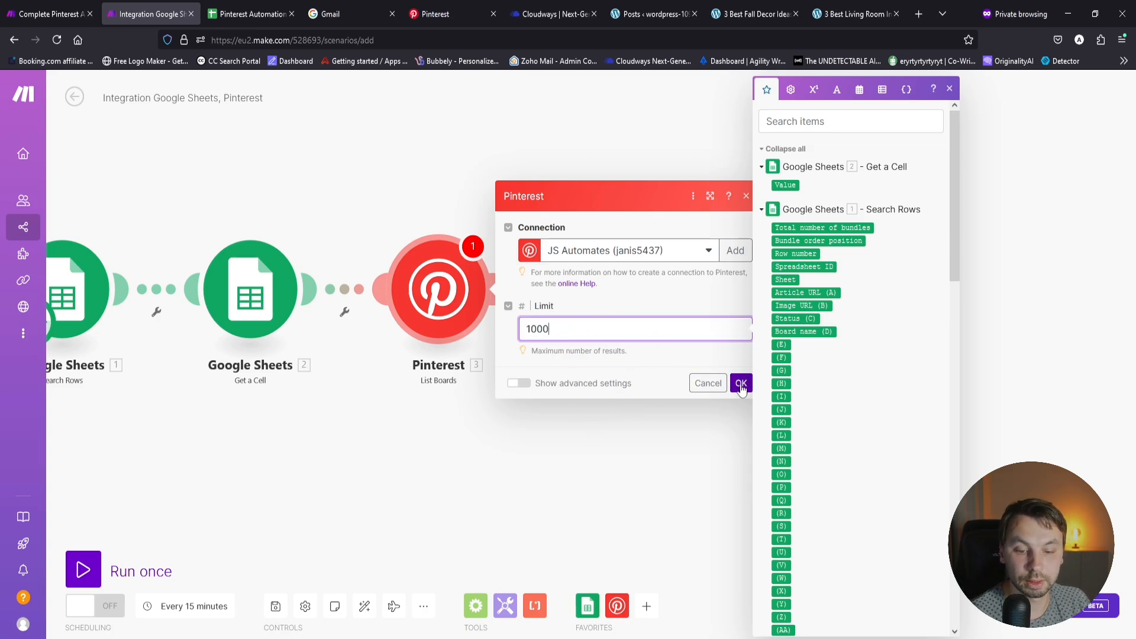
{"action": "left_click", "coordinate": [741, 384]}
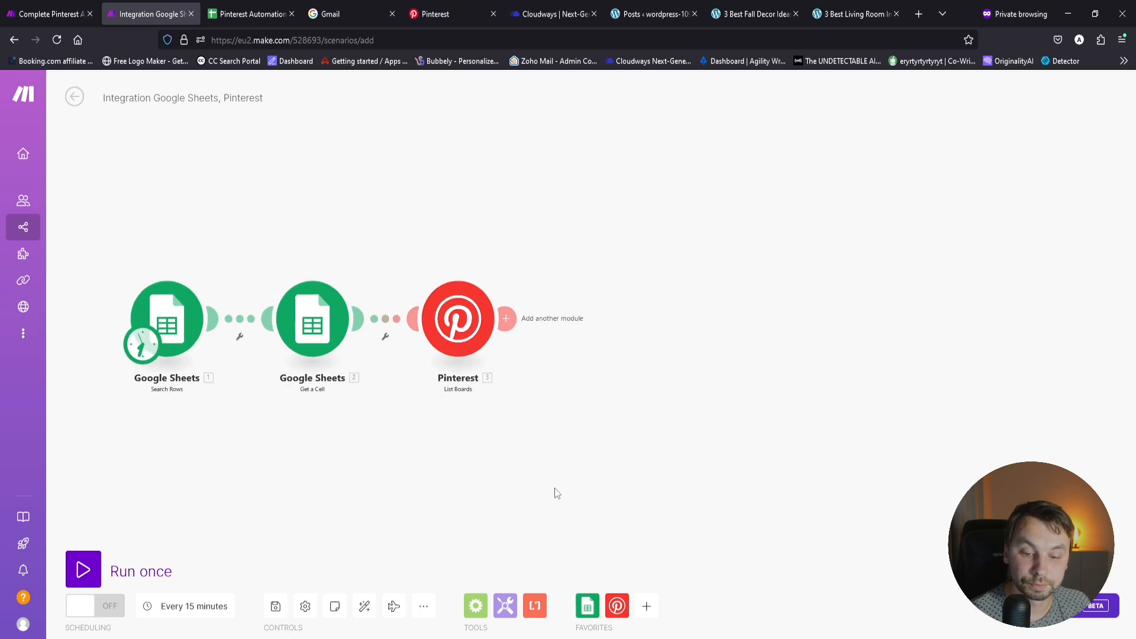
Step: Add a Tools Text aggregator module after the Pinterest List Boards module
{"action": "left_click", "coordinate": [507, 320]}
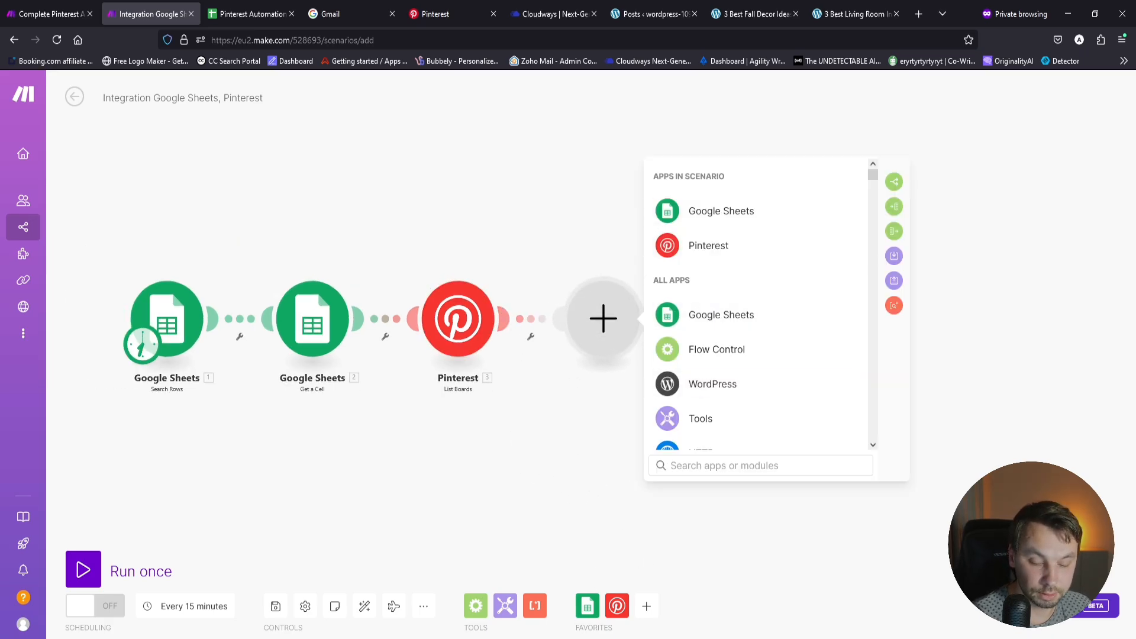
{"action": "left_click", "coordinate": [704, 421]}
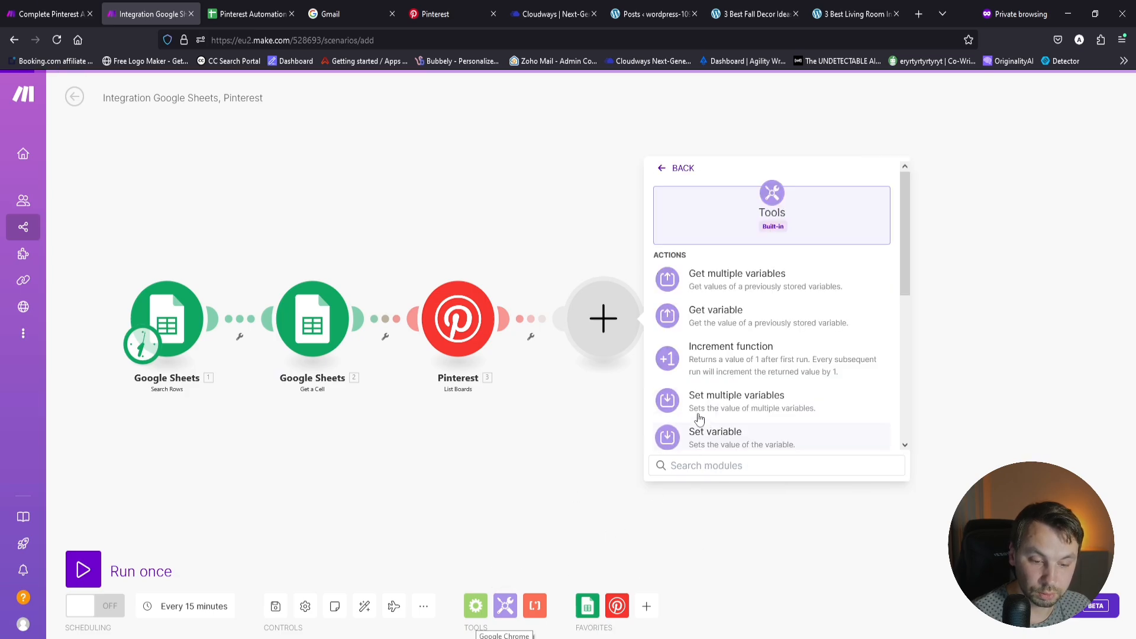
{"action": "scroll", "coordinate": [770, 362], "scroll_direction": "down", "scroll_amount": 3}
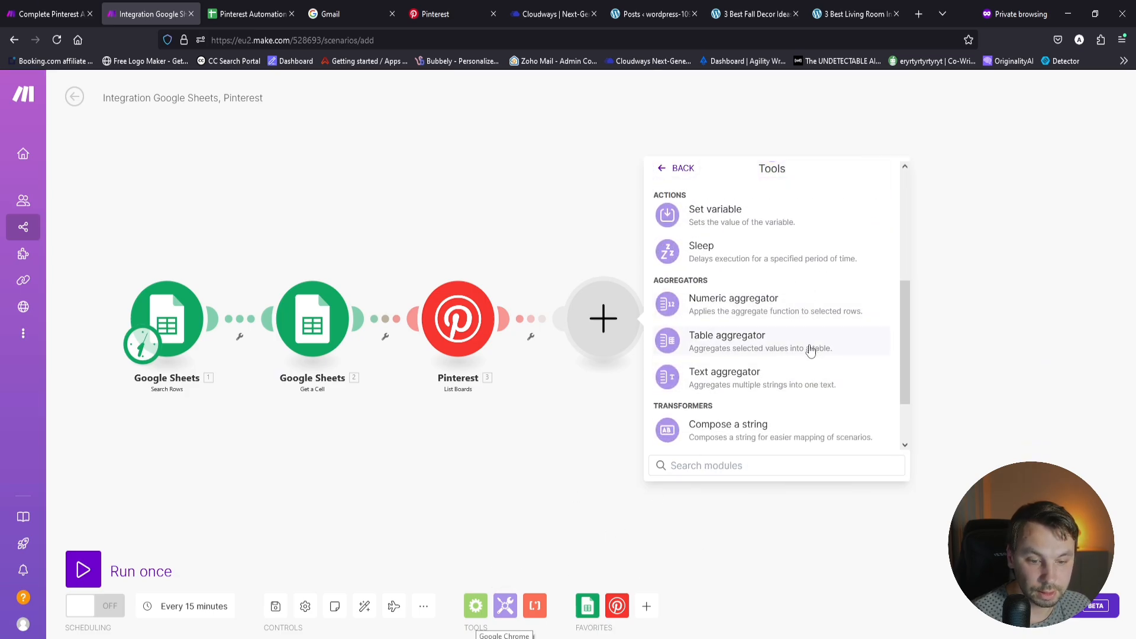
{"action": "left_click", "coordinate": [810, 385]}
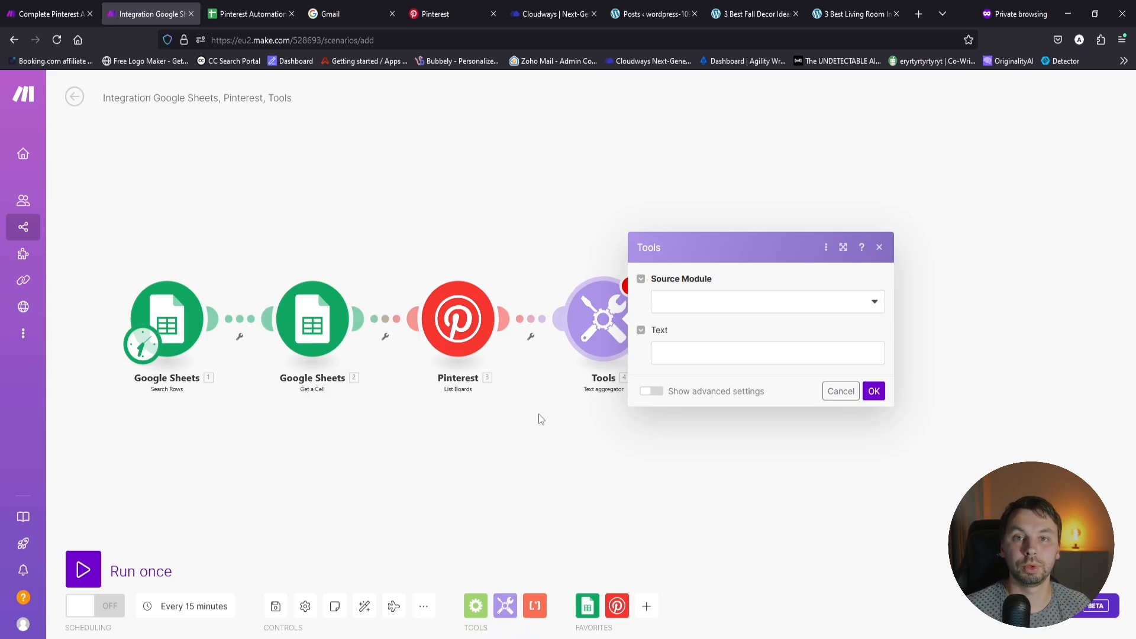
Step: Set the aggregator's source module to Pinterest - List Boards and map the boards' Name as its text
{"action": "left_click", "coordinate": [704, 306]}
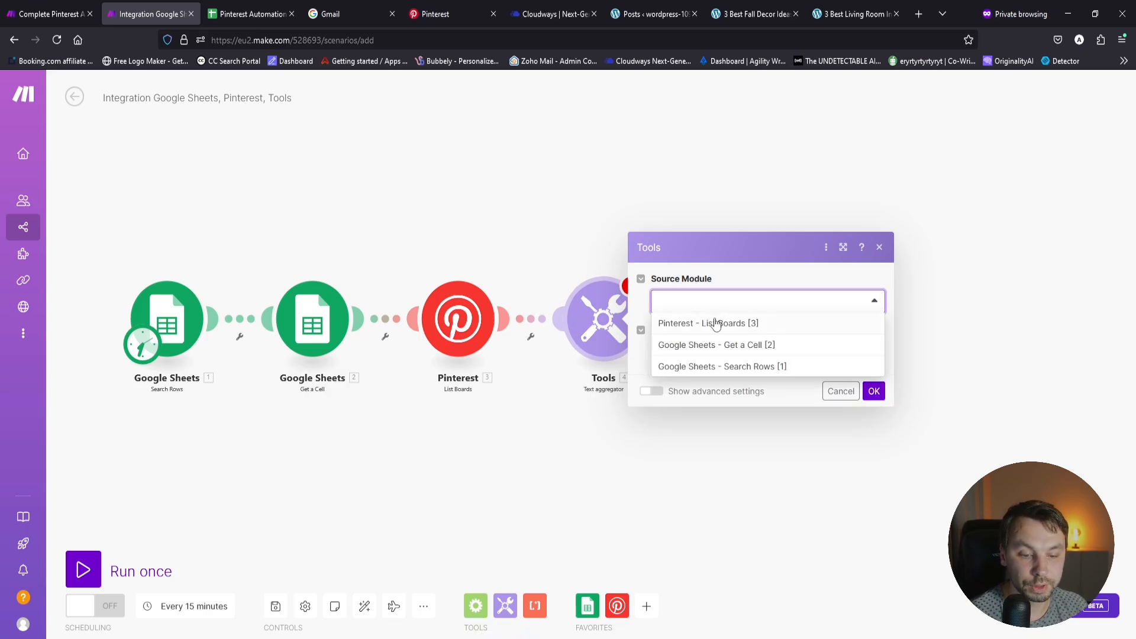
{"action": "left_click", "coordinate": [719, 323]}
{"action": "left_click", "coordinate": [716, 352]}
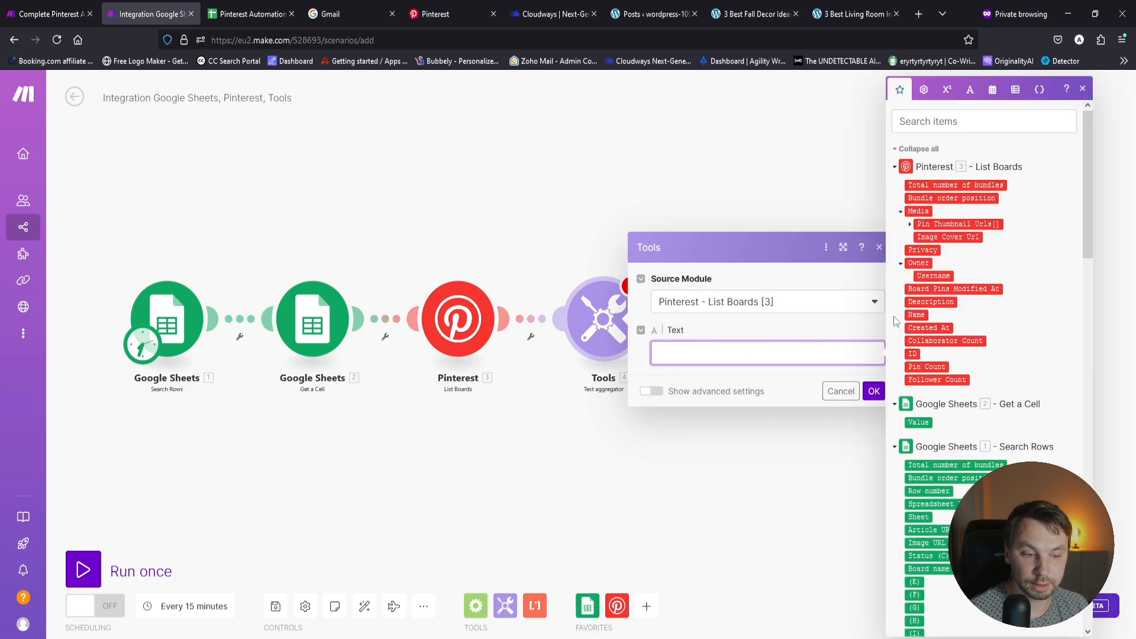
{"action": "left_click", "coordinate": [916, 315]}
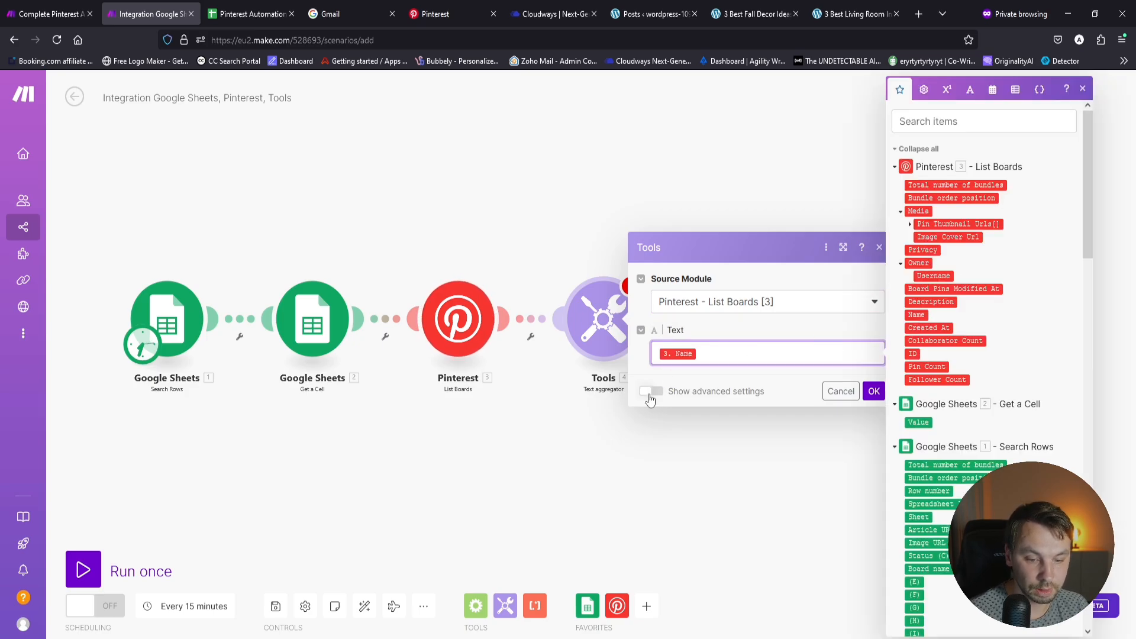
Step: Show the aggregator's advanced settings, set the row separator to Other with a comma, and save the module
{"action": "left_click", "coordinate": [651, 391]}
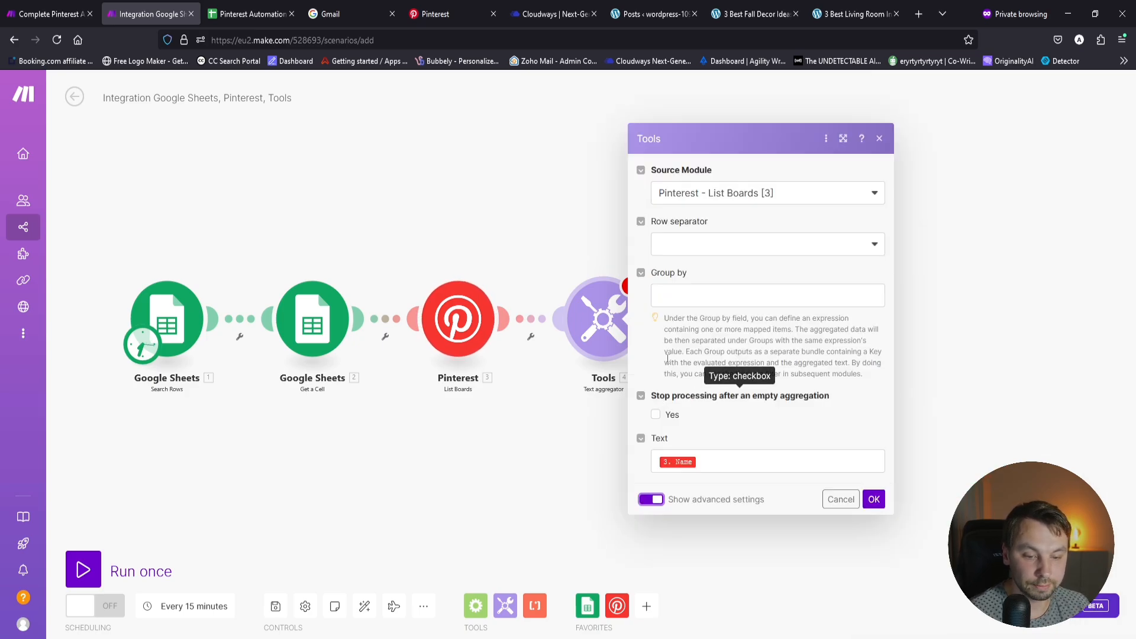
{"action": "left_click", "coordinate": [695, 246]}
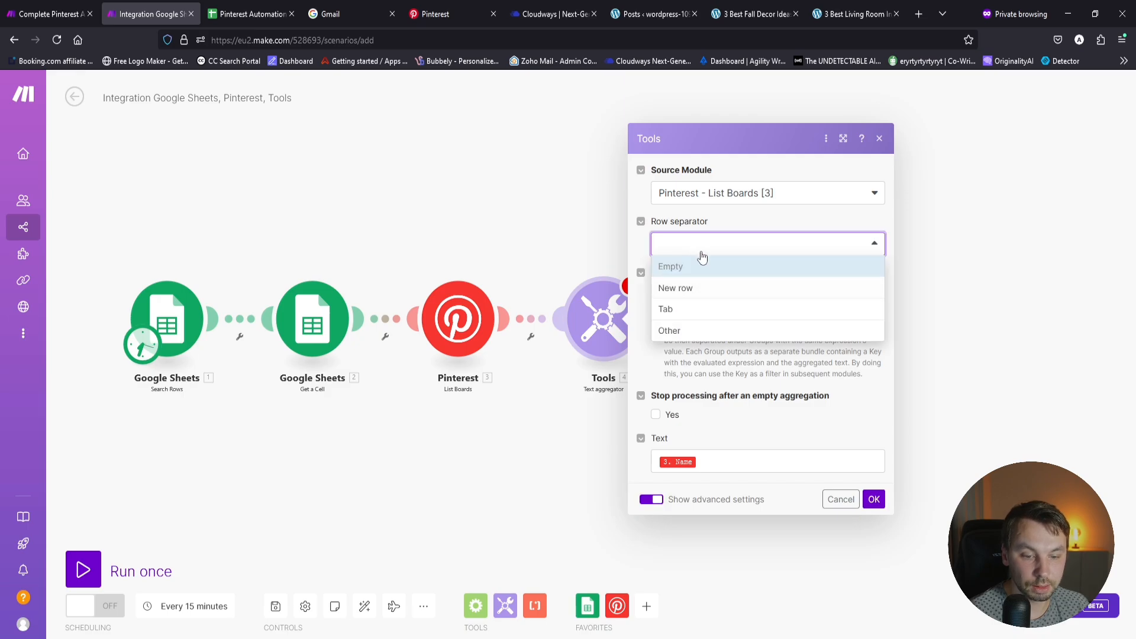
{"action": "left_click", "coordinate": [702, 251]}
{"action": "left_click", "coordinate": [708, 296]}
{"action": "left_click", "coordinate": [705, 246]}
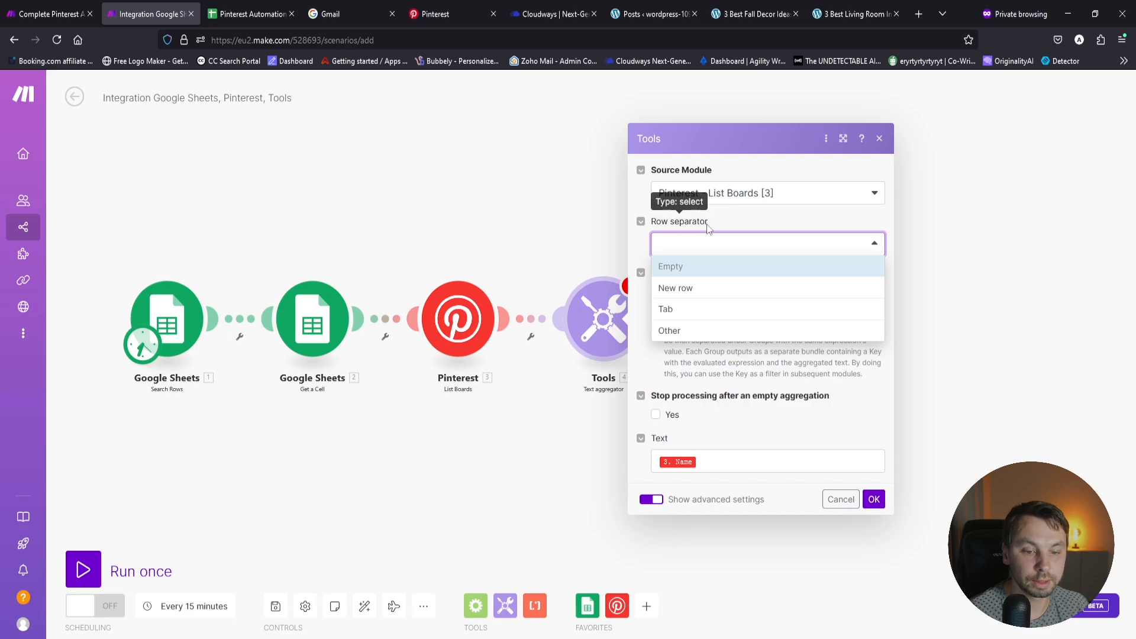
{"action": "left_click", "coordinate": [696, 331]}
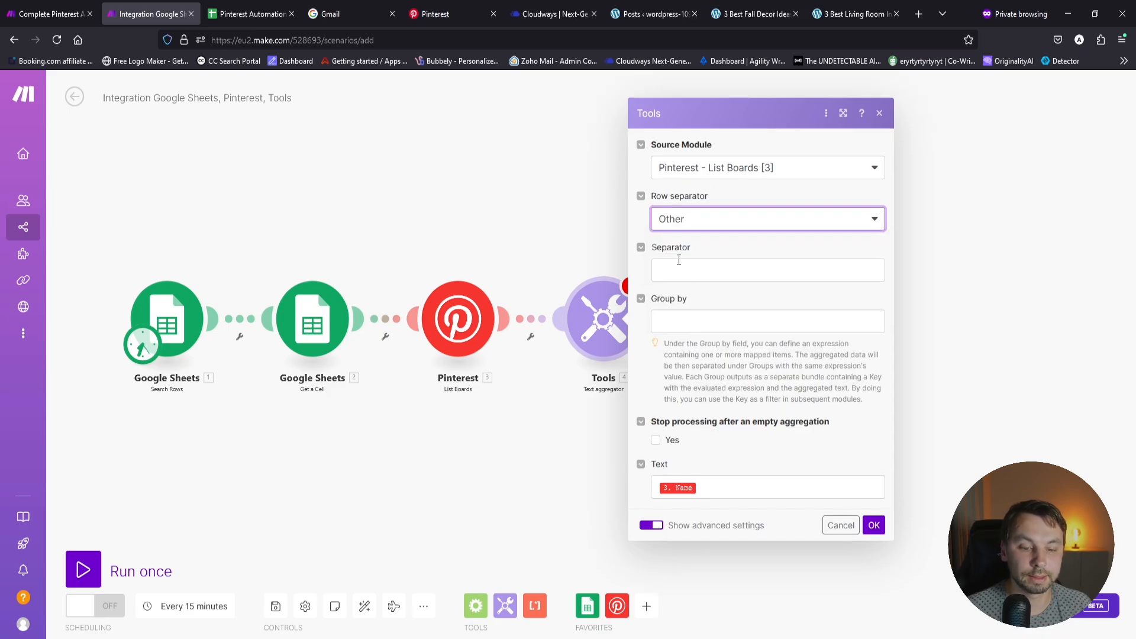
{"action": "left_click", "coordinate": [676, 268]}
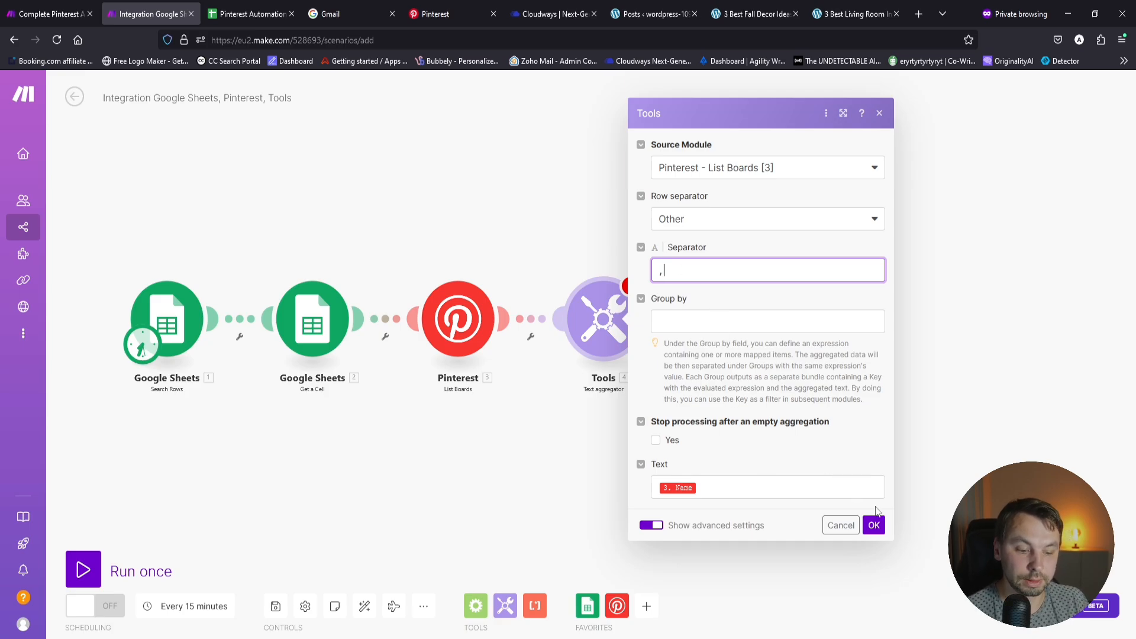
{"action": "left_click", "coordinate": [874, 525]}
Step: Recheck the Text aggregator's settings and read the warning attached to the module
{"action": "left_click_drag", "start_coordinate": [786, 337], "coordinate": [644, 347]}
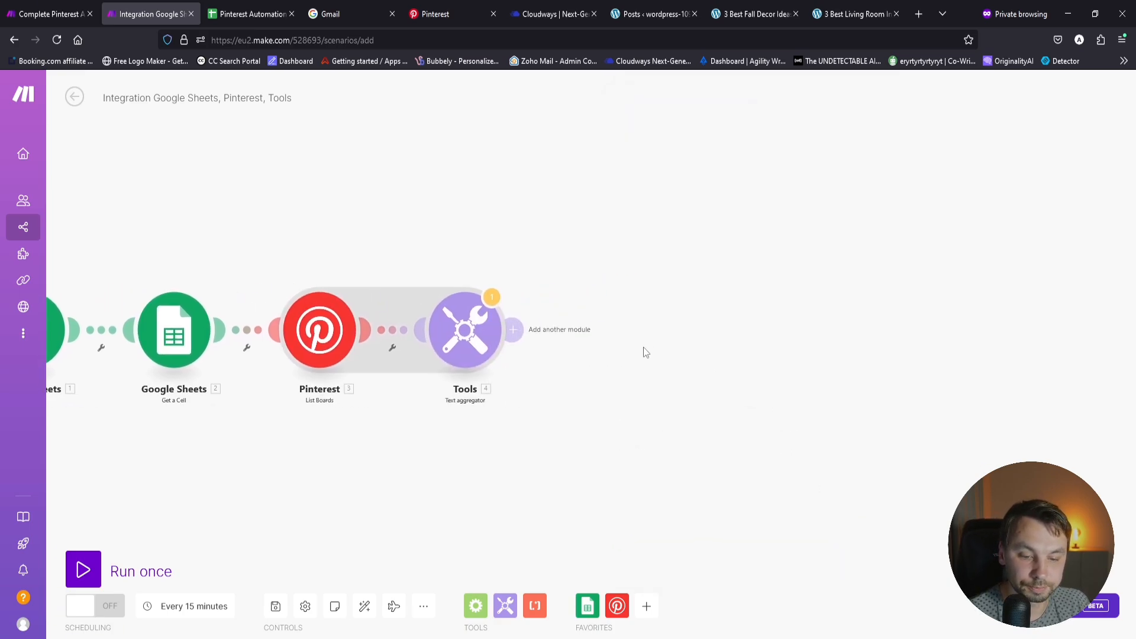
{"action": "left_click", "coordinate": [446, 325]}
{"action": "left_click", "coordinate": [393, 251]}
{"action": "left_click", "coordinate": [486, 337]}
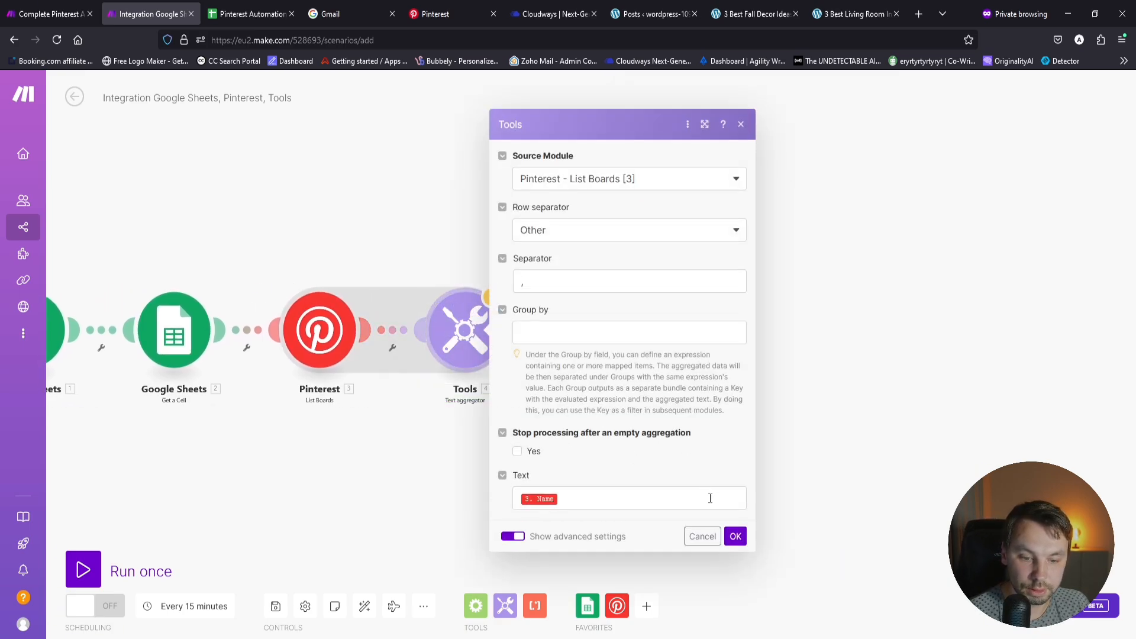
{"action": "left_click", "coordinate": [734, 535]}
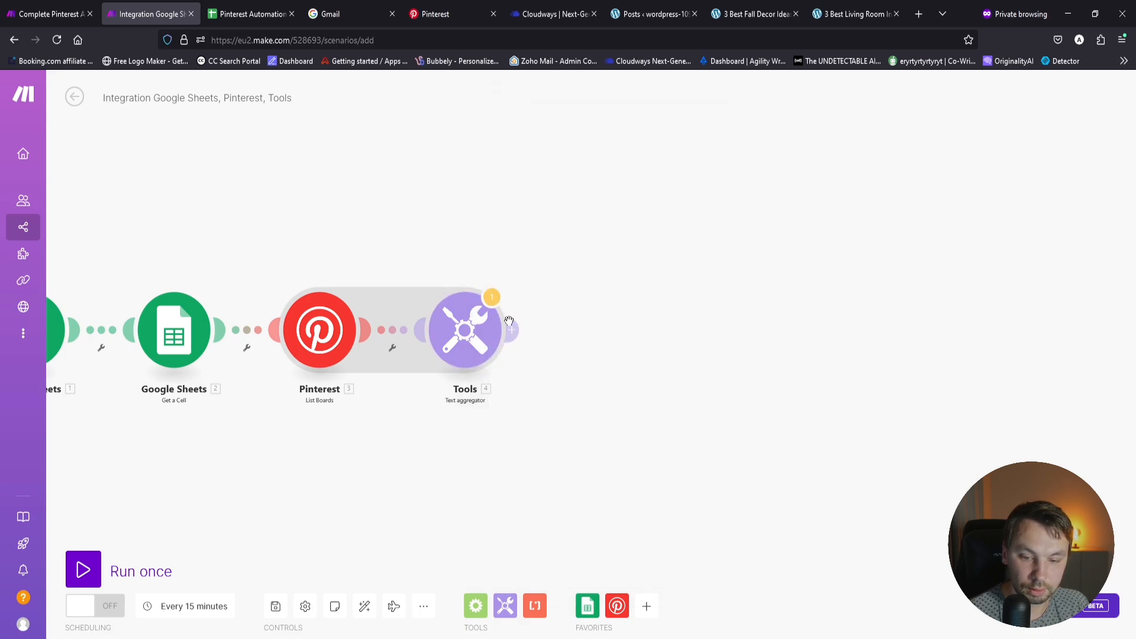
{"action": "left_click", "coordinate": [491, 297]}
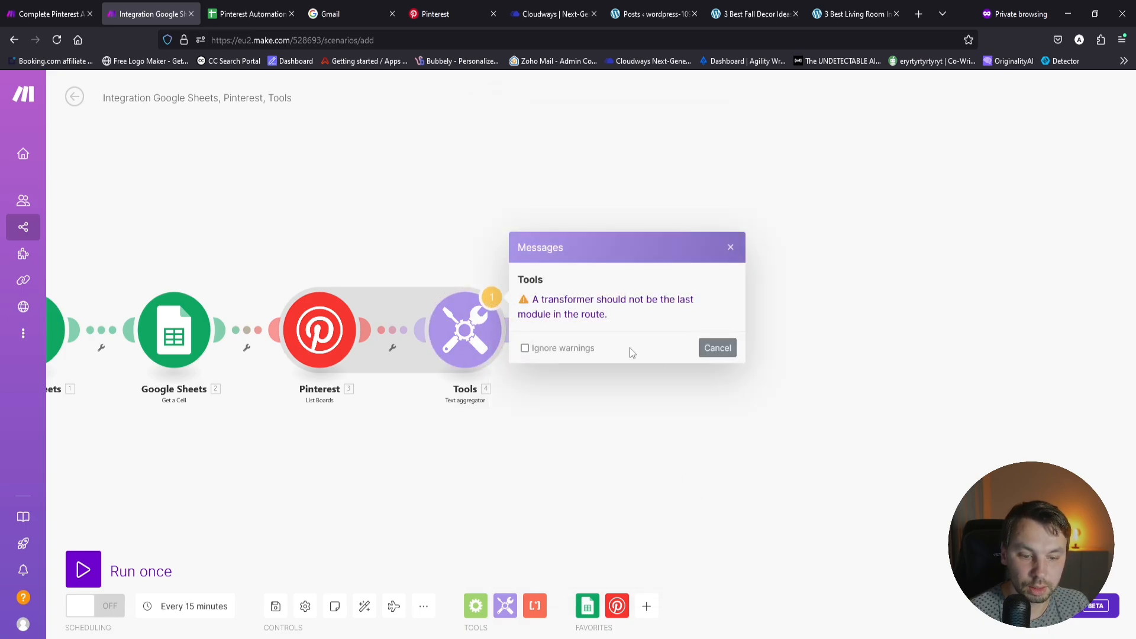
{"action": "left_click", "coordinate": [719, 348]}
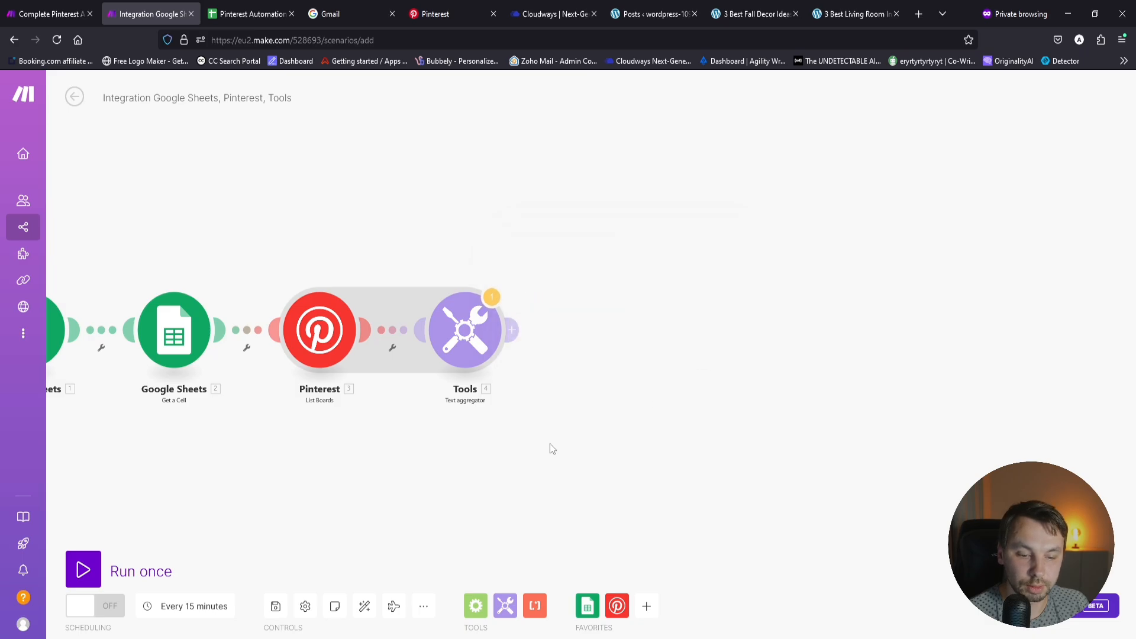
Step: Add a Router connected after the Text aggregator, give it two routes, and move the first route's empty module farther up
{"action": "left_click_drag", "start_coordinate": [550, 443], "coordinate": [492, 437]}
{"action": "left_click", "coordinate": [476, 605]}
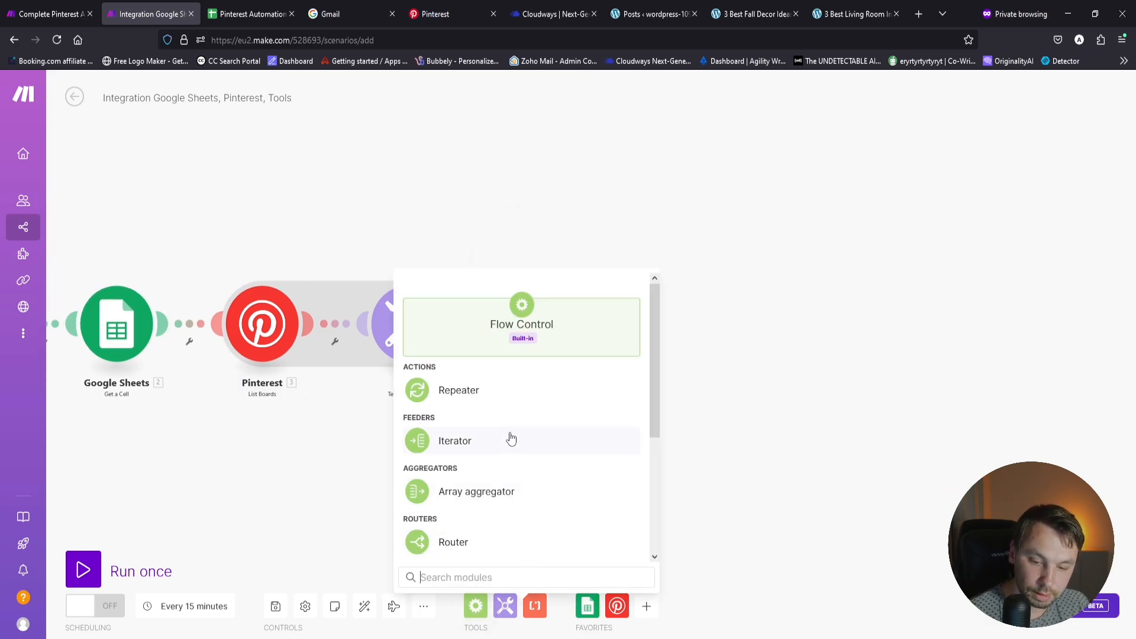
{"action": "left_click", "coordinate": [484, 542]}
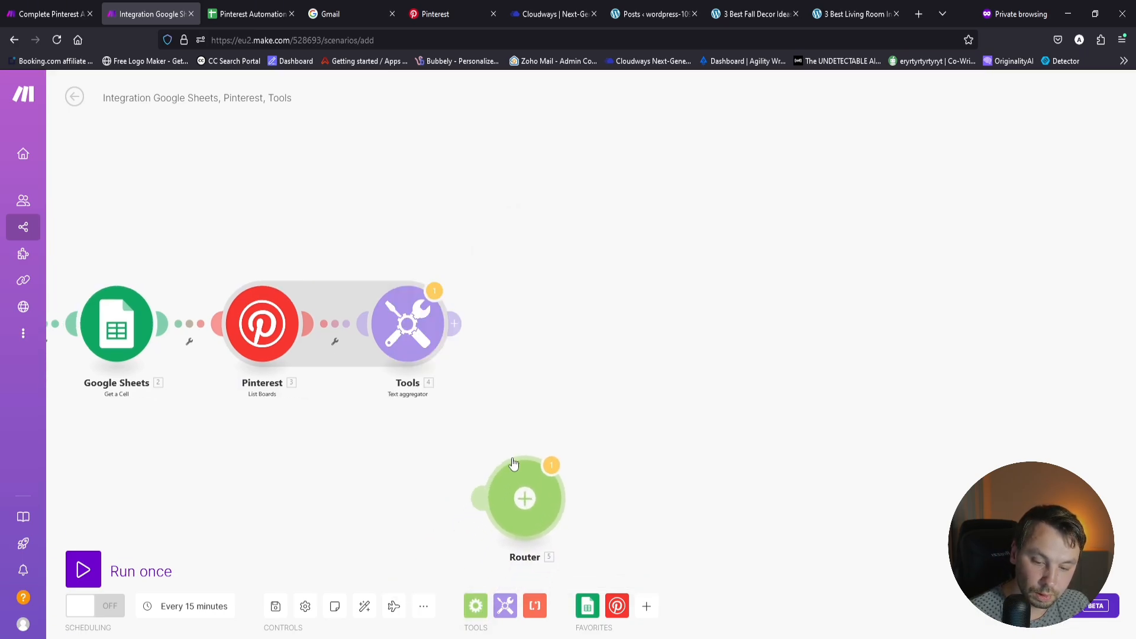
{"action": "left_click_drag", "start_coordinate": [513, 464], "coordinate": [565, 311]}
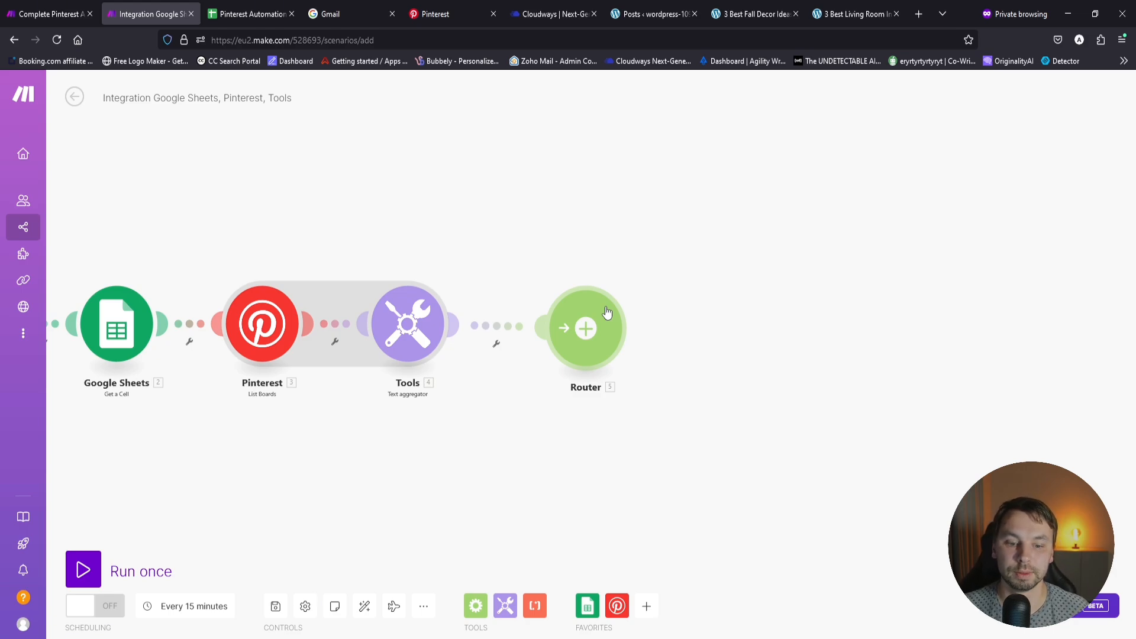
{"action": "left_click", "coordinate": [623, 330]}
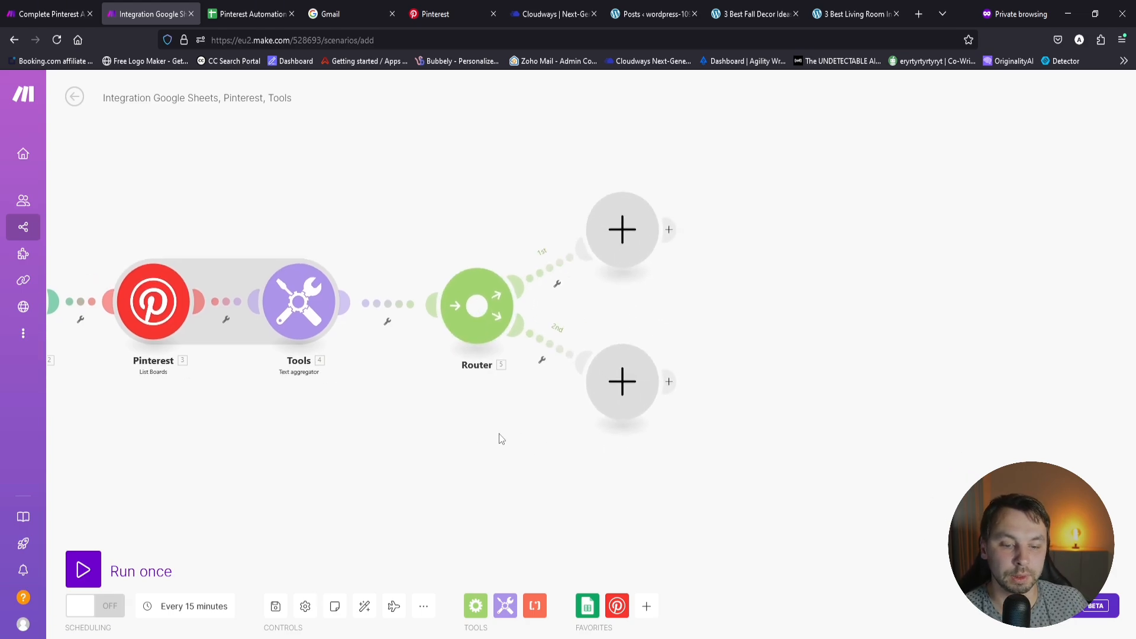
{"action": "left_click_drag", "start_coordinate": [659, 219], "coordinate": [706, 91]}
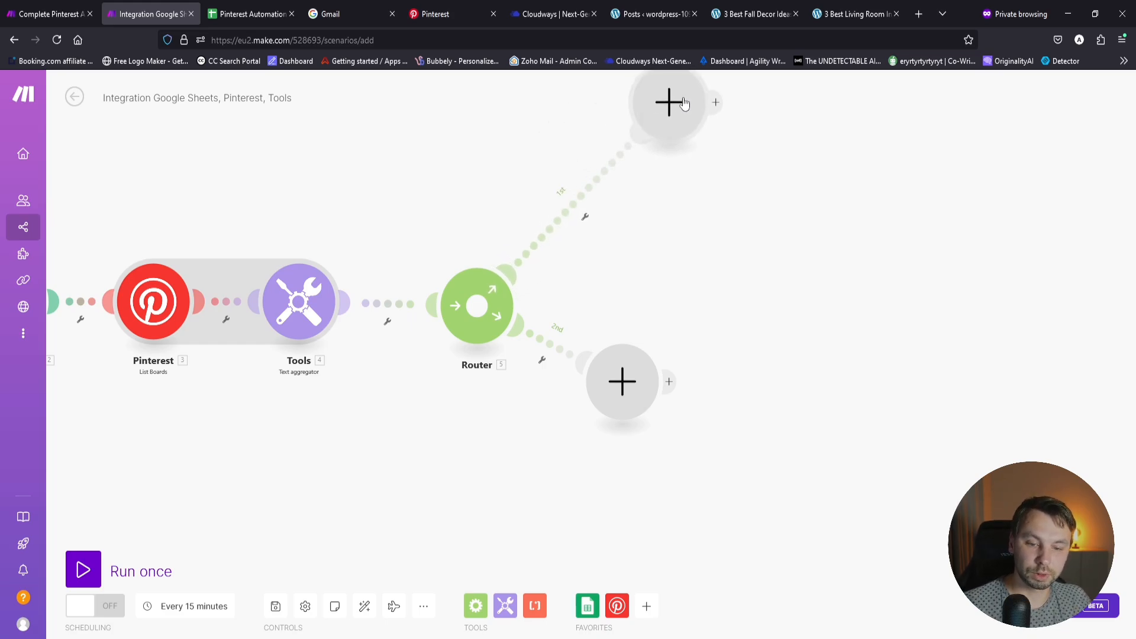
Step: Add a Pinterest Create a Board module on the router's first route
{"action": "left_click", "coordinate": [610, 169]}
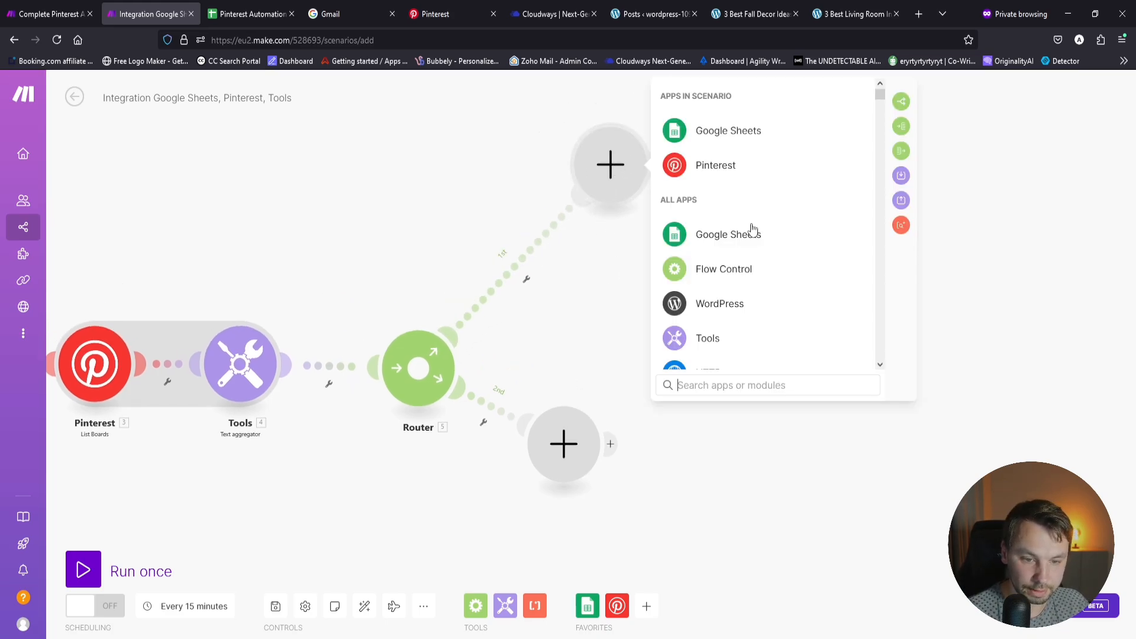
{"action": "left_click", "coordinate": [749, 173]}
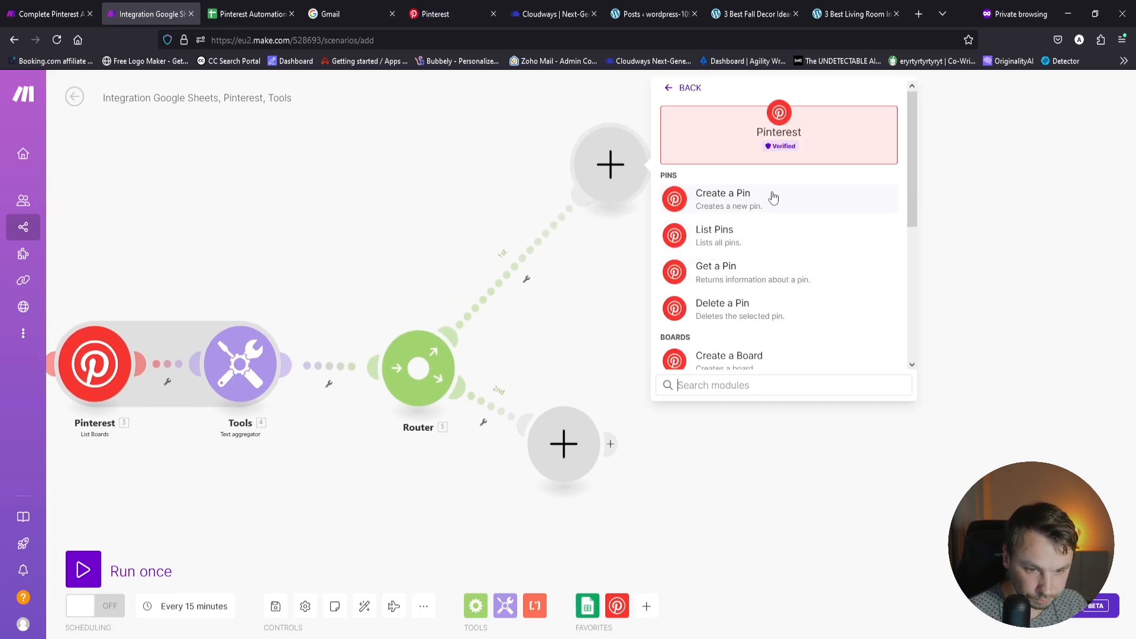
{"action": "scroll", "coordinate": [779, 249], "scroll_direction": "down", "scroll_amount": 4}
{"action": "scroll", "coordinate": [778, 239], "scroll_direction": "up", "scroll_amount": 2}
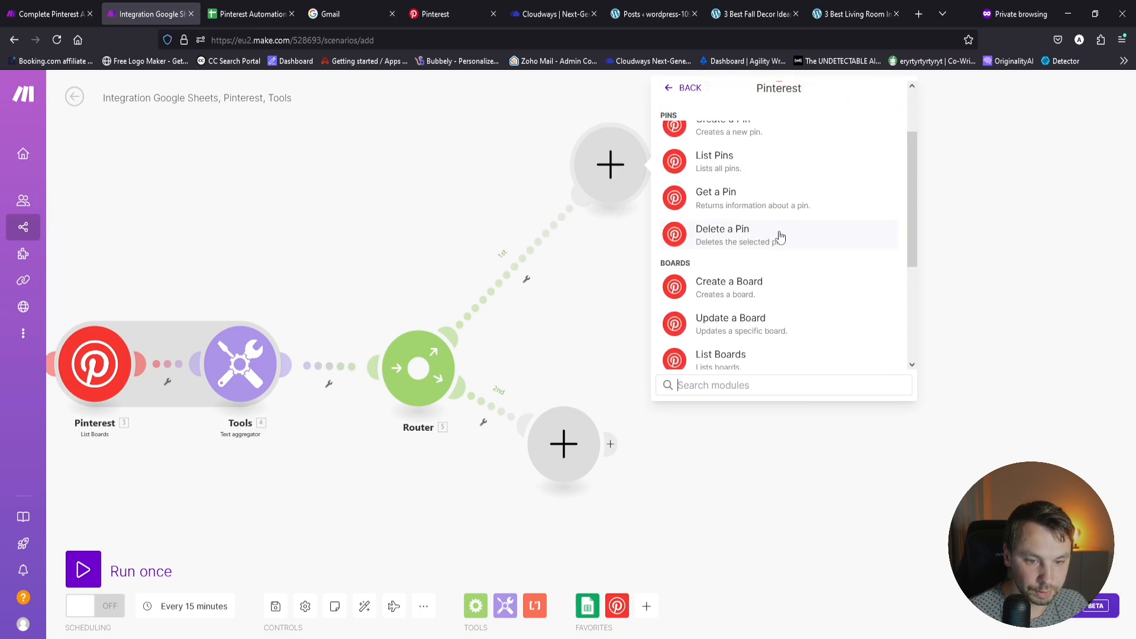
{"action": "left_click", "coordinate": [786, 286]}
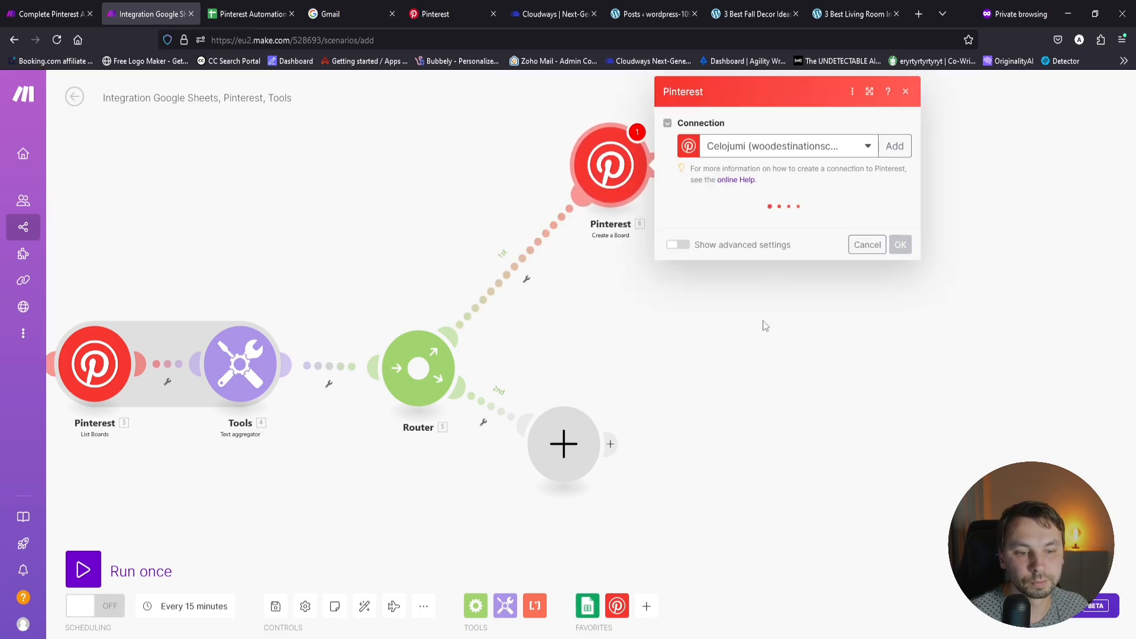
Step: Set the Create a Board module to the JS Automates connection and map Board name (D) from Search Rows as its name
{"action": "left_click", "coordinate": [765, 146]}
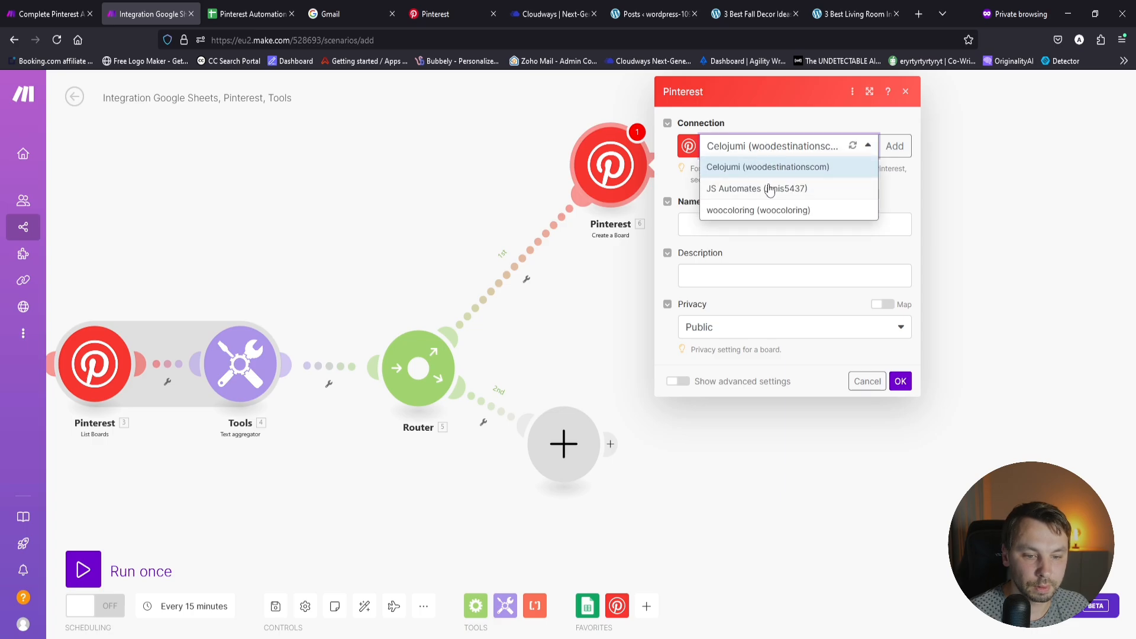
{"action": "left_click", "coordinate": [770, 188]}
{"action": "left_click", "coordinate": [720, 229]}
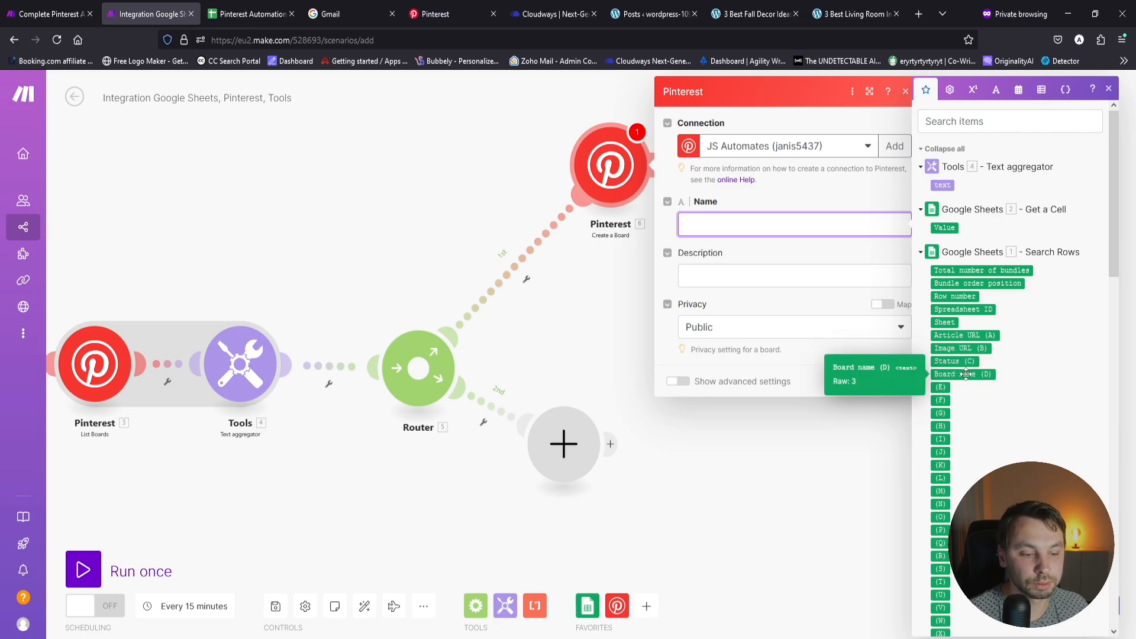
{"action": "left_click", "coordinate": [966, 374]}
Step: Switch to the Pinterest Automation sheet and make the header cells from Article URL to Board name bold
{"action": "left_click", "coordinate": [251, 14]}
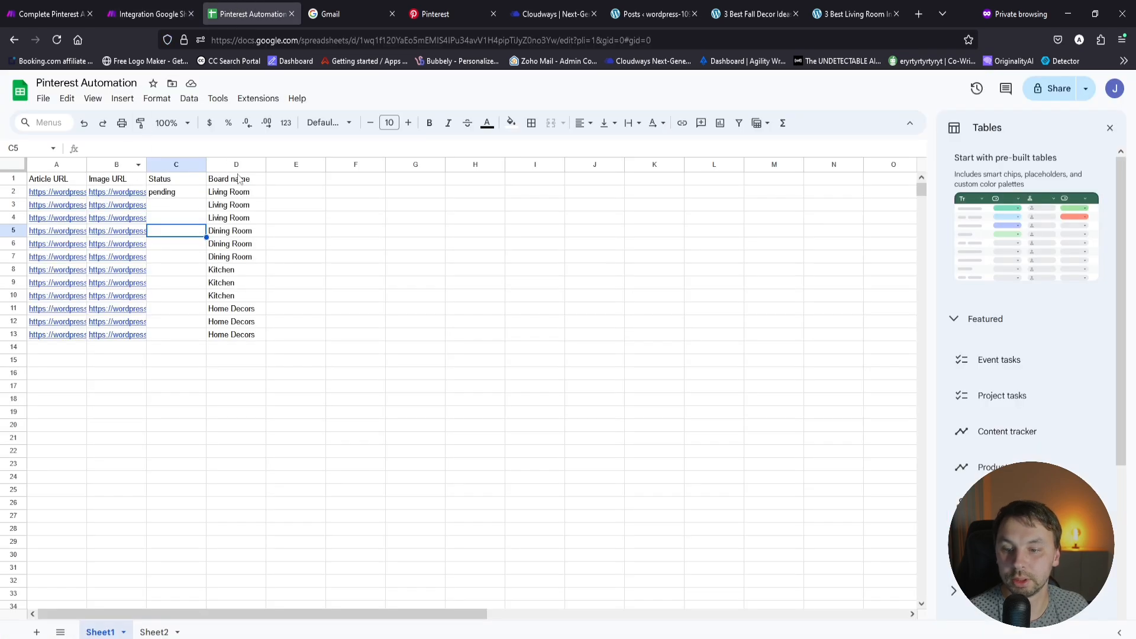
{"action": "left_click_drag", "start_coordinate": [232, 179], "coordinate": [56, 177]}
{"action": "left_click", "coordinate": [430, 122]}
{"action": "left_click", "coordinate": [309, 244]}
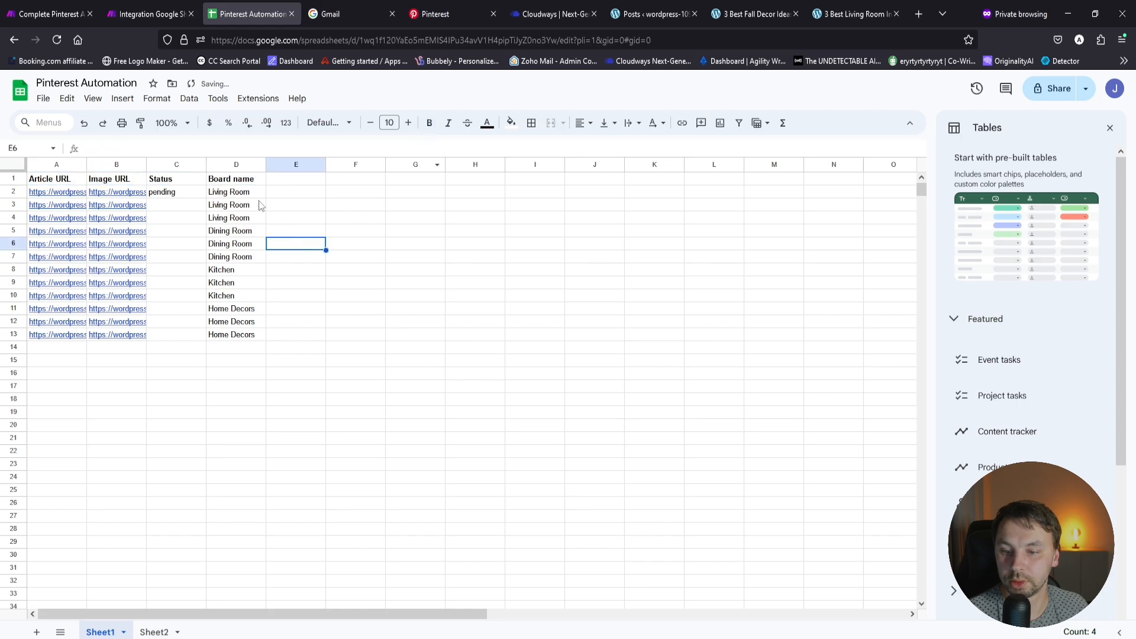
Step: Return to the Make scenario and save the Create a Board module settings with Public privacy
{"action": "left_click", "coordinate": [151, 14]}
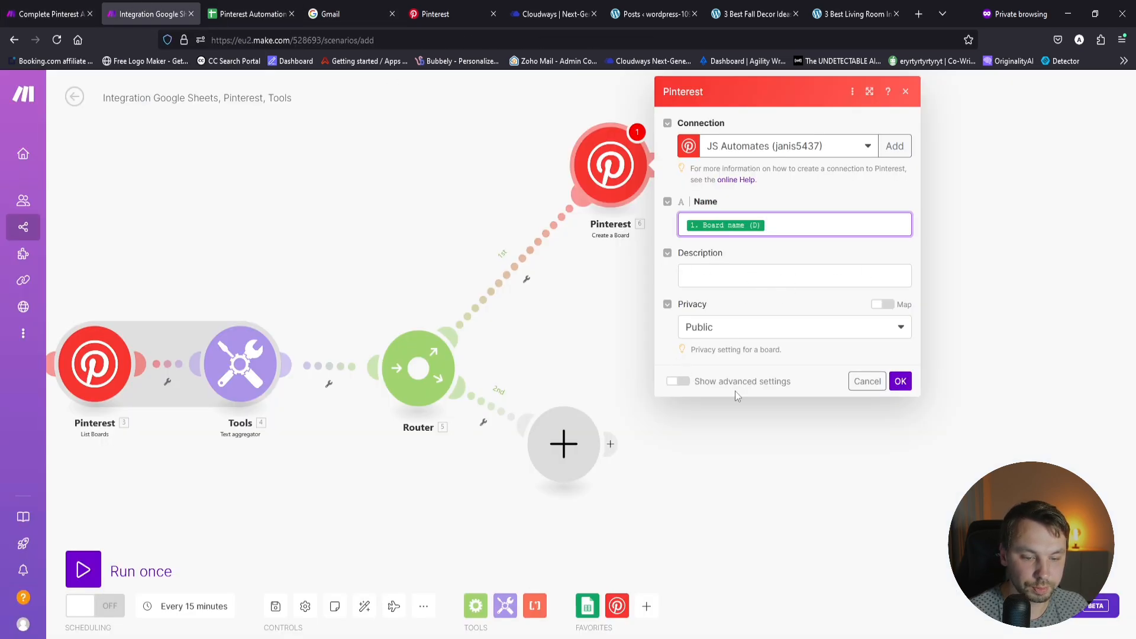
{"action": "left_click", "coordinate": [900, 381]}
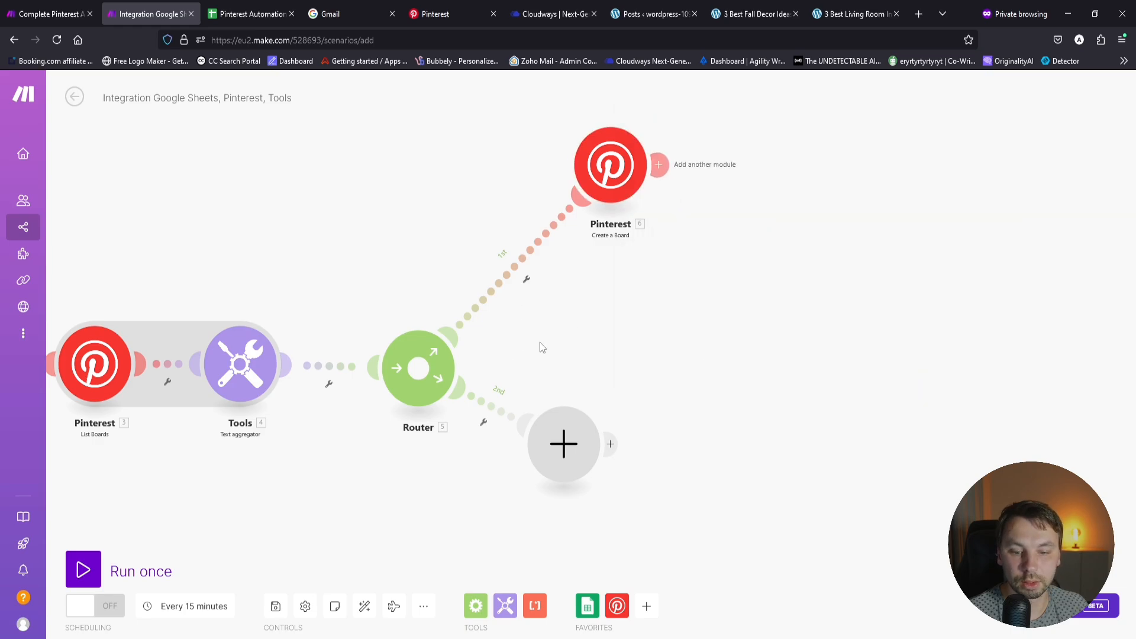
Step: Start a filter on the router's first route to Create a Board and label it Board Filters
{"action": "left_click_drag", "start_coordinate": [540, 342], "coordinate": [489, 320]}
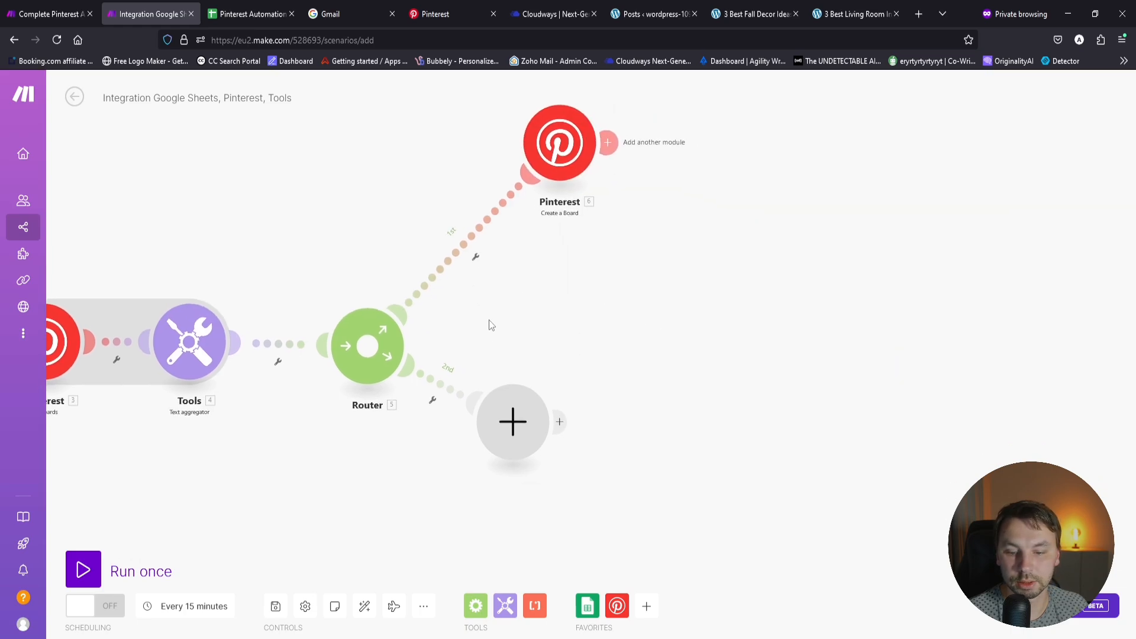
{"action": "left_click", "coordinate": [467, 246]}
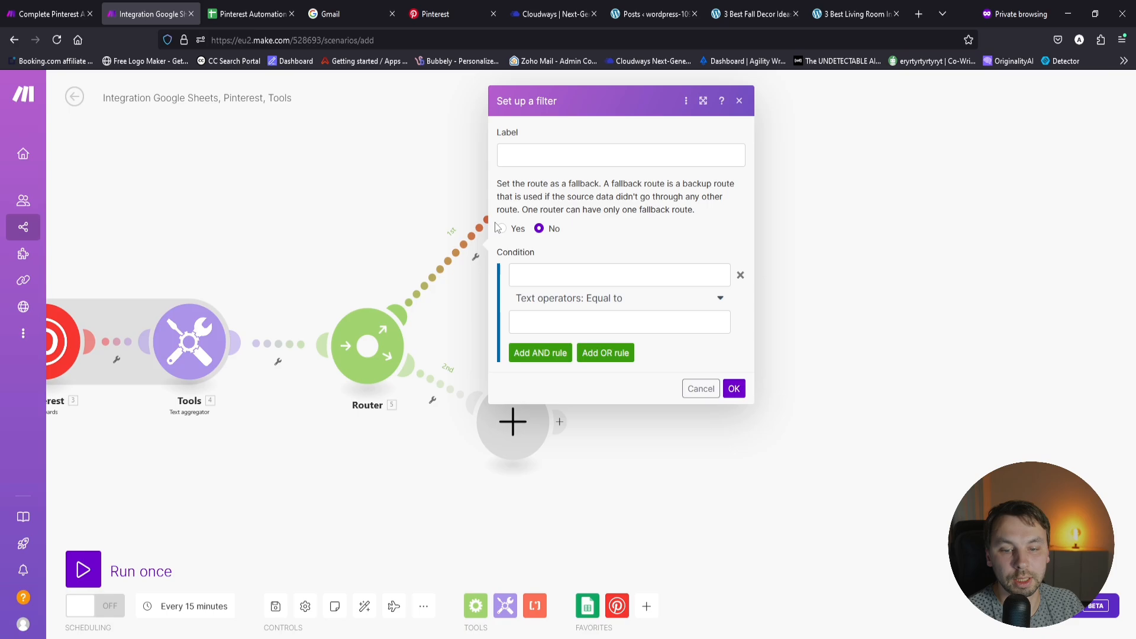
{"action": "left_click", "coordinate": [512, 155]}
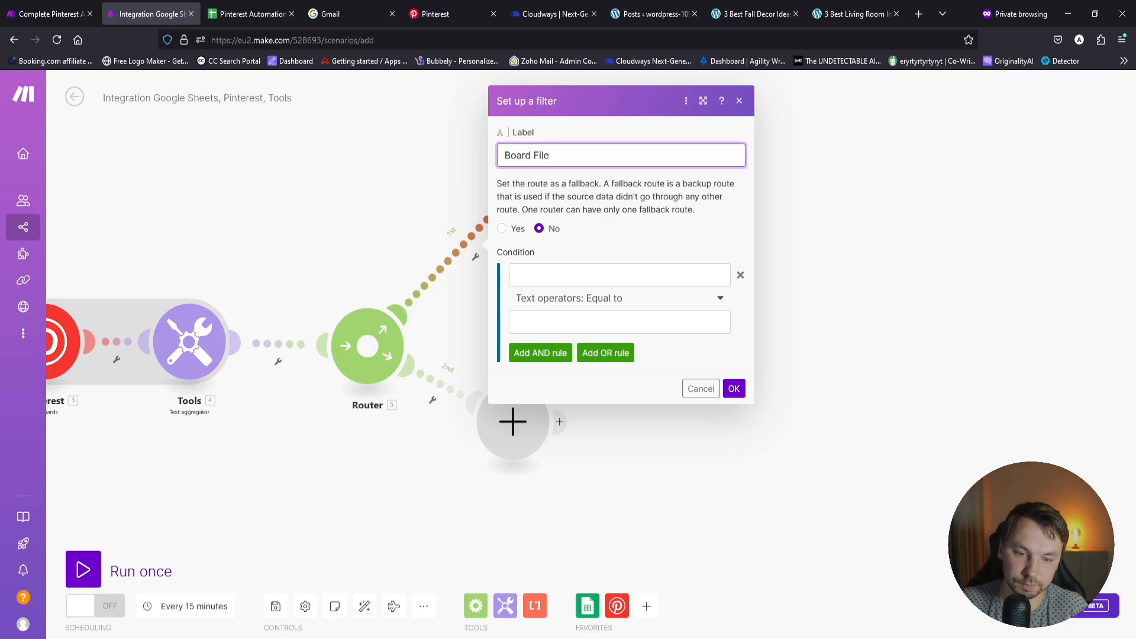
{"action": "left_click", "coordinate": [569, 276]}
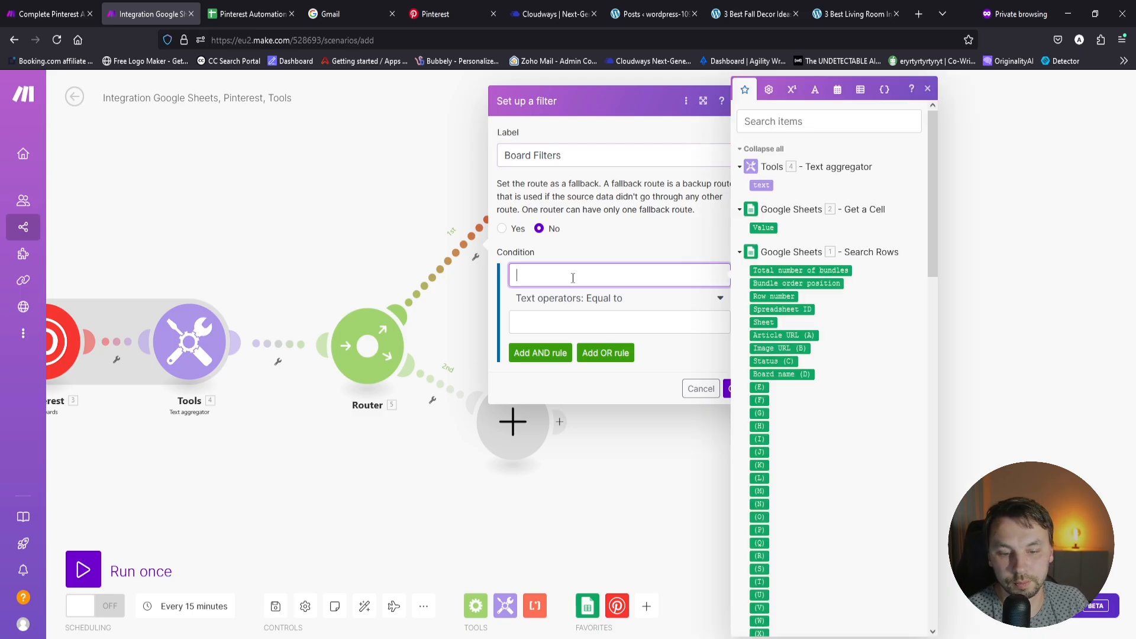
{"action": "left_click", "coordinate": [787, 373]}
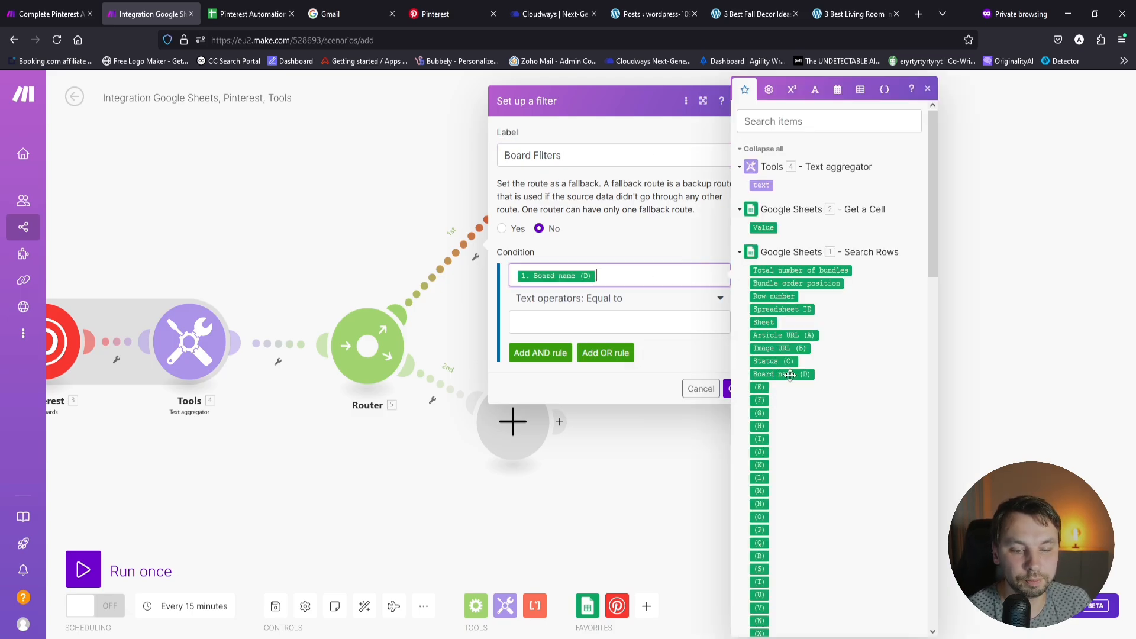
{"action": "left_click", "coordinate": [588, 303]}
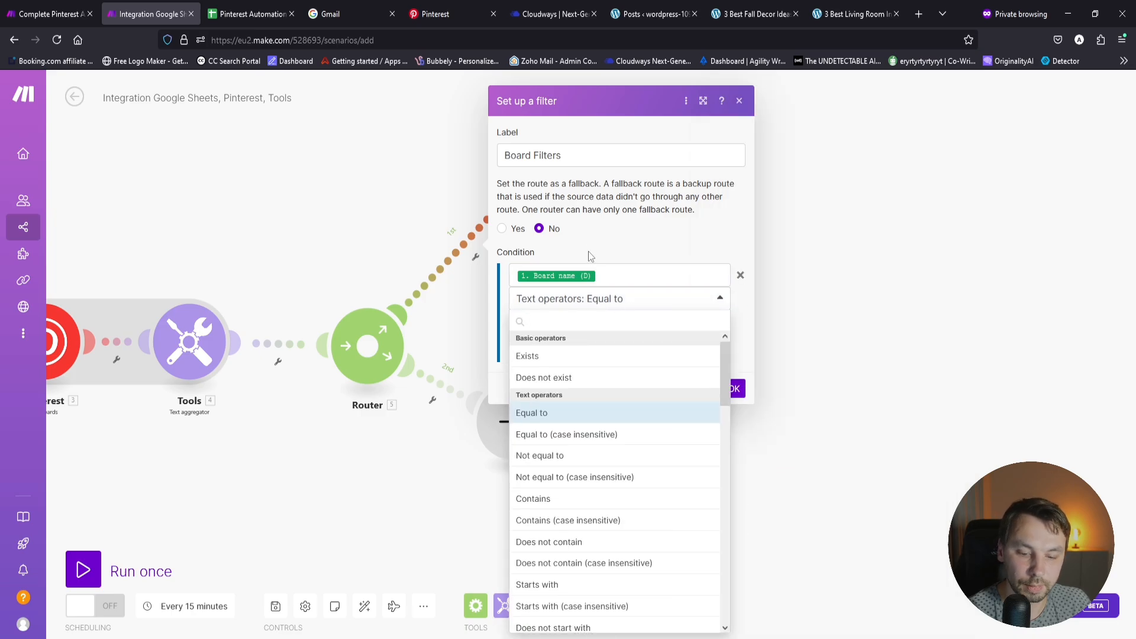
{"action": "left_click", "coordinate": [621, 276]}
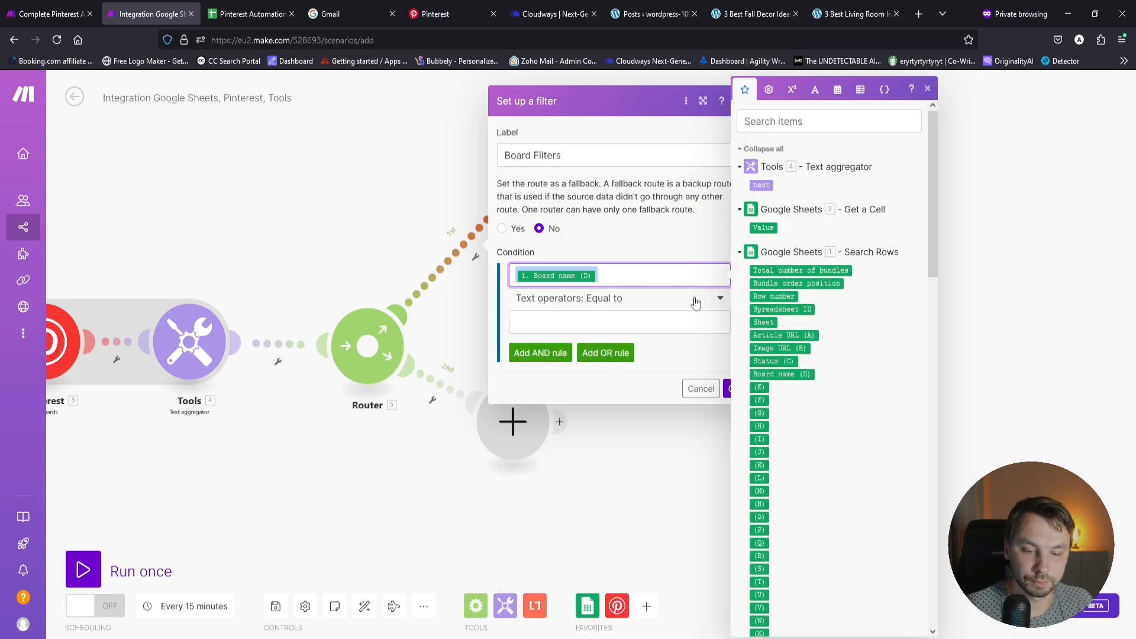
{"action": "key", "text": "BackSpace"}
{"action": "left_click", "coordinate": [615, 299]}
Step: Set the Board Filters condition to Text aggregator text does not contain (case insensitive) Board name (D) from Search Rows and save it
{"action": "left_click", "coordinate": [615, 281]}
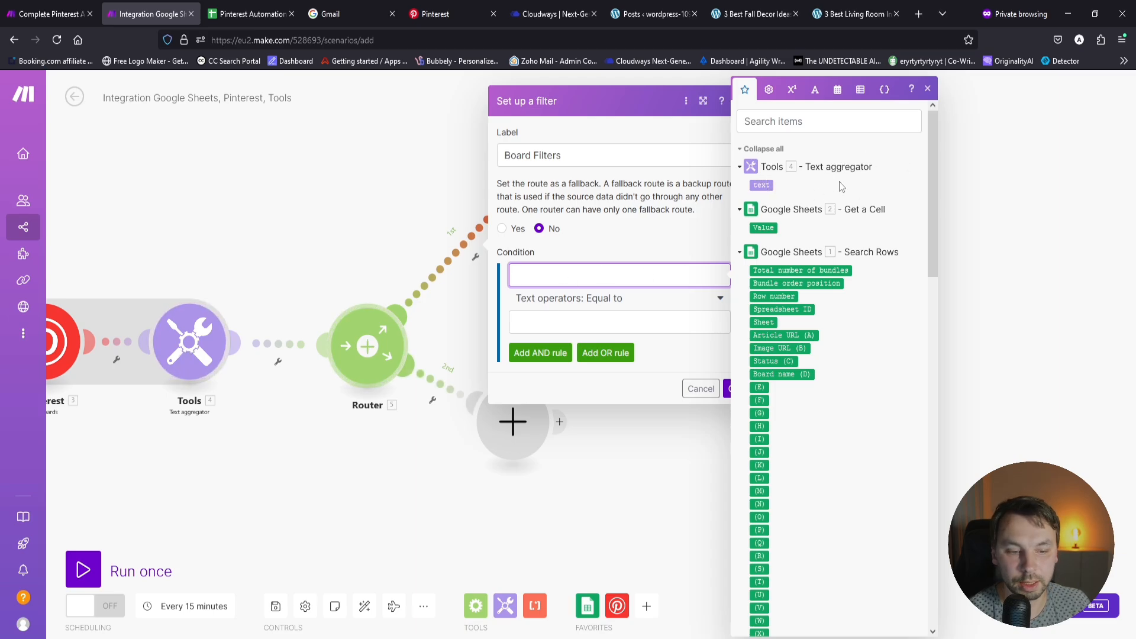
{"action": "left_click", "coordinate": [762, 185]}
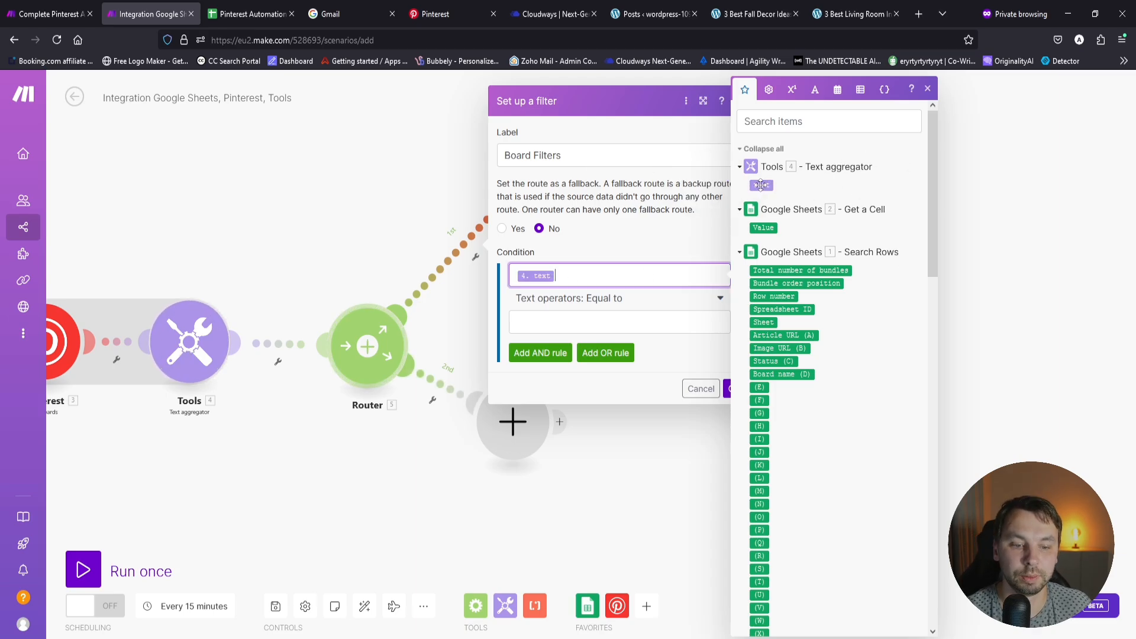
{"action": "left_click", "coordinate": [599, 299]}
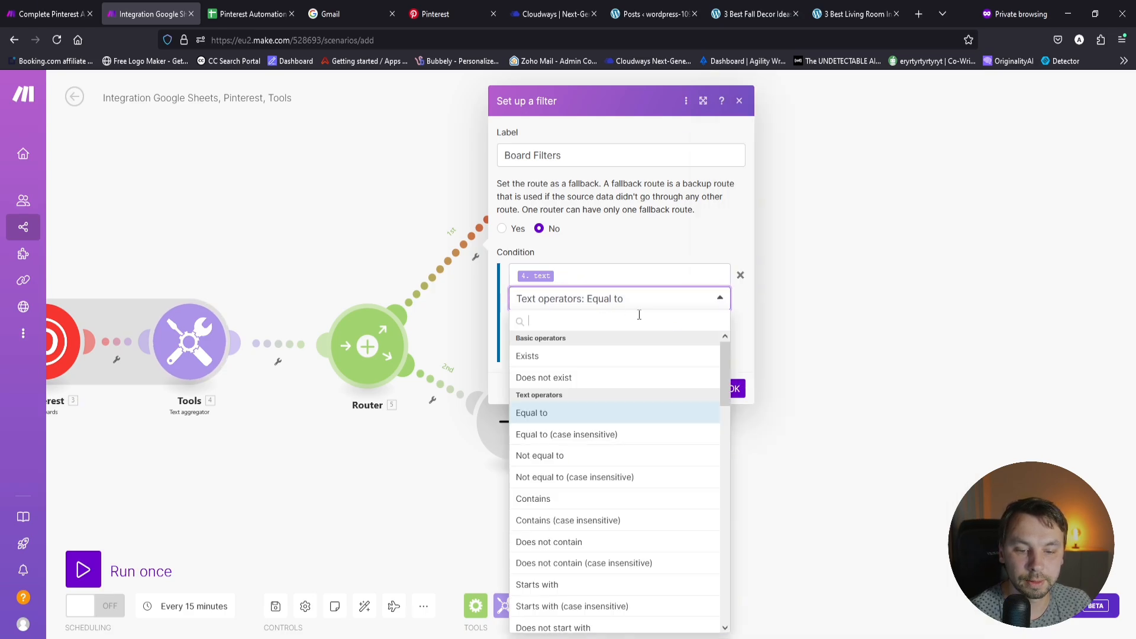
{"action": "left_click", "coordinate": [641, 567]}
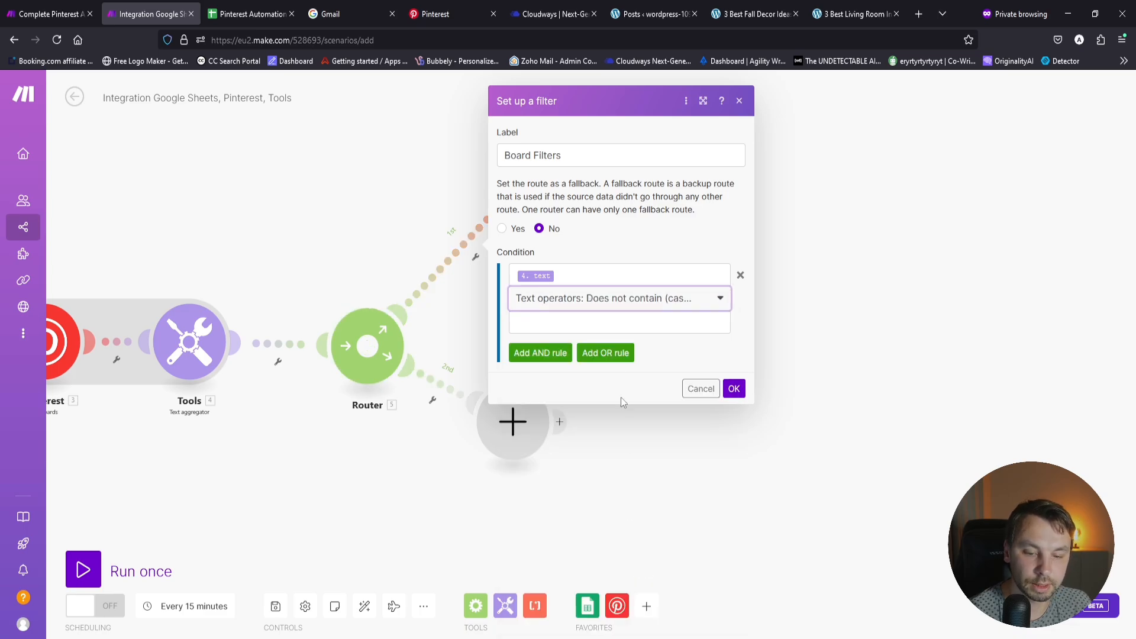
{"action": "left_click", "coordinate": [607, 320]}
{"action": "left_click", "coordinate": [787, 374]}
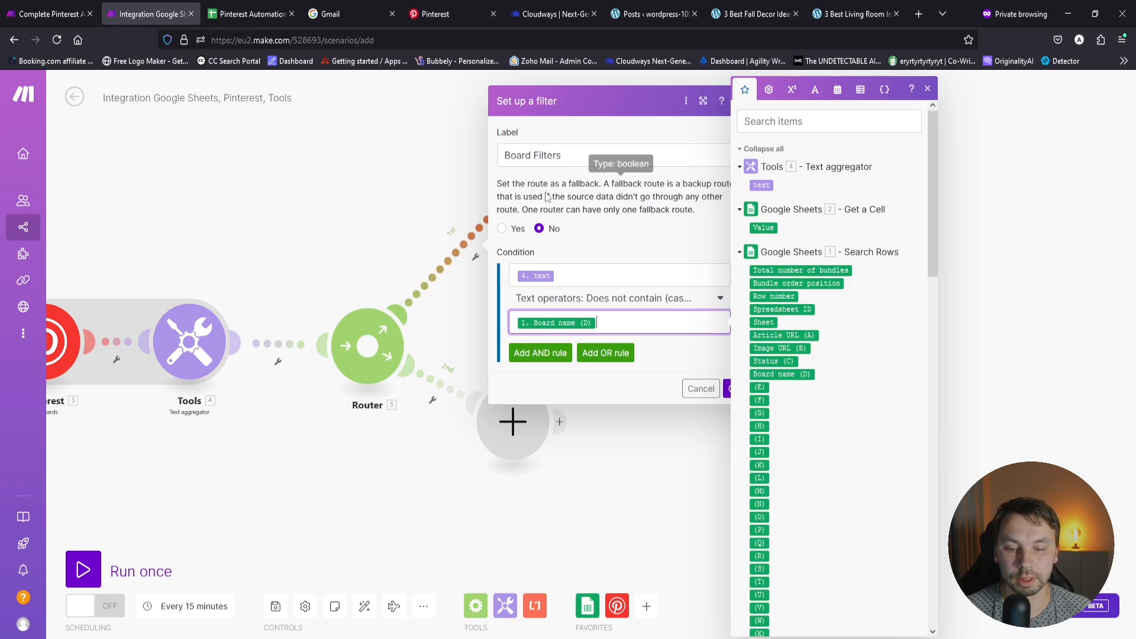
{"action": "left_click", "coordinate": [730, 390]}
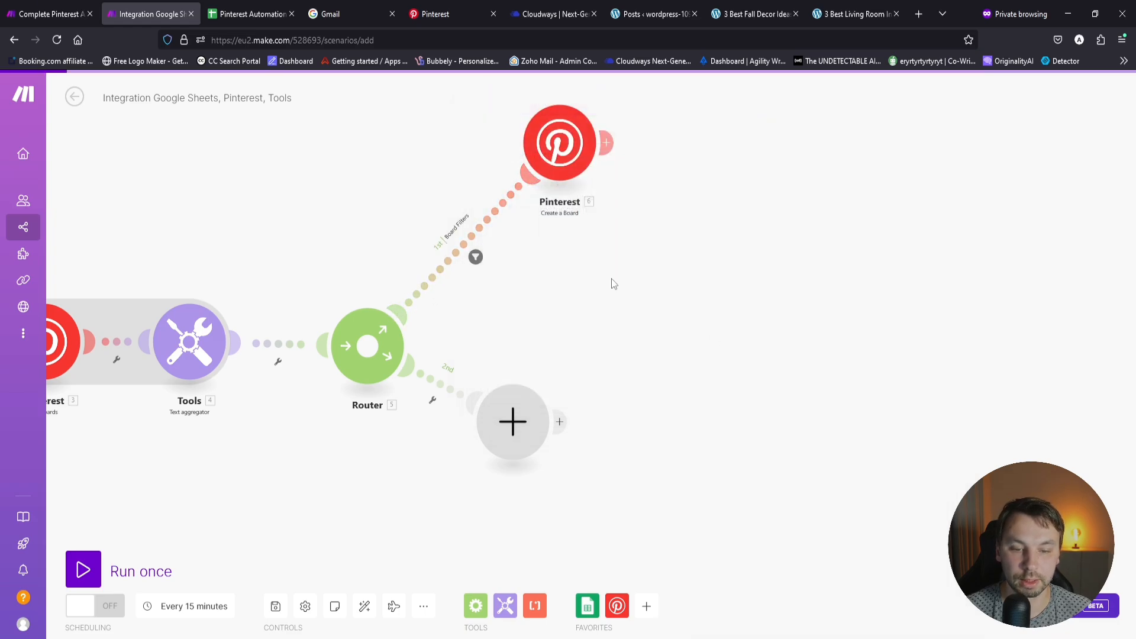
Step: Add a Pinterest List Boards module on the router's second route, placed further below the router
{"action": "left_click_drag", "start_coordinate": [609, 307], "coordinate": [495, 212]}
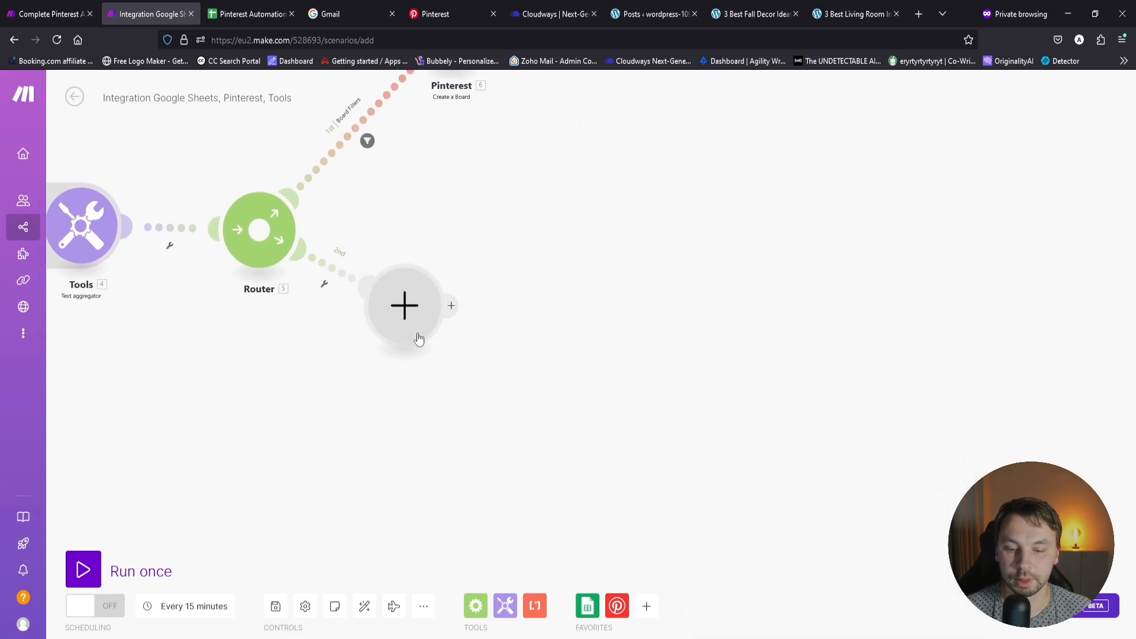
{"action": "left_click_drag", "start_coordinate": [418, 335], "coordinate": [407, 390]}
{"action": "scroll", "coordinate": [553, 256], "scroll_direction": "down", "scroll_amount": 3}
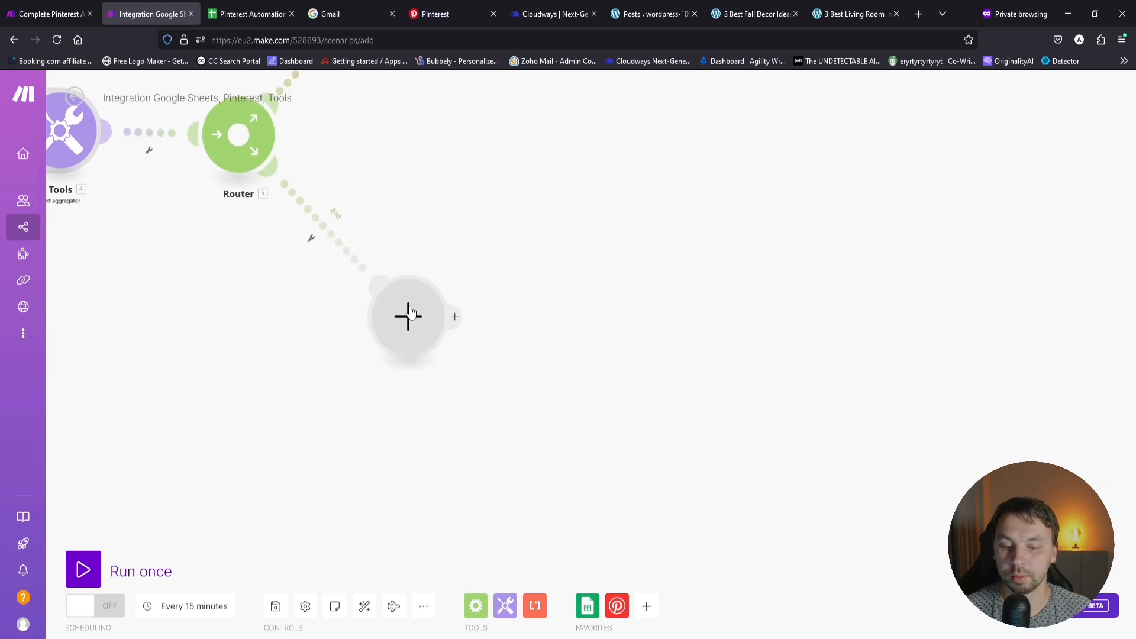
{"action": "left_click", "coordinate": [406, 317]}
{"action": "left_click", "coordinate": [503, 256]}
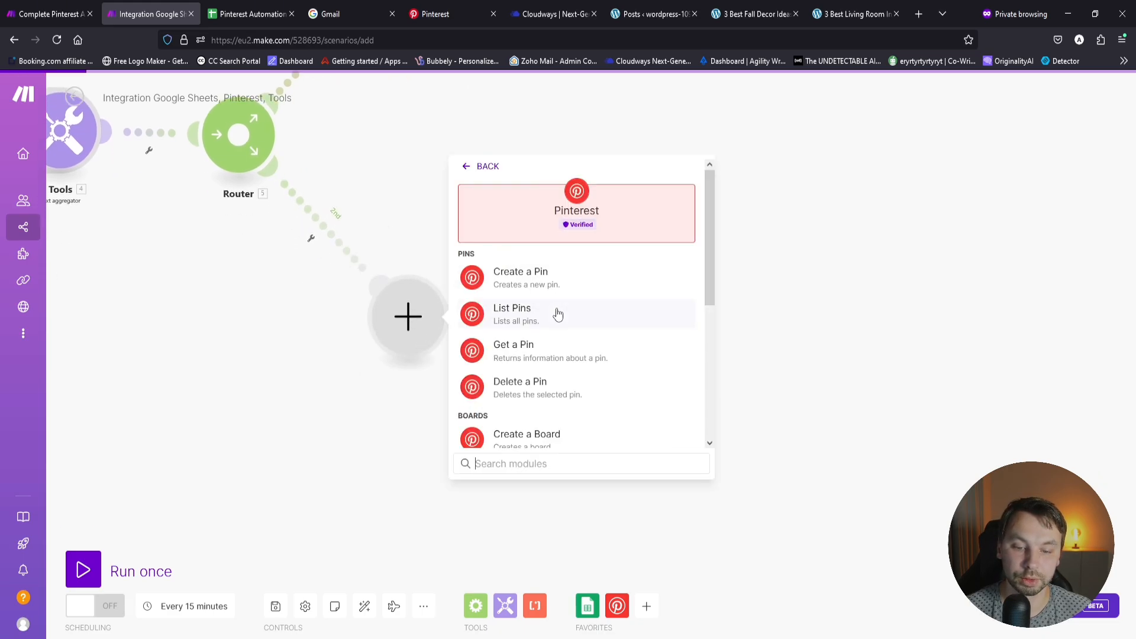
{"action": "scroll", "coordinate": [592, 332], "scroll_direction": "down", "scroll_amount": 3}
{"action": "left_click", "coordinate": [549, 367]}
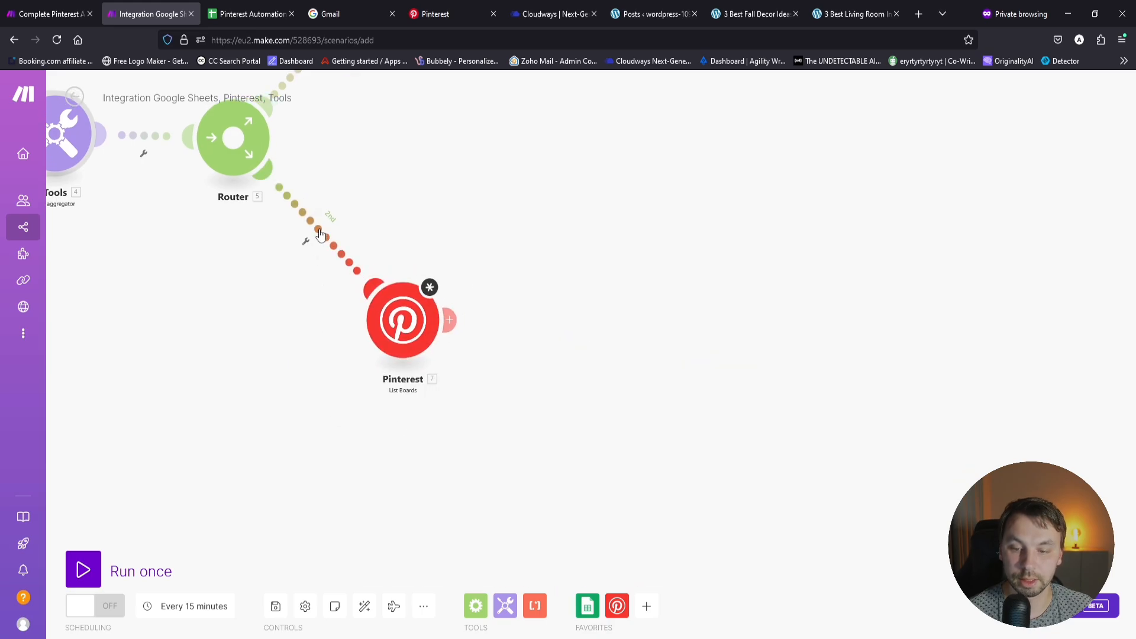
Step: Add a filter on the router's second route requiring Text aggregator text to contain (case insensitive) Board name (D) from Search Rows
{"action": "left_click", "coordinate": [306, 242]}
{"action": "left_click", "coordinate": [422, 265]}
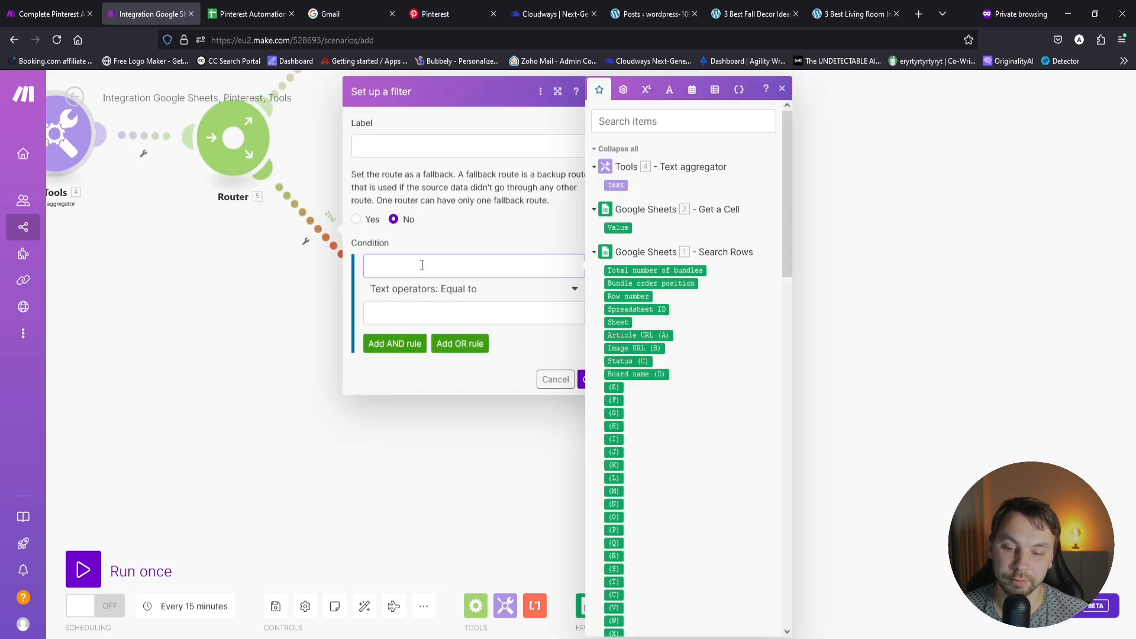
{"action": "left_click", "coordinate": [616, 186]}
{"action": "left_click", "coordinate": [456, 290]}
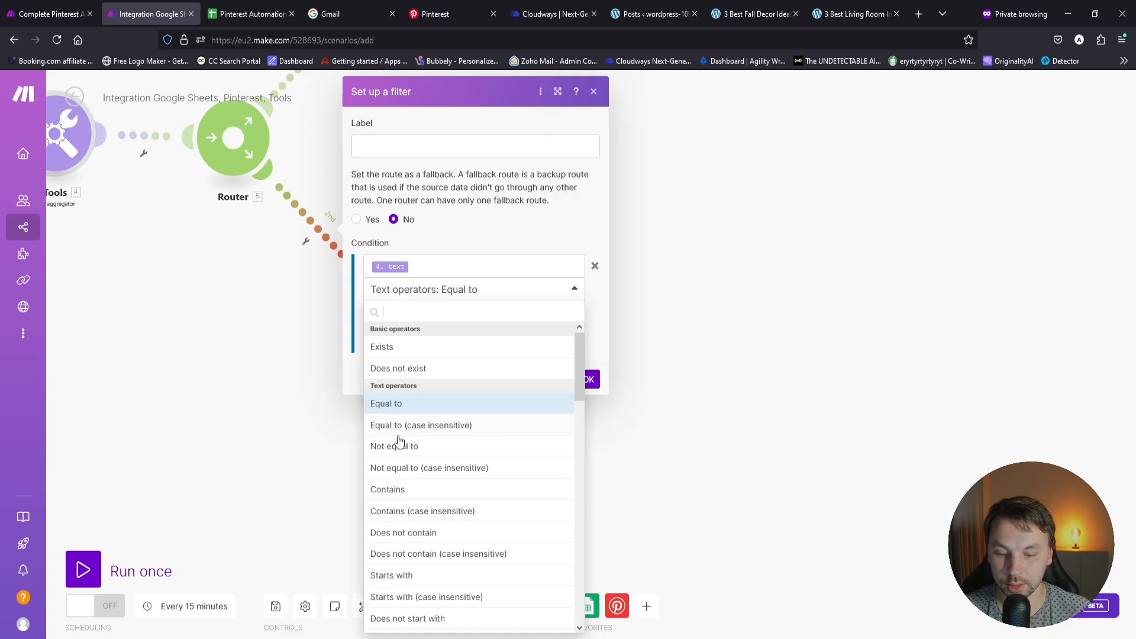
{"action": "left_click", "coordinate": [430, 511]}
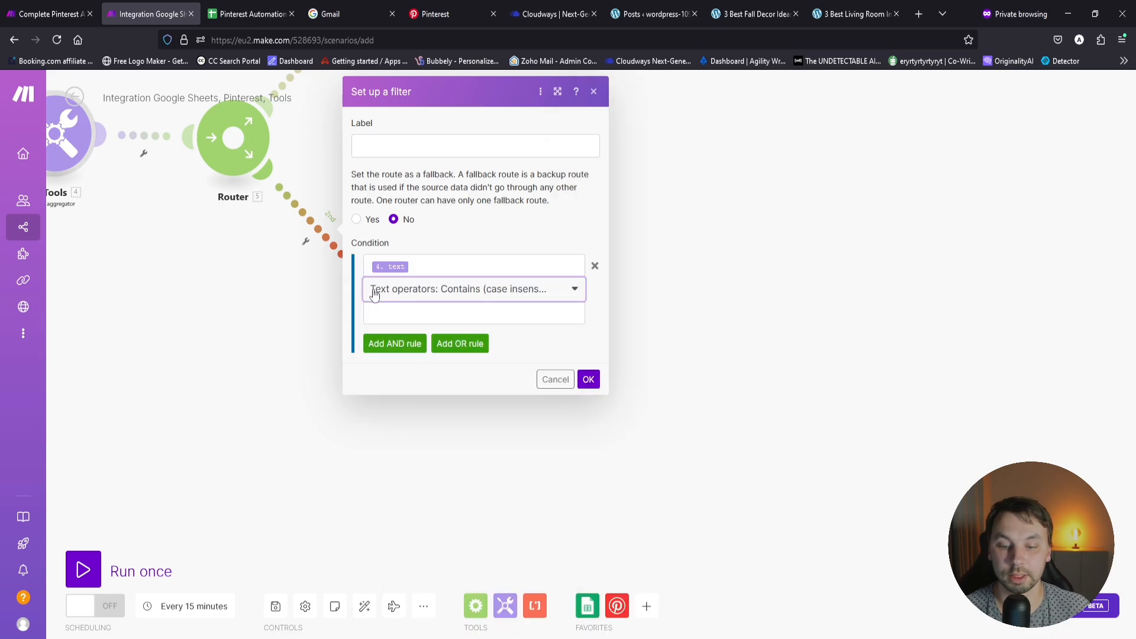
{"action": "left_click", "coordinate": [383, 309]}
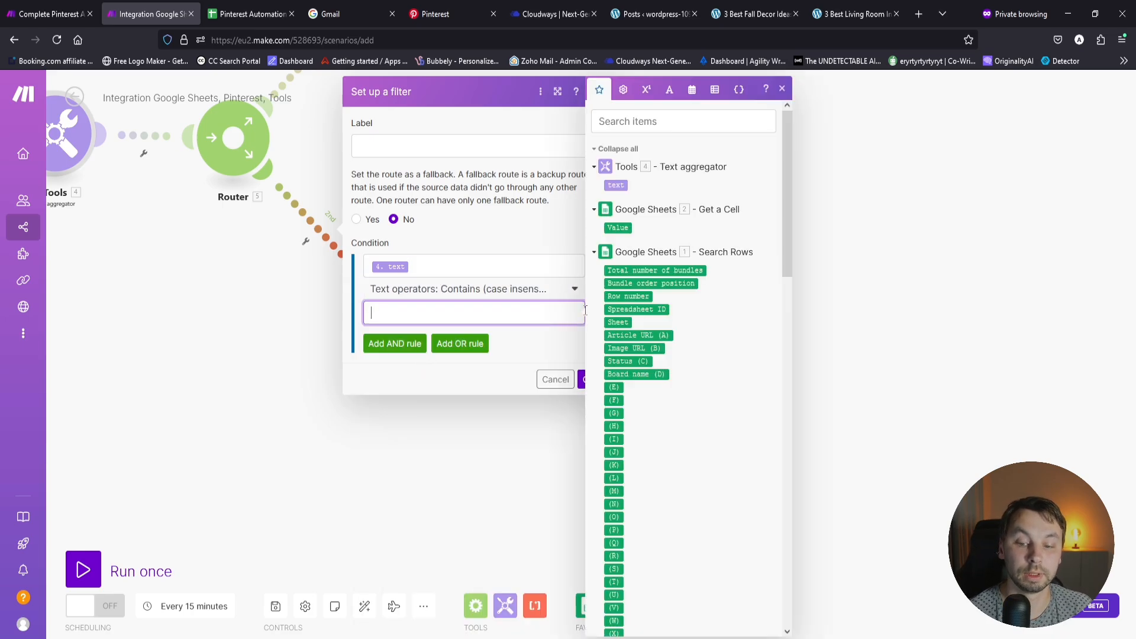
{"action": "left_click", "coordinate": [636, 374]}
{"action": "left_click", "coordinate": [588, 379]}
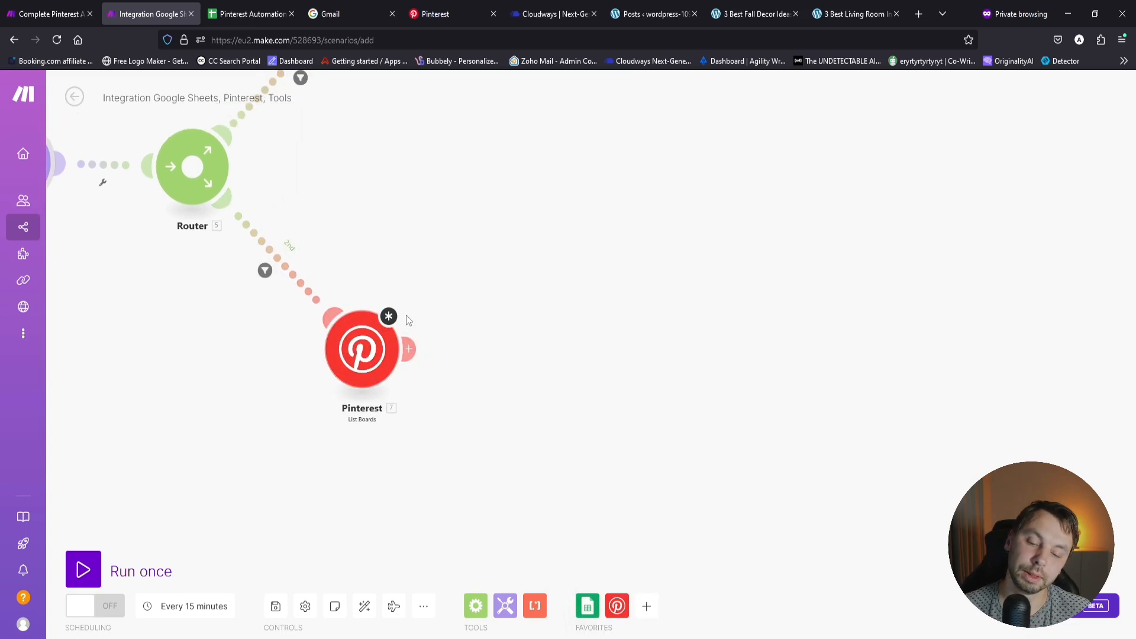
Step: Configure the second route's List Boards module with the JS Automates connection and a limit of 1000
{"action": "left_click", "coordinate": [362, 345]}
{"action": "left_click", "coordinate": [528, 319]}
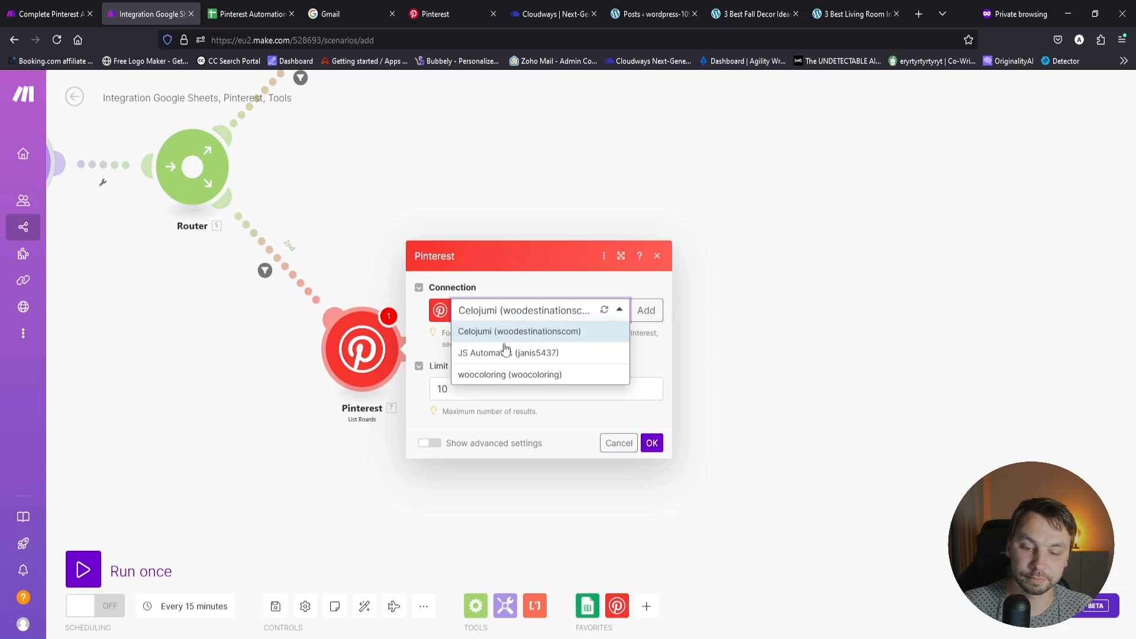
{"action": "left_click", "coordinate": [505, 353]}
{"action": "left_click", "coordinate": [485, 390]}
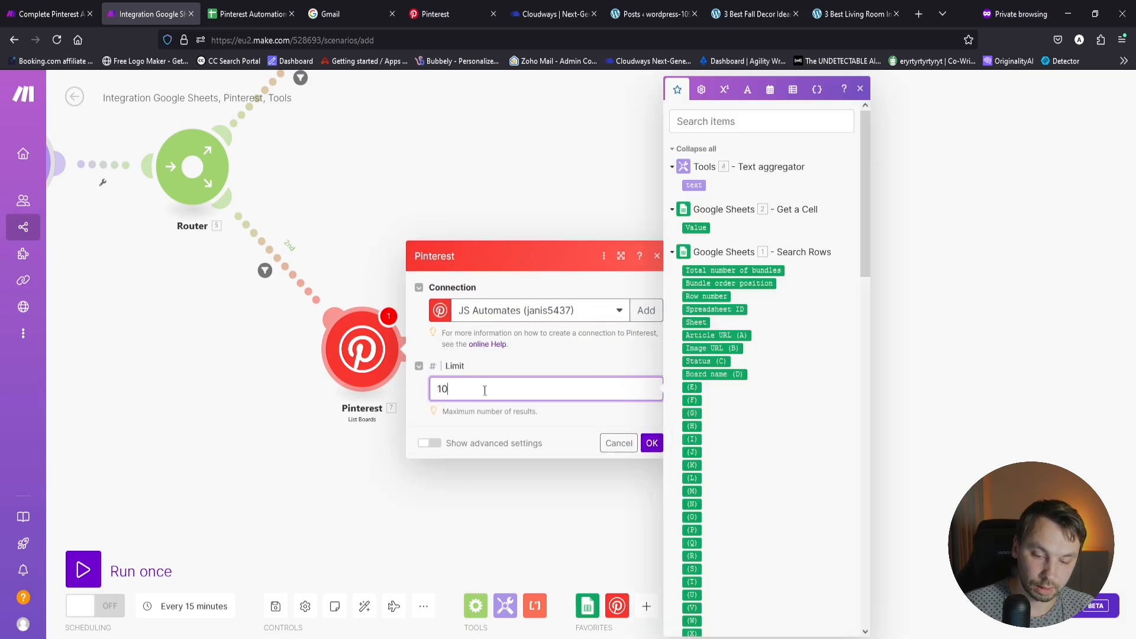
{"action": "type", "text": "00"}
{"action": "left_click", "coordinate": [652, 443]}
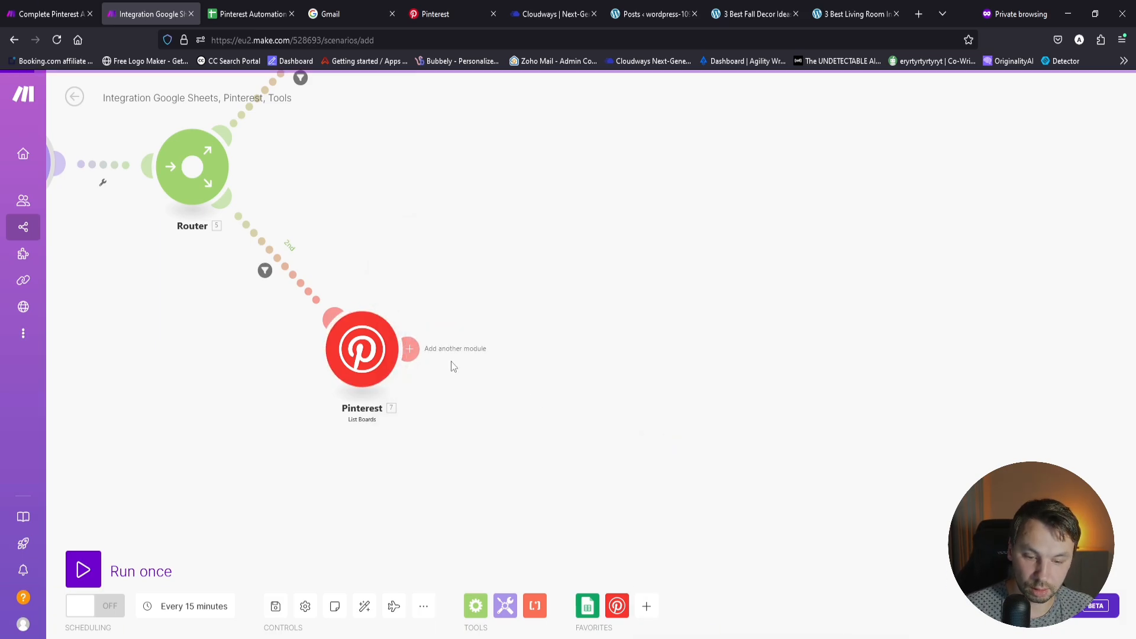
Step: Add an OpenAI Analyze Images (Vision) module after the second route's List Boards and close its settings with the prompt and images left empty
{"action": "left_click", "coordinate": [412, 349]}
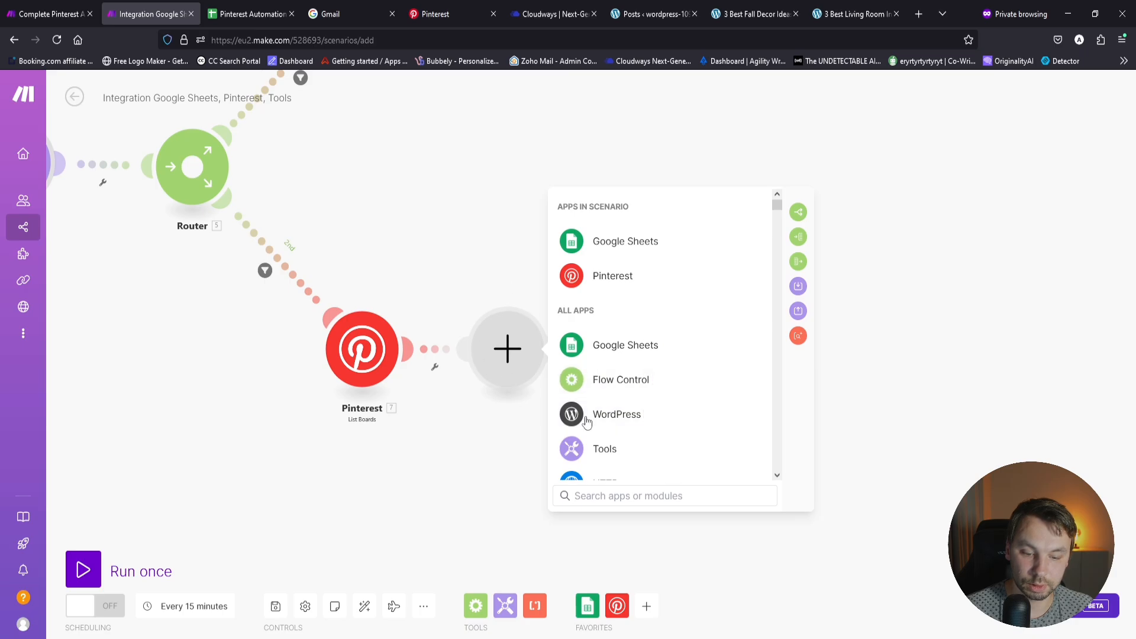
{"action": "scroll", "coordinate": [668, 434], "scroll_direction": "down", "scroll_amount": 3}
{"action": "scroll", "coordinate": [665, 424], "scroll_direction": "down", "scroll_amount": 2}
{"action": "left_click", "coordinate": [673, 226]}
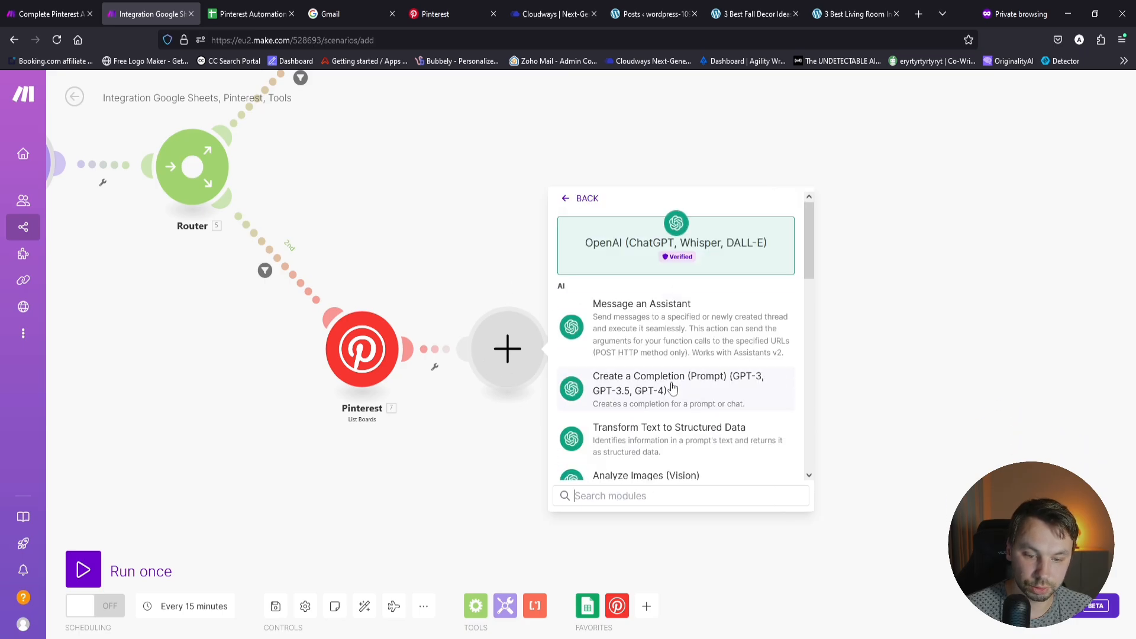
{"action": "scroll", "coordinate": [685, 371], "scroll_direction": "down", "scroll_amount": 3}
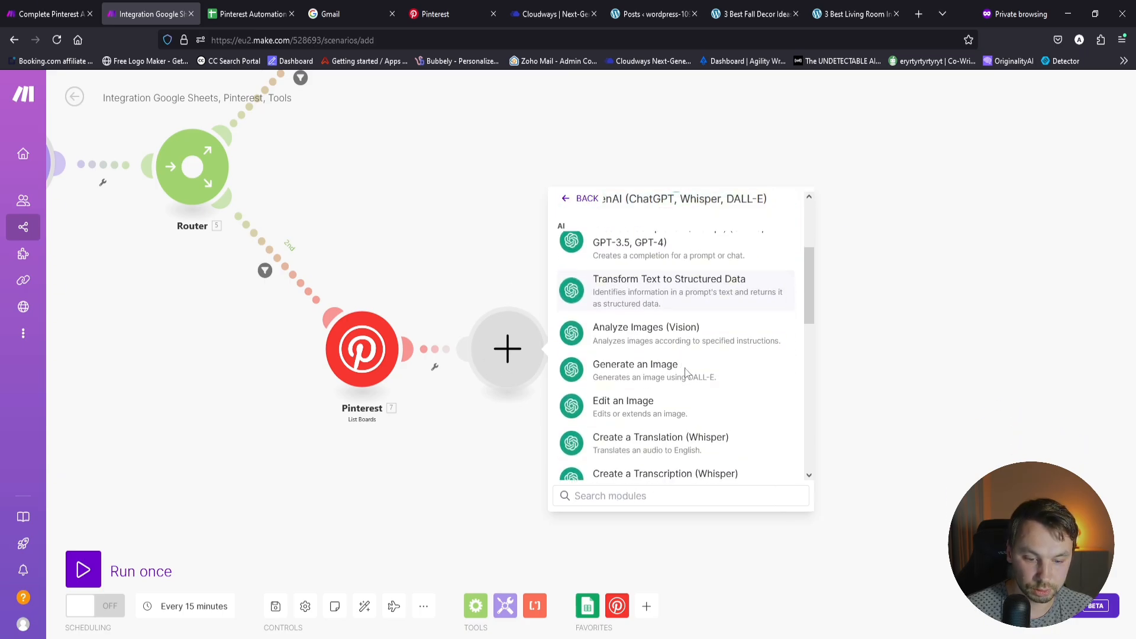
{"action": "left_click", "coordinate": [645, 335]}
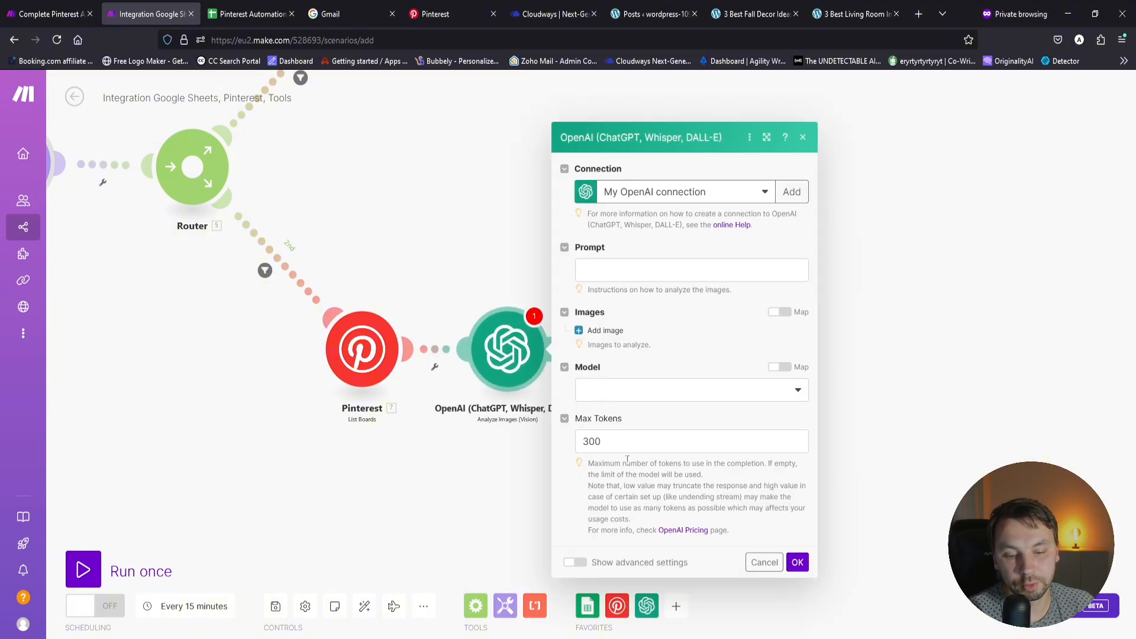
{"action": "left_click", "coordinate": [797, 562]}
{"action": "left_click", "coordinate": [797, 603]}
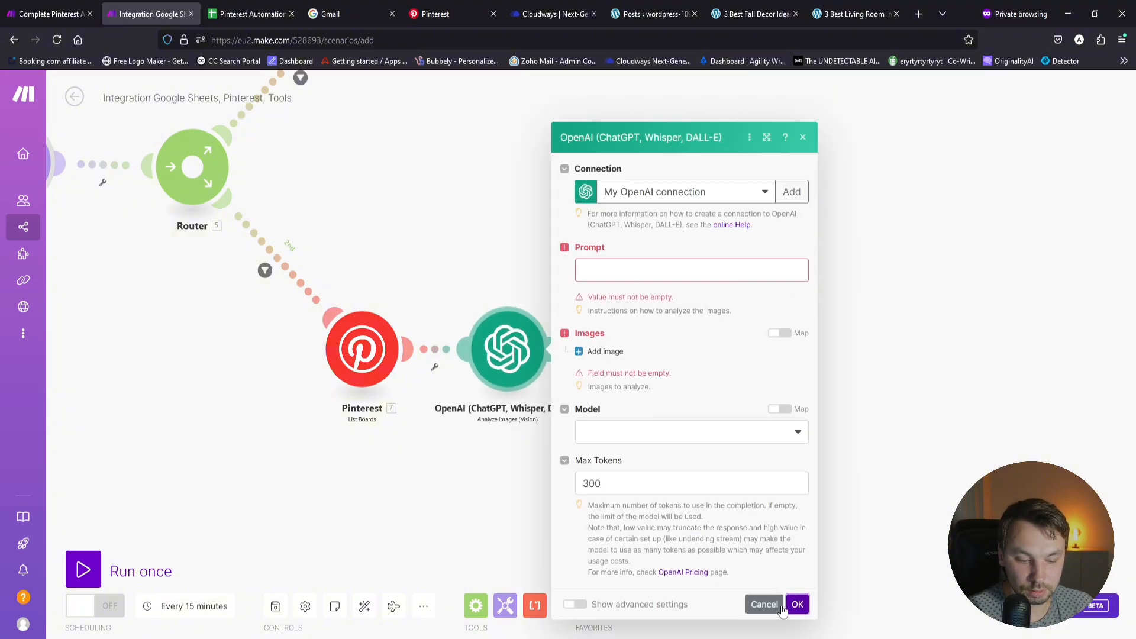
Step: Add a filter between List Boards and OpenAI requiring the board Name to equal (case insensitive) Board name (D) from Search Rows
{"action": "left_click", "coordinate": [436, 359]}
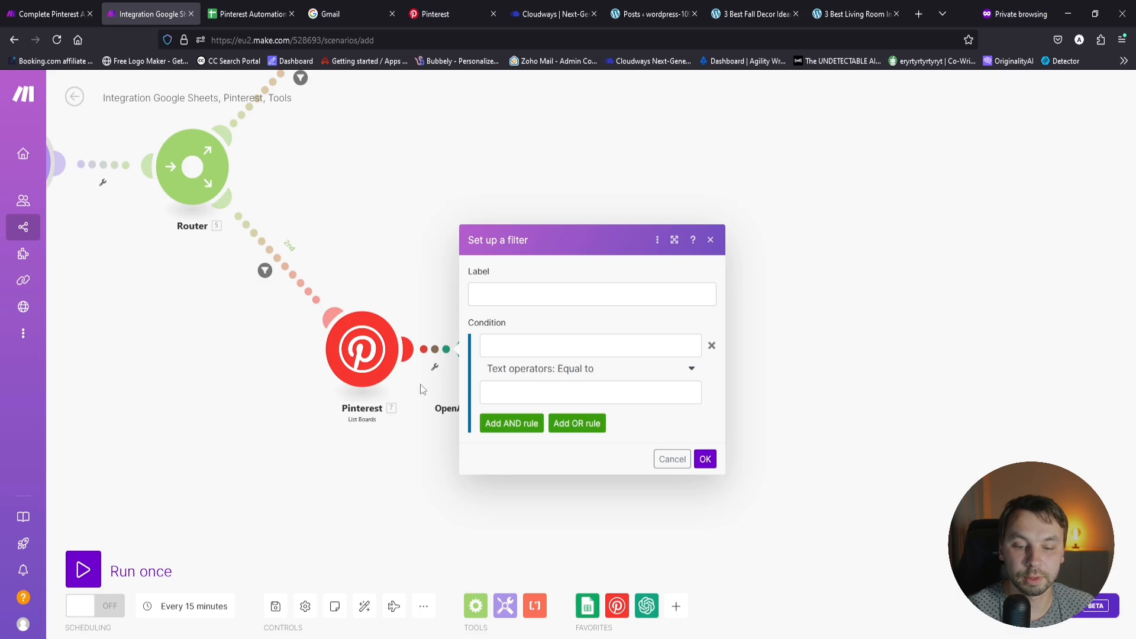
{"action": "left_click", "coordinate": [507, 342]}
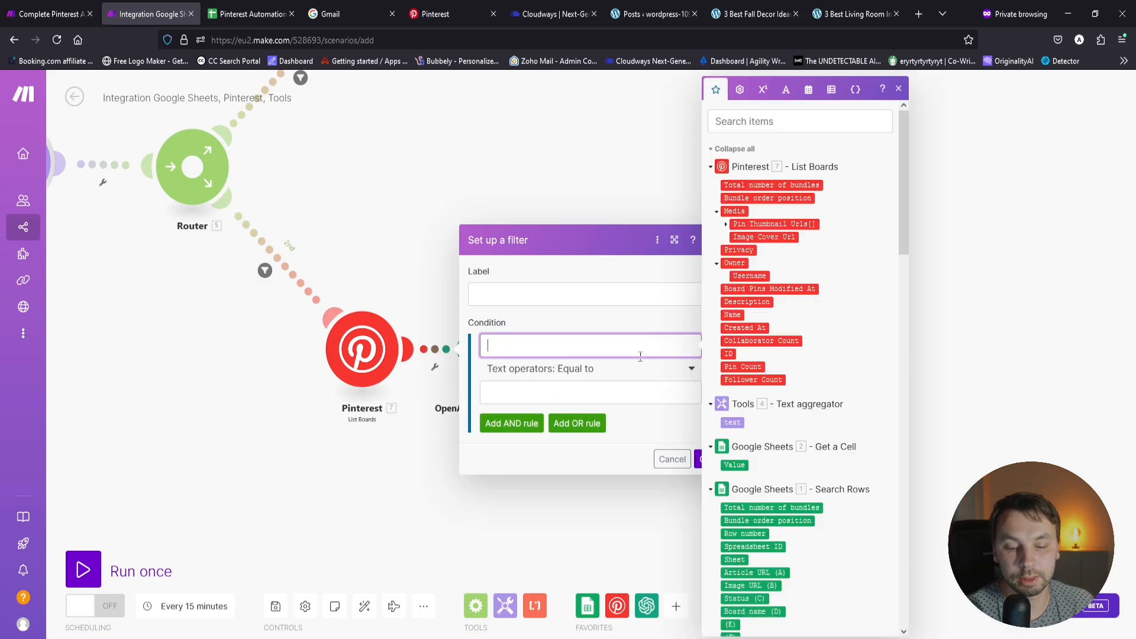
{"action": "left_click", "coordinate": [732, 316]}
{"action": "left_click", "coordinate": [583, 371]}
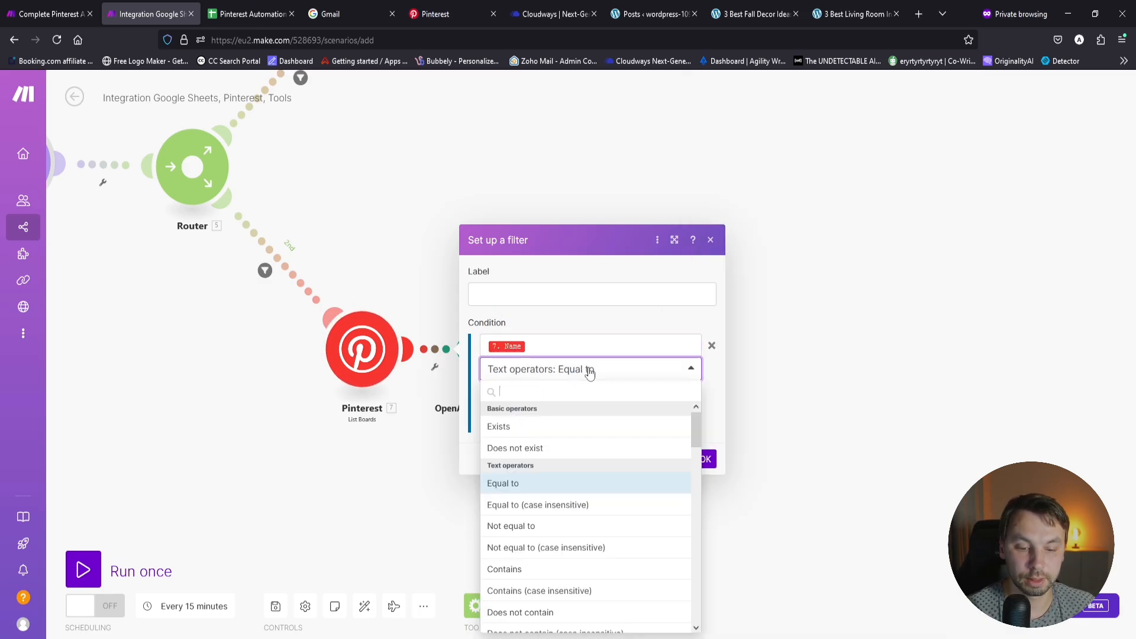
{"action": "left_click", "coordinate": [544, 506]}
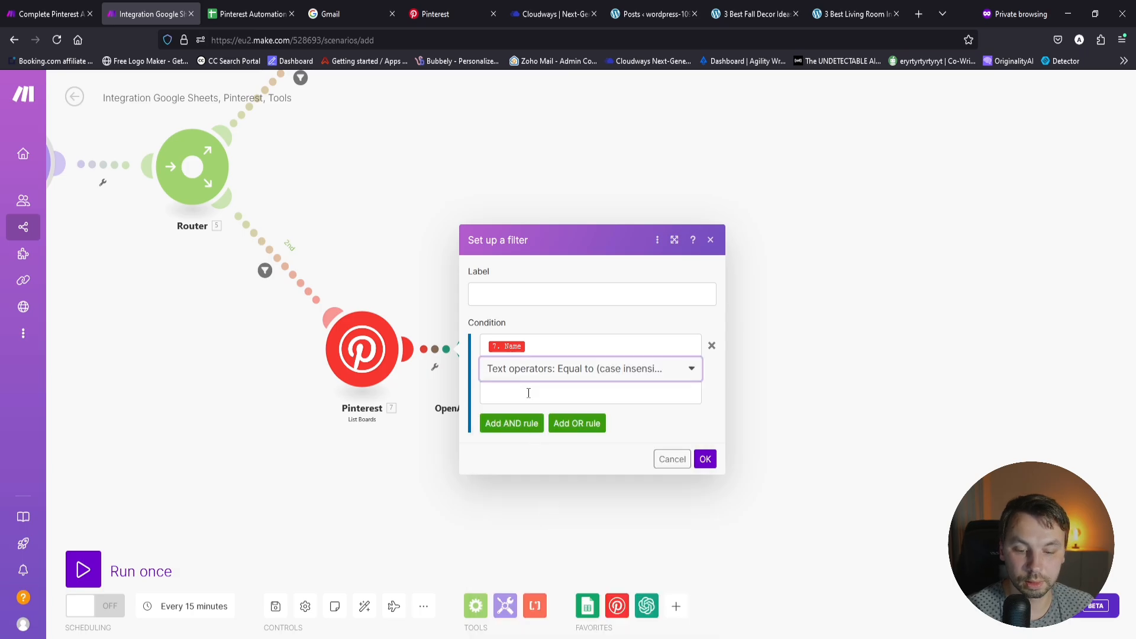
{"action": "left_click", "coordinate": [529, 390]}
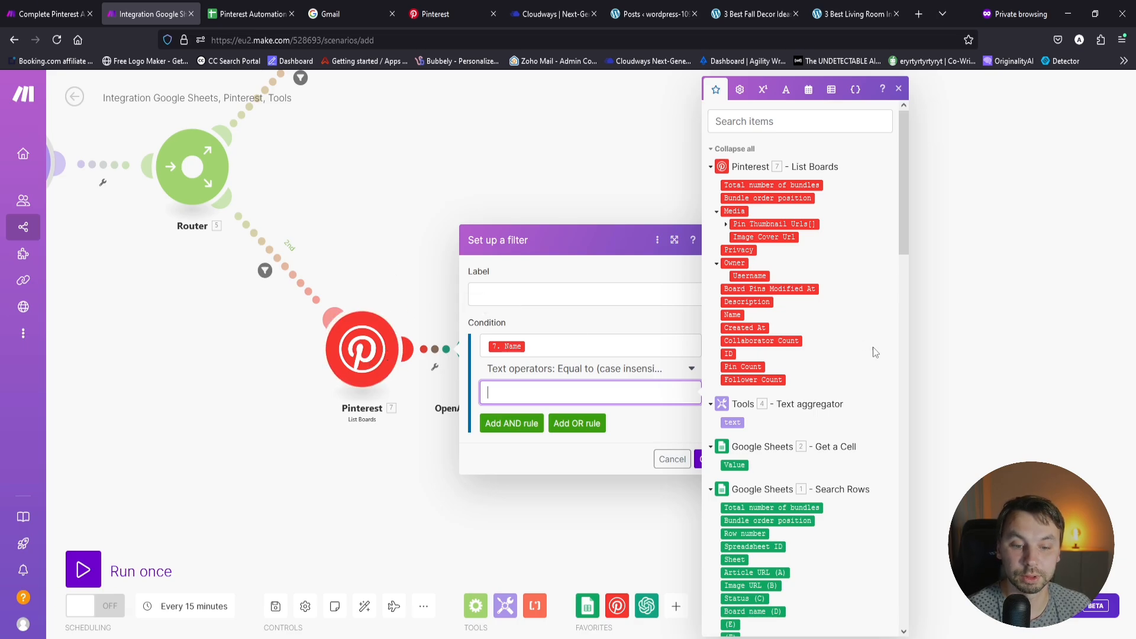
{"action": "scroll", "coordinate": [741, 486], "scroll_direction": "down", "scroll_amount": 3}
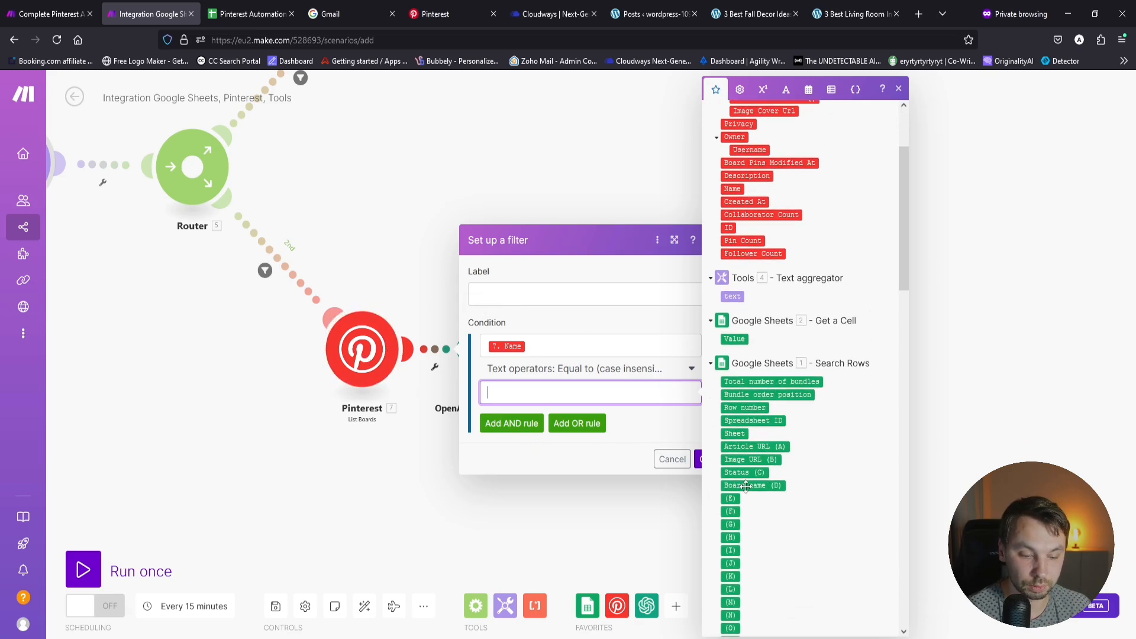
{"action": "left_click", "coordinate": [746, 486]}
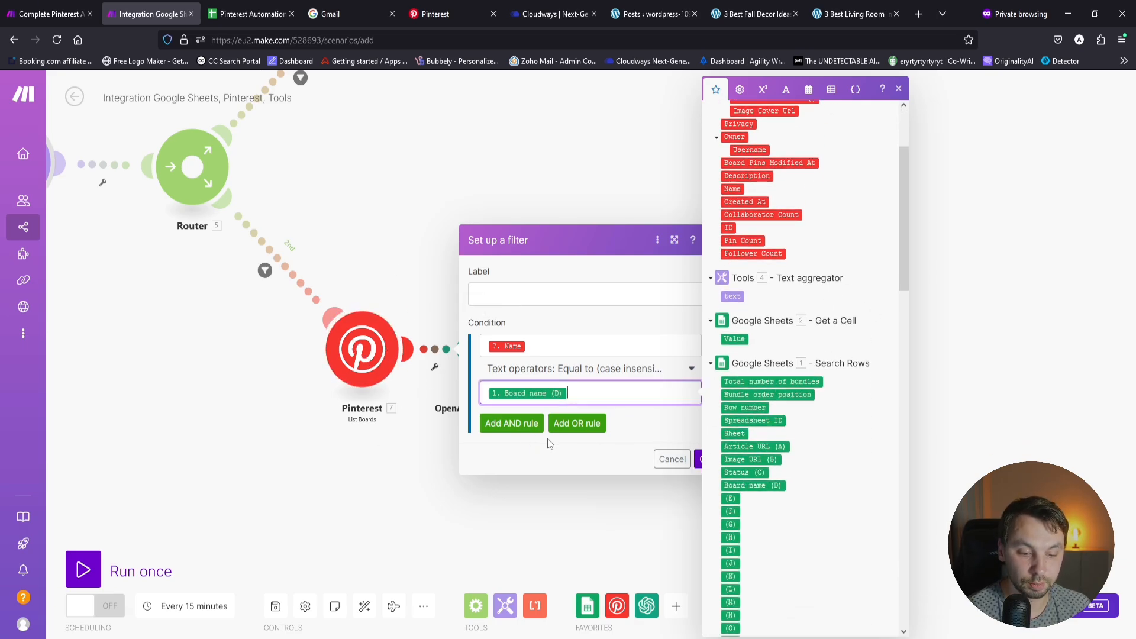
{"action": "left_click", "coordinate": [700, 465]}
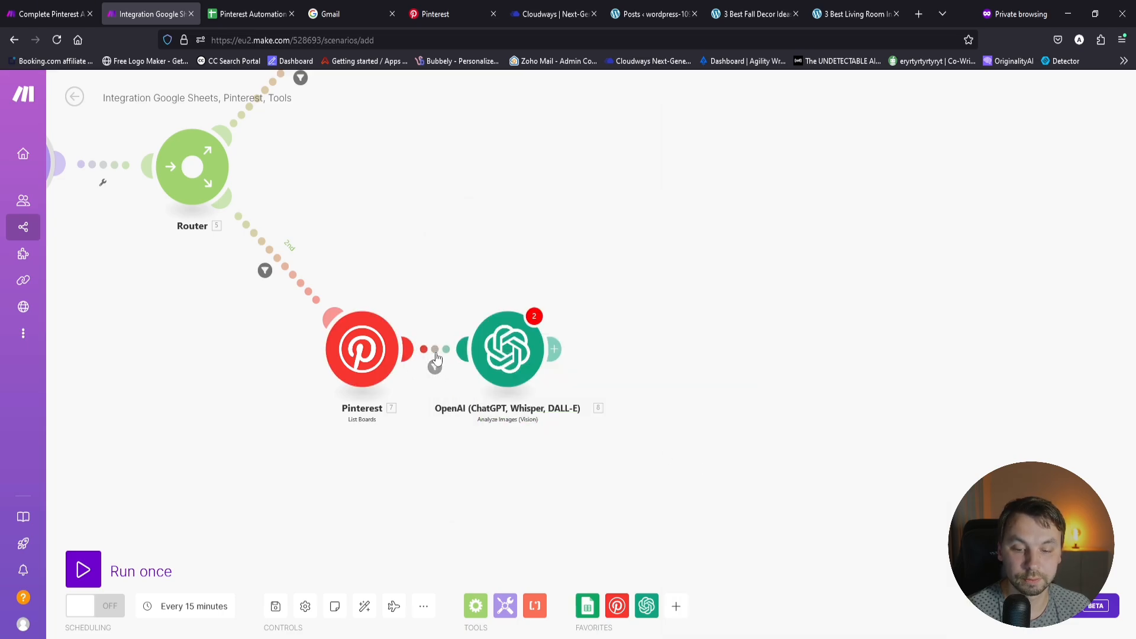
Step: Open the second route's OpenAI Analyze Images settings, keeping My OpenAI connection, and place the cursor in the empty prompt
{"action": "left_click_drag", "start_coordinate": [635, 257], "coordinate": [498, 271]}
{"action": "left_click_drag", "start_coordinate": [423, 263], "coordinate": [409, 321]}
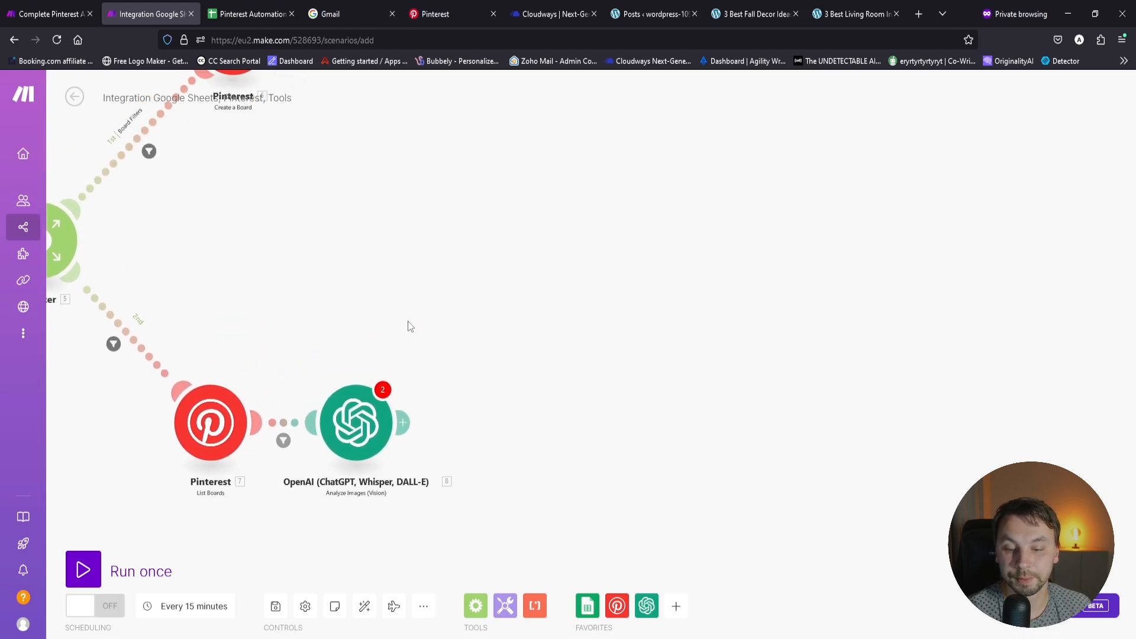
{"action": "left_click", "coordinate": [364, 421]}
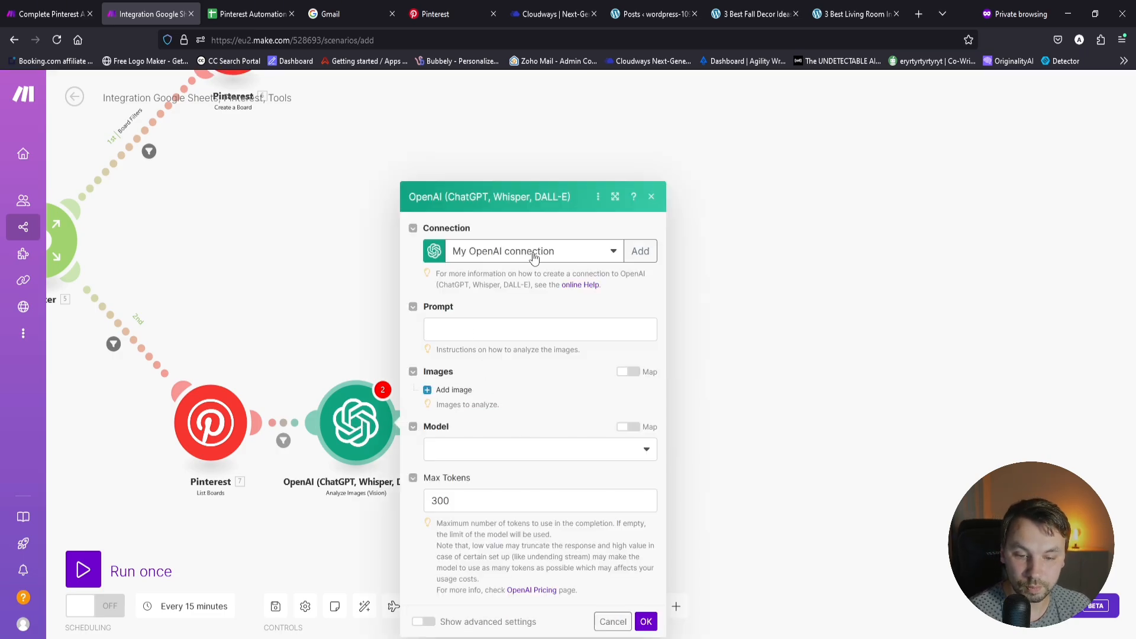
{"action": "left_click", "coordinate": [533, 257]}
{"action": "left_click", "coordinate": [482, 247]}
{"action": "left_click", "coordinate": [483, 331]}
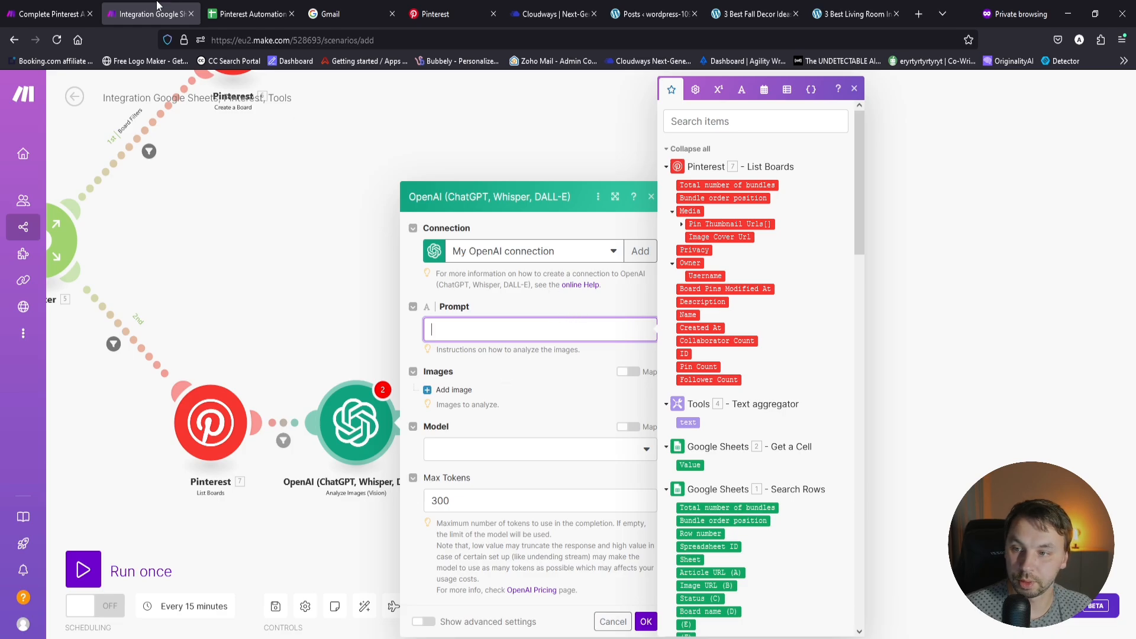
Step: Copy the full prompt from the lower ANALYZE IMAGE module in the Complete Pinterest Automation scenario into the new OpenAI module's prompt
{"action": "left_click", "coordinate": [52, 14]}
{"action": "key", "text": "Escape"}
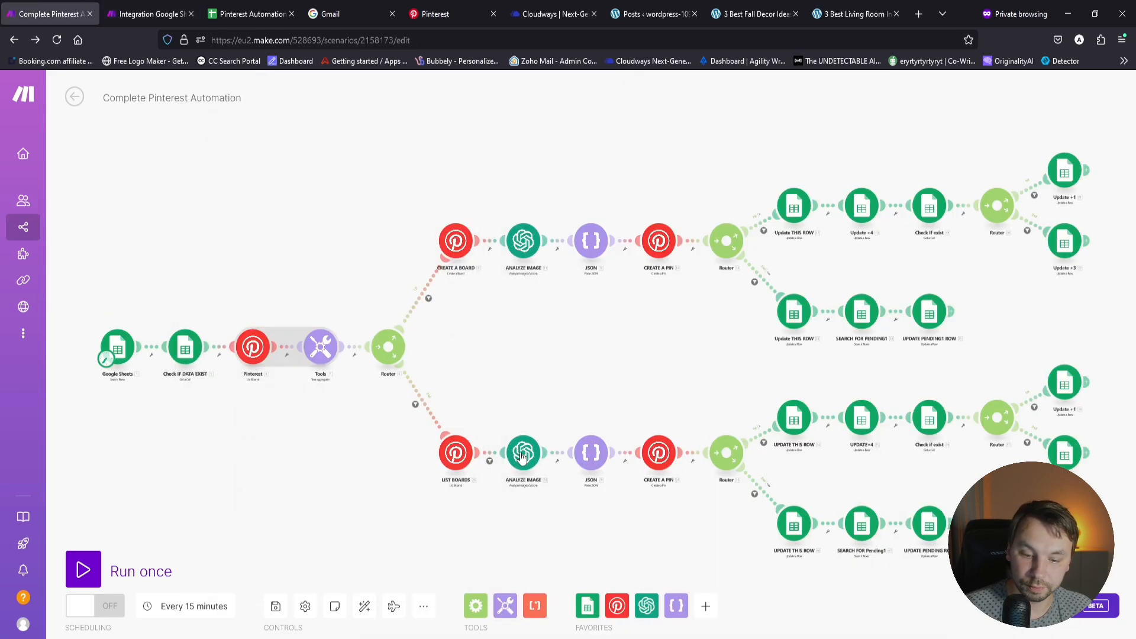
{"action": "left_click", "coordinate": [523, 453]}
{"action": "triple_click", "coordinate": [665, 418]}
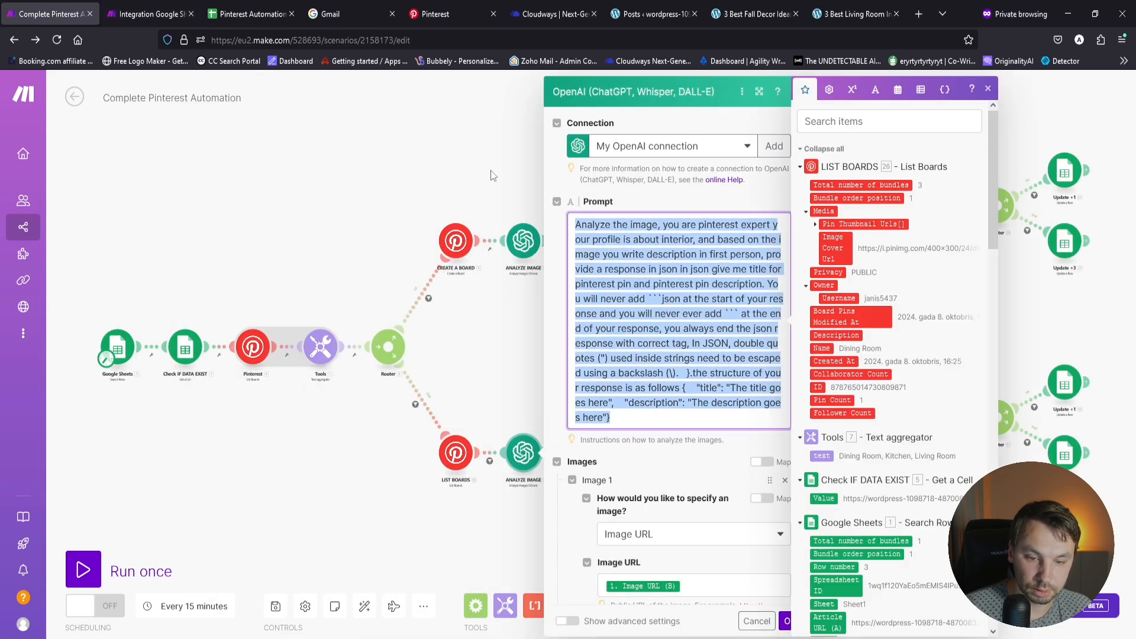
{"action": "right_click", "coordinate": [591, 223]}
{"action": "left_click", "coordinate": [631, 296]}
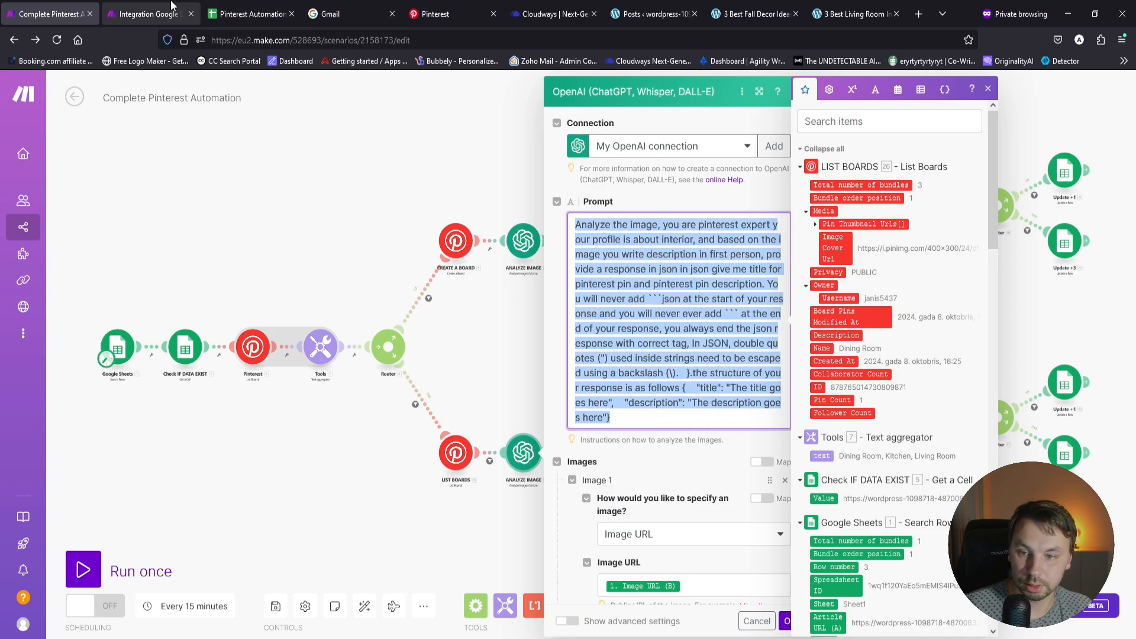
{"action": "left_click", "coordinate": [154, 5]}
{"action": "key", "text": "ctrl+v"}
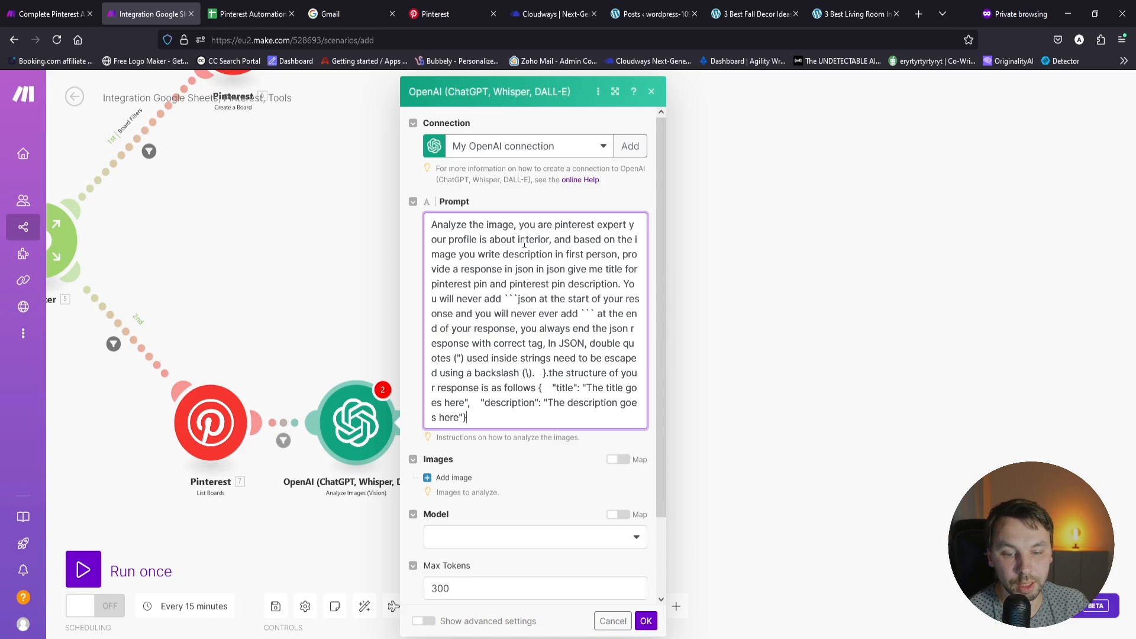
Step: Review the prompt's interior niche wording, the backtick rules and the JSON structure with its title and description keys
{"action": "mouse_move", "coordinate": [524, 239]}
{"action": "left_mouse_down"}
{"action": "mouse_move", "coordinate": [549, 239]}
{"action": "mouse_move", "coordinate": [536, 239]}
{"action": "left_mouse_up"}
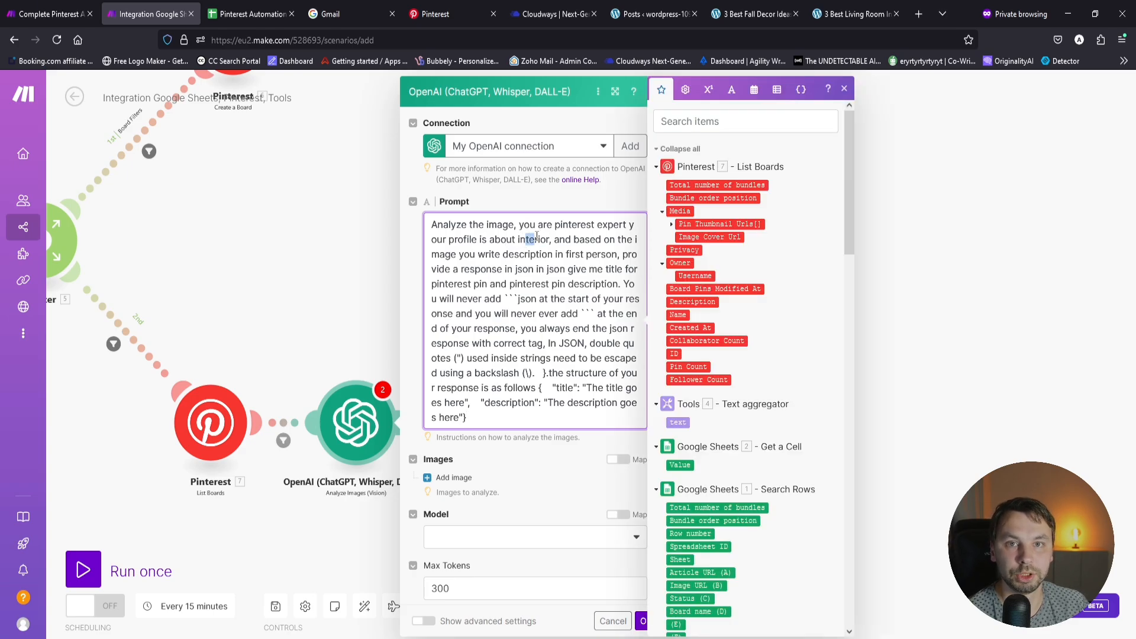
{"action": "left_click", "coordinate": [579, 283]}
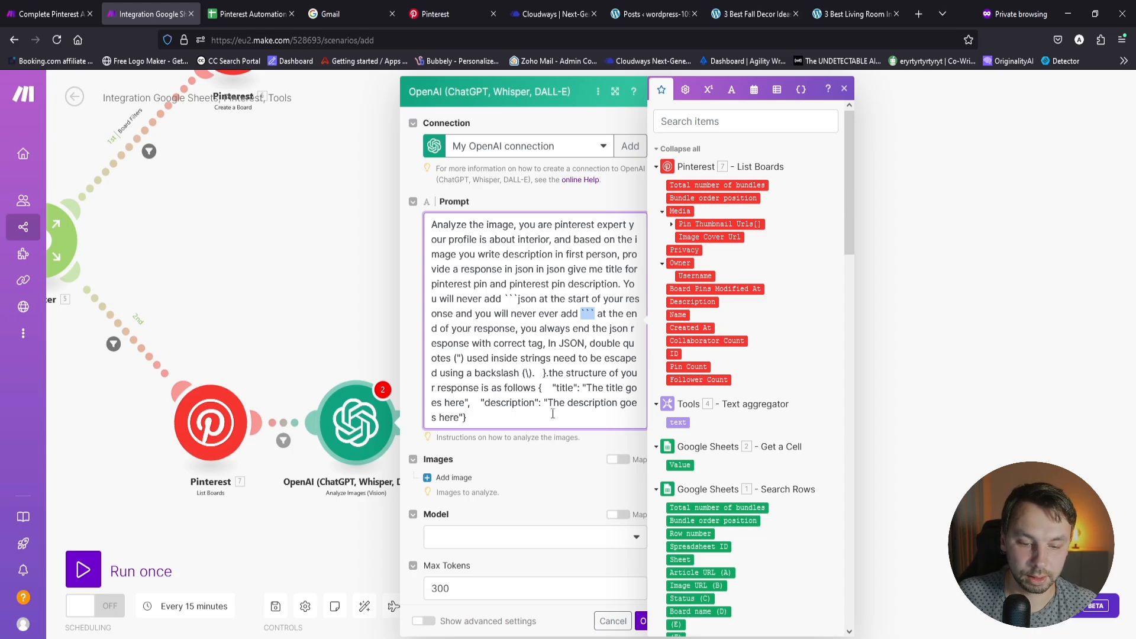
{"action": "left_click_drag", "start_coordinate": [541, 388], "coordinate": [550, 417]}
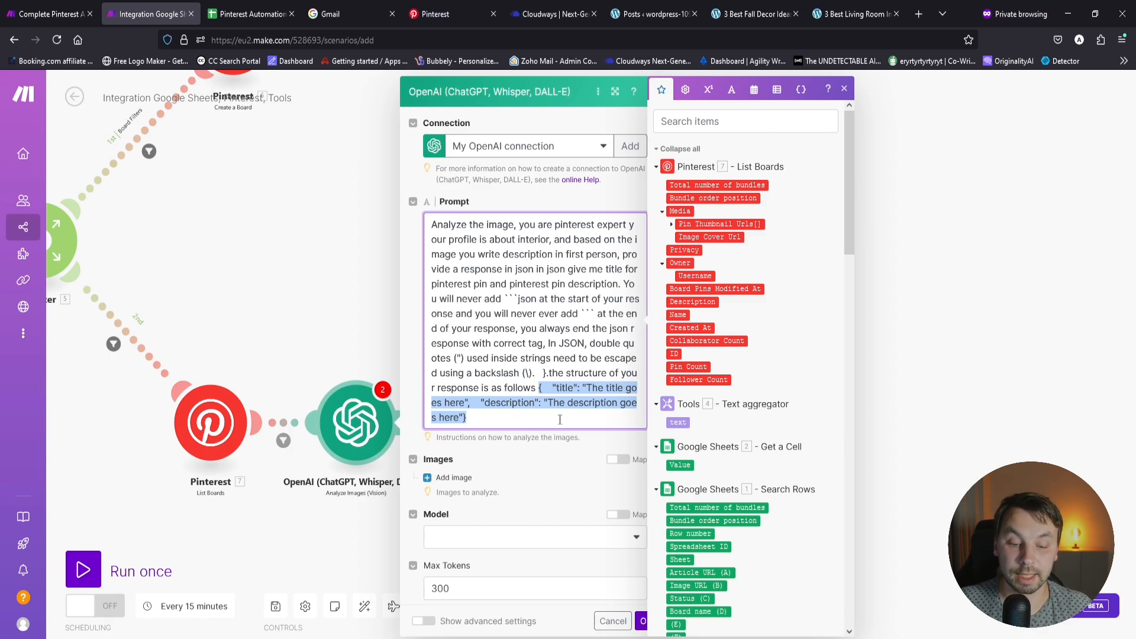
{"action": "left_click", "coordinate": [574, 414]}
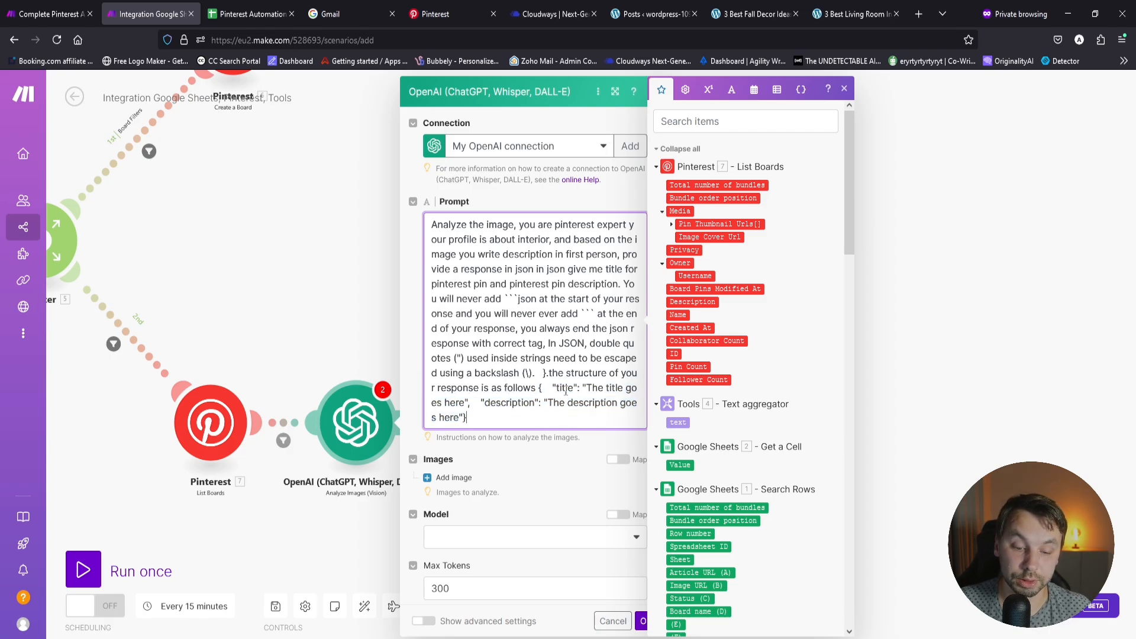
{"action": "key", "text": "ctrl+a"}
{"action": "left_click", "coordinate": [563, 391]}
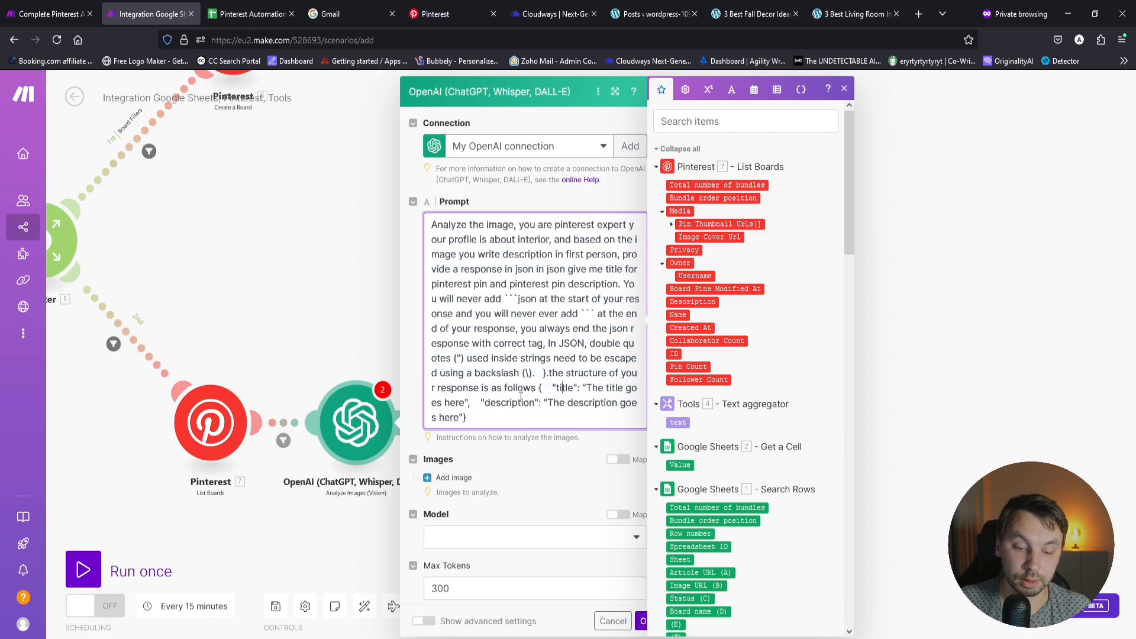
{"action": "double_click", "coordinate": [510, 405]}
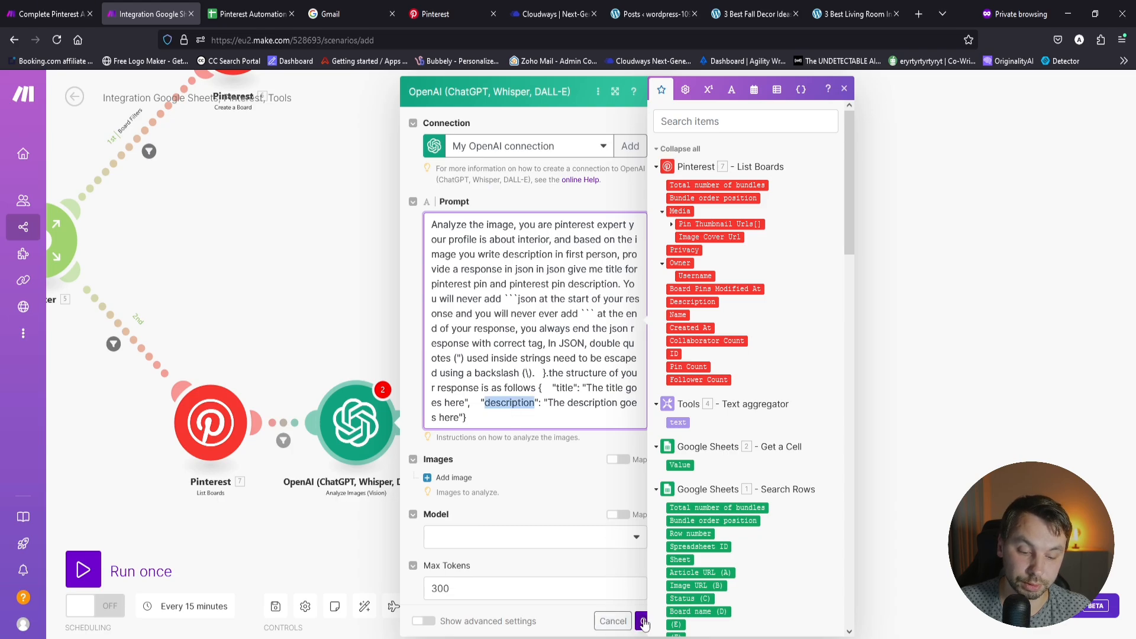
Step: Add one image to the OpenAI module, specified by Image URL and mapped to Image URL (B) from Search Rows
{"action": "scroll", "coordinate": [578, 567], "scroll_direction": "down", "scroll_amount": 2}
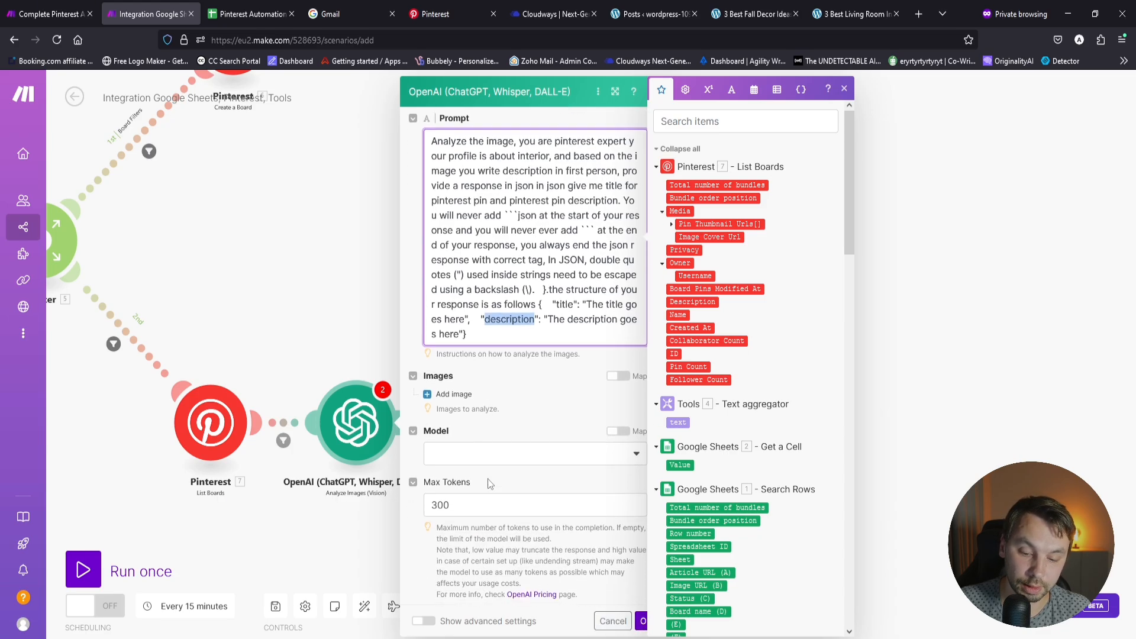
{"action": "left_click", "coordinate": [451, 390]}
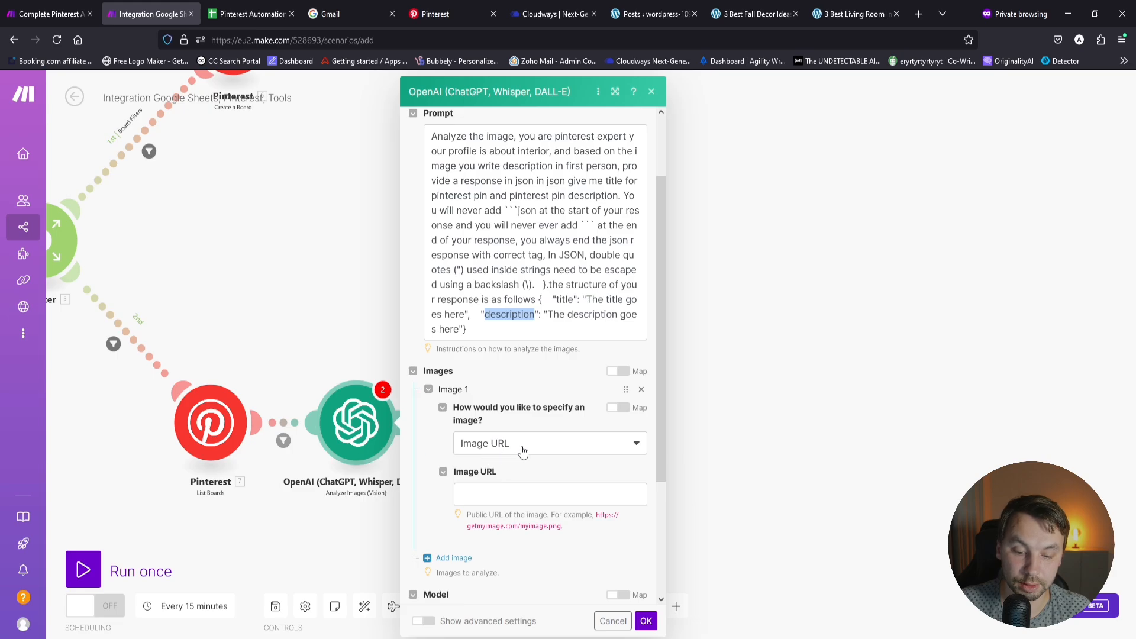
{"action": "left_click", "coordinate": [521, 495]}
{"action": "scroll", "coordinate": [769, 450], "scroll_direction": "down", "scroll_amount": 3}
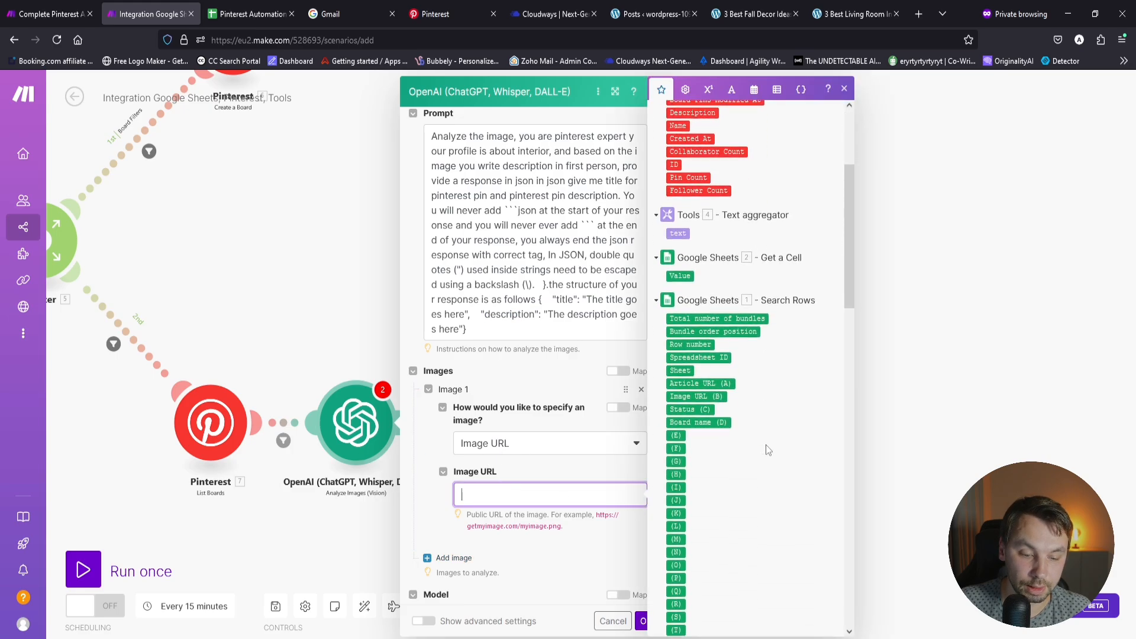
{"action": "left_click", "coordinate": [696, 396]}
Step: Set the OpenAI module's model to gpt-4o-mini-2024-07-18 and Max Tokens to 500, and save its settings
{"action": "scroll", "coordinate": [563, 546], "scroll_direction": "down", "scroll_amount": 3}
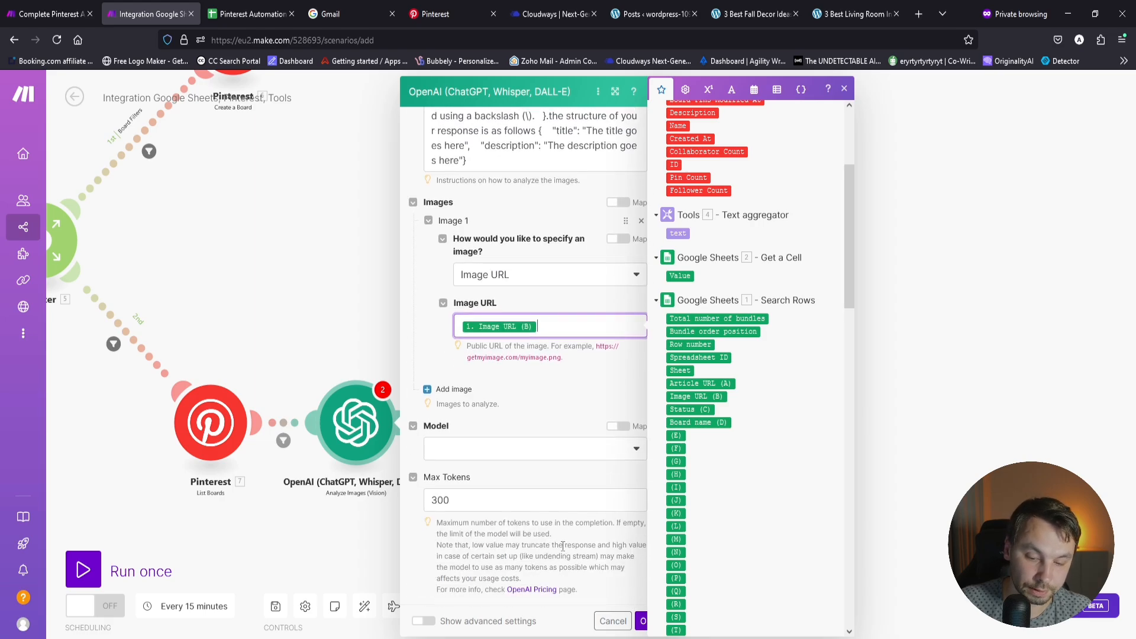
{"action": "left_click", "coordinate": [493, 454]}
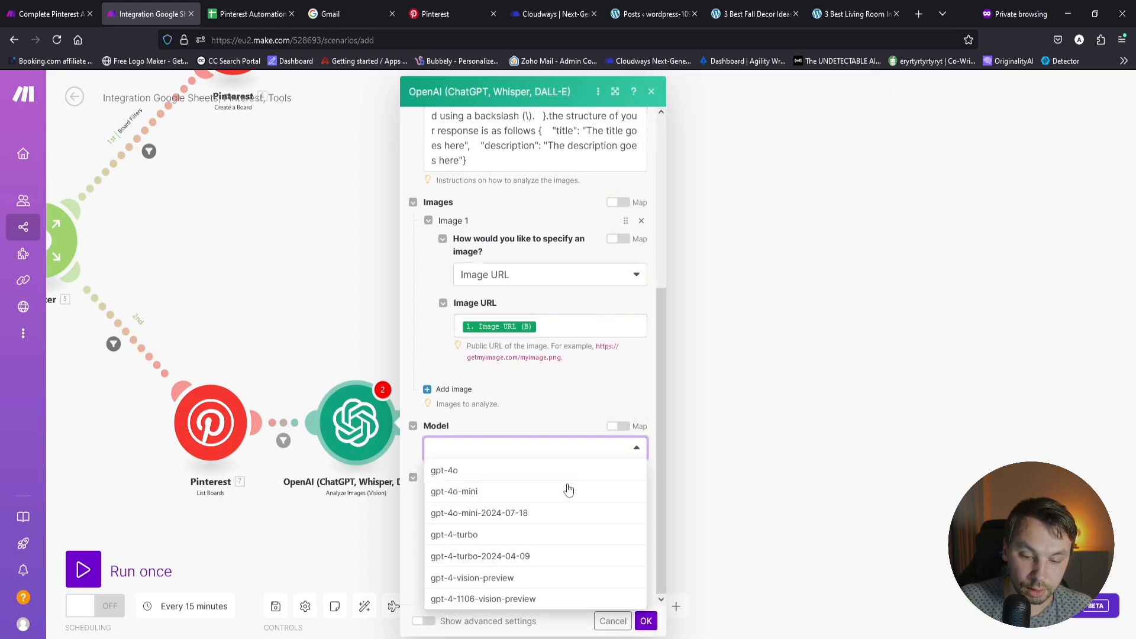
{"action": "left_click", "coordinate": [544, 519]}
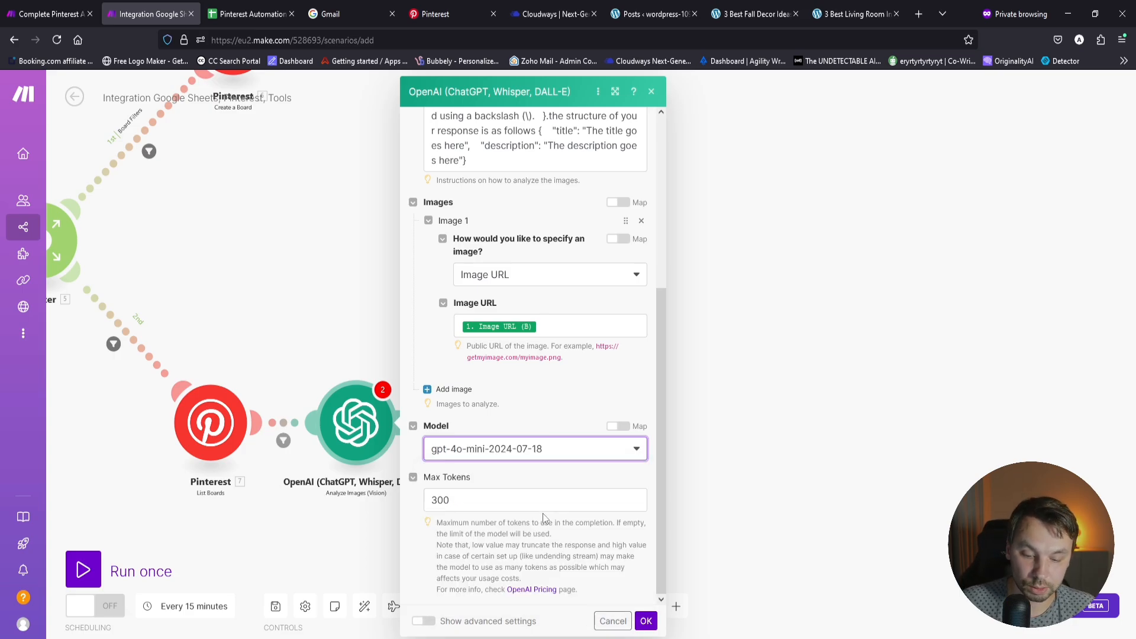
{"action": "left_click", "coordinate": [428, 498]}
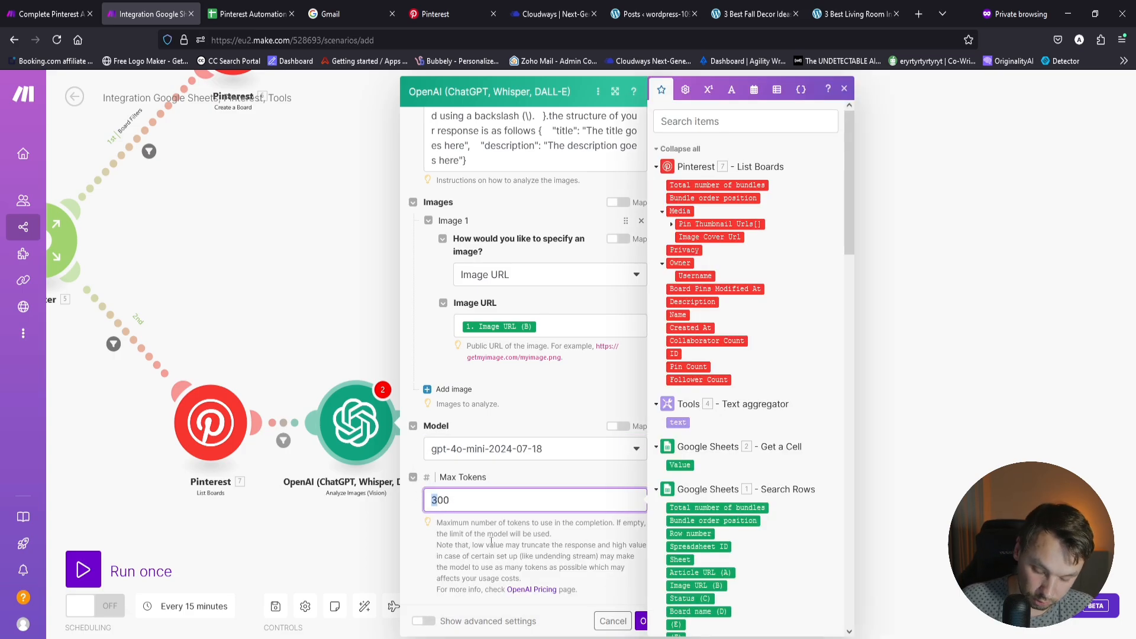
{"action": "type", "text": "5"}
{"action": "left_click", "coordinate": [644, 622]}
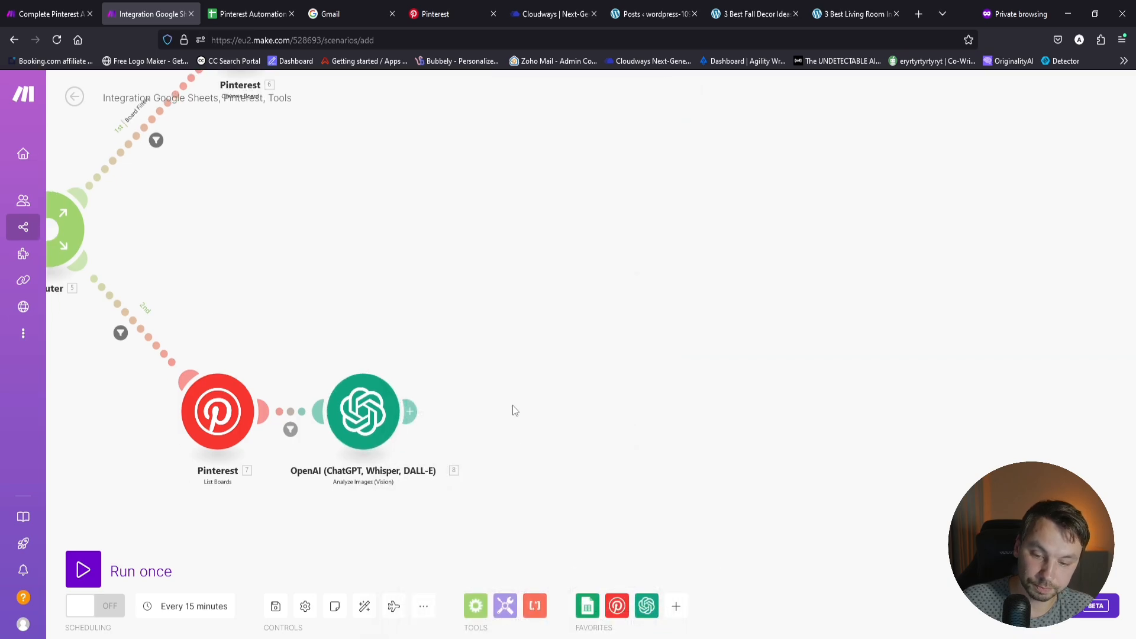
Step: Add a Parse JSON module after OpenAI with the Analyze Images Result as its JSON string and no data structure
{"action": "left_click", "coordinate": [432, 341]}
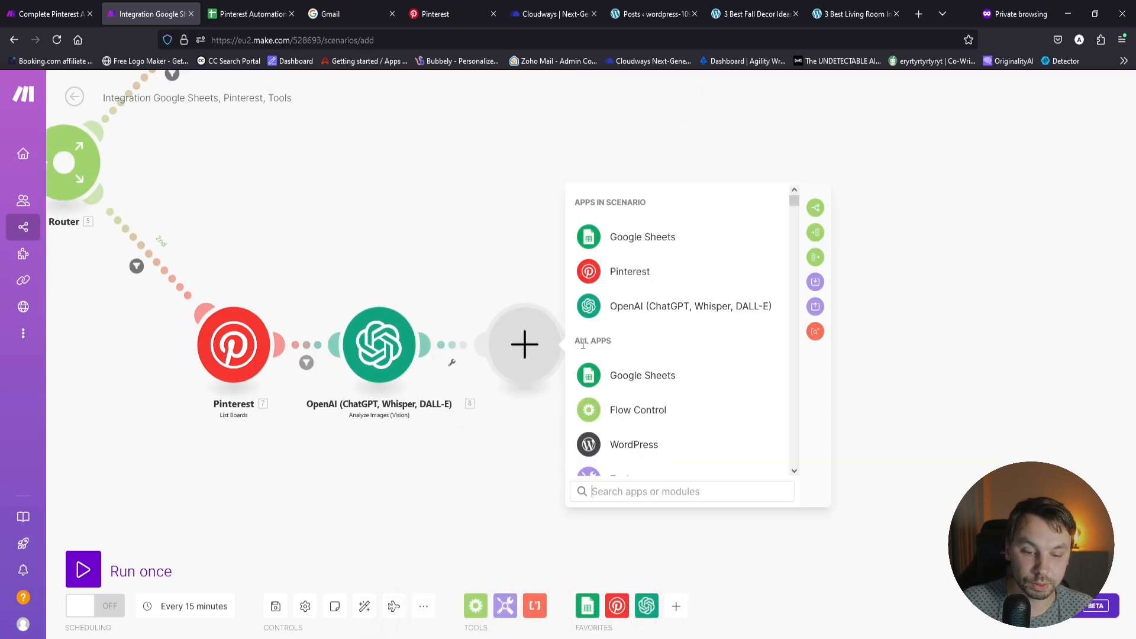
{"action": "type", "text": "jso"}
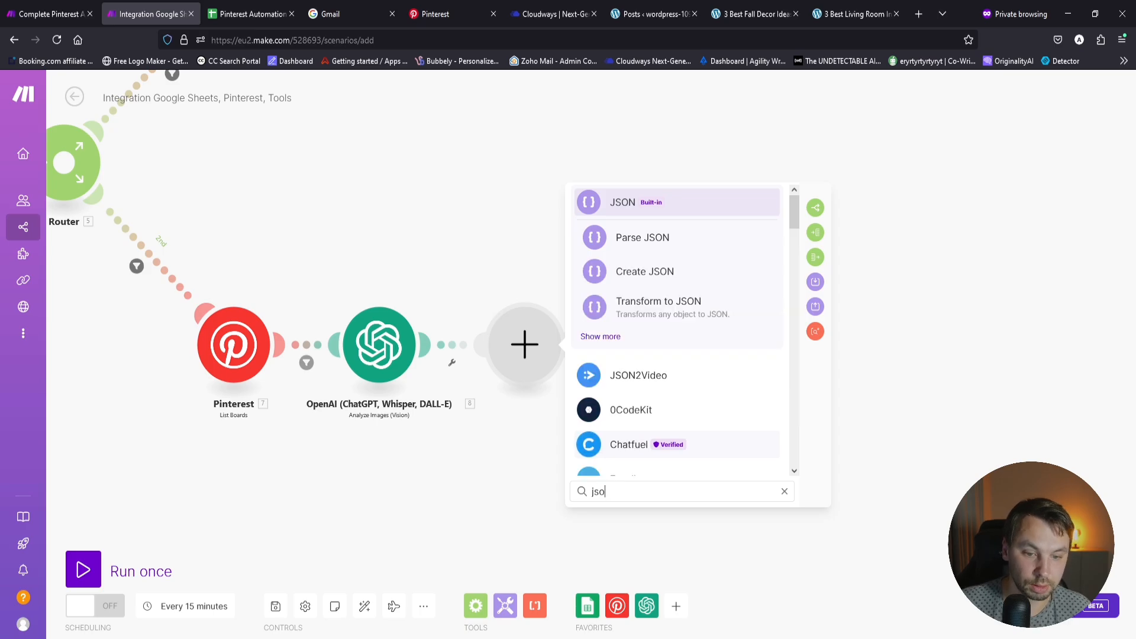
{"action": "left_click", "coordinate": [684, 238]}
{"action": "left_click", "coordinate": [638, 406]}
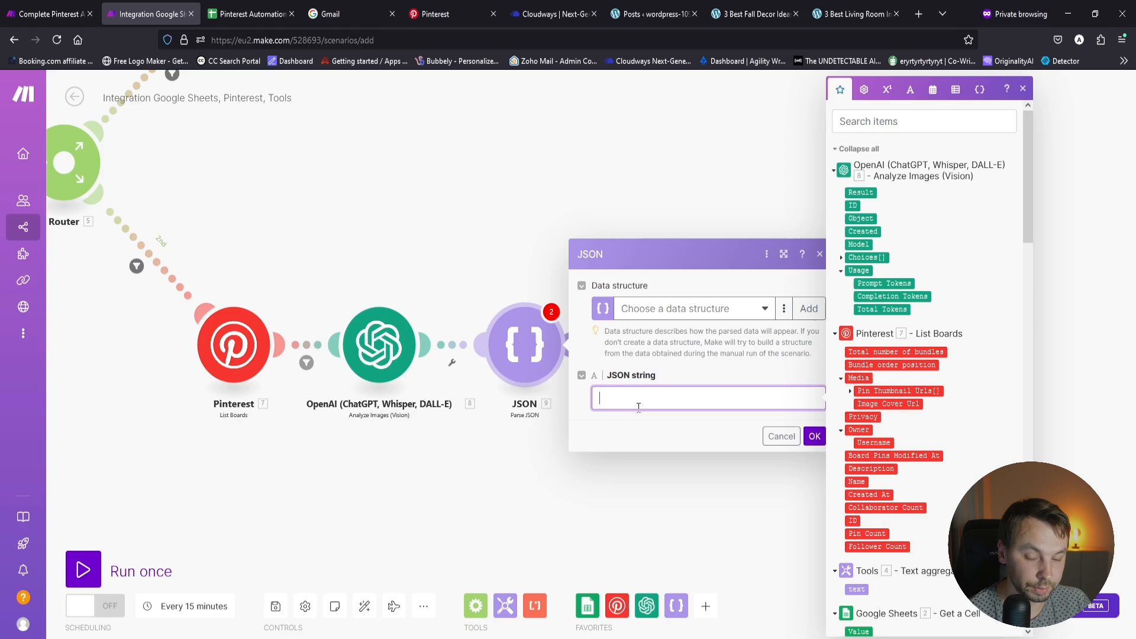
{"action": "left_click", "coordinate": [861, 192]}
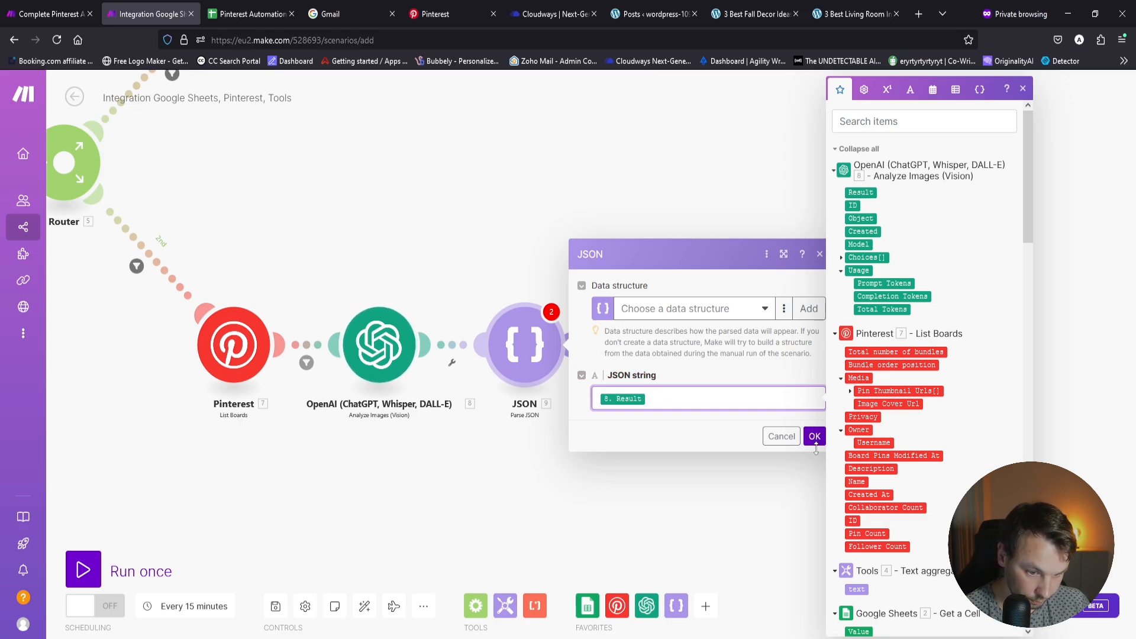
{"action": "left_click", "coordinate": [815, 437]}
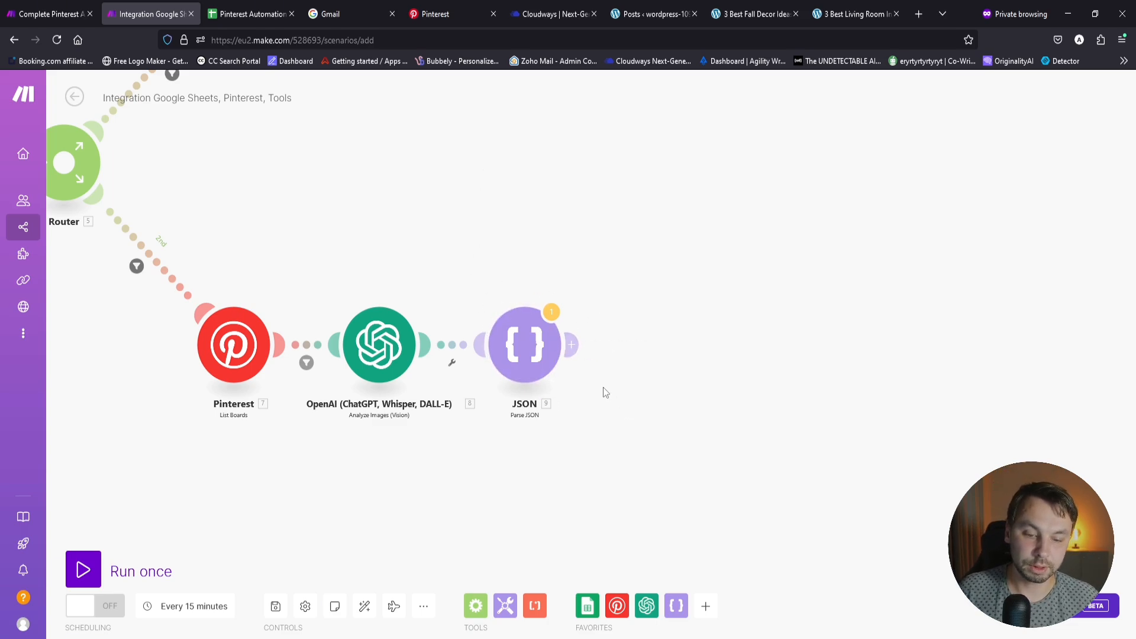
{"action": "left_click", "coordinate": [571, 345]}
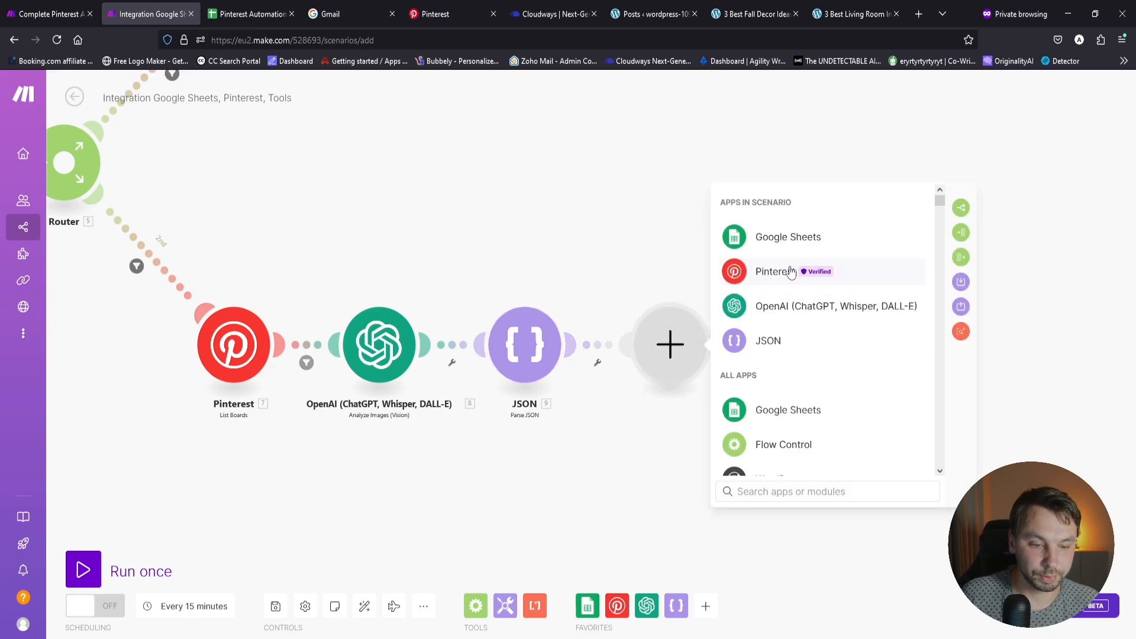
{"action": "left_click", "coordinate": [793, 264]}
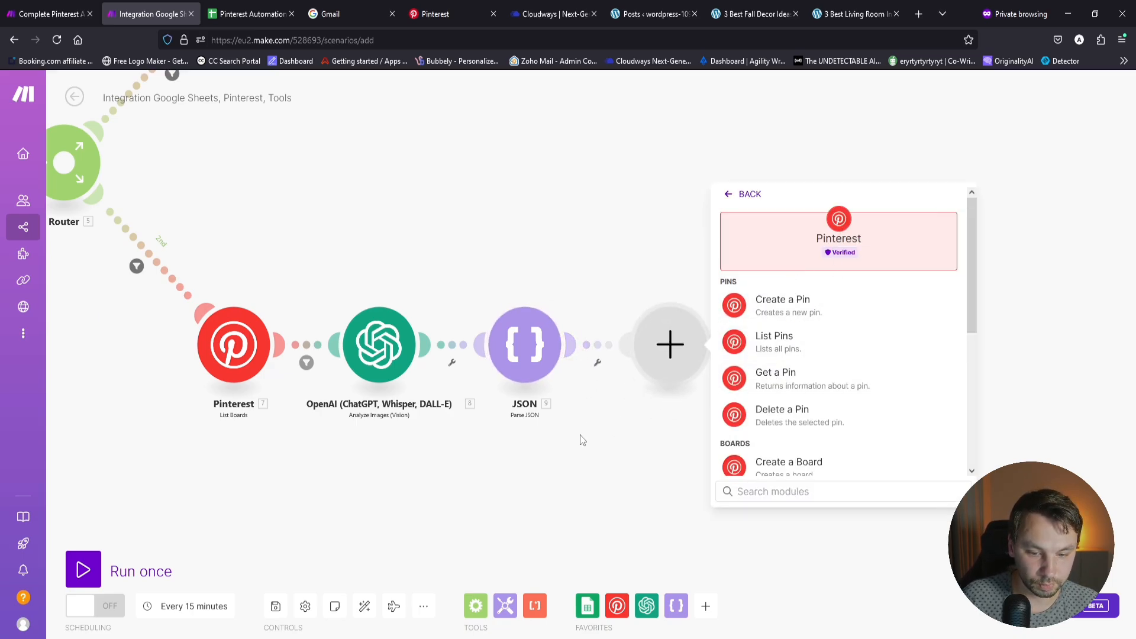
{"action": "left_click_drag", "start_coordinate": [528, 258], "coordinate": [577, 246]}
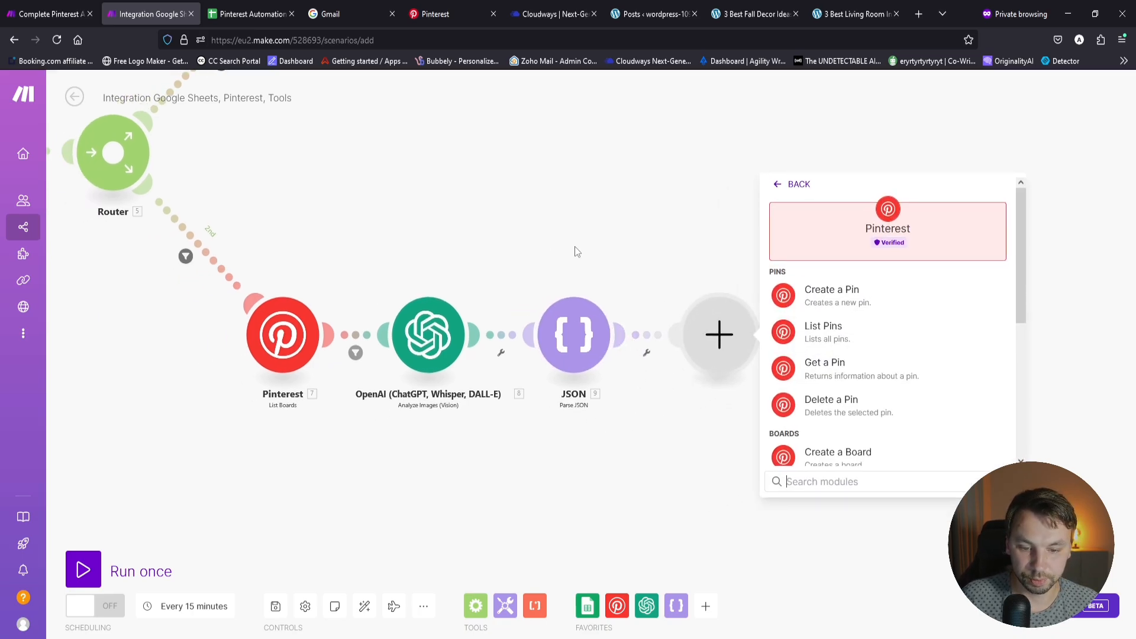
Step: Copy the sample JSON structure with the title and description keys from the end of the OpenAI module's prompt
{"action": "left_click", "coordinate": [424, 342]}
{"action": "left_click_drag", "start_coordinate": [609, 415], "coordinate": [611, 389]}
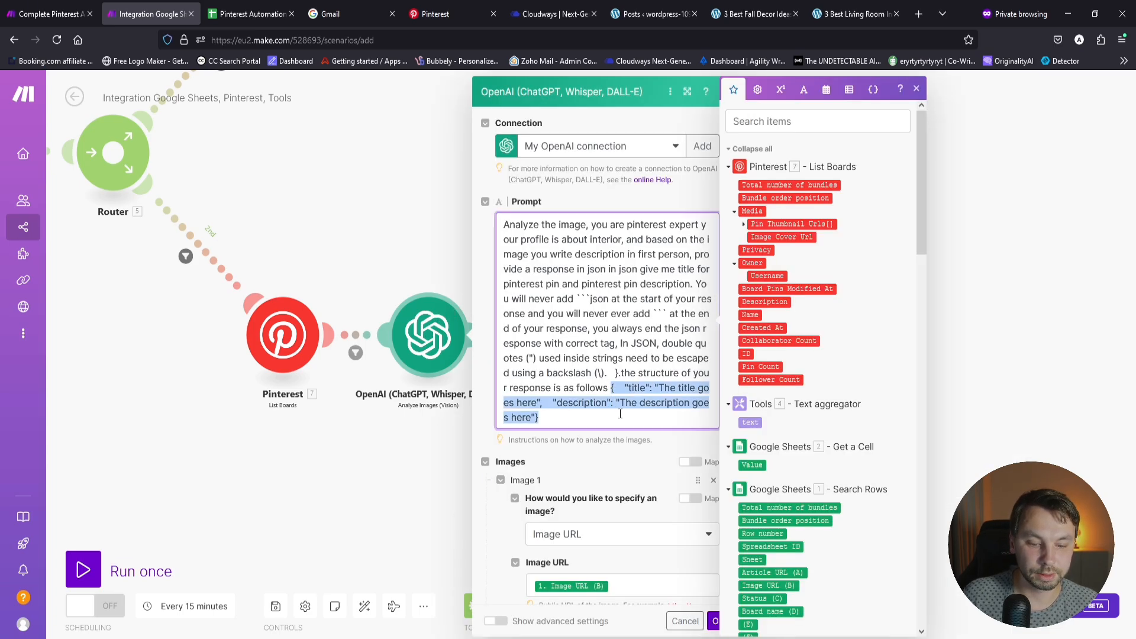
{"action": "left_click", "coordinate": [712, 619]}
Step: Run only the Parse JSON module, using the copied sample JSON structure as the Analyze Images Result
{"action": "right_click", "coordinate": [579, 341]}
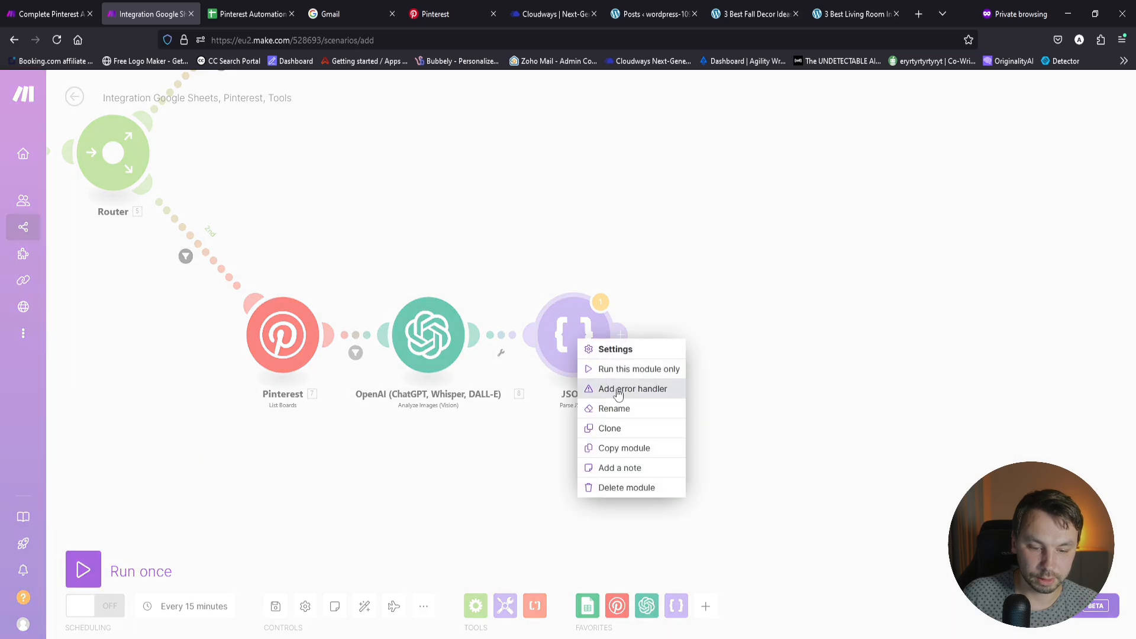
{"action": "left_click", "coordinate": [626, 370]}
{"action": "left_click", "coordinate": [706, 382]}
{"action": "key", "text": "ctrl+v"}
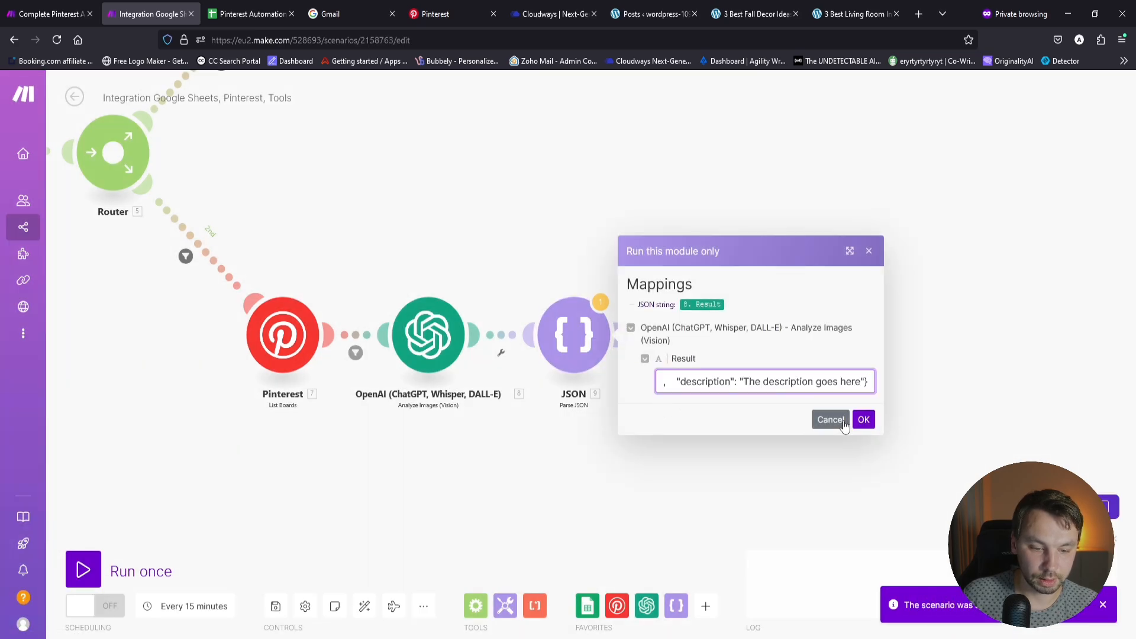
{"action": "left_click", "coordinate": [863, 420]}
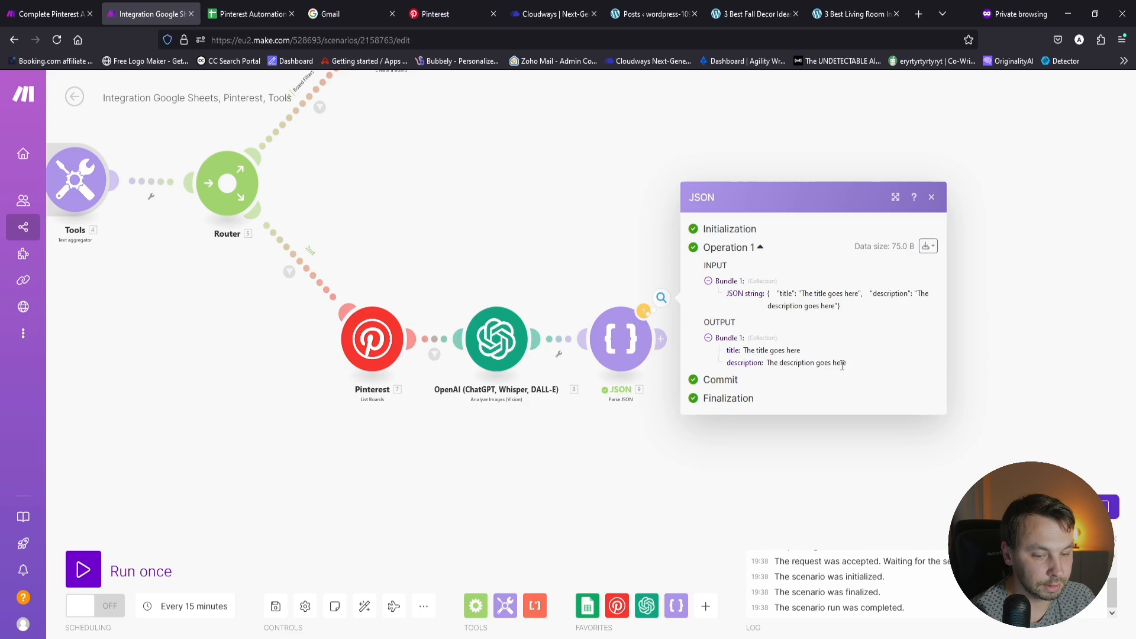
Step: Check the title and description fields in the Parse JSON run output, and look at the module's settings without changing them
{"action": "left_click_drag", "start_coordinate": [733, 351], "coordinate": [790, 354]}
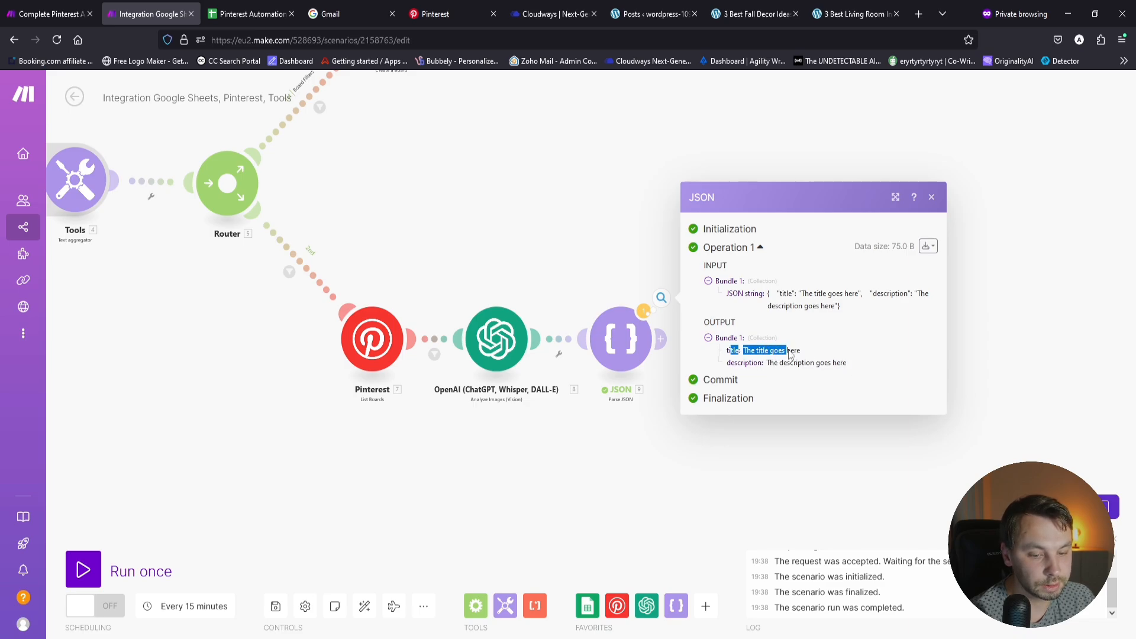
{"action": "left_click", "coordinate": [737, 362]}
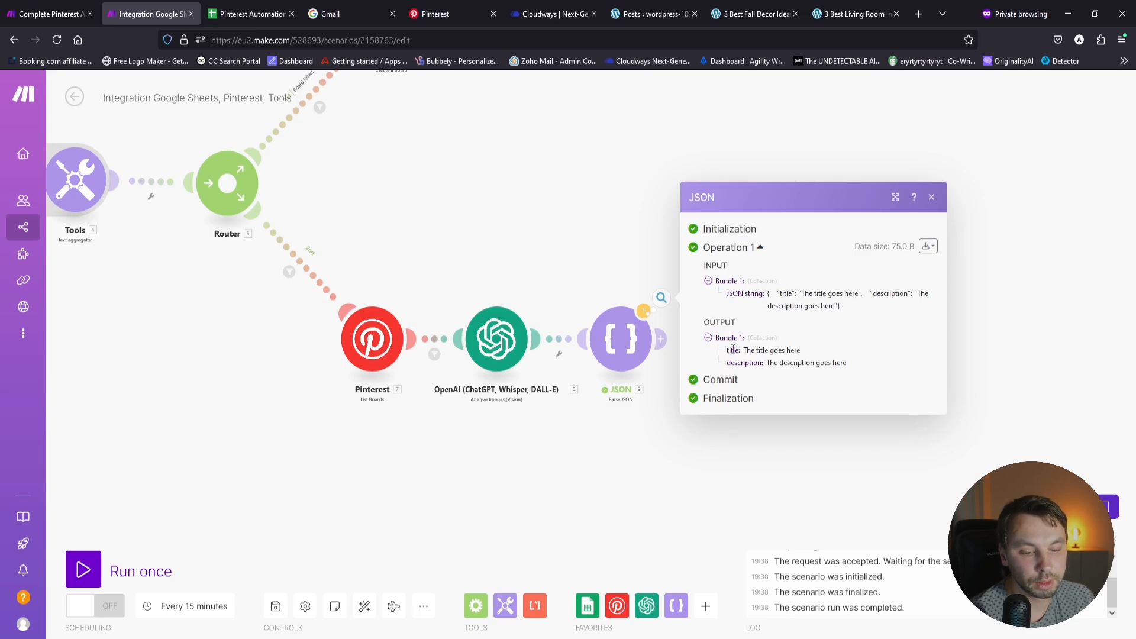
{"action": "left_click_drag", "start_coordinate": [731, 361], "coordinate": [768, 363]}
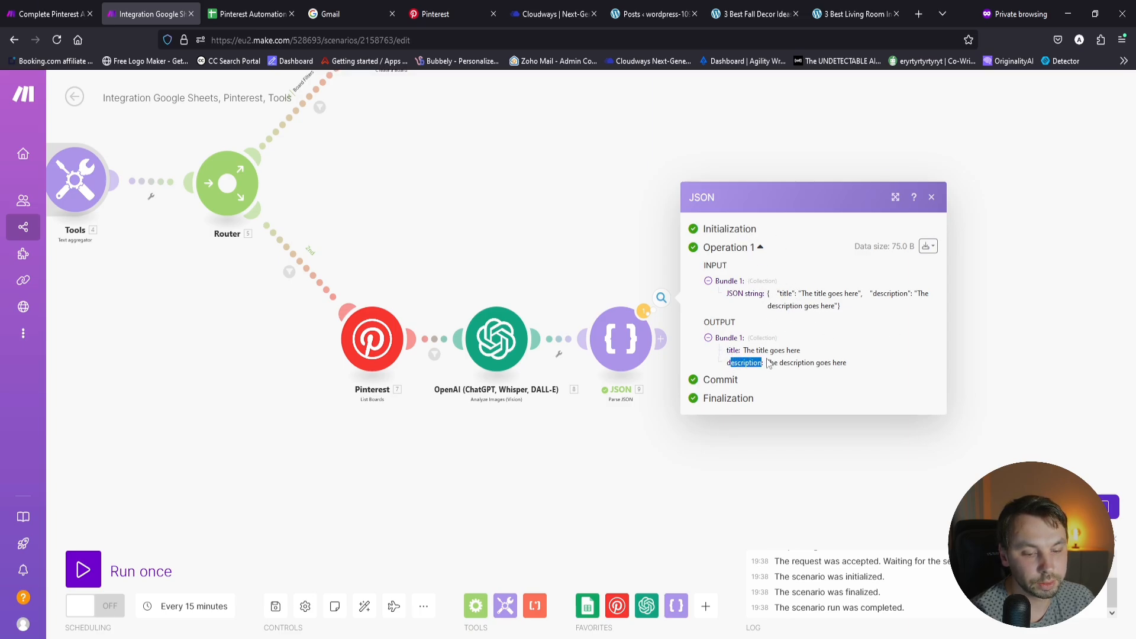
{"action": "left_click", "coordinate": [780, 472]}
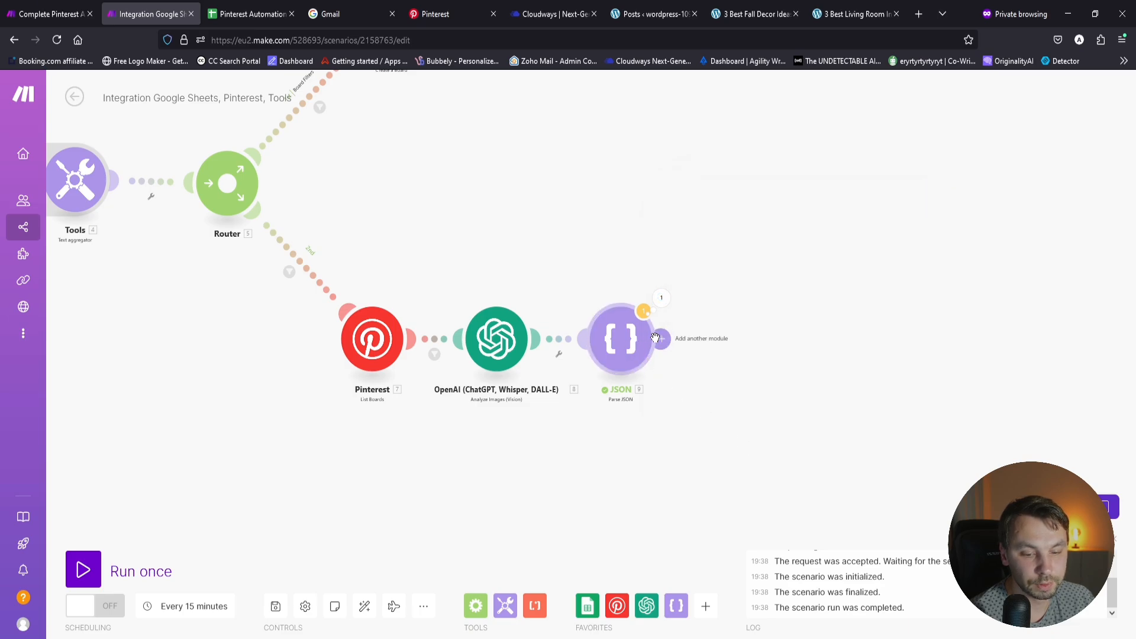
{"action": "left_click", "coordinate": [623, 352]}
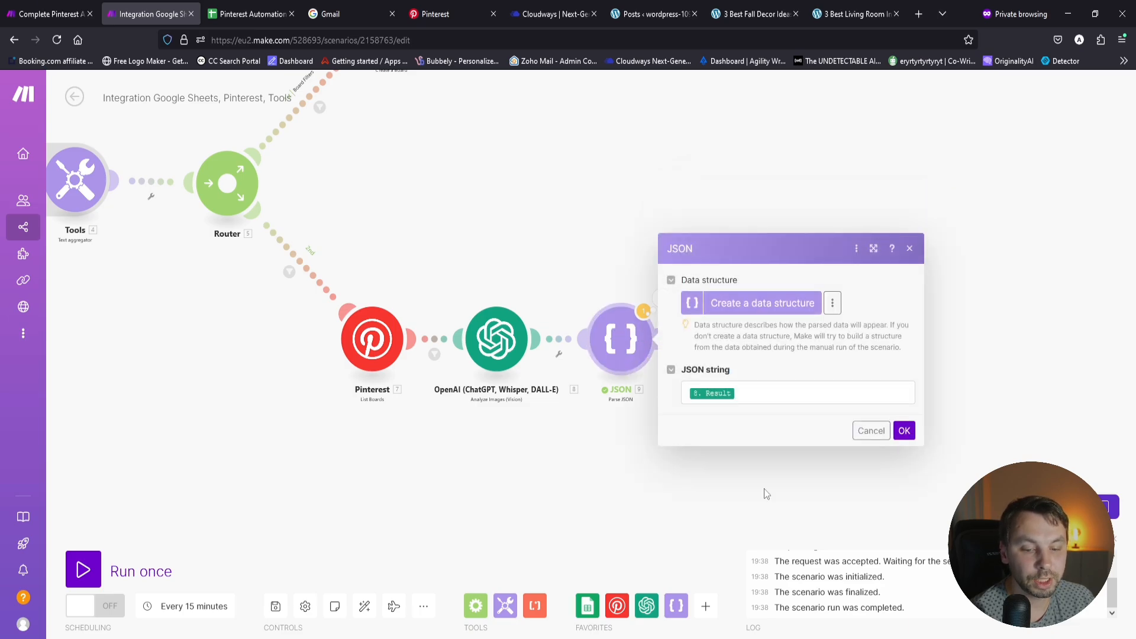
{"action": "left_click", "coordinate": [870, 430]}
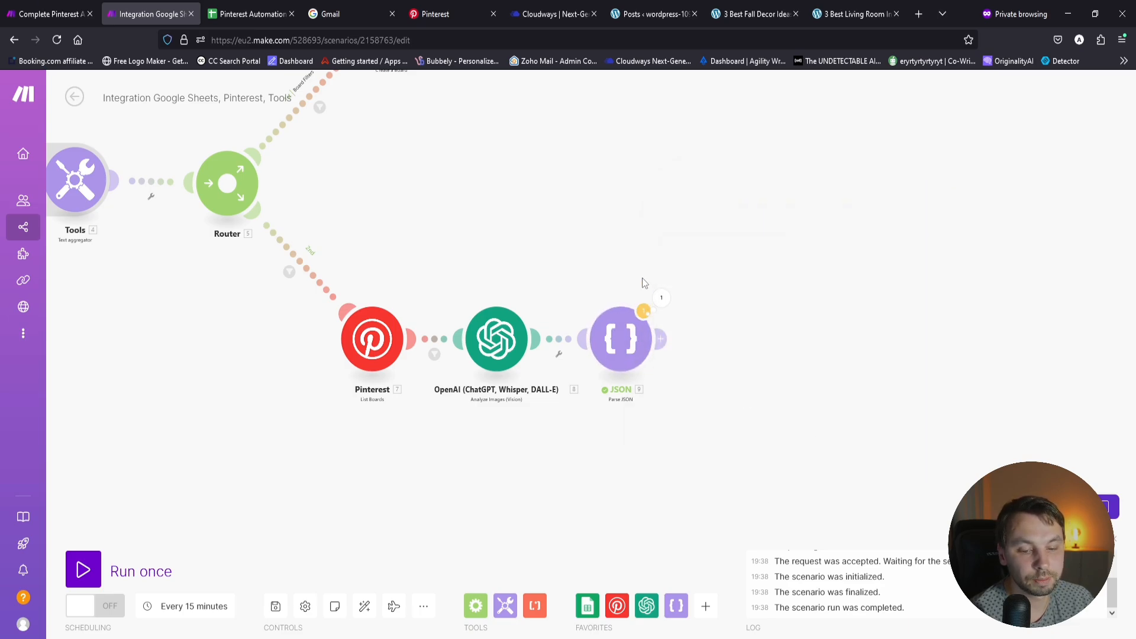
Step: Add a Pinterest Create a Pin module after the Parse JSON module
{"action": "left_click", "coordinate": [662, 338]}
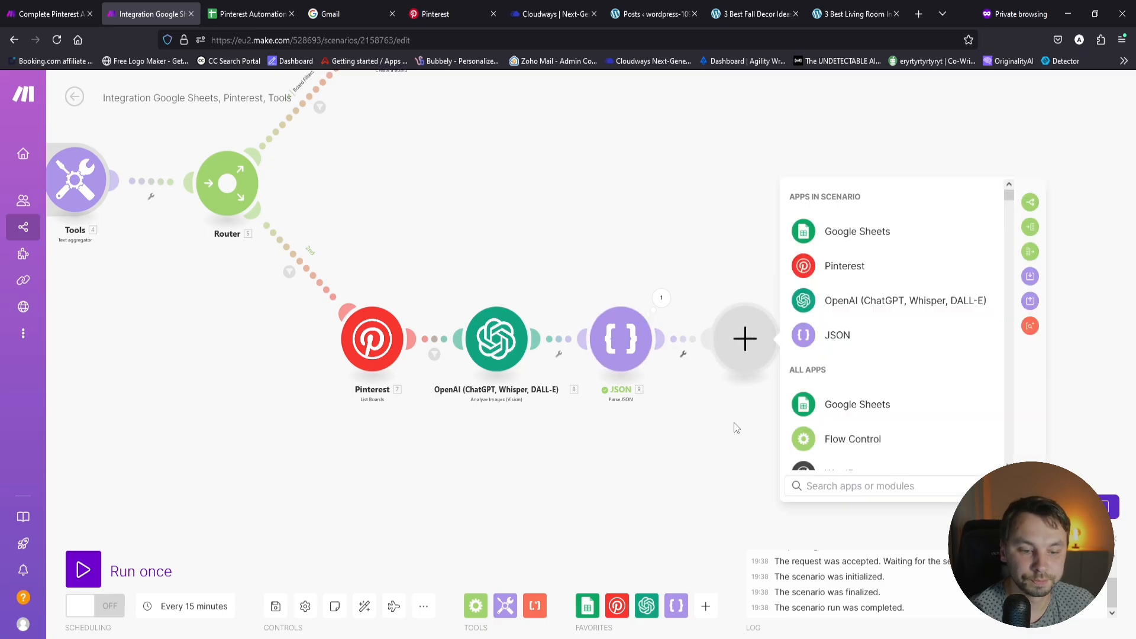
{"action": "left_click", "coordinate": [843, 268]}
{"action": "left_click", "coordinate": [893, 297]}
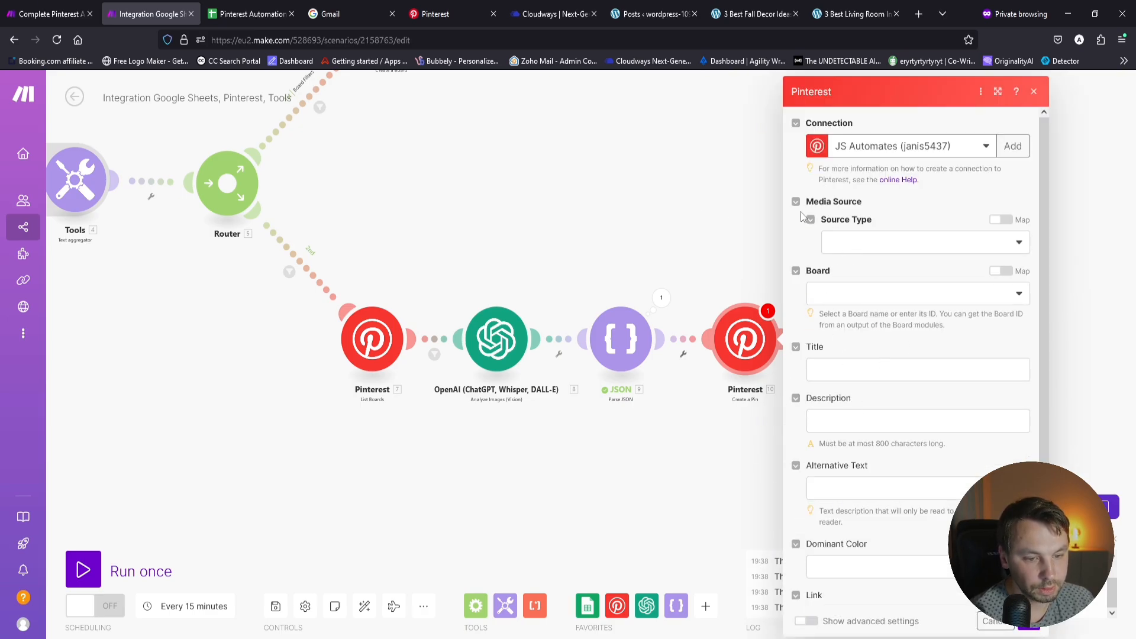
Step: Set the pin's media source type to Image URL and map it to Image URL (B) from Search Rows
{"action": "left_click", "coordinate": [897, 250]}
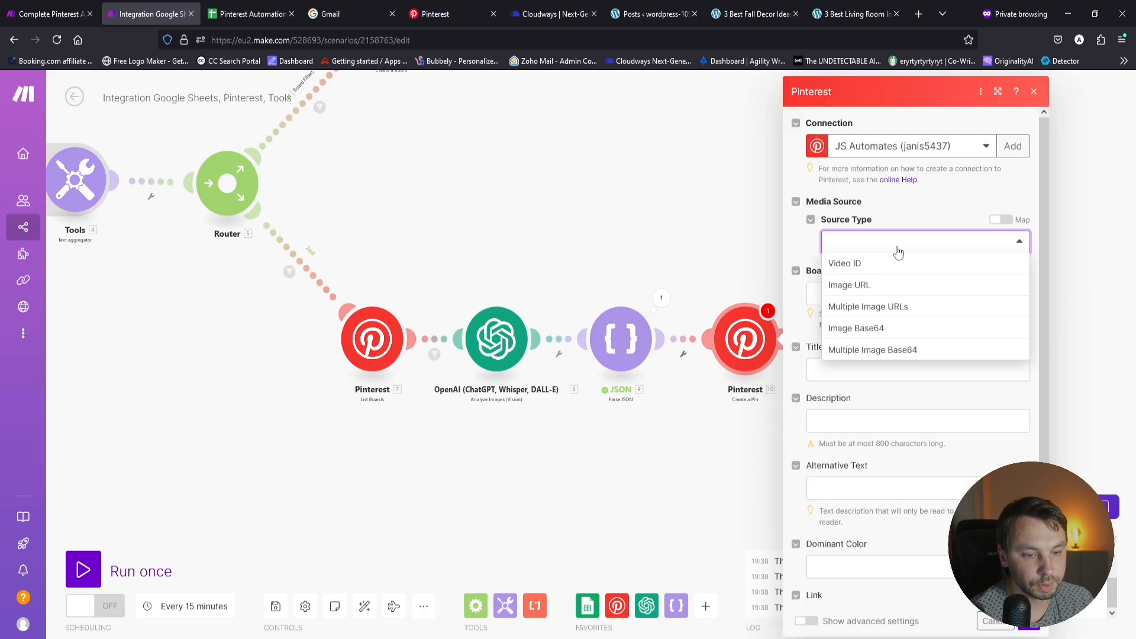
{"action": "left_click", "coordinate": [885, 290]}
{"action": "left_click", "coordinate": [885, 294]}
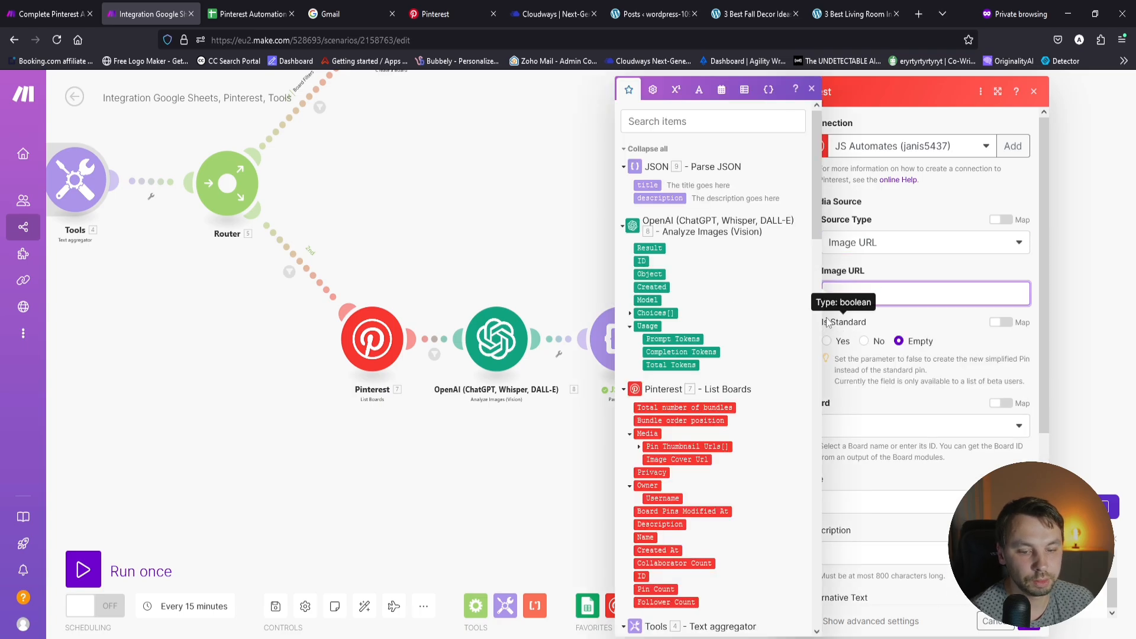
{"action": "scroll", "coordinate": [719, 400], "scroll_direction": "down", "scroll_amount": 7}
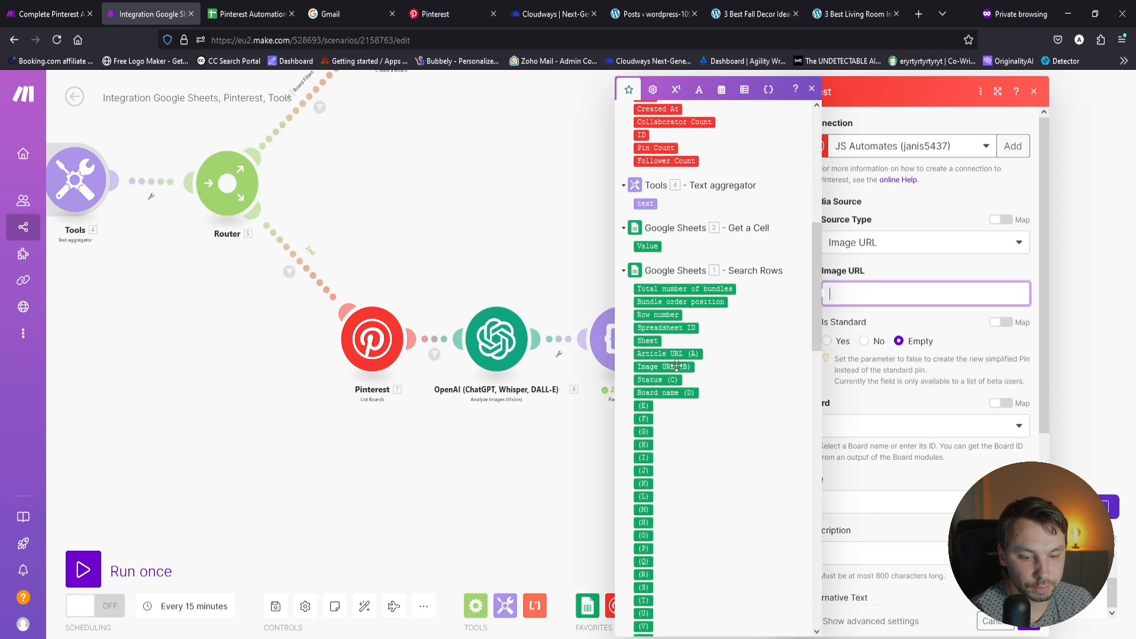
{"action": "left_click", "coordinate": [677, 367]}
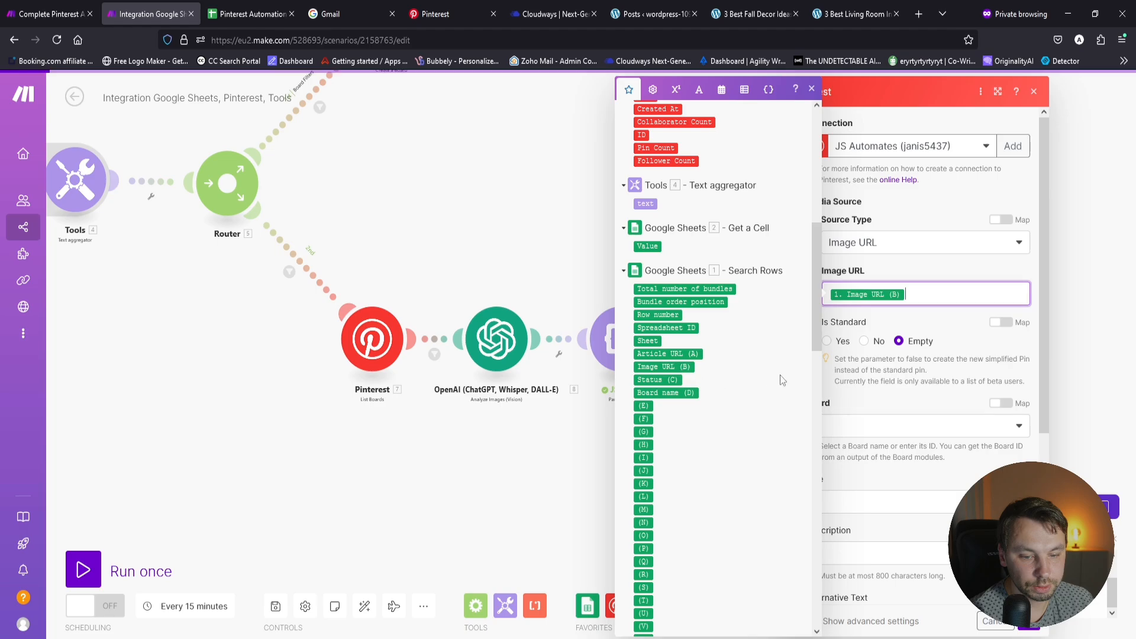
{"action": "left_click", "coordinate": [888, 459]}
Step: Turn on mapping for the pin's Board and map it to the ID from the Pinterest List Boards module
{"action": "left_click", "coordinate": [847, 427]}
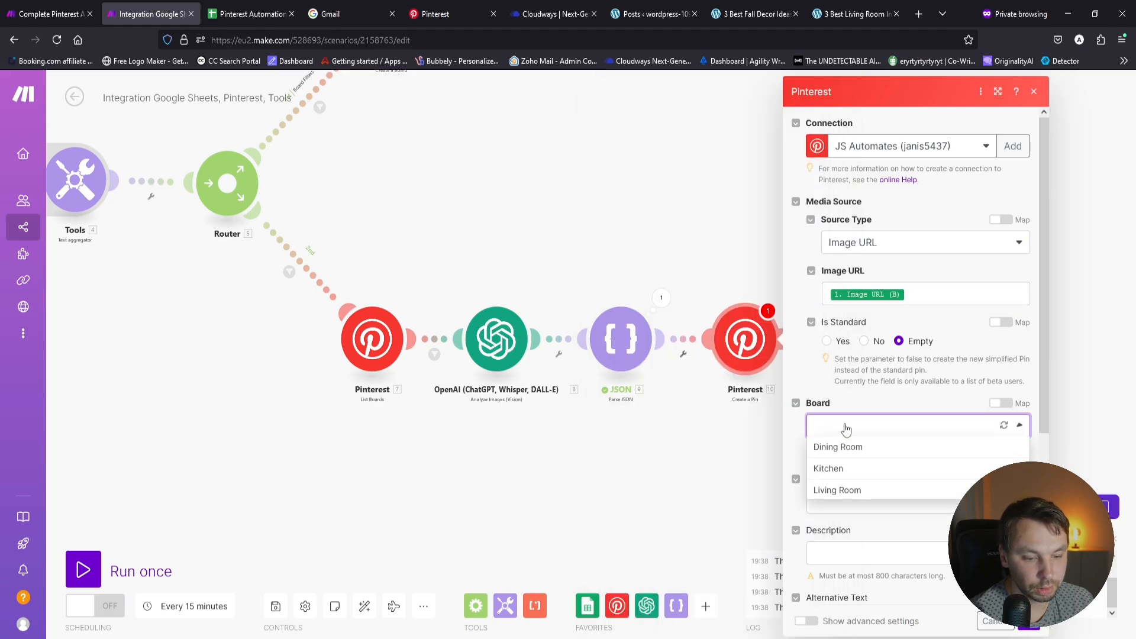
{"action": "left_click", "coordinate": [832, 405]}
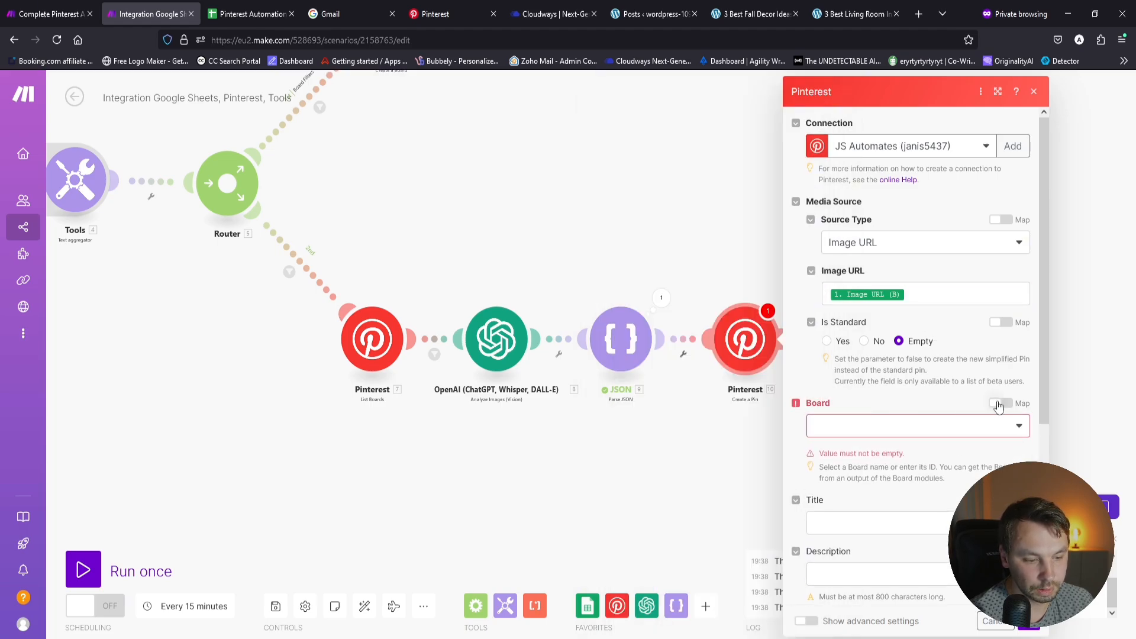
{"action": "left_click", "coordinate": [1002, 404]}
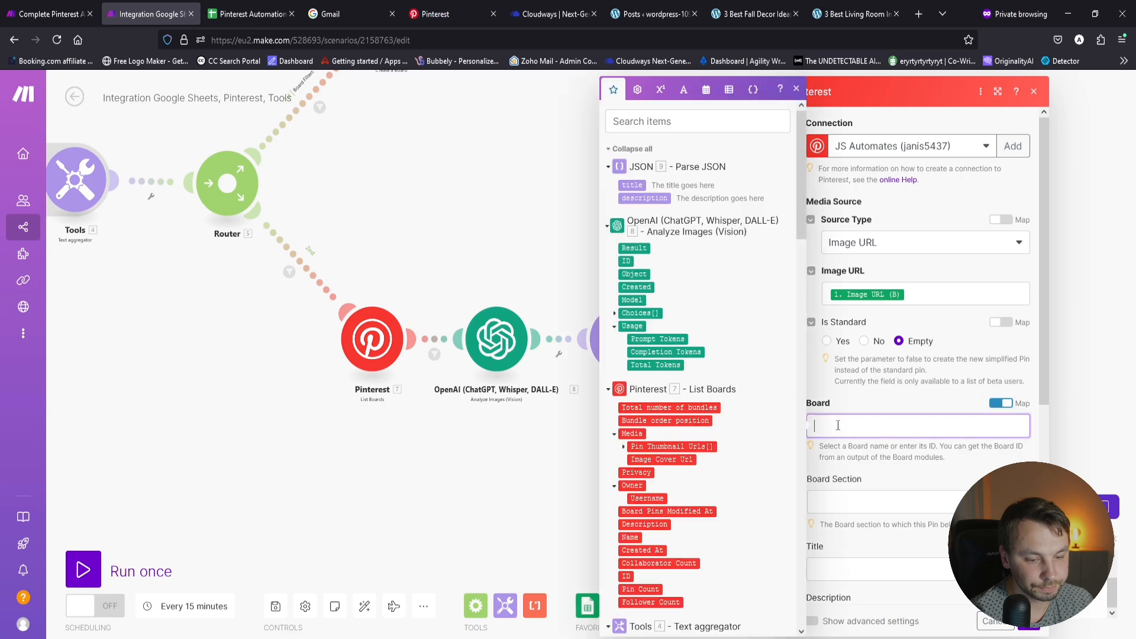
{"action": "scroll", "coordinate": [671, 510], "scroll_direction": "down", "scroll_amount": 1}
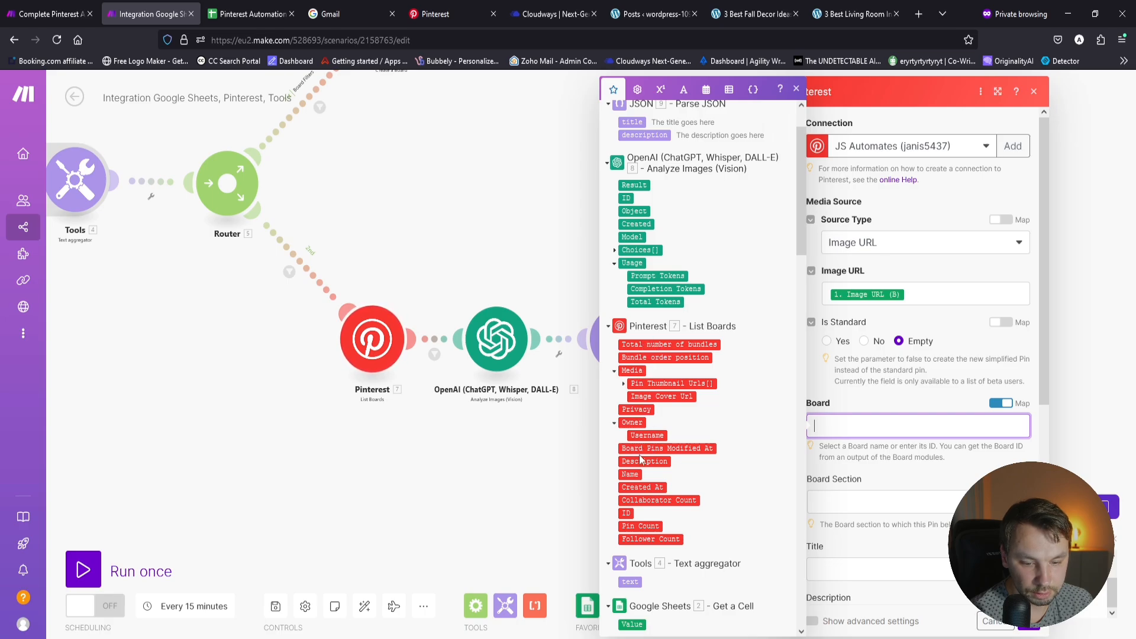
{"action": "left_click", "coordinate": [626, 513]}
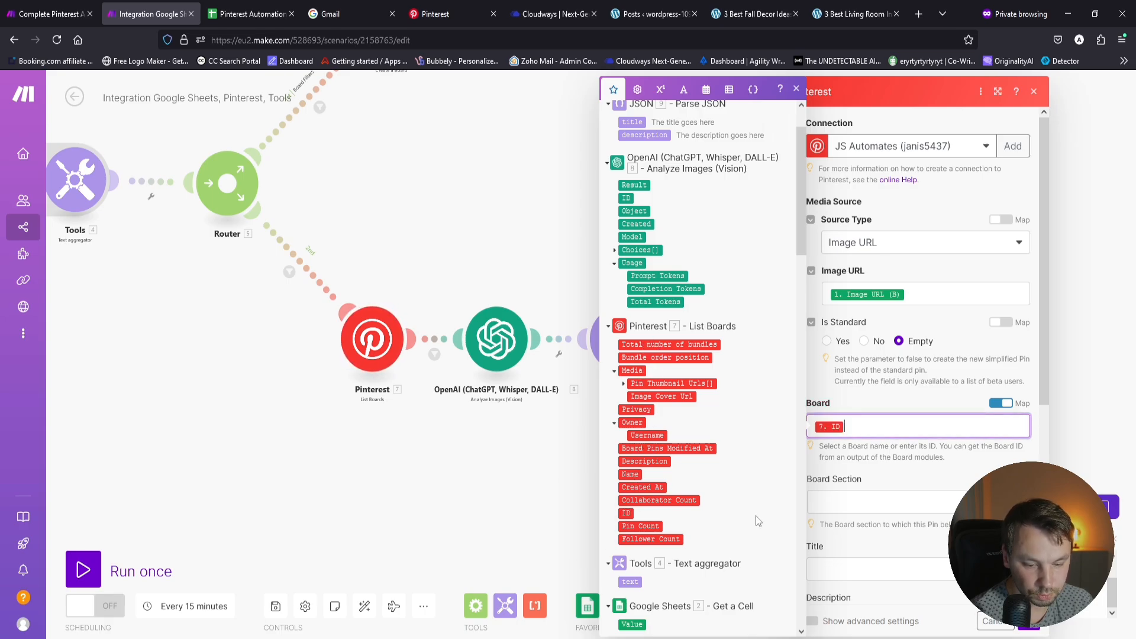
{"action": "left_click", "coordinate": [903, 466]}
Step: Map the pin's Title to title from Parse JSON and open its Description for mapping
{"action": "scroll", "coordinate": [895, 335], "scroll_direction": "down", "scroll_amount": 2}
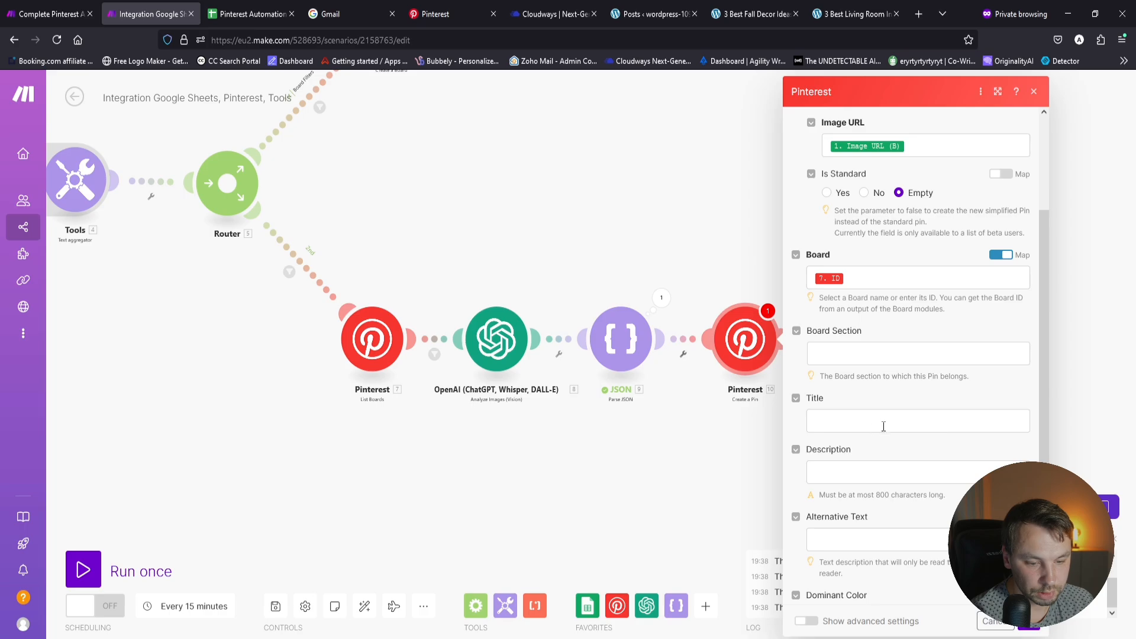
{"action": "scroll", "coordinate": [883, 426], "scroll_direction": "down", "scroll_amount": 1}
{"action": "left_click", "coordinate": [853, 345]}
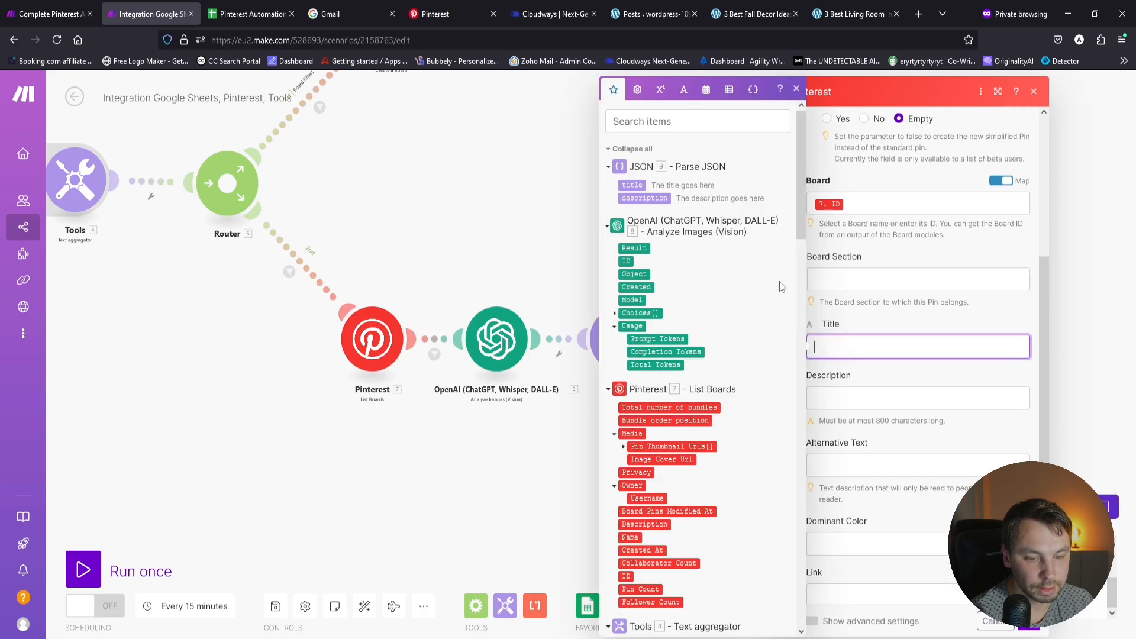
{"action": "left_click", "coordinate": [638, 181]}
{"action": "key", "text": "Tab"}
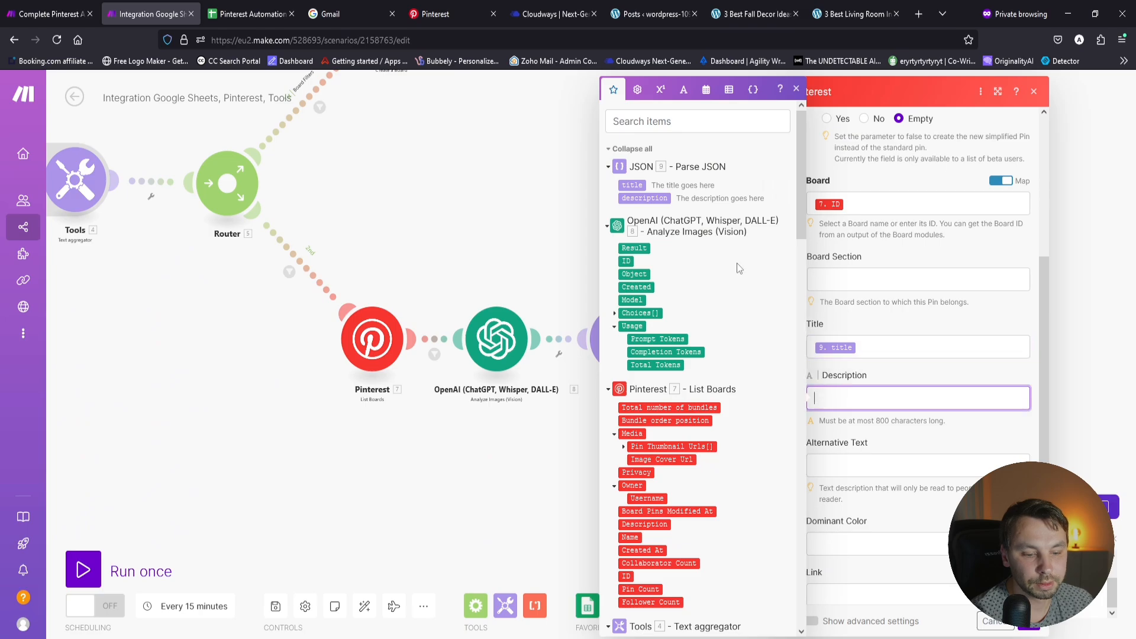
Step: Map the pin's Description to the JSON description and its Link to Article URL (A), and save the Create a Pin module
{"action": "left_click", "coordinate": [644, 199]}
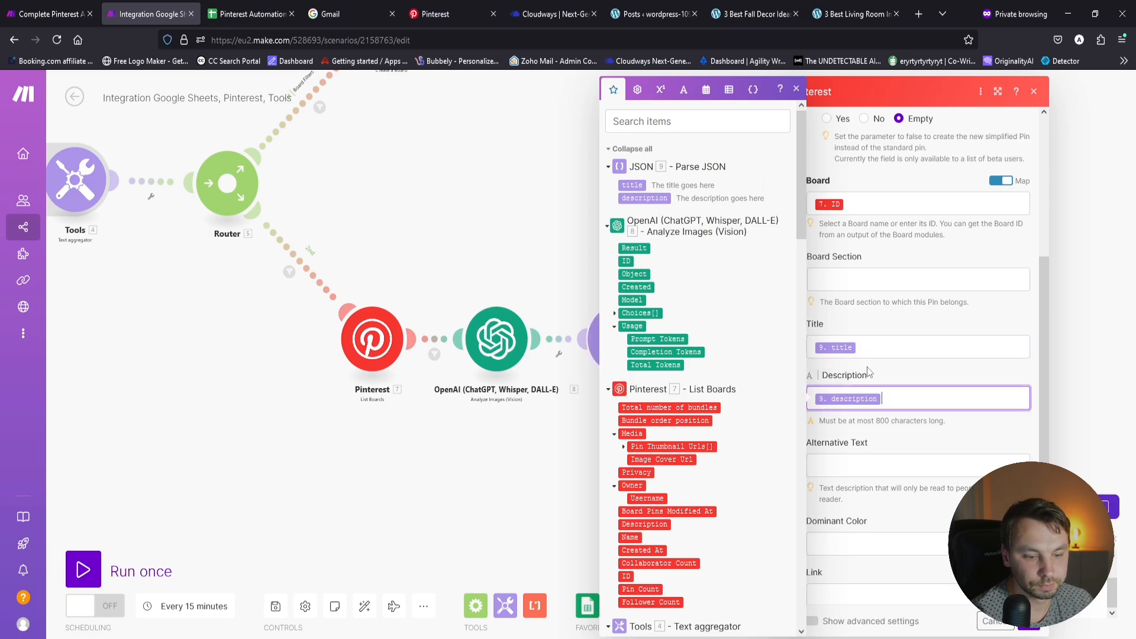
{"action": "left_click", "coordinate": [910, 438]}
{"action": "scroll", "coordinate": [909, 473], "scroll_direction": "down", "scroll_amount": 2}
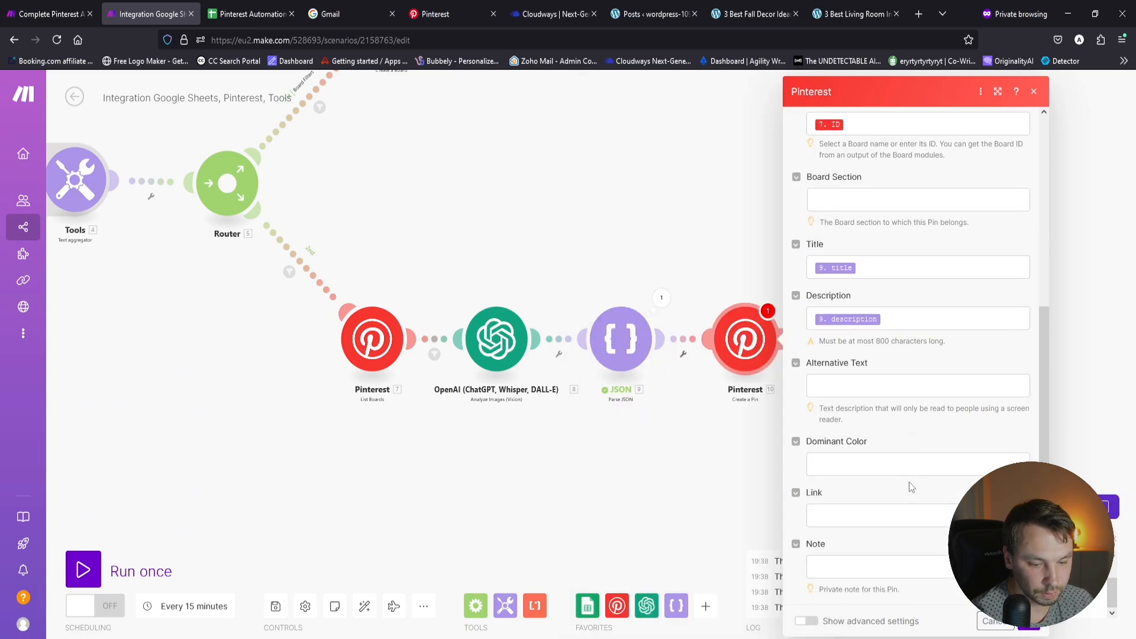
{"action": "left_click", "coordinate": [849, 516]}
{"action": "scroll", "coordinate": [705, 439], "scroll_direction": "down", "scroll_amount": 10}
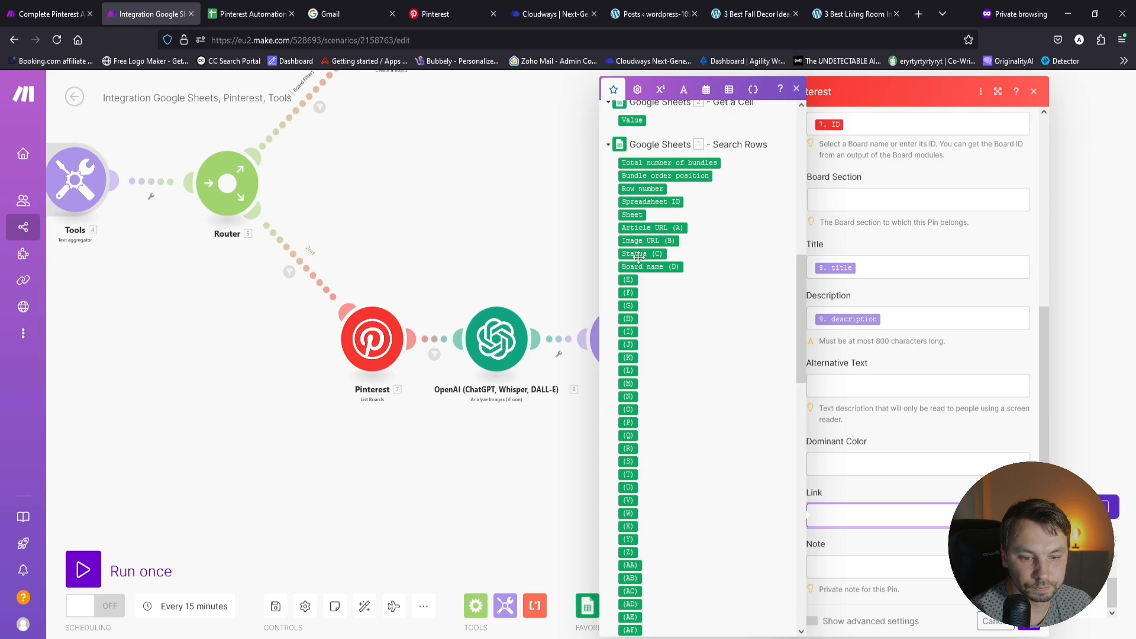
{"action": "left_click", "coordinate": [638, 229]}
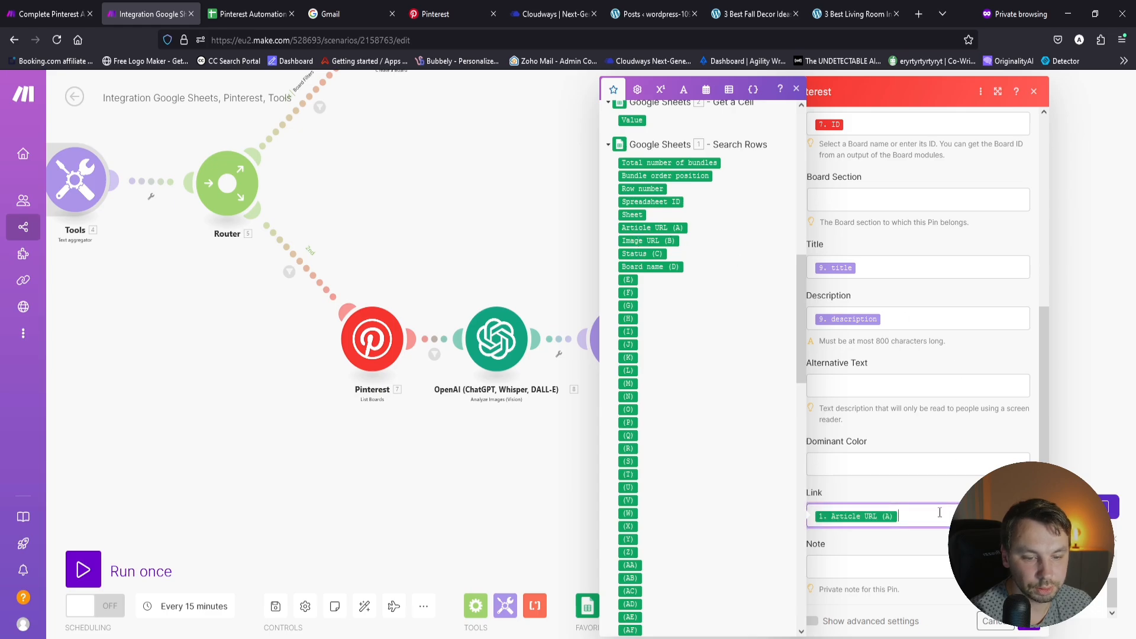
{"action": "left_click", "coordinate": [996, 625]}
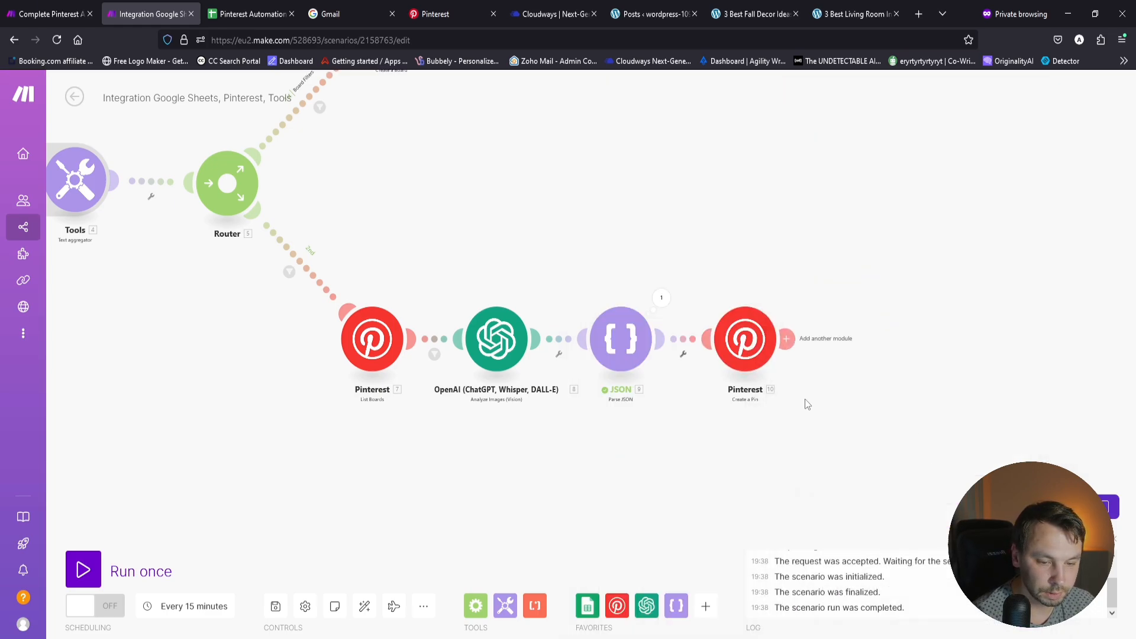
Step: Copy the OpenAI, JSON and Create a Pin modules together from the router's lower route
{"action": "scroll", "coordinate": [651, 426], "scroll_direction": "down", "scroll_amount": 2}
{"action": "left_click_drag", "start_coordinate": [723, 390], "coordinate": [704, 428]}
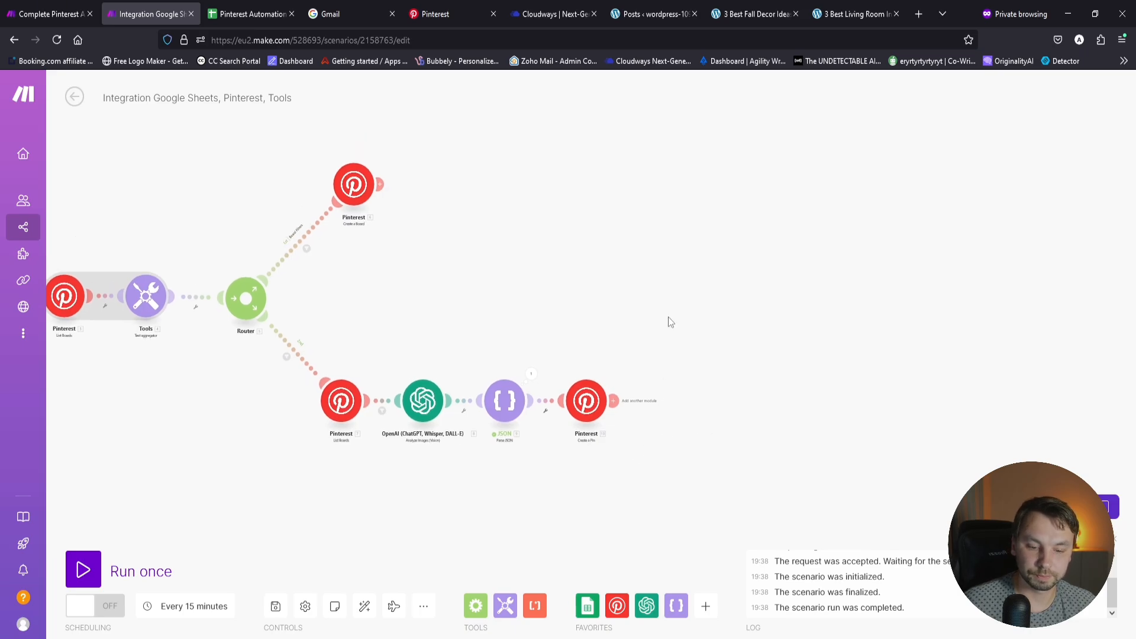
{"action": "left_click_drag", "start_coordinate": [669, 320], "coordinate": [637, 298]}
{"action": "left_click_drag", "start_coordinate": [623, 458], "coordinate": [369, 294]}
{"action": "right_click", "coordinate": [397, 385]}
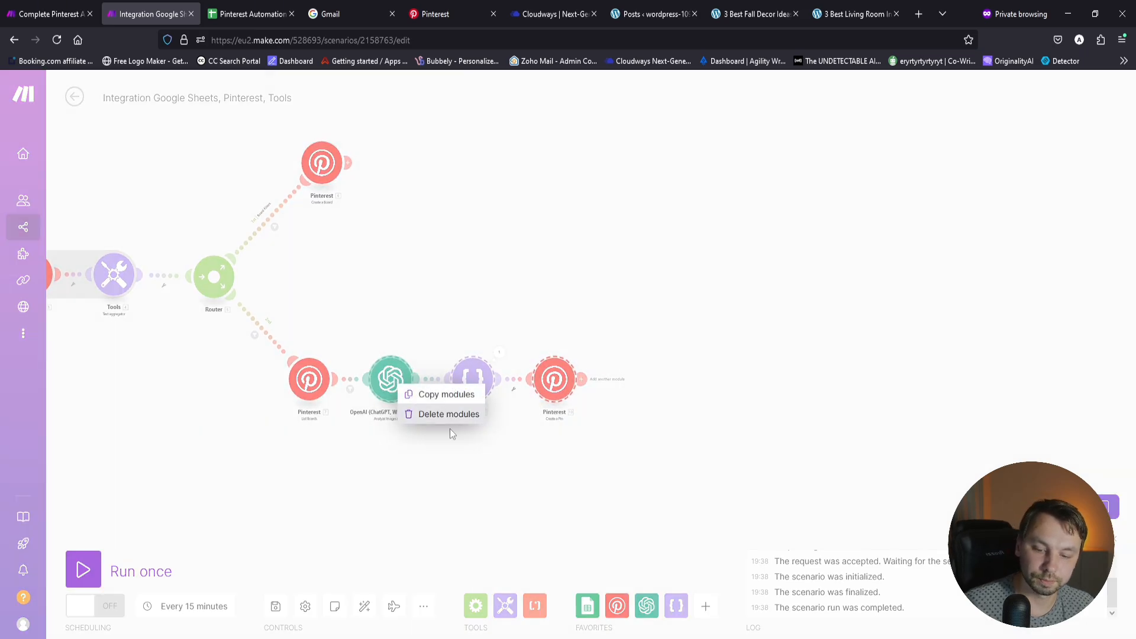
{"action": "left_click", "coordinate": [441, 393]}
Step: Paste the copied modules and connect them after the Create a Board module on the upper route
{"action": "right_click", "coordinate": [415, 155]}
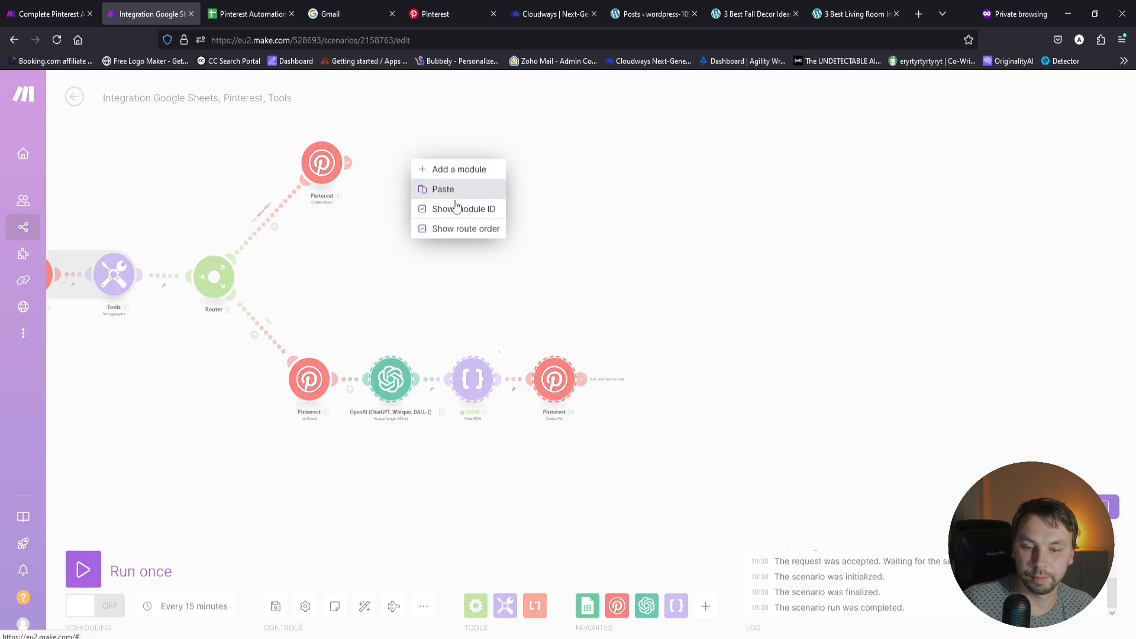
{"action": "left_click", "coordinate": [450, 188]}
{"action": "left_click_drag", "start_coordinate": [768, 262], "coordinate": [613, 246]}
{"action": "left_click_drag", "start_coordinate": [565, 190], "coordinate": [692, 197]}
Step: Remove the board name condition from the filter between Create a Board and the copied OpenAI module
{"action": "left_click", "coordinate": [651, 195]}
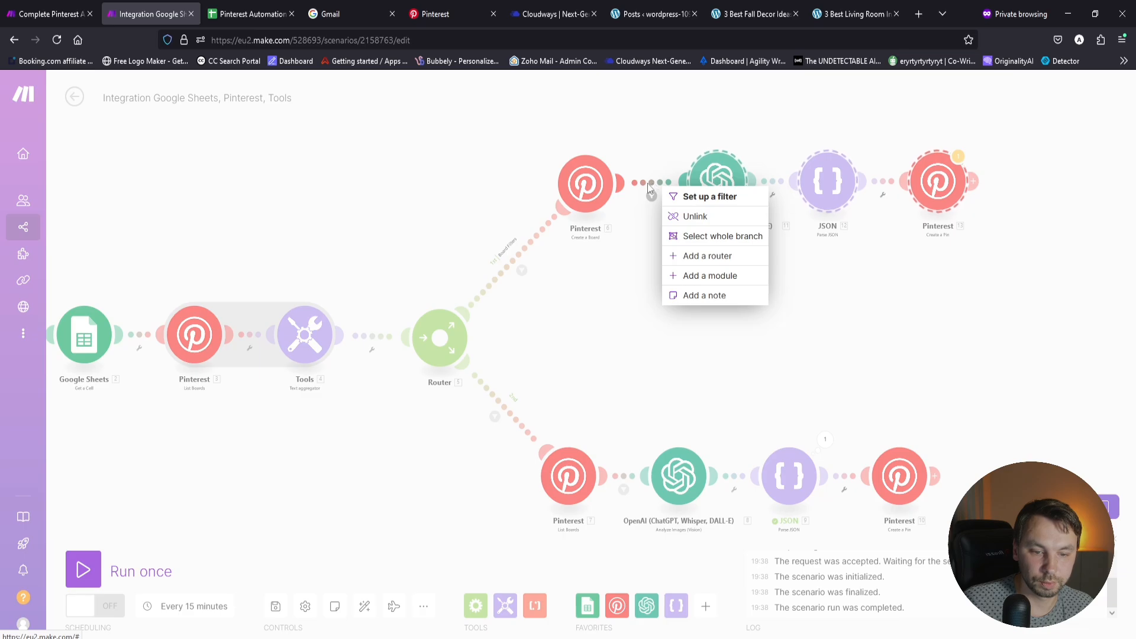
{"action": "left_click", "coordinate": [707, 193]}
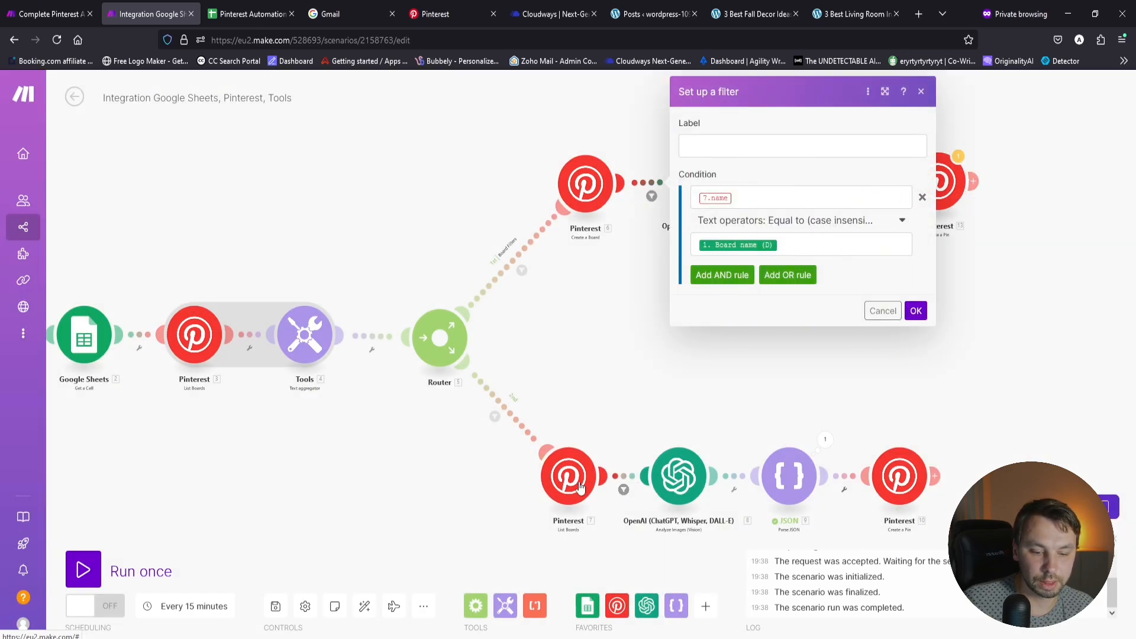
{"action": "left_click", "coordinate": [923, 197]}
{"action": "left_click", "coordinate": [915, 256]}
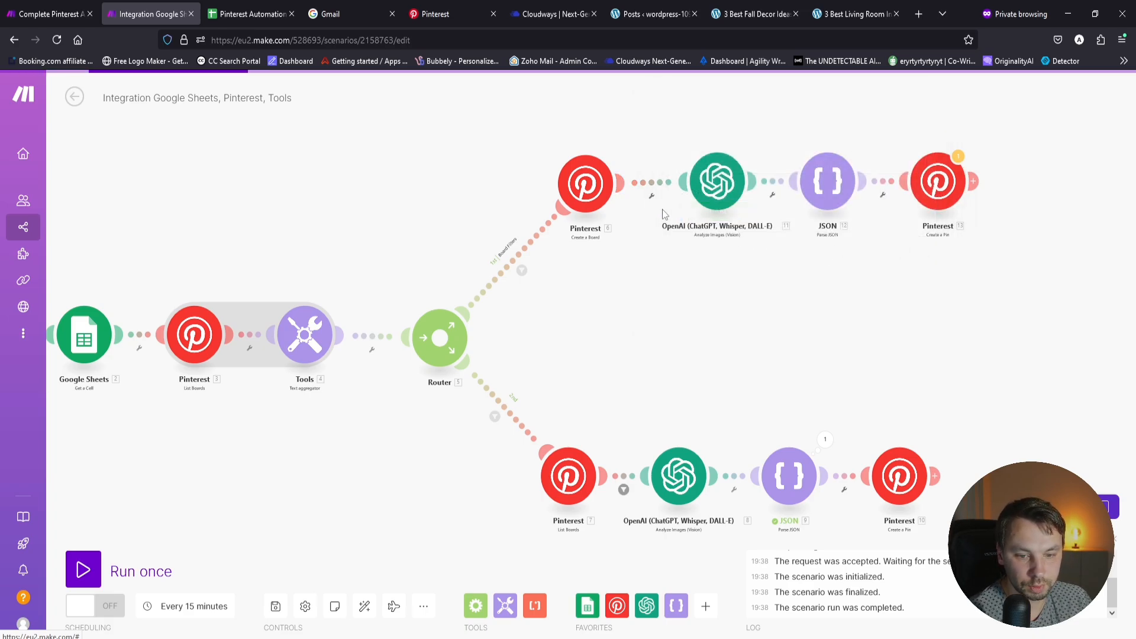
Step: Check the prompt, image and JSON string settings of the copied OpenAI and Parse JSON modules
{"action": "left_click", "coordinate": [644, 184]}
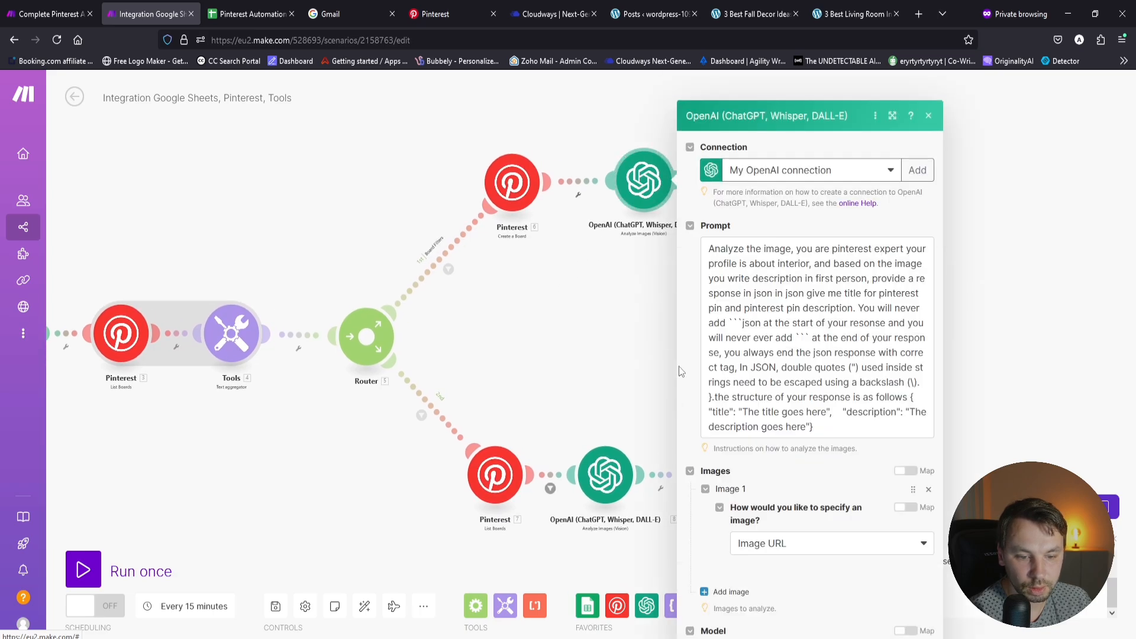
{"action": "scroll", "coordinate": [854, 402], "scroll_direction": "down", "scroll_amount": 4}
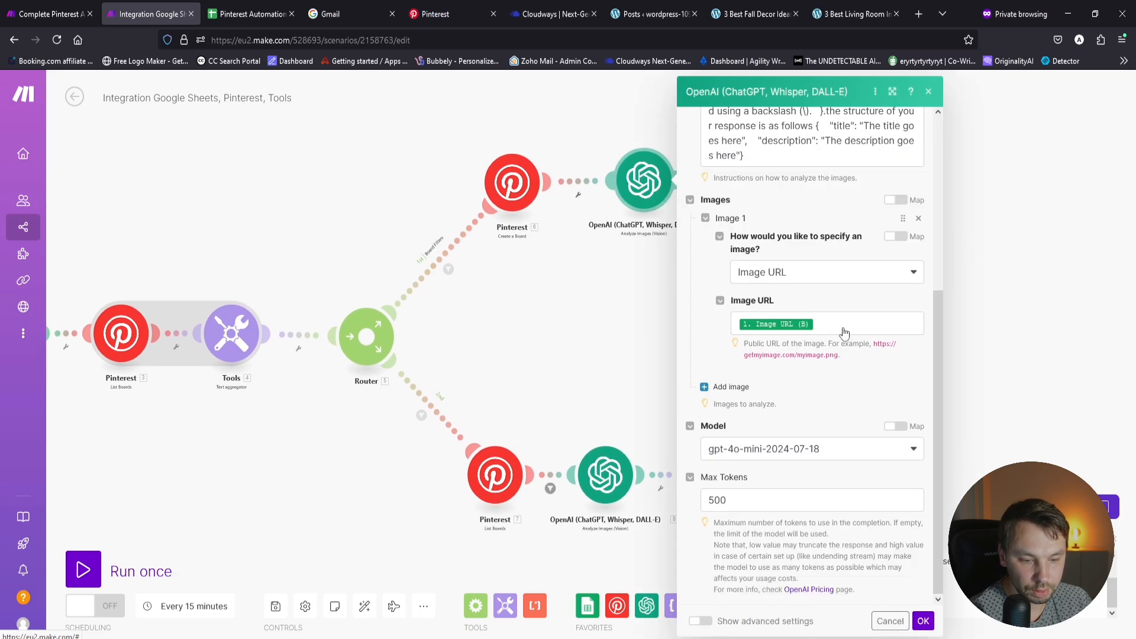
{"action": "left_click", "coordinate": [923, 621]}
{"action": "left_click", "coordinate": [755, 180]}
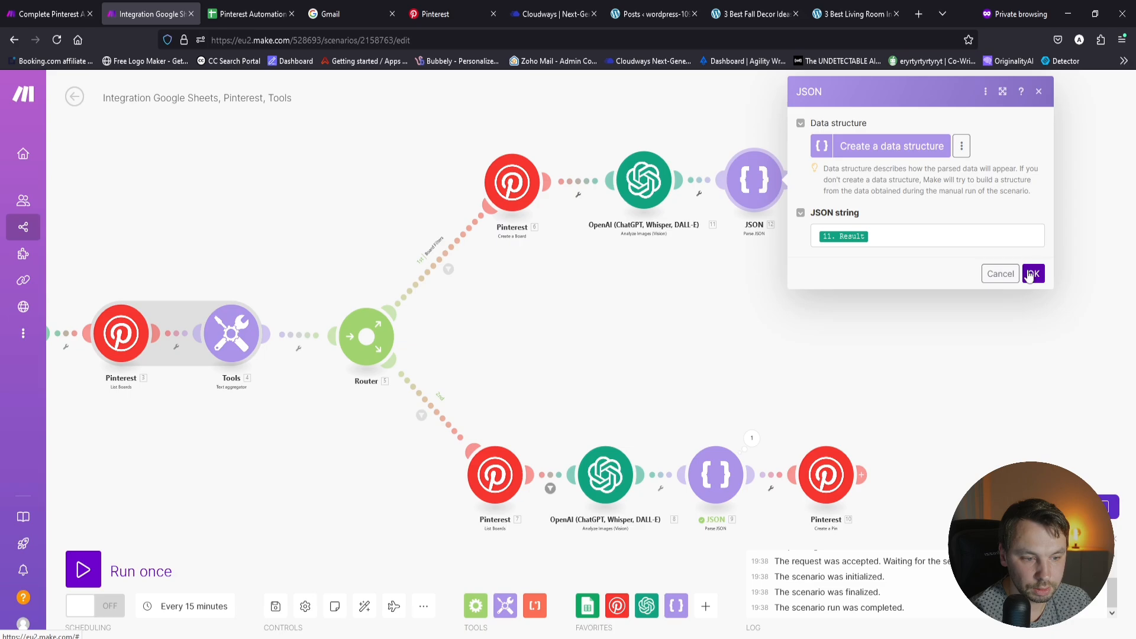
{"action": "left_click", "coordinate": [1031, 274]}
{"action": "left_click", "coordinate": [863, 197]}
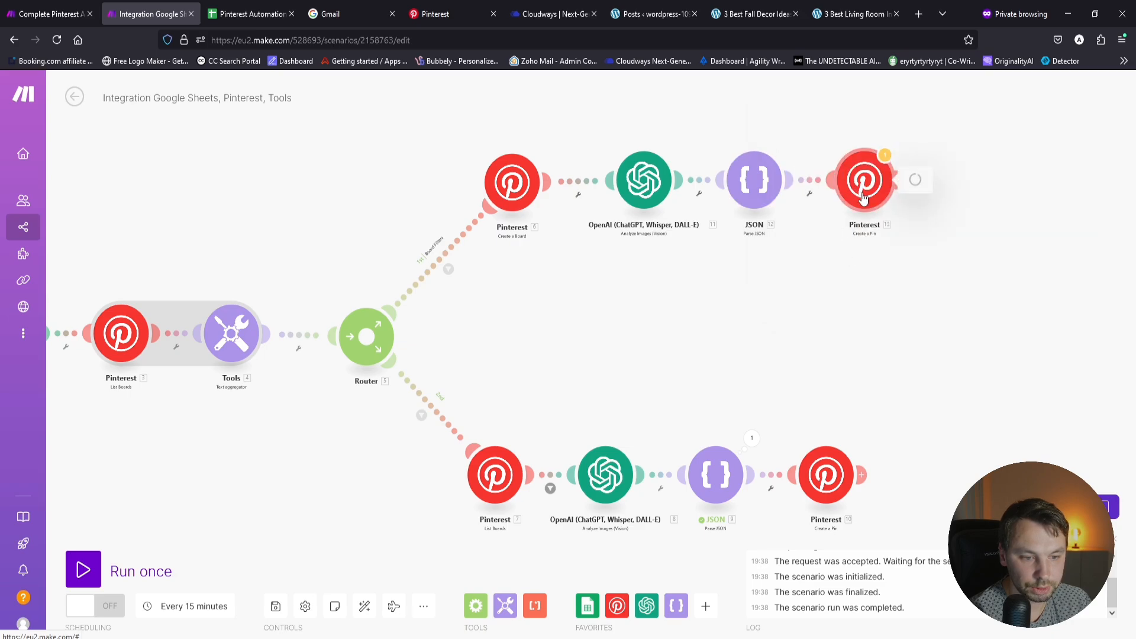
{"action": "left_click", "coordinate": [946, 302]}
{"action": "left_click", "coordinate": [947, 426]}
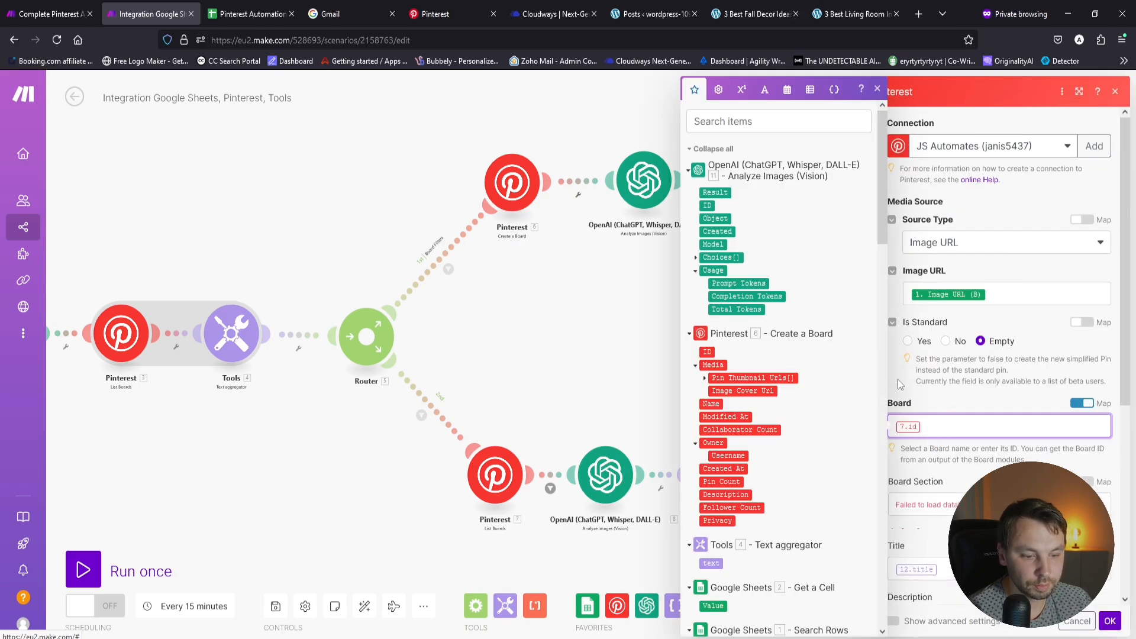
{"action": "key", "text": "BackSpace"}
{"action": "left_click", "coordinate": [708, 351]}
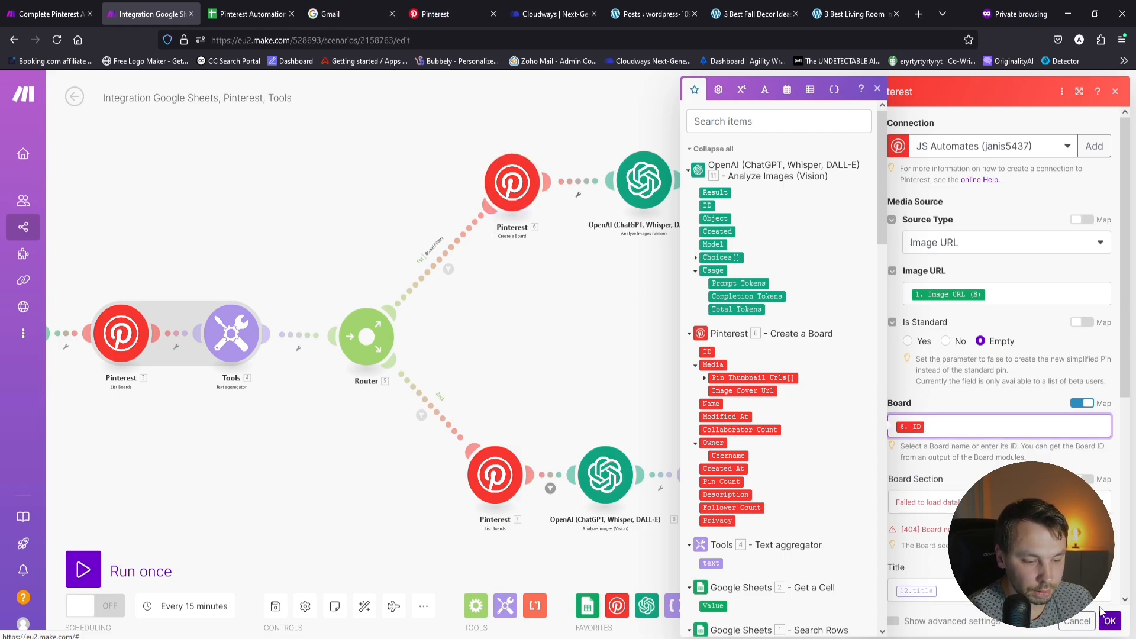
{"action": "key", "text": "BackSpace"}
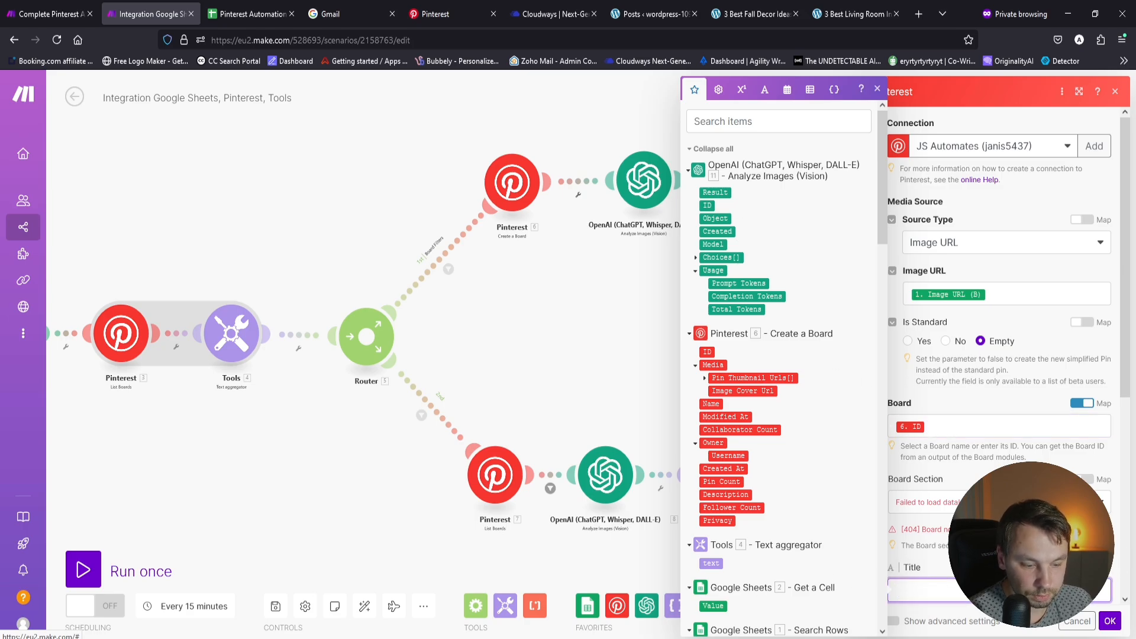
{"action": "left_click", "coordinate": [1080, 628]}
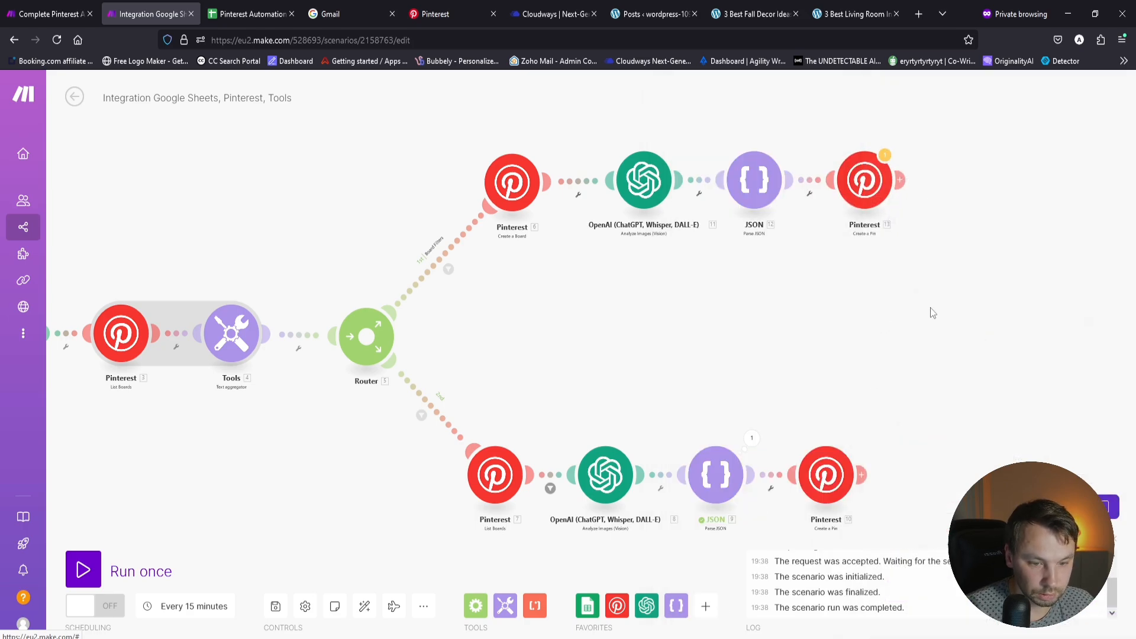
Step: In the copied Create a Pin module, replace the Board mapping with the ID from Create a Board and save it
{"action": "left_click_drag", "start_coordinate": [931, 314], "coordinate": [842, 334]}
{"action": "scroll", "coordinate": [750, 237], "scroll_direction": "up", "scroll_amount": 2}
{"action": "left_click", "coordinate": [771, 213]}
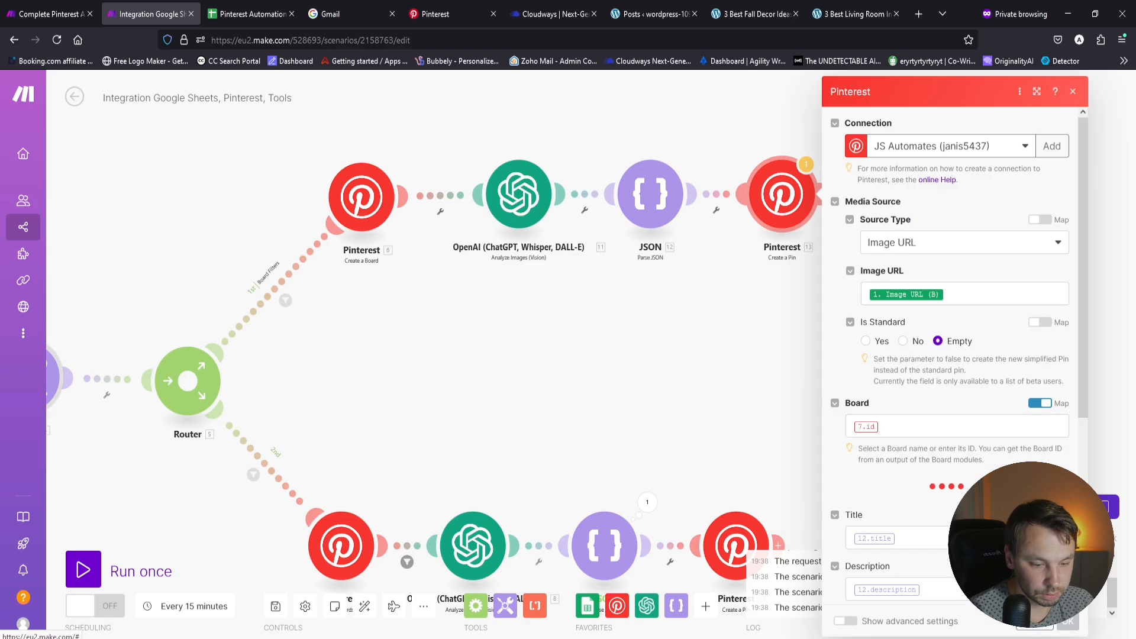
{"action": "left_click", "coordinate": [898, 436]}
{"action": "key", "text": "BackSpace"}
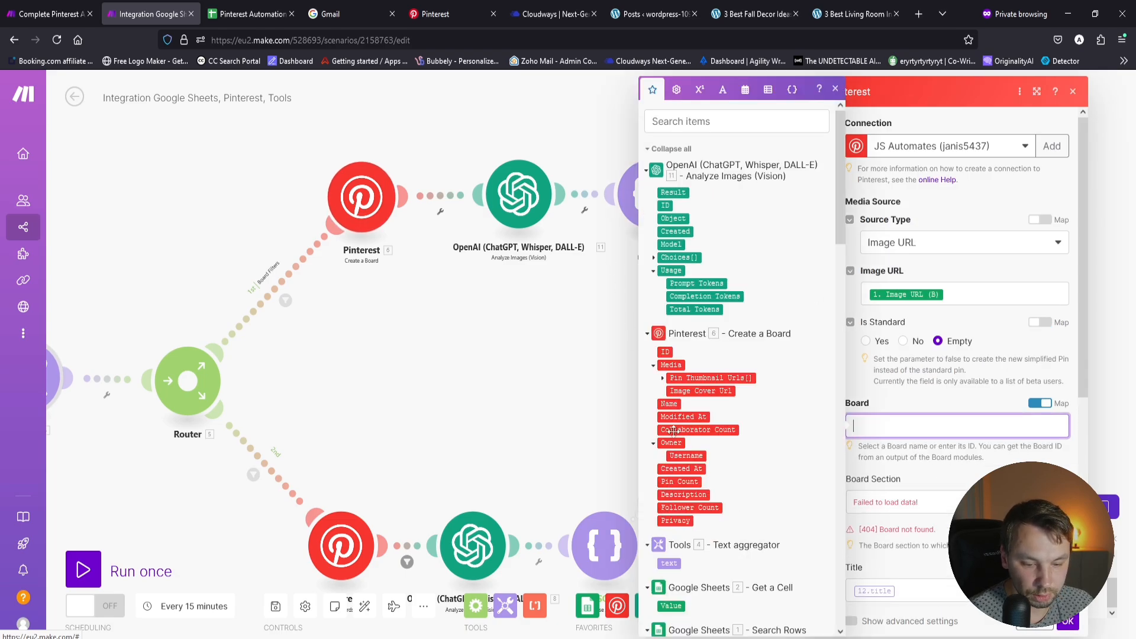
{"action": "left_click", "coordinate": [667, 351]}
{"action": "left_click", "coordinate": [730, 346]}
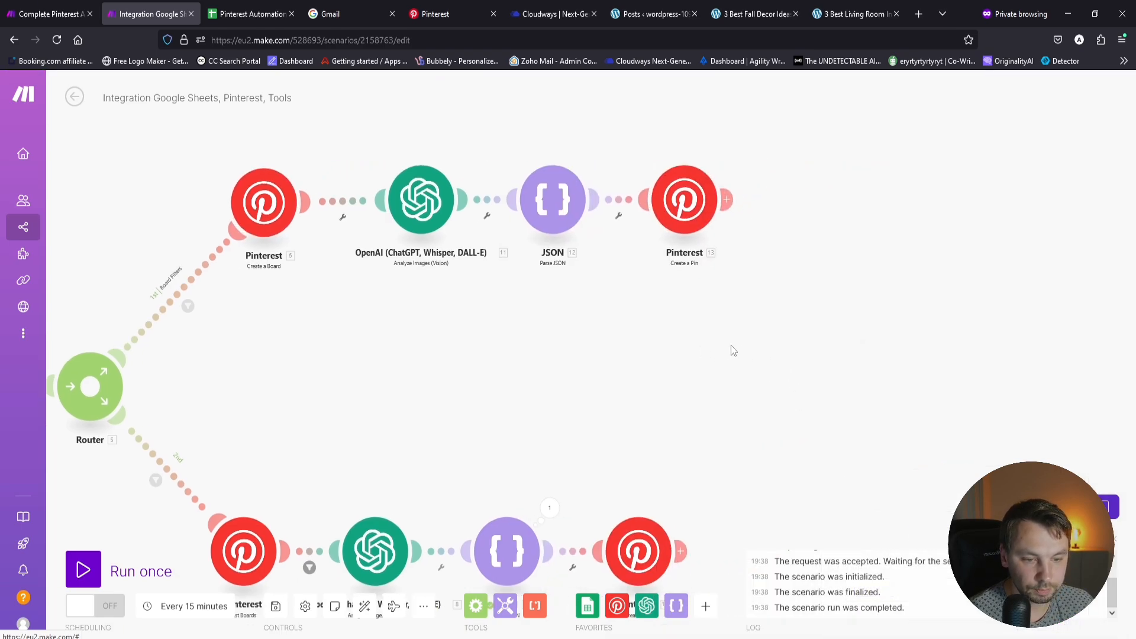
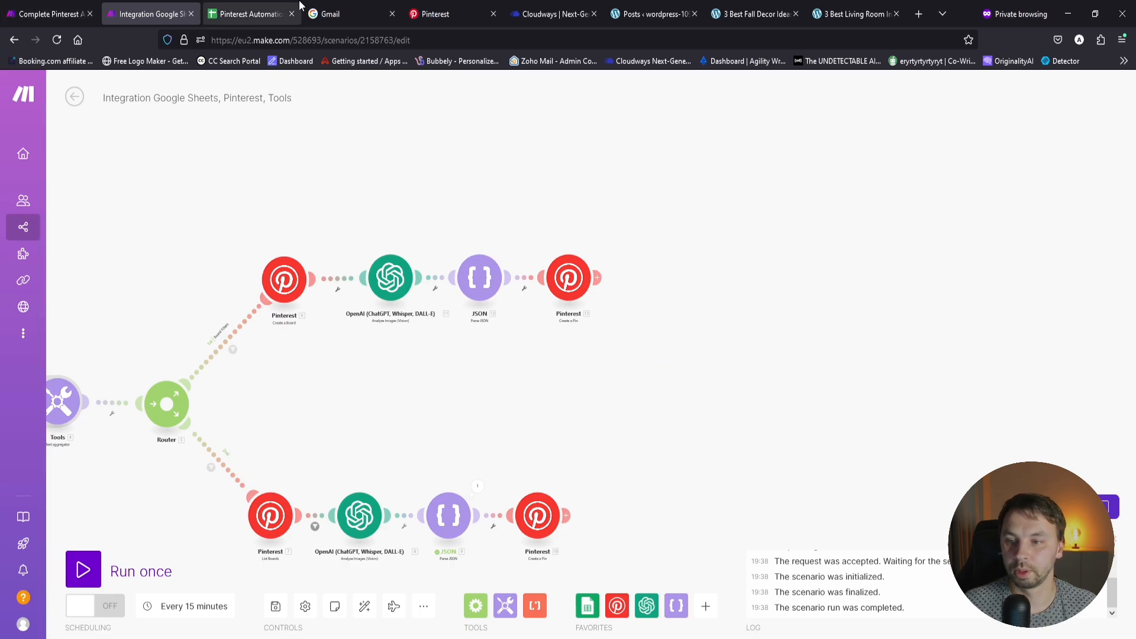
Step: Look over the article rows in the Pinterest Automation spreadsheet and return to the Make scenario
{"action": "left_click", "coordinate": [251, 14]}
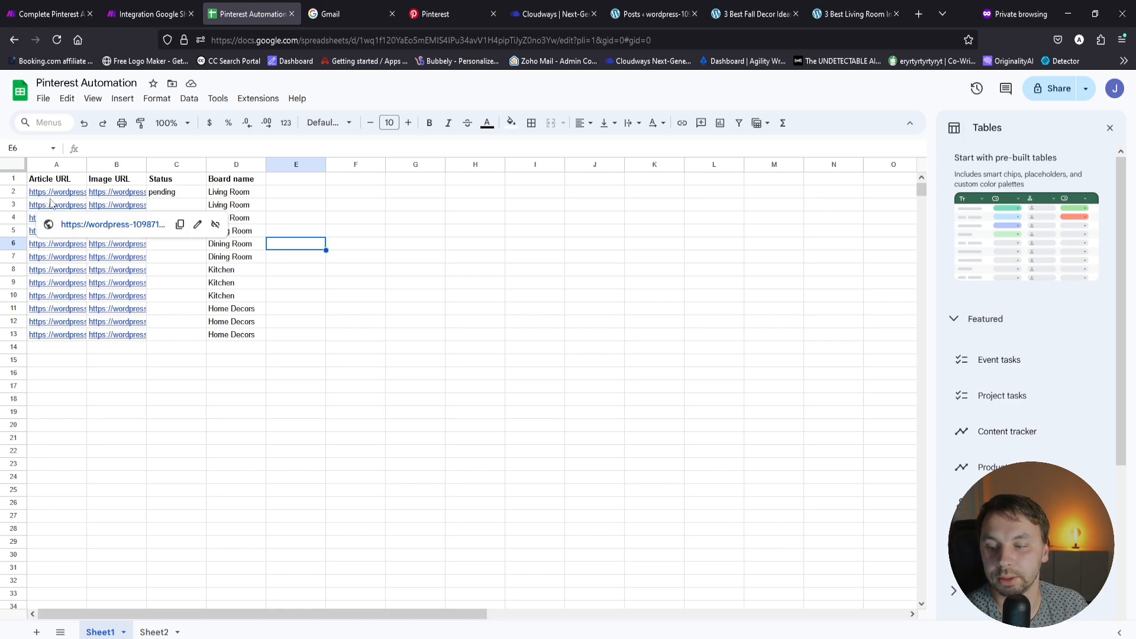
{"action": "left_click", "coordinate": [549, 274]}
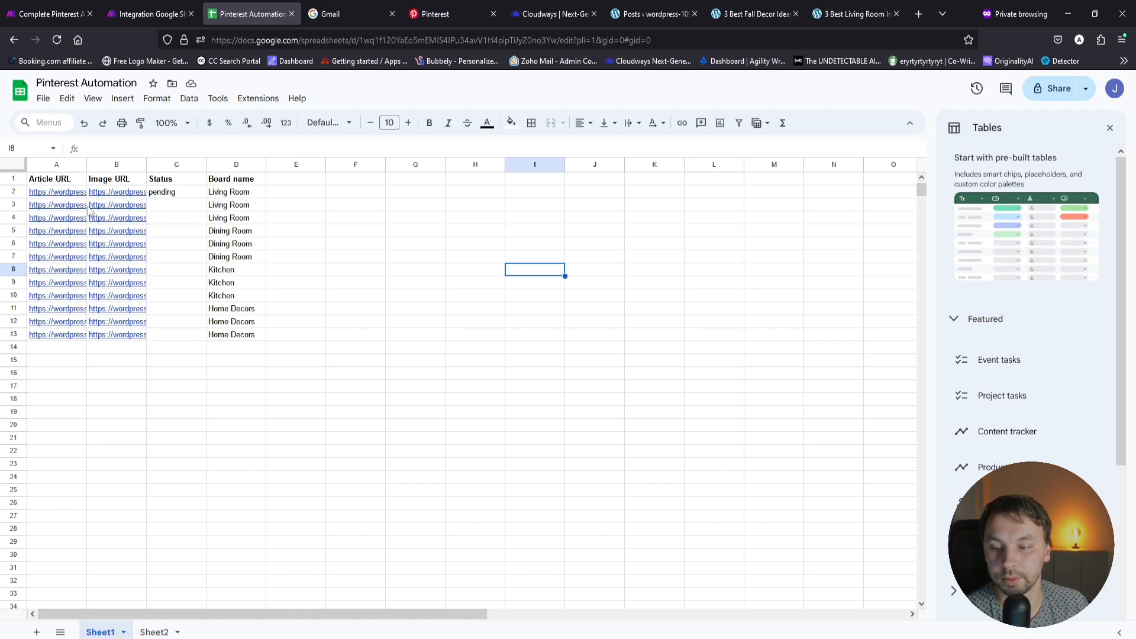
{"action": "mouse_move", "coordinate": [50, 218]}
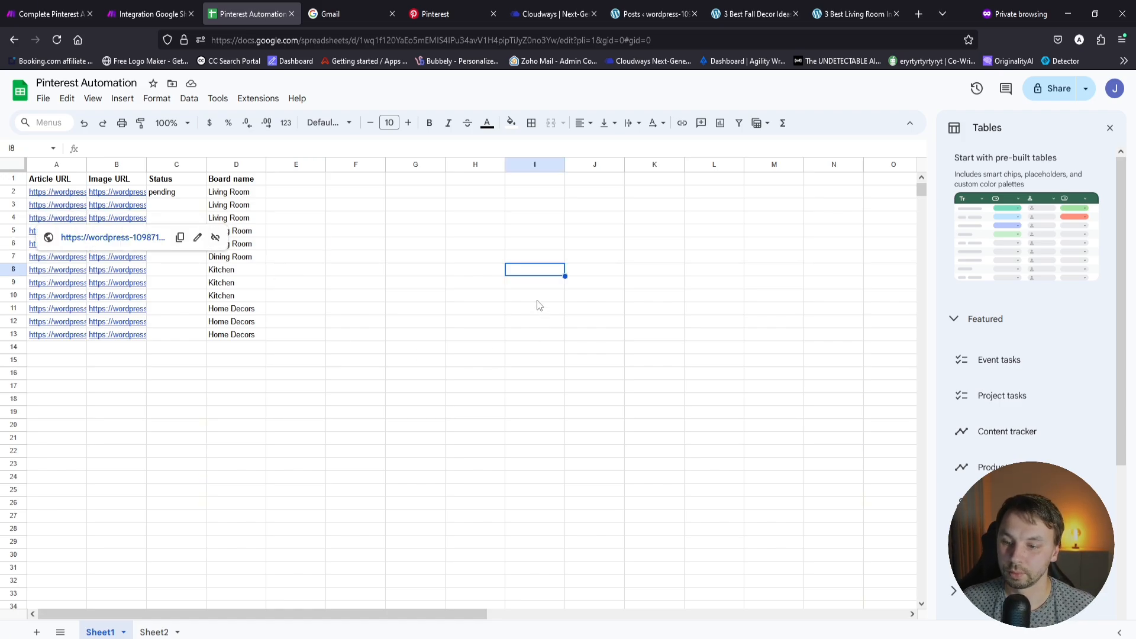
{"action": "left_click", "coordinate": [148, 13]}
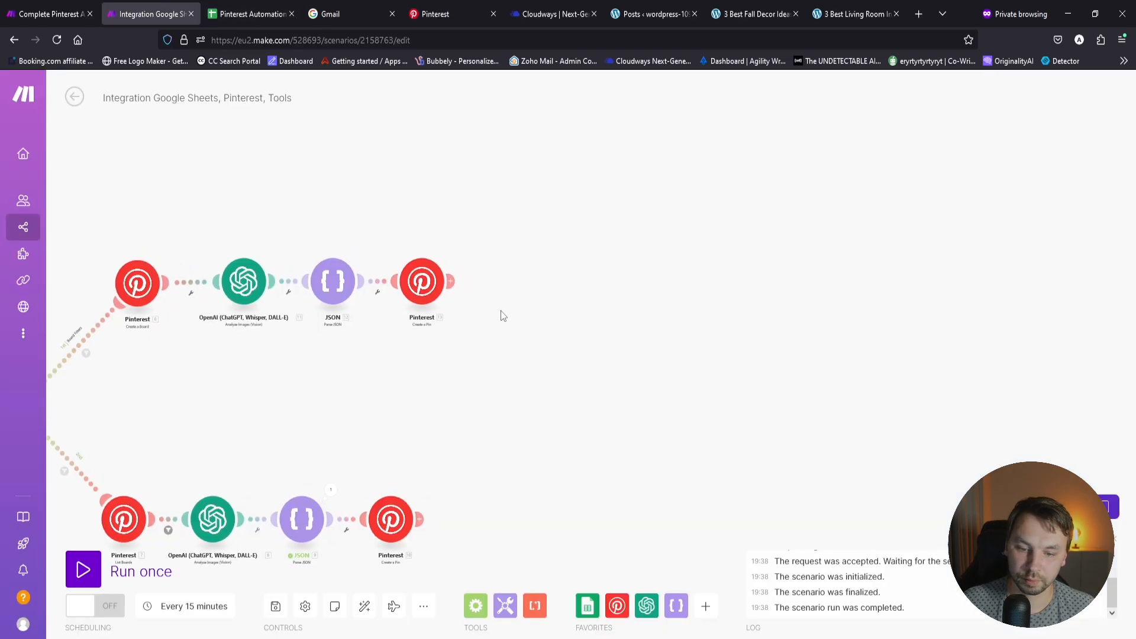
Step: Add a Router from Flow Control and attach it after the upper route's Create a Pin module
{"action": "left_click", "coordinate": [476, 604]}
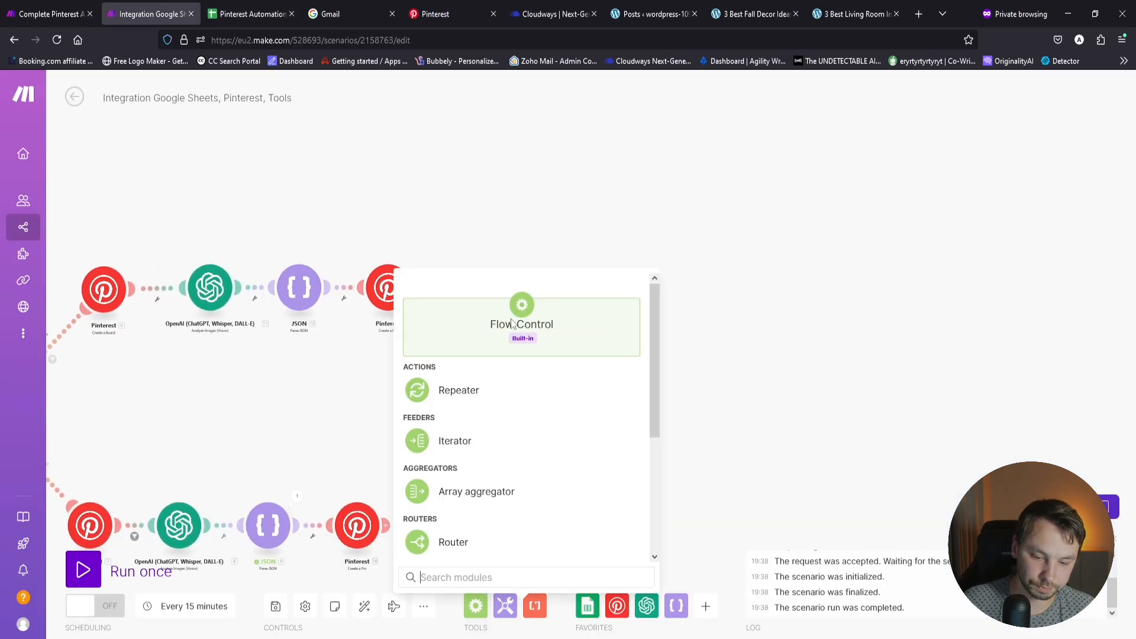
{"action": "left_click", "coordinate": [508, 553]}
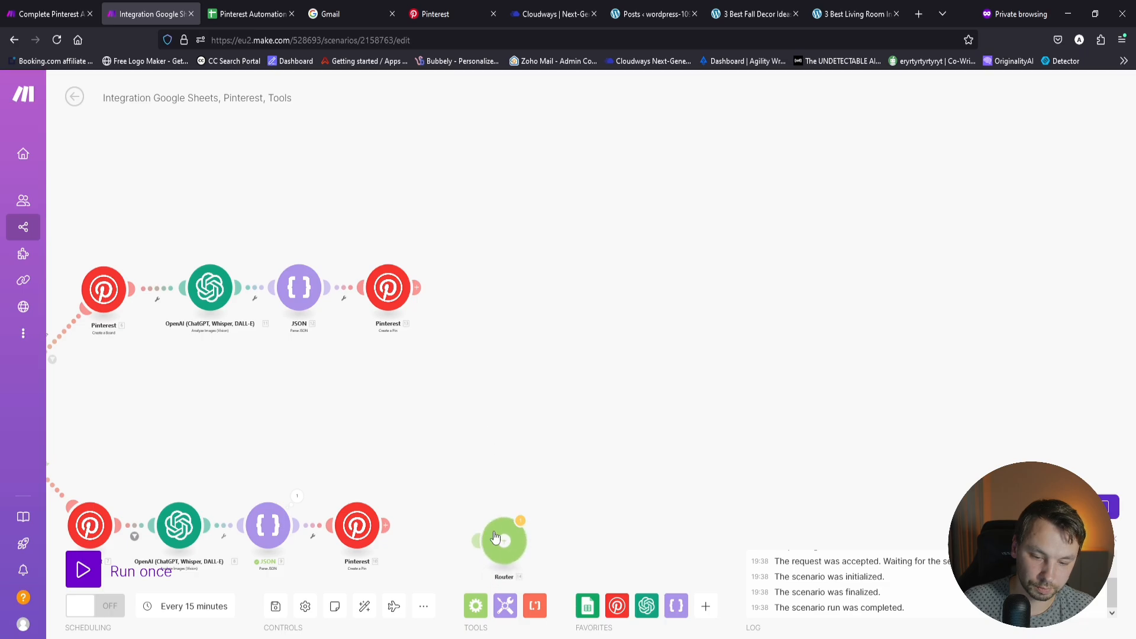
{"action": "left_click", "coordinate": [490, 276]}
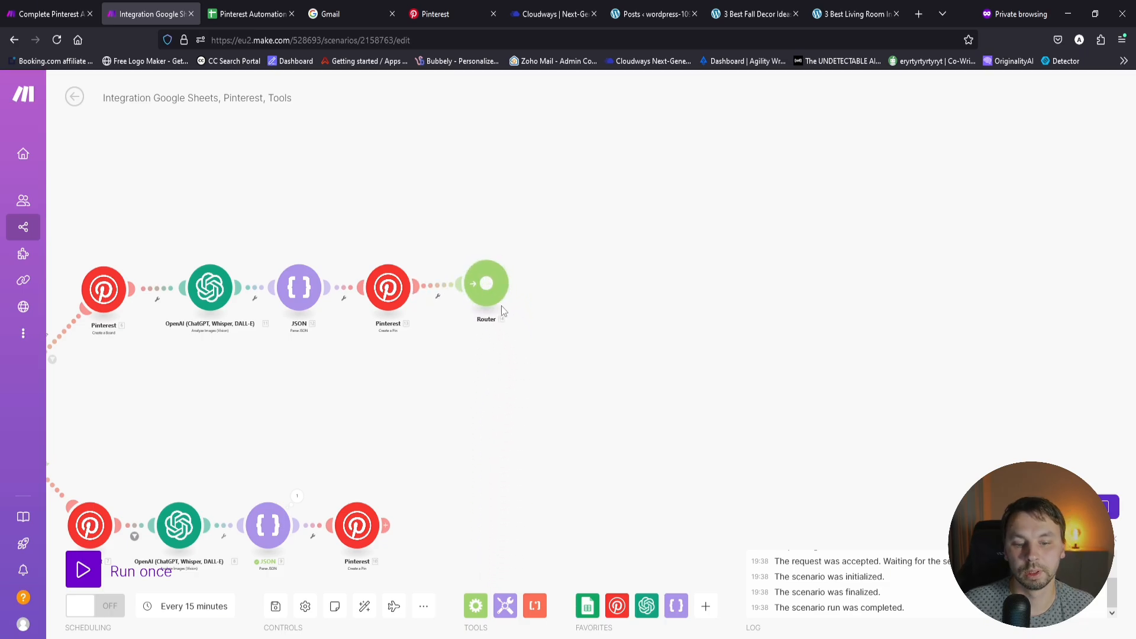
Step: Review the cell reference formula in the Google Sheets Get a Cell module near the scenario's start
{"action": "left_click_drag", "start_coordinate": [453, 344], "coordinate": [935, 251]}
{"action": "left_click_drag", "start_coordinate": [190, 408], "coordinate": [278, 398]}
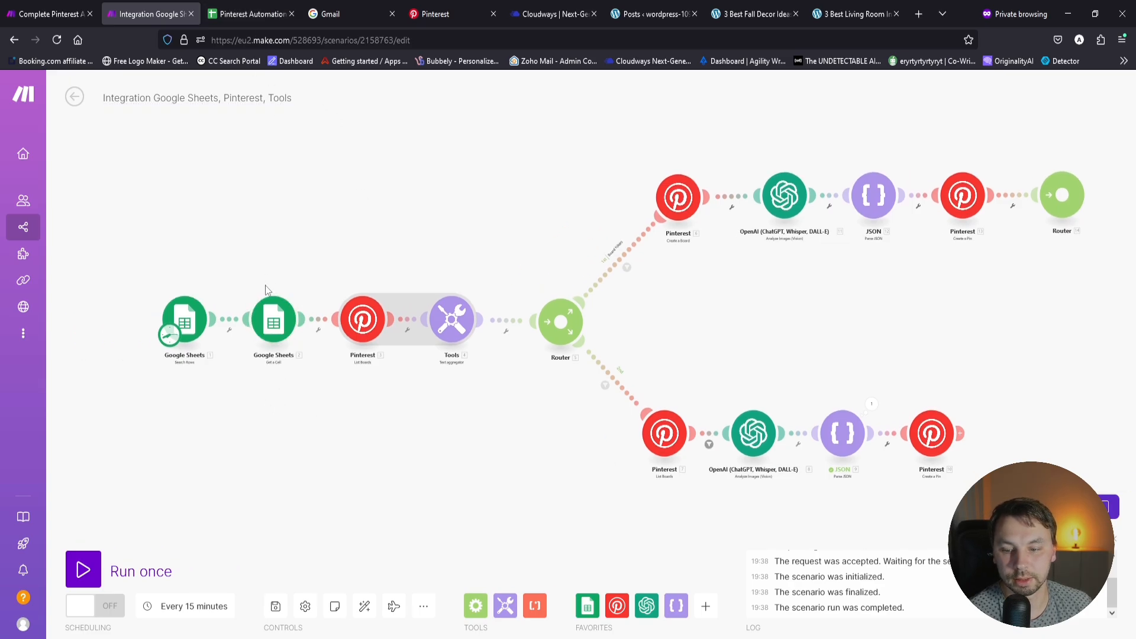
{"action": "left_click", "coordinate": [275, 330]}
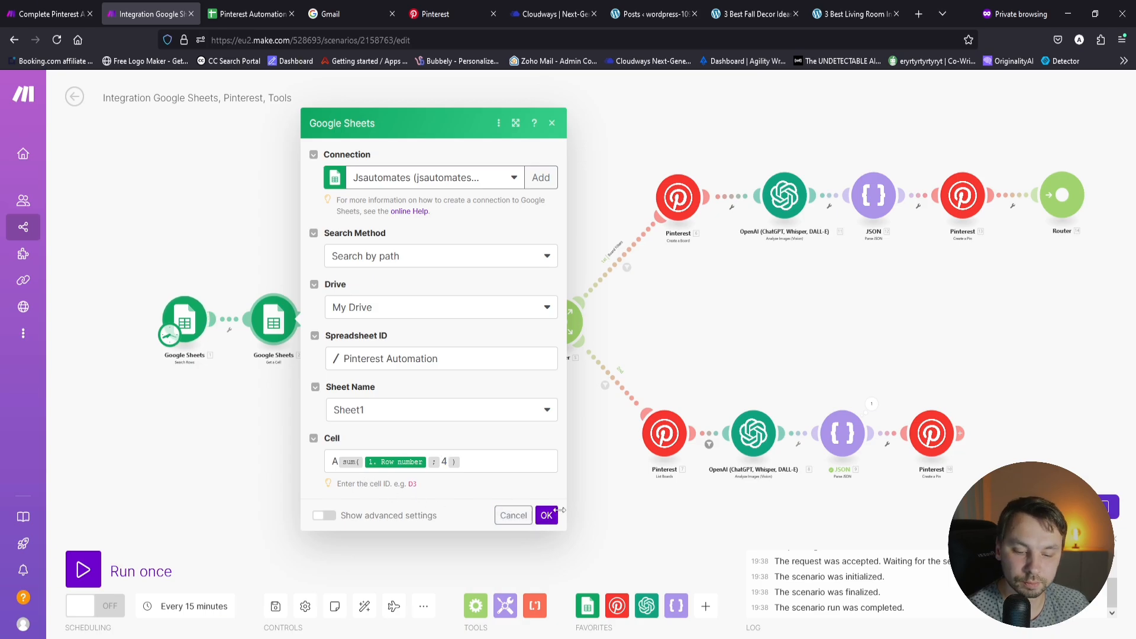
{"action": "left_click", "coordinate": [546, 514]}
Step: Add a second branch to the new Router and place a Google Sheets Update a Row module on its upper branch
{"action": "left_click_drag", "start_coordinate": [892, 317], "coordinate": [393, 355]}
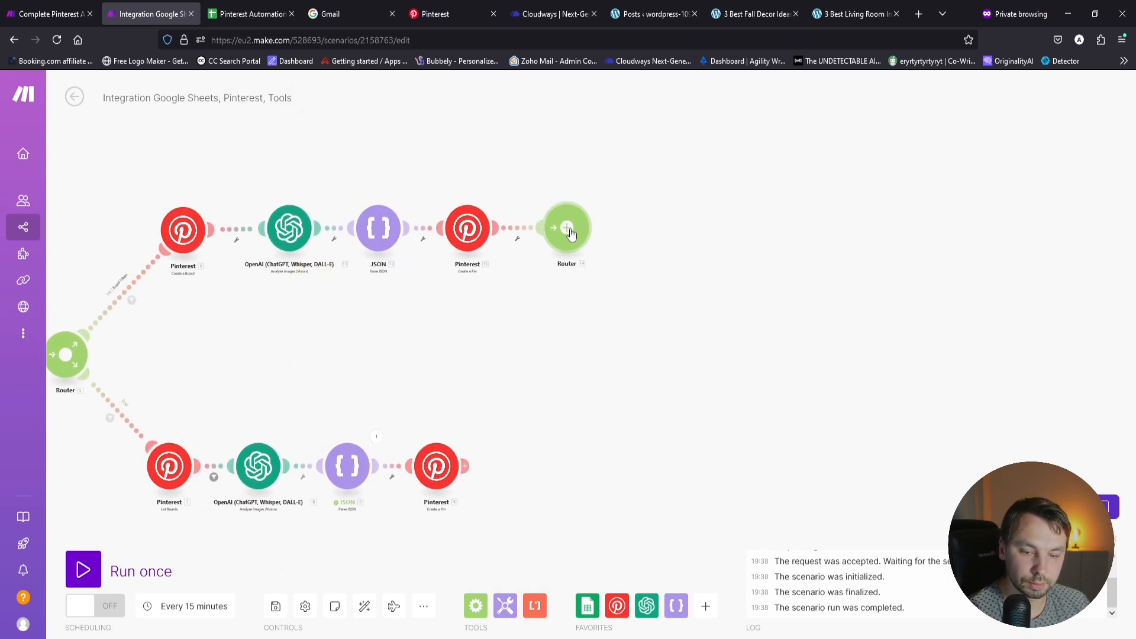
{"action": "left_click", "coordinate": [570, 234]}
{"action": "left_click_drag", "start_coordinate": [644, 409], "coordinate": [507, 395]}
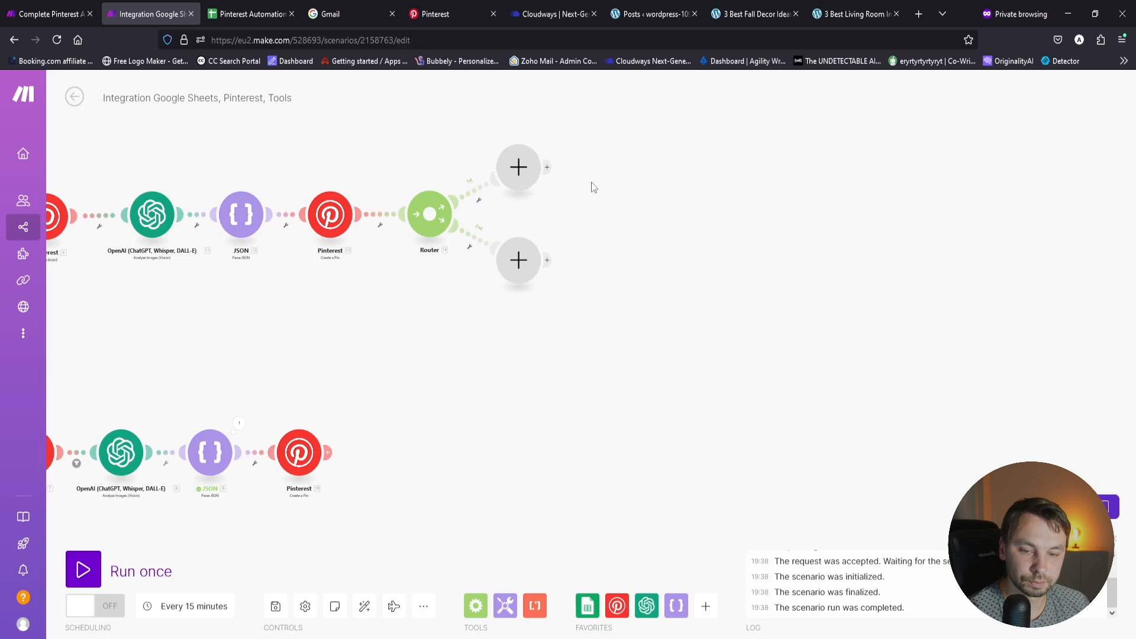
{"action": "left_click", "coordinate": [518, 167]}
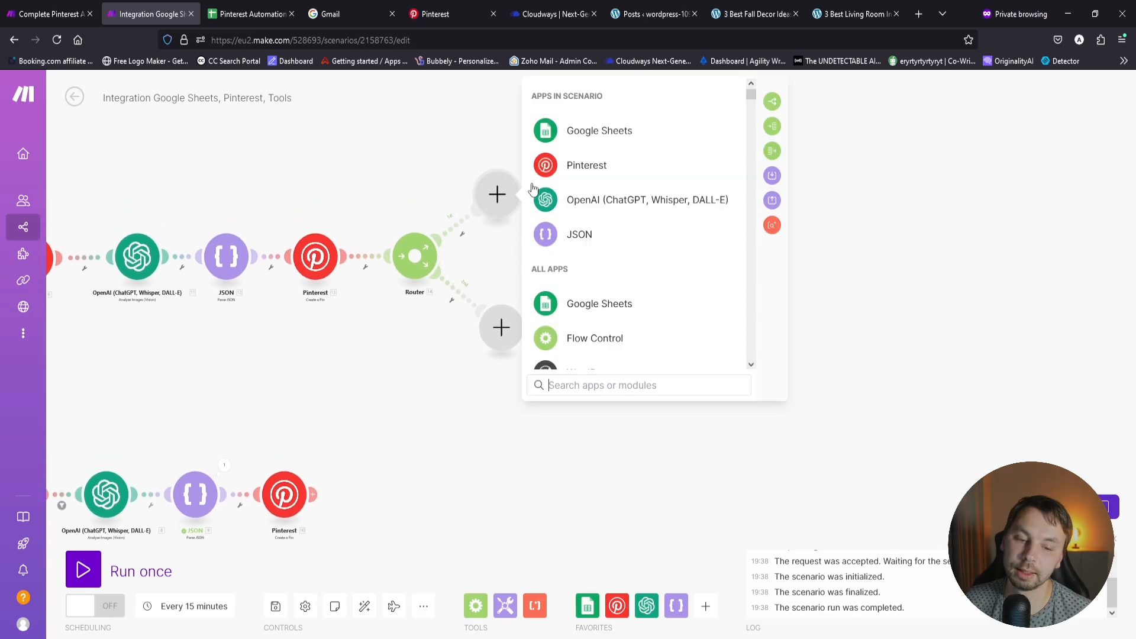
{"action": "left_click", "coordinate": [603, 135]}
{"action": "scroll", "coordinate": [686, 272], "scroll_direction": "down", "scroll_amount": 5}
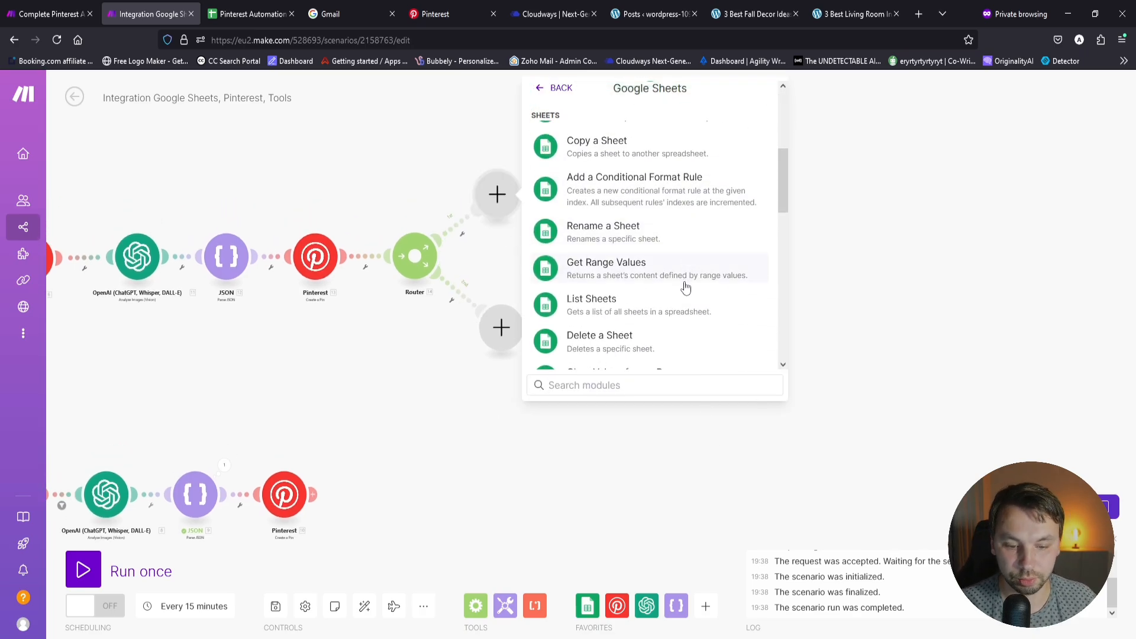
{"action": "scroll", "coordinate": [683, 293], "scroll_direction": "down", "scroll_amount": 3}
{"action": "scroll", "coordinate": [681, 295], "scroll_direction": "down", "scroll_amount": 3}
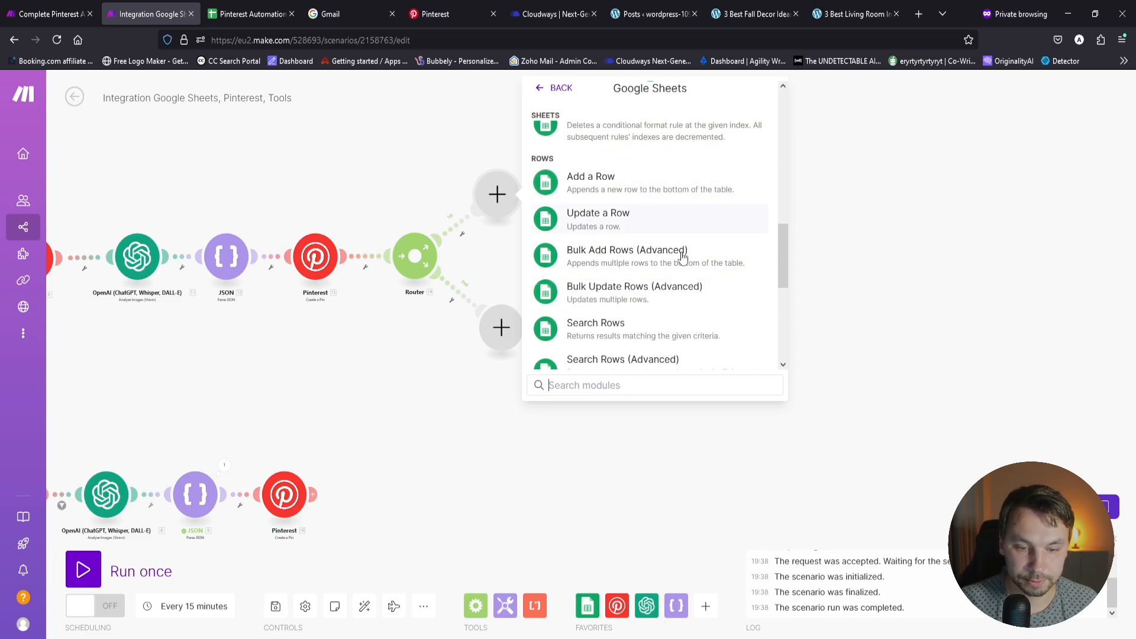
{"action": "scroll", "coordinate": [682, 257], "scroll_direction": "down", "scroll_amount": 5}
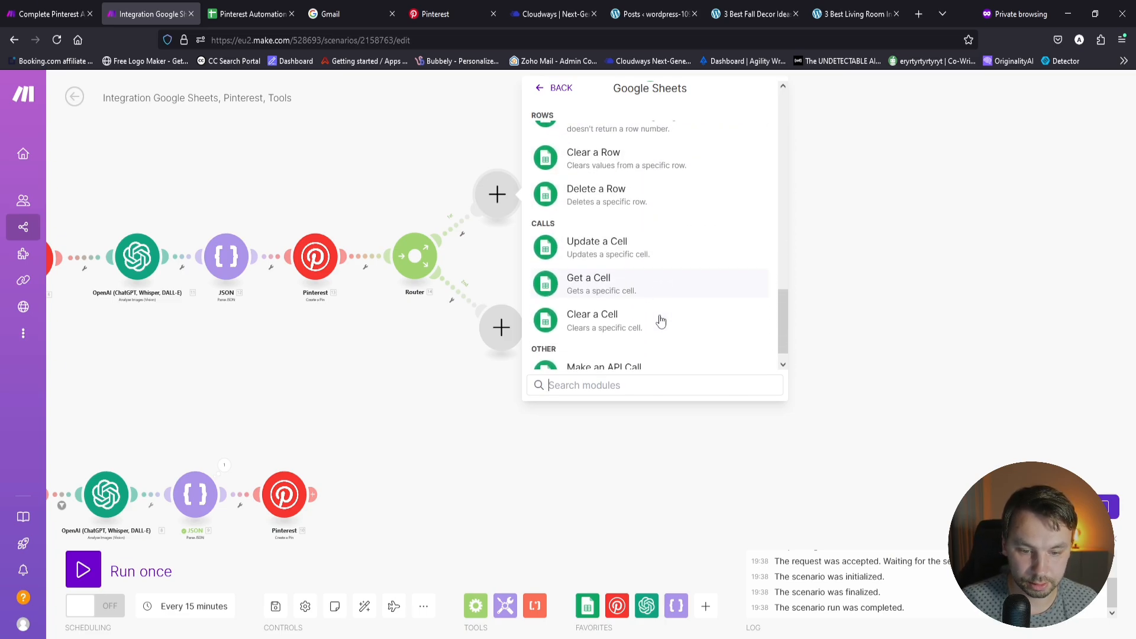
{"action": "scroll", "coordinate": [661, 320], "scroll_direction": "down", "scroll_amount": 1}
{"action": "scroll", "coordinate": [659, 284], "scroll_direction": "up", "scroll_amount": 8}
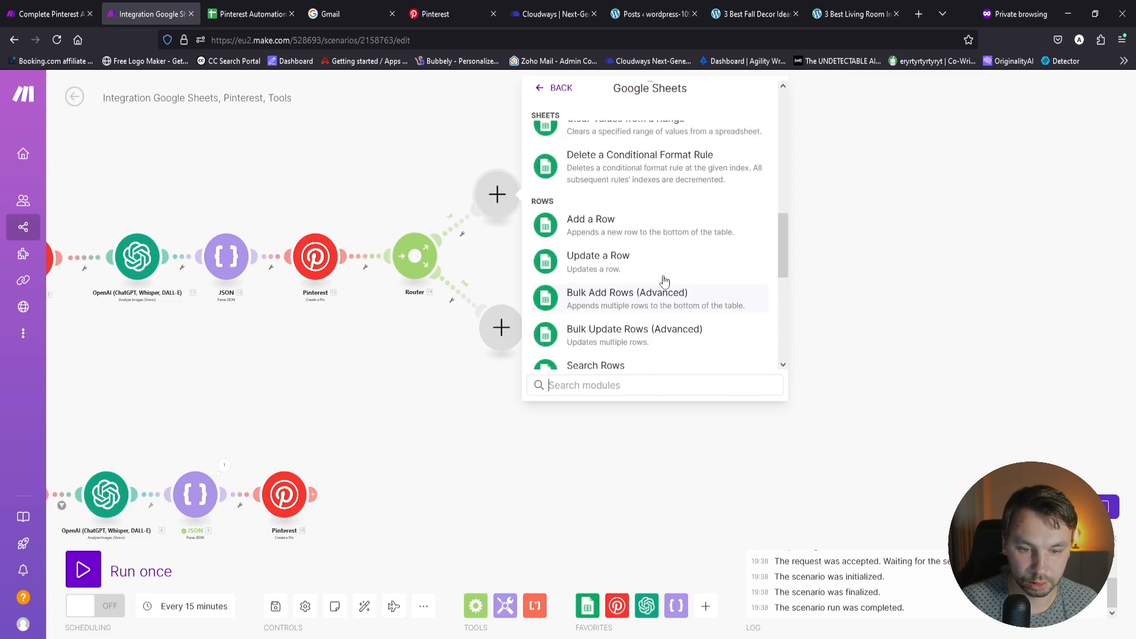
{"action": "scroll", "coordinate": [638, 309], "scroll_direction": "down", "scroll_amount": 2}
{"action": "left_click", "coordinate": [638, 310]}
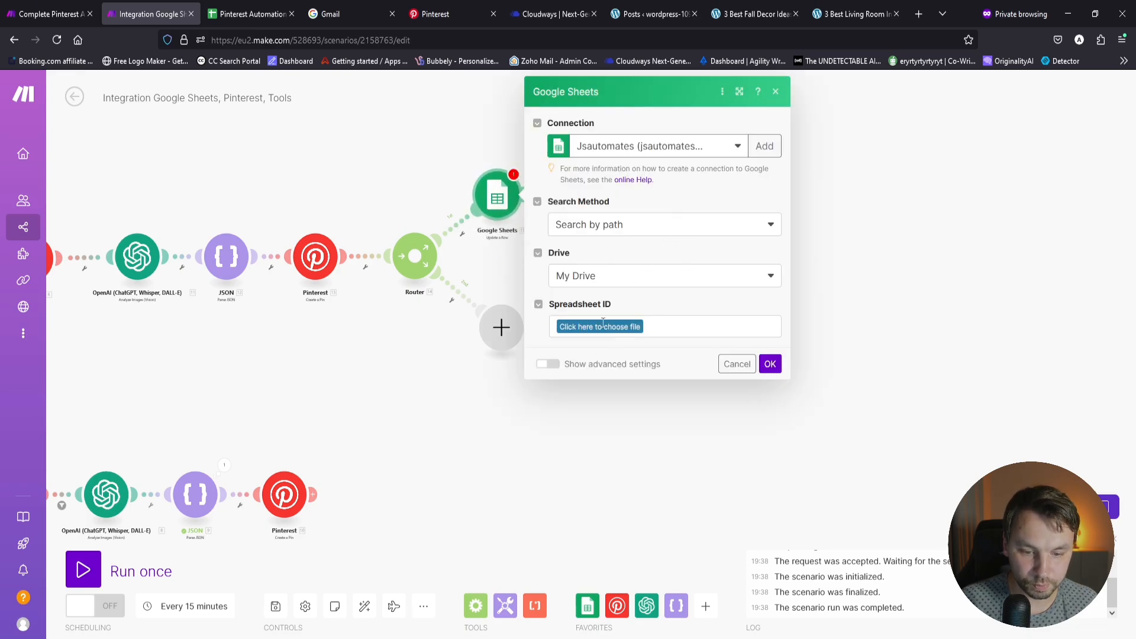
Step: Point the Update a Row module to Sheet1 of the Pinterest Automation spreadsheet
{"action": "left_click", "coordinate": [603, 324]}
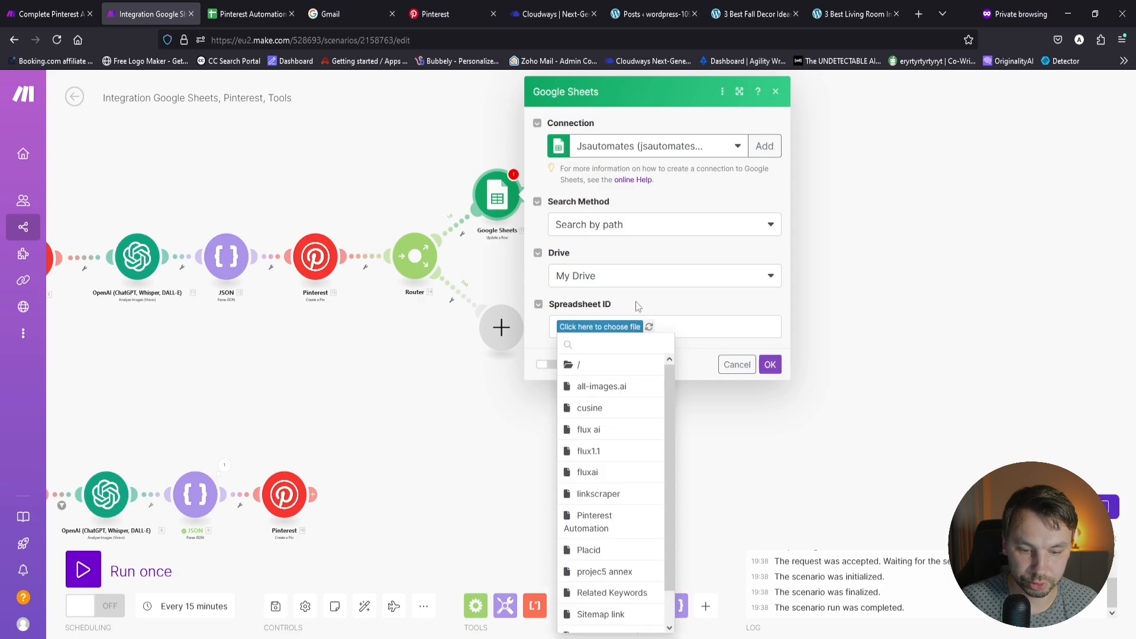
{"action": "scroll", "coordinate": [639, 438], "scroll_direction": "down", "scroll_amount": 1}
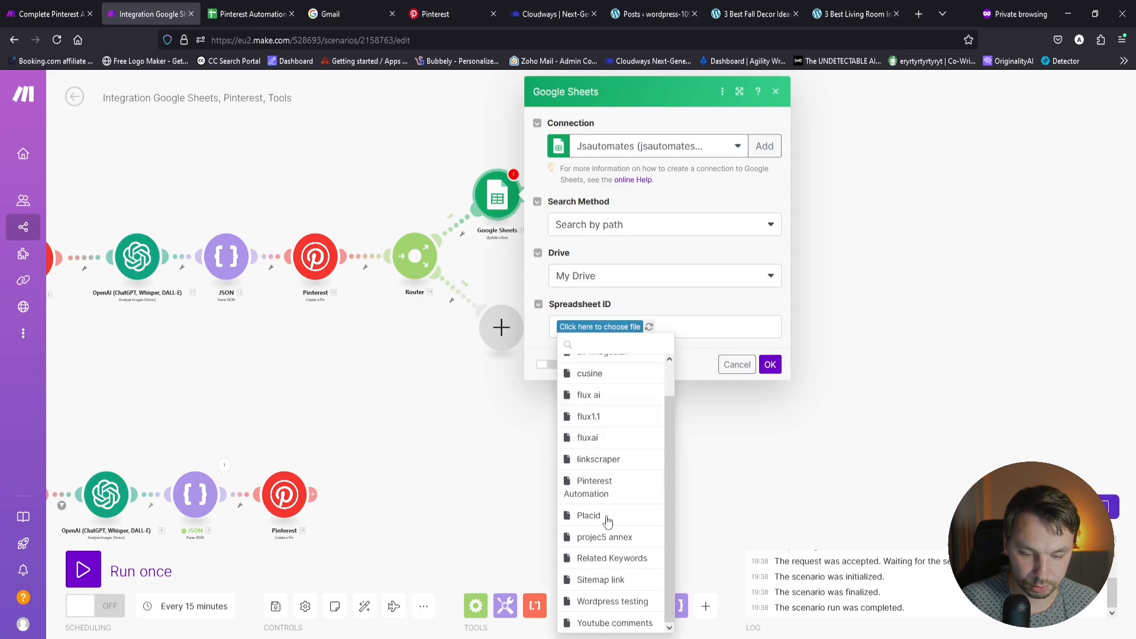
{"action": "scroll", "coordinate": [630, 489], "scroll_direction": "up", "scroll_amount": 1}
{"action": "scroll", "coordinate": [630, 489], "scroll_direction": "down", "scroll_amount": 1}
{"action": "left_click", "coordinate": [612, 493]}
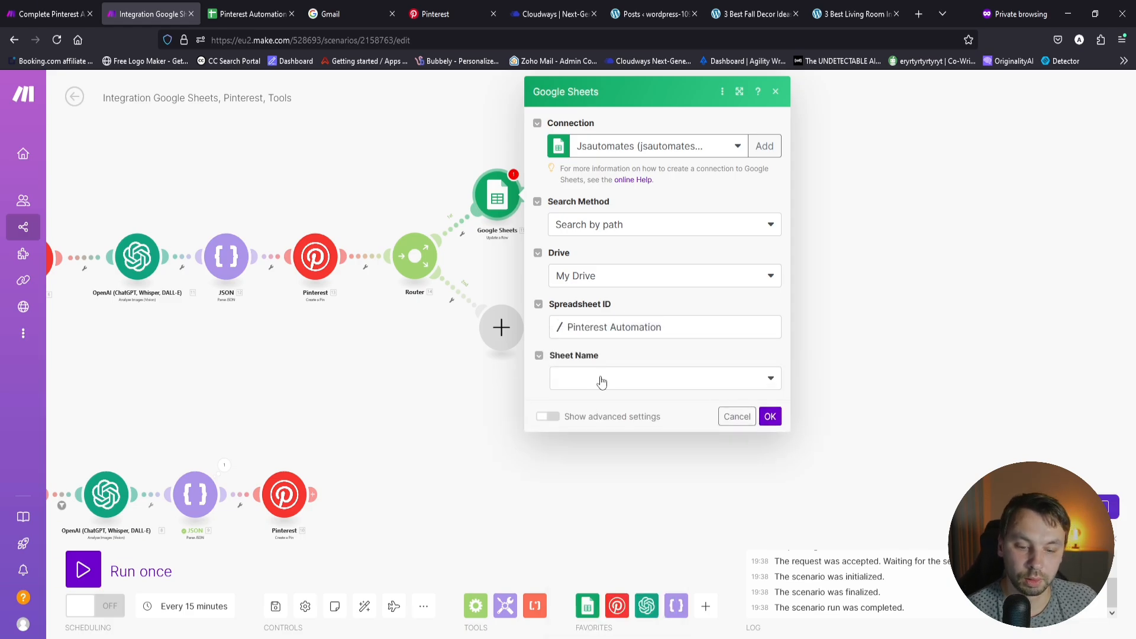
{"action": "left_click", "coordinate": [598, 375]}
{"action": "left_click", "coordinate": [605, 399]}
Step: Map the row number to the Search Rows Row number, set Status (C) to "done", and save the Update a Row module
{"action": "left_click", "coordinate": [594, 427]}
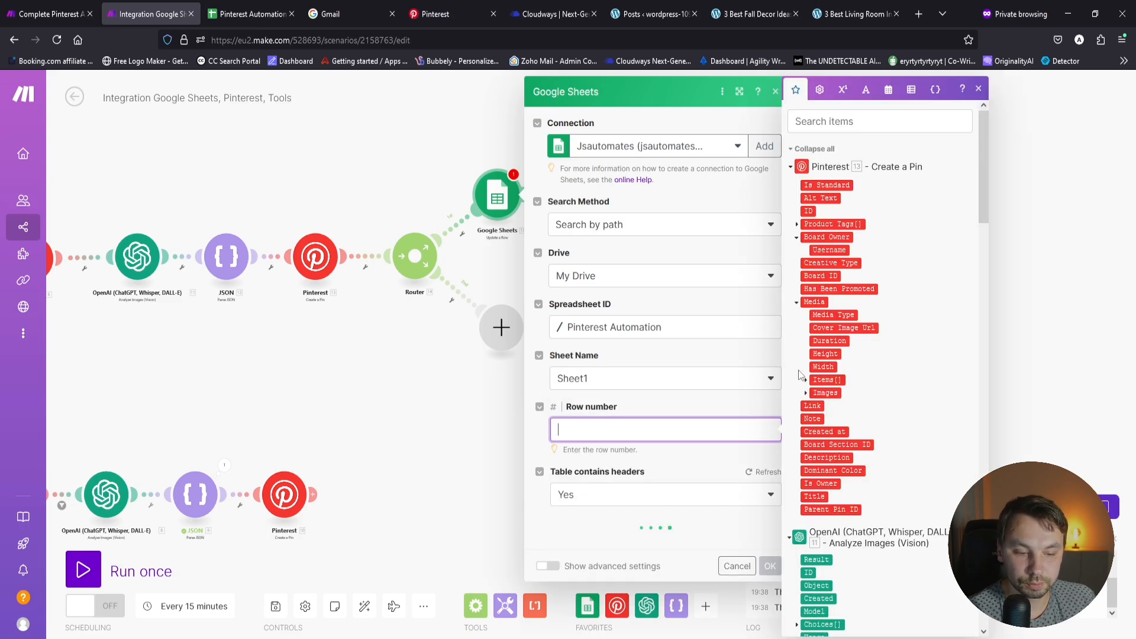
{"action": "scroll", "coordinate": [861, 458], "scroll_direction": "down", "scroll_amount": 15}
{"action": "scroll", "coordinate": [864, 396], "scroll_direction": "up", "scroll_amount": 5}
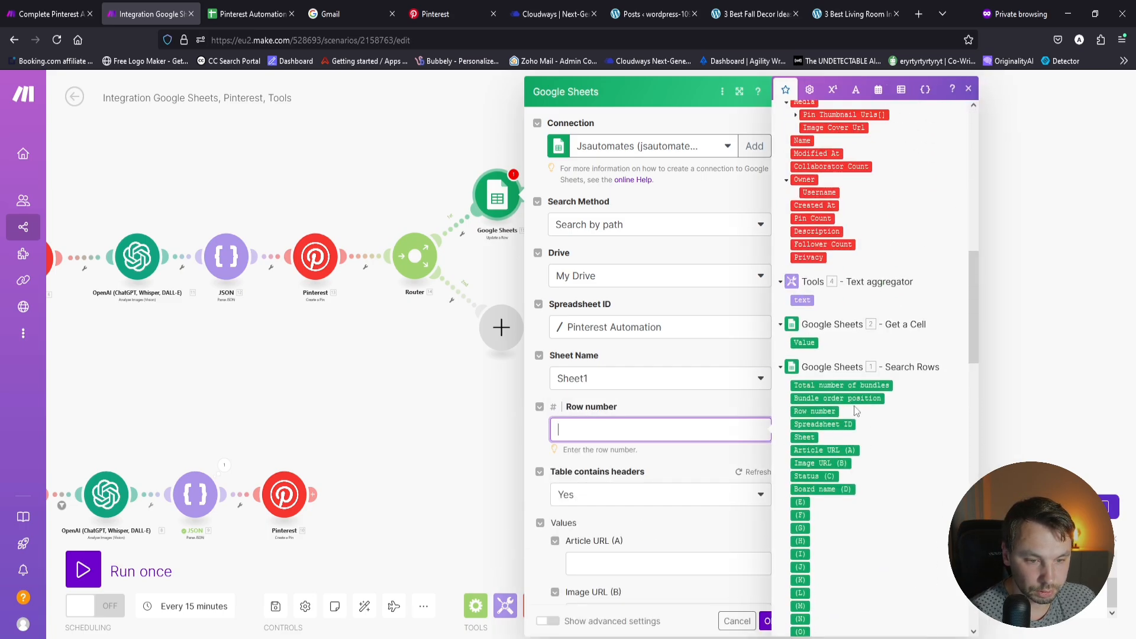
{"action": "left_click", "coordinate": [828, 411]}
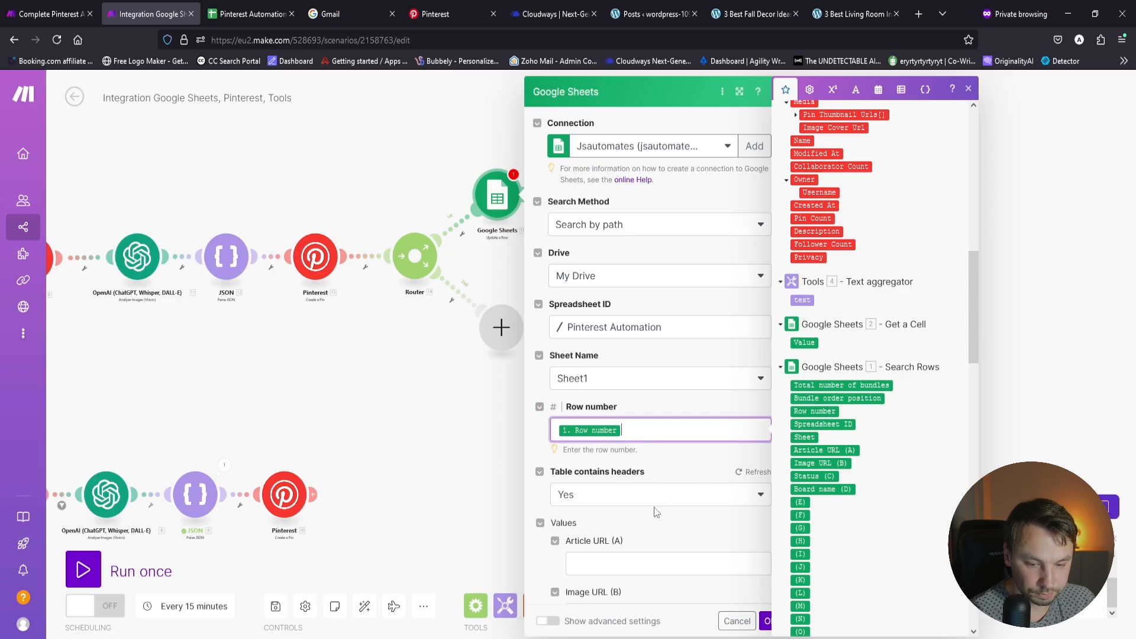
{"action": "scroll", "coordinate": [657, 503], "scroll_direction": "down", "scroll_amount": 3}
{"action": "left_click", "coordinate": [629, 517]}
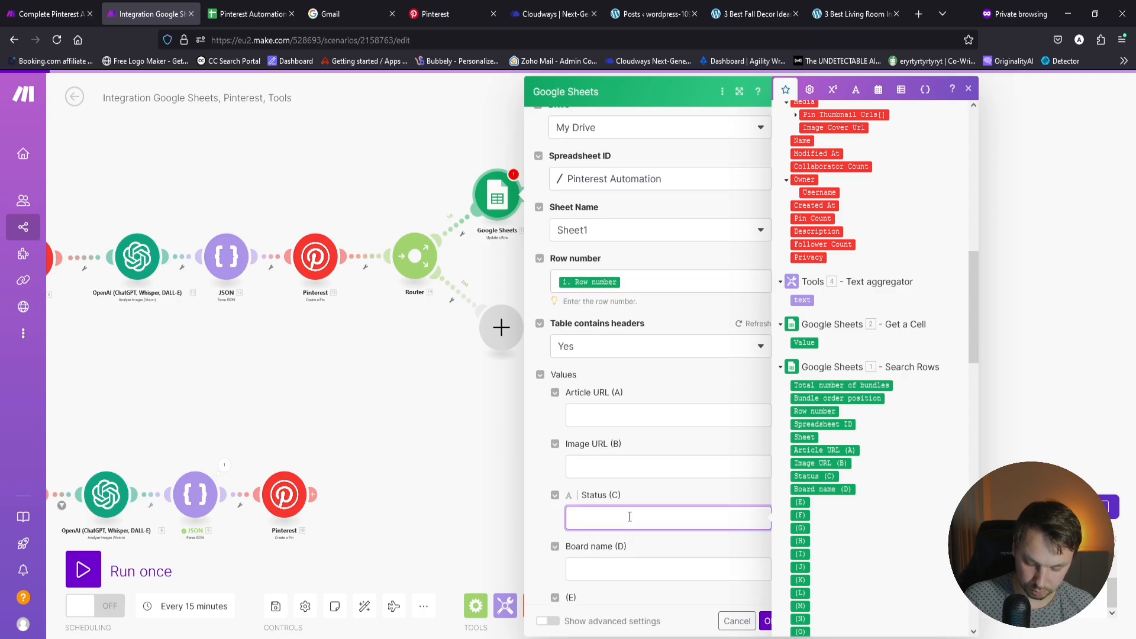
{"action": "type", "text": "done"}
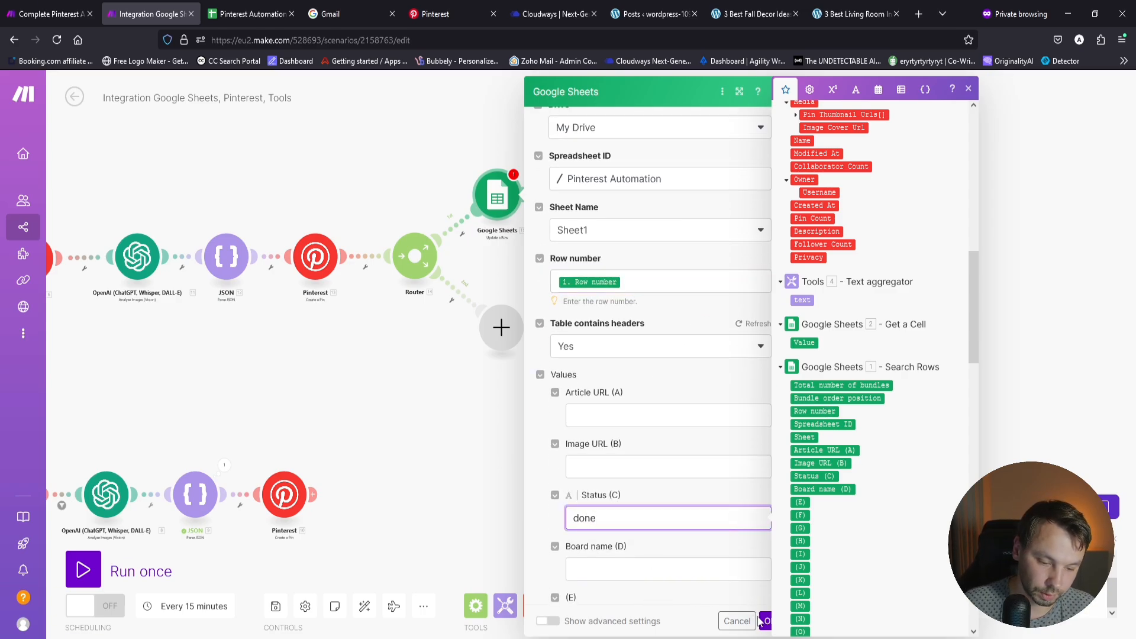
{"action": "left_click", "coordinate": [765, 620]}
Step: Clone the Update a Row module onto the Router's lower branch in place of the empty module
{"action": "right_click", "coordinate": [499, 197]}
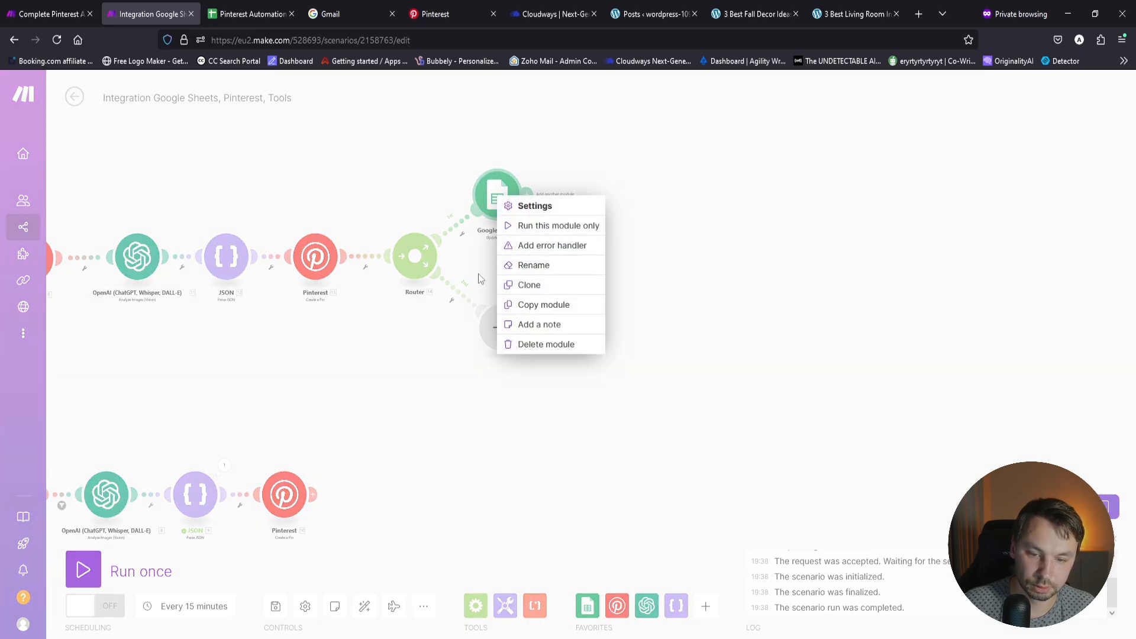
{"action": "left_click", "coordinate": [571, 285]}
{"action": "left_click", "coordinate": [493, 333]}
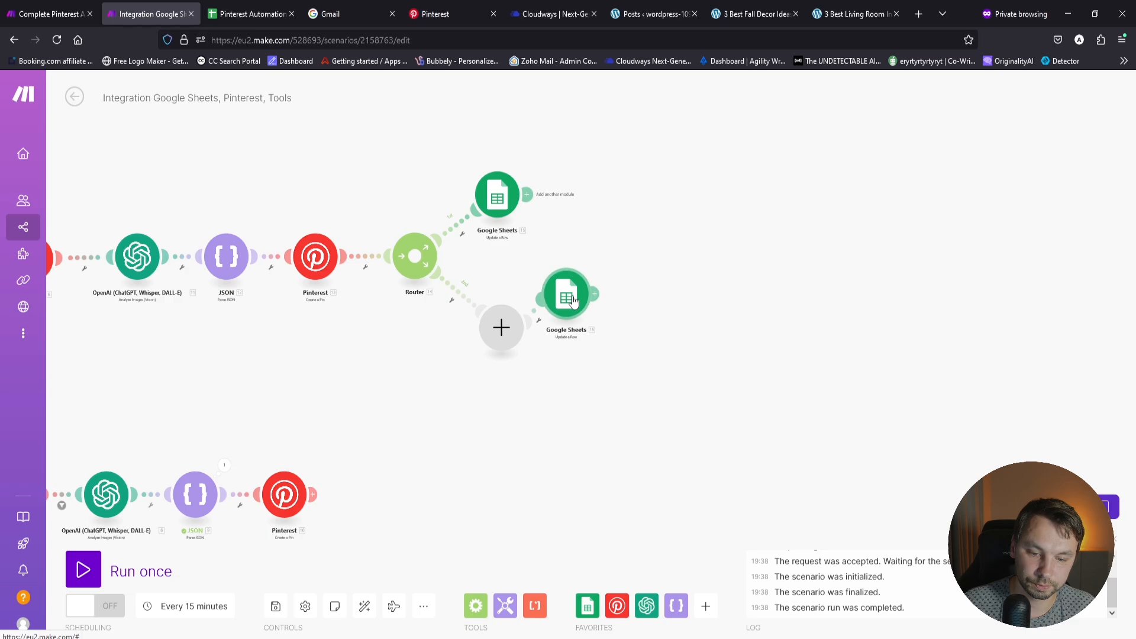
{"action": "right_click", "coordinate": [493, 333]}
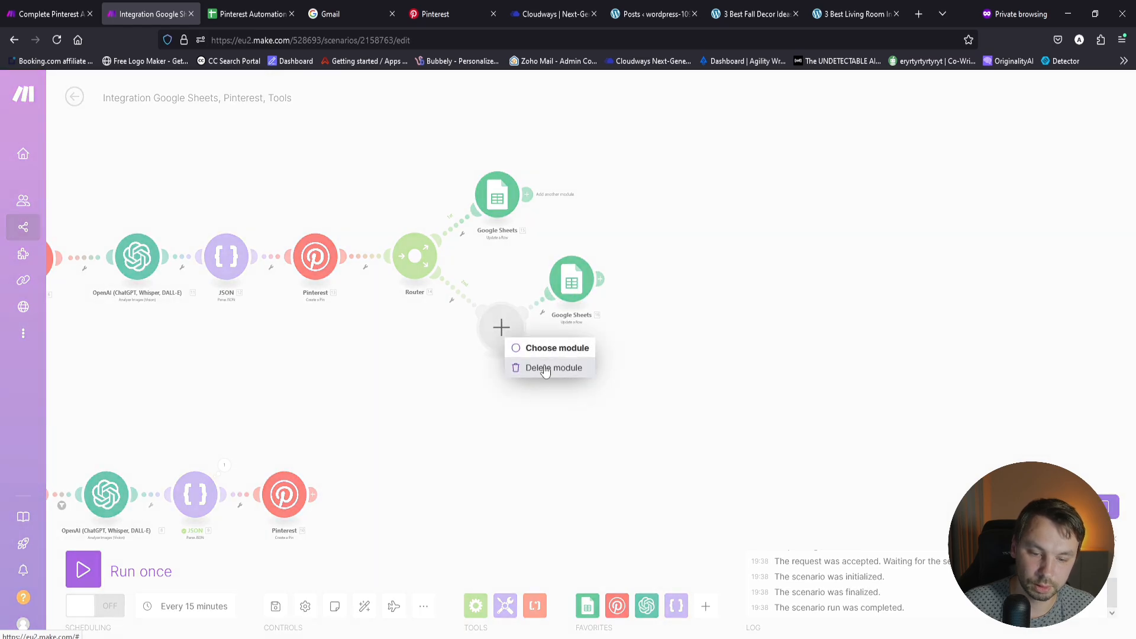
{"action": "left_click", "coordinate": [535, 371]}
Step: Space the two Update a Row modules farther apart on the branches after the Router
{"action": "left_click_drag", "start_coordinate": [503, 338], "coordinate": [487, 338]}
{"action": "left_click_drag", "start_coordinate": [499, 201], "coordinate": [495, 177]}
{"action": "left_click_drag", "start_coordinate": [487, 345], "coordinate": [529, 363]}
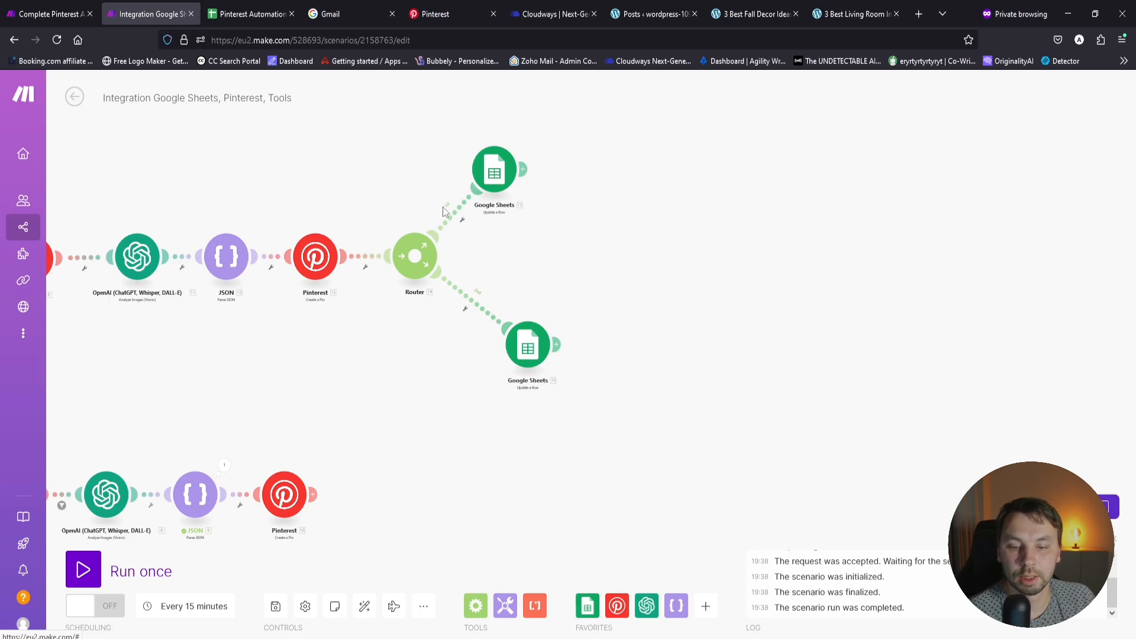
Step: Filter the branch to the upper Update a Row module so the Get a Cell Value must exist
{"action": "left_click", "coordinate": [457, 220]}
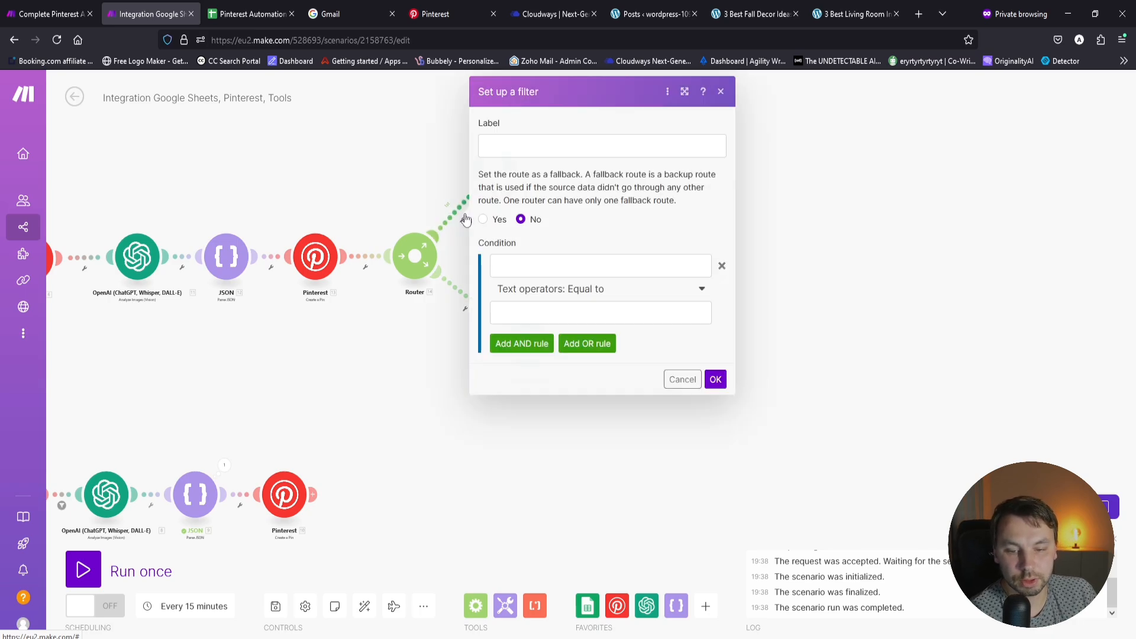
{"action": "left_click", "coordinate": [568, 265]}
{"action": "scroll", "coordinate": [835, 384], "scroll_direction": "down", "scroll_amount": 15}
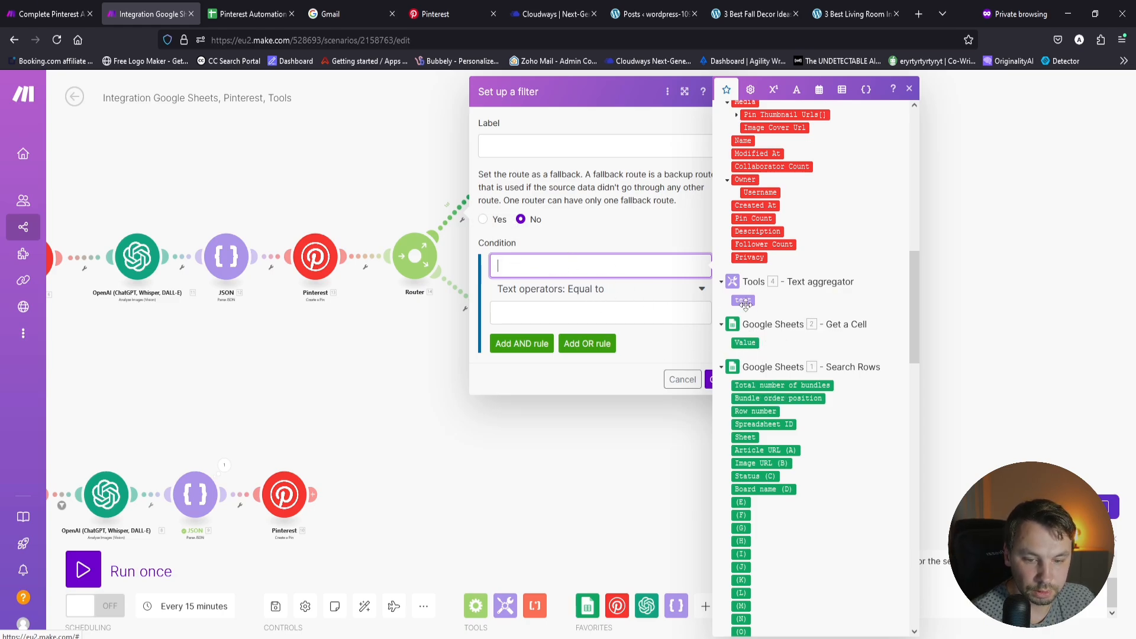
{"action": "left_click", "coordinate": [755, 343]}
{"action": "left_click", "coordinate": [550, 288]}
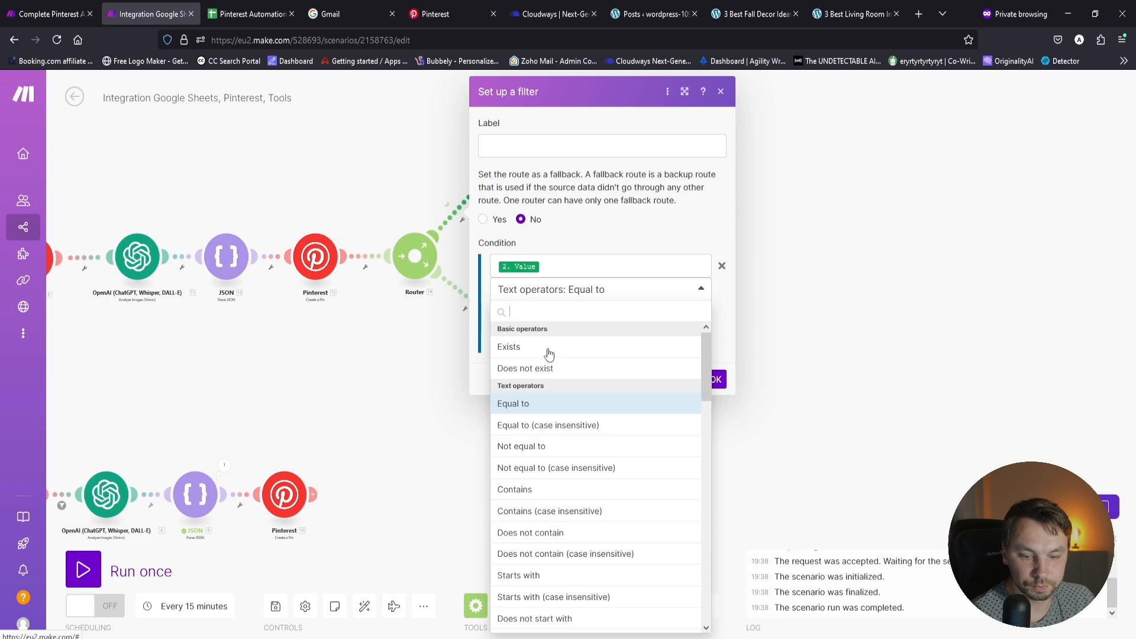
{"action": "left_click", "coordinate": [543, 348]}
{"action": "left_click", "coordinate": [715, 355]}
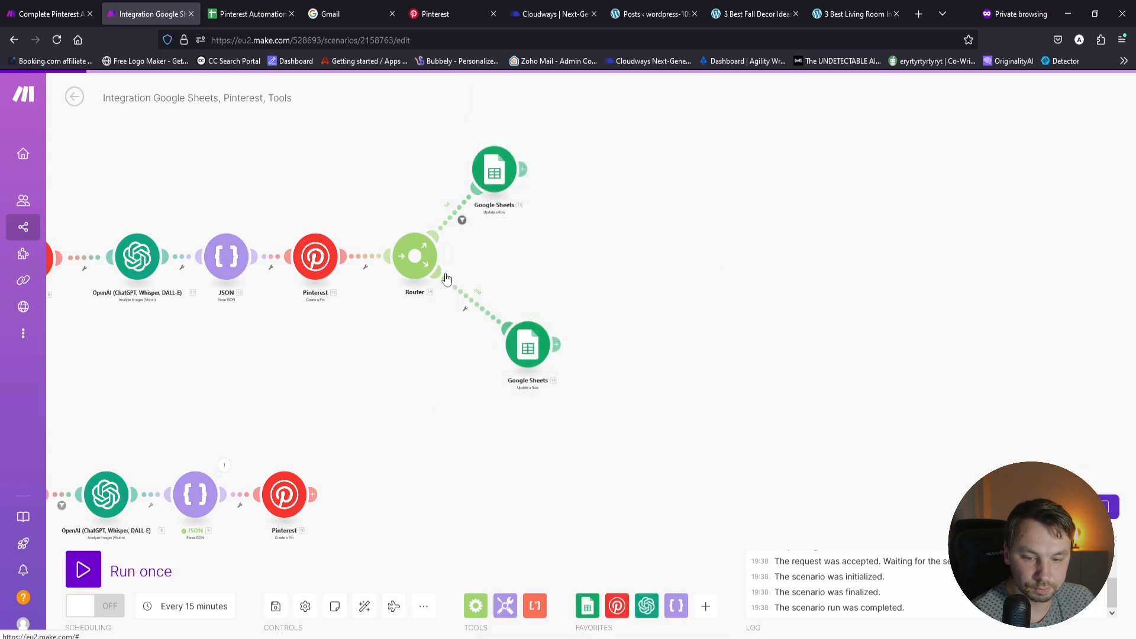
Step: Filter the branch to the lower Update a Row module with the condition that the Get a Cell Value does not exist
{"action": "left_click", "coordinate": [465, 308]}
{"action": "left_click", "coordinate": [470, 322]}
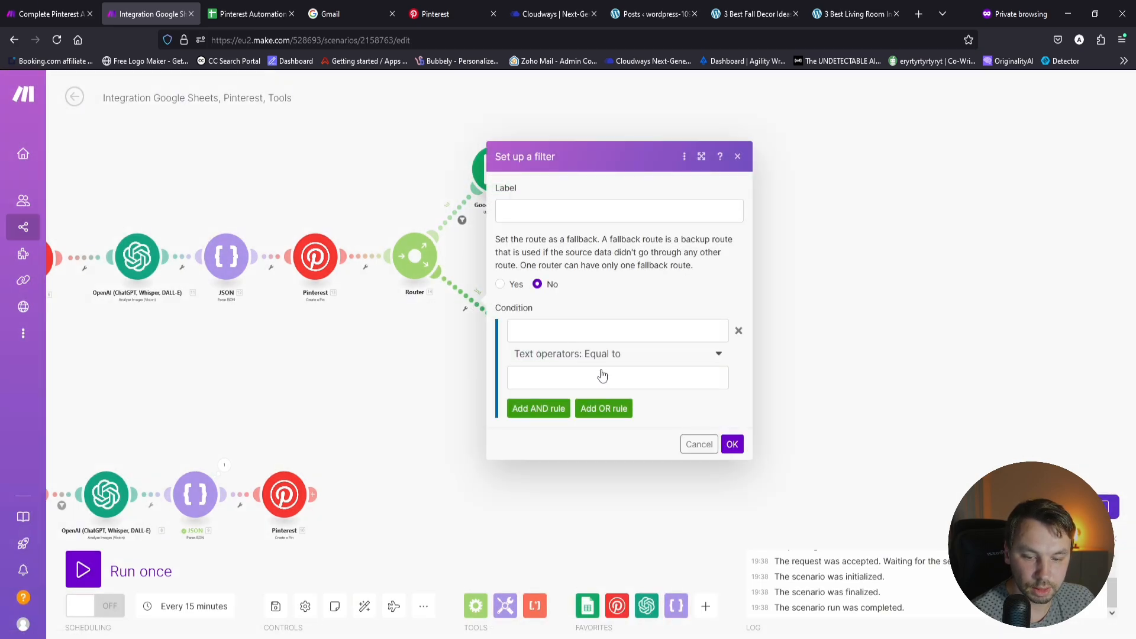
{"action": "left_click", "coordinate": [597, 330]}
{"action": "scroll", "coordinate": [790, 342], "scroll_direction": "down", "scroll_amount": 10}
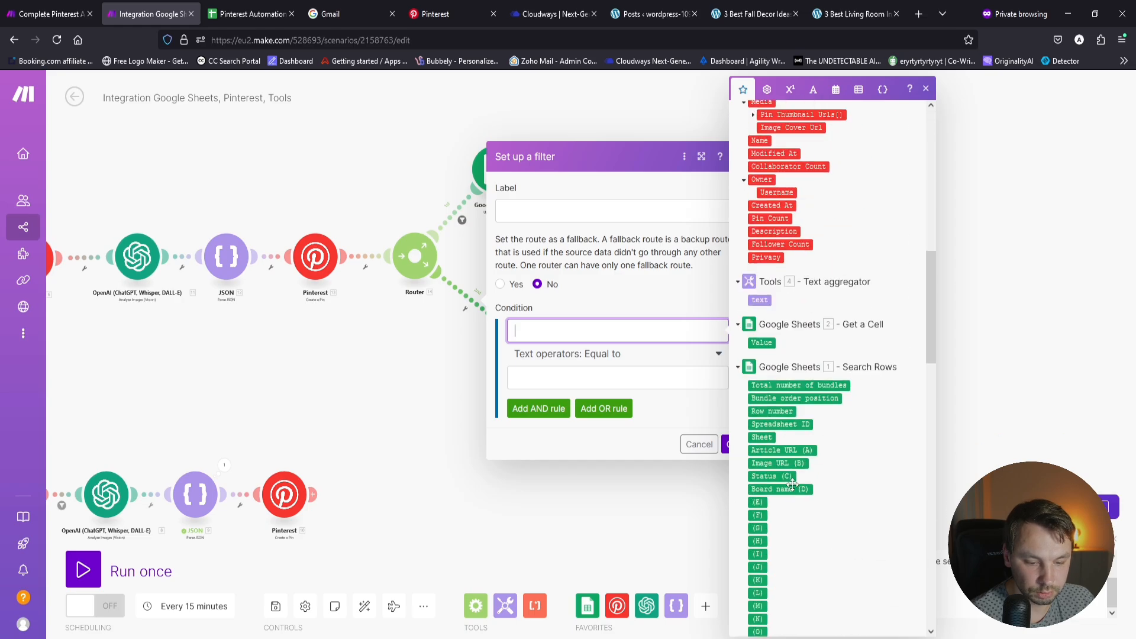
{"action": "left_click", "coordinate": [762, 154]}
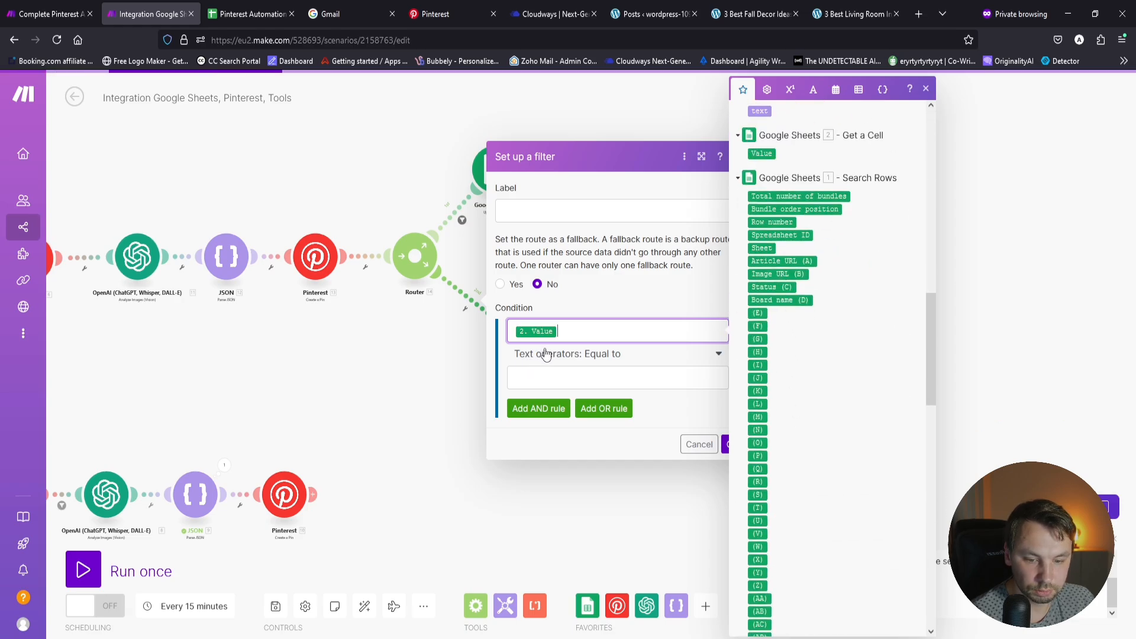
{"action": "left_click", "coordinate": [545, 354]}
{"action": "left_click", "coordinate": [540, 434]}
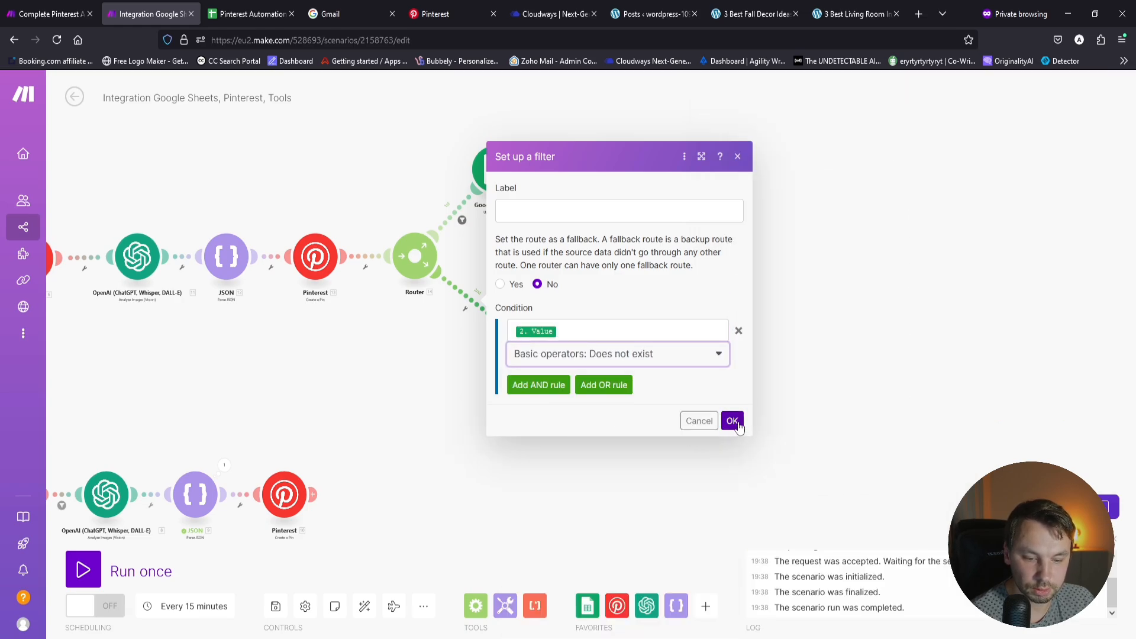
{"action": "left_click", "coordinate": [738, 423]}
Step: Review the scenario flow from the initial Google Sheets modules through both Routers to the two Update a Row modules
{"action": "left_click_drag", "start_coordinate": [625, 296], "coordinate": [604, 333]}
{"action": "left_click_drag", "start_coordinate": [508, 386], "coordinate": [933, 191]}
{"action": "left_click_drag", "start_coordinate": [340, 323], "coordinate": [470, 389]}
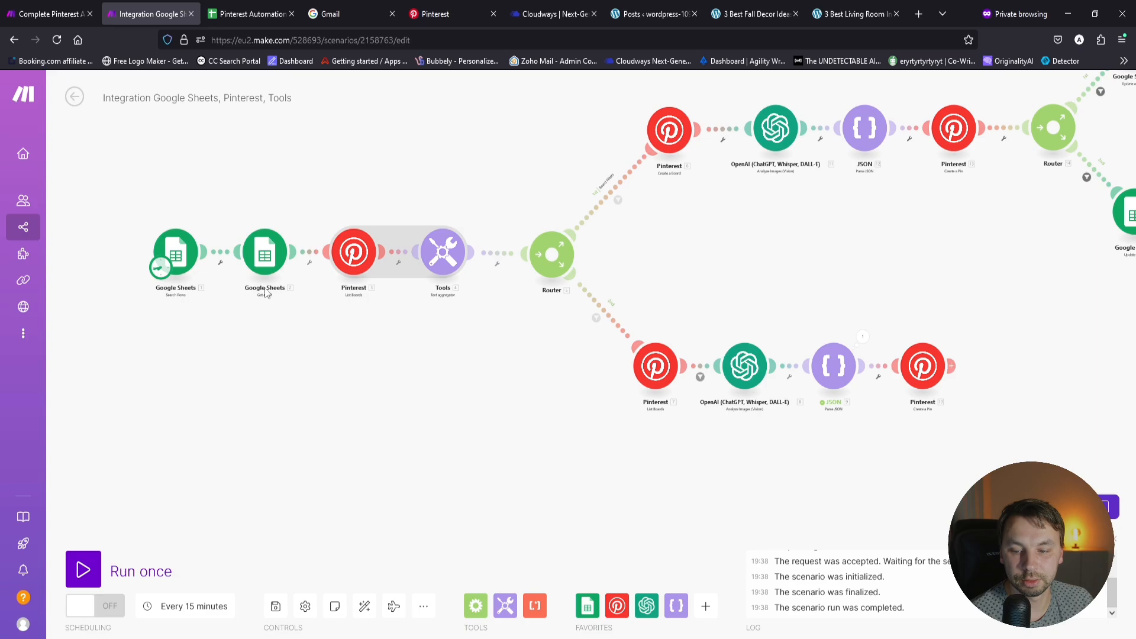
{"action": "left_click_drag", "start_coordinate": [498, 409], "coordinate": [272, 414]}
{"action": "left_click_drag", "start_coordinate": [727, 342], "coordinate": [620, 496]}
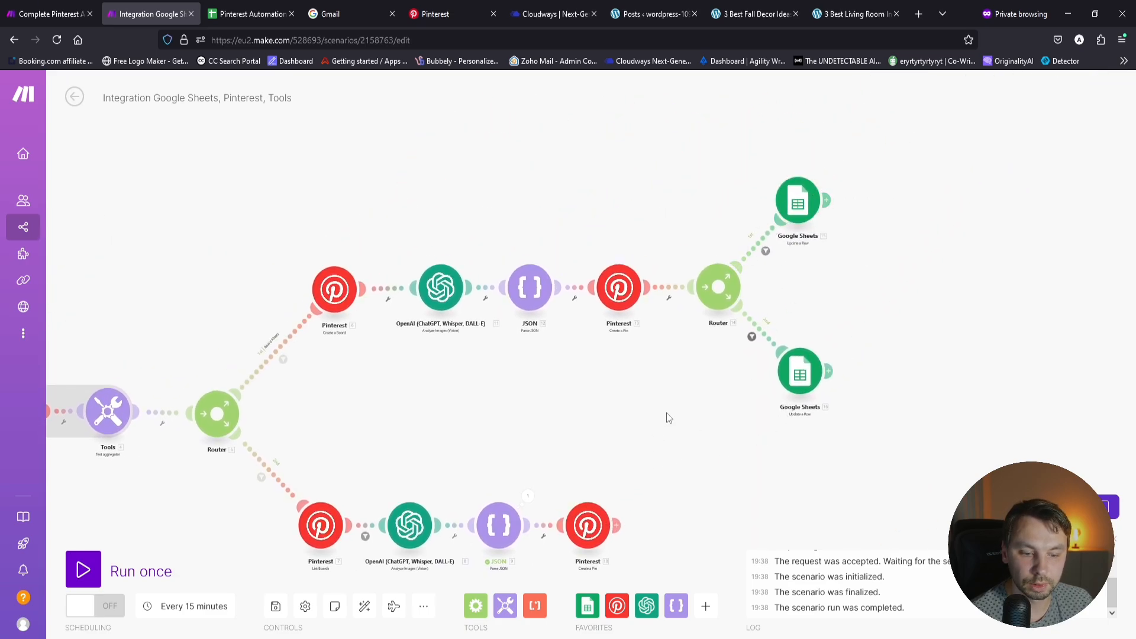
{"action": "left_click_drag", "start_coordinate": [667, 413], "coordinate": [575, 415]}
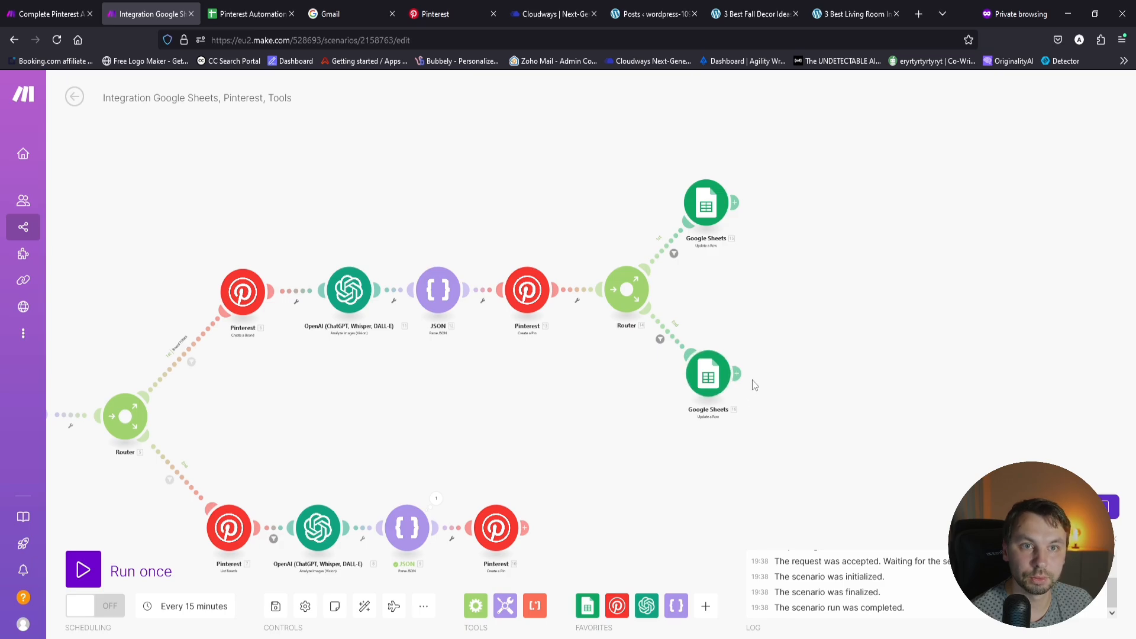
{"action": "left_click_drag", "start_coordinate": [712, 450], "coordinate": [579, 397]}
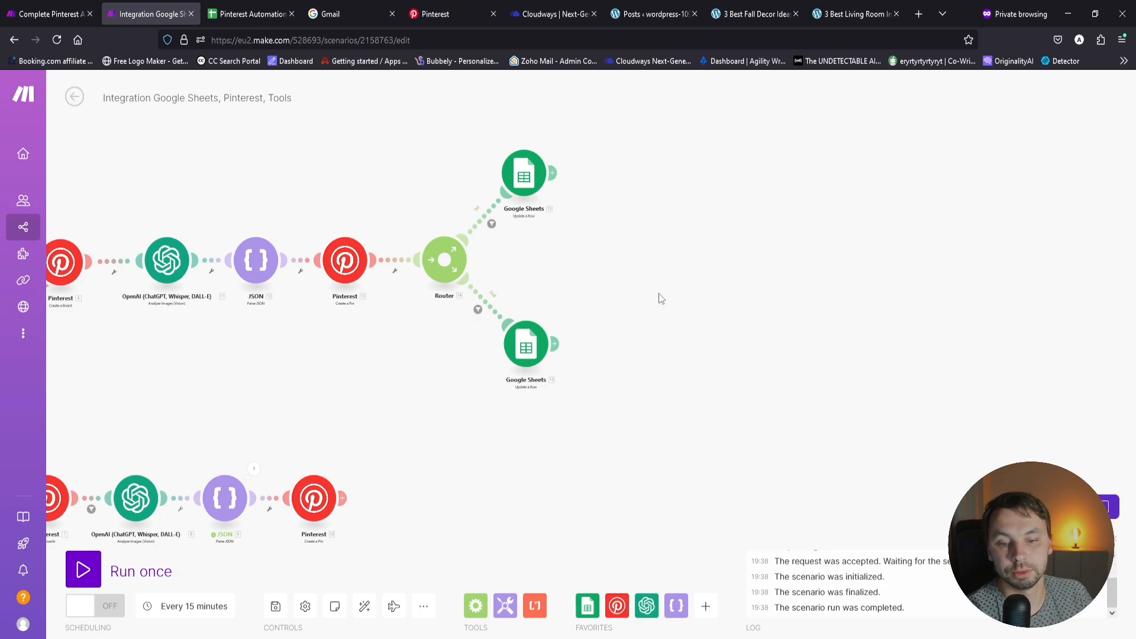
{"action": "scroll", "coordinate": [686, 303], "scroll_direction": "down", "scroll_amount": 3}
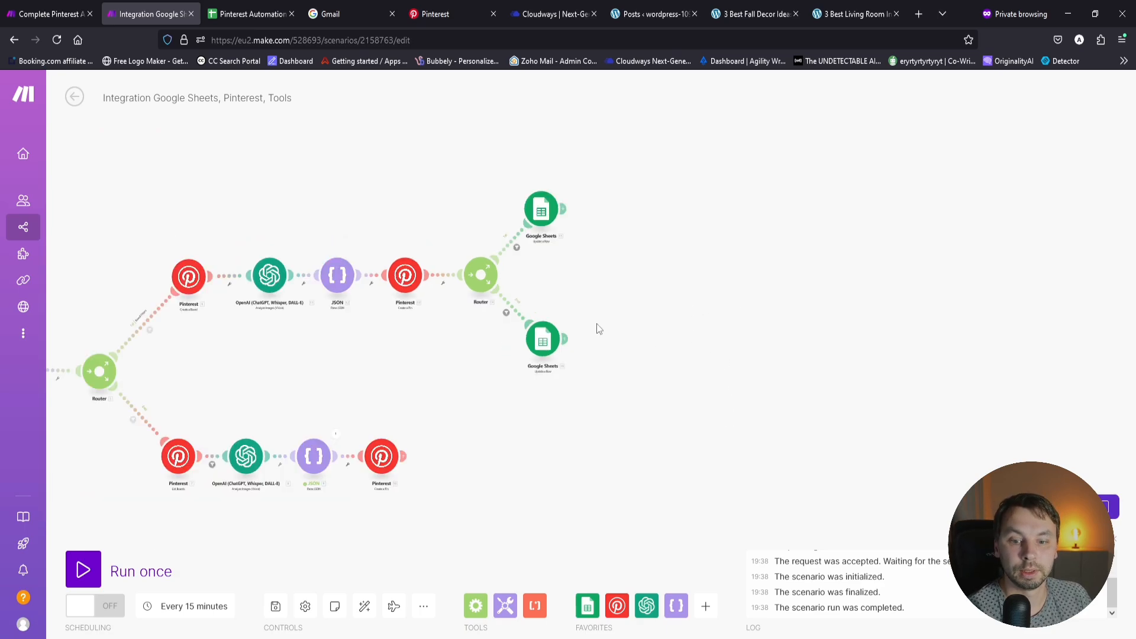
{"action": "scroll", "coordinate": [650, 299], "scroll_direction": "up", "scroll_amount": 3}
{"action": "left_click_drag", "start_coordinate": [534, 362], "coordinate": [538, 294]}
{"action": "left_click_drag", "start_coordinate": [615, 229], "coordinate": [616, 251]}
{"action": "left_click_drag", "start_coordinate": [508, 436], "coordinate": [444, 330]}
{"action": "scroll", "coordinate": [456, 314], "scroll_direction": "down", "scroll_amount": 2}
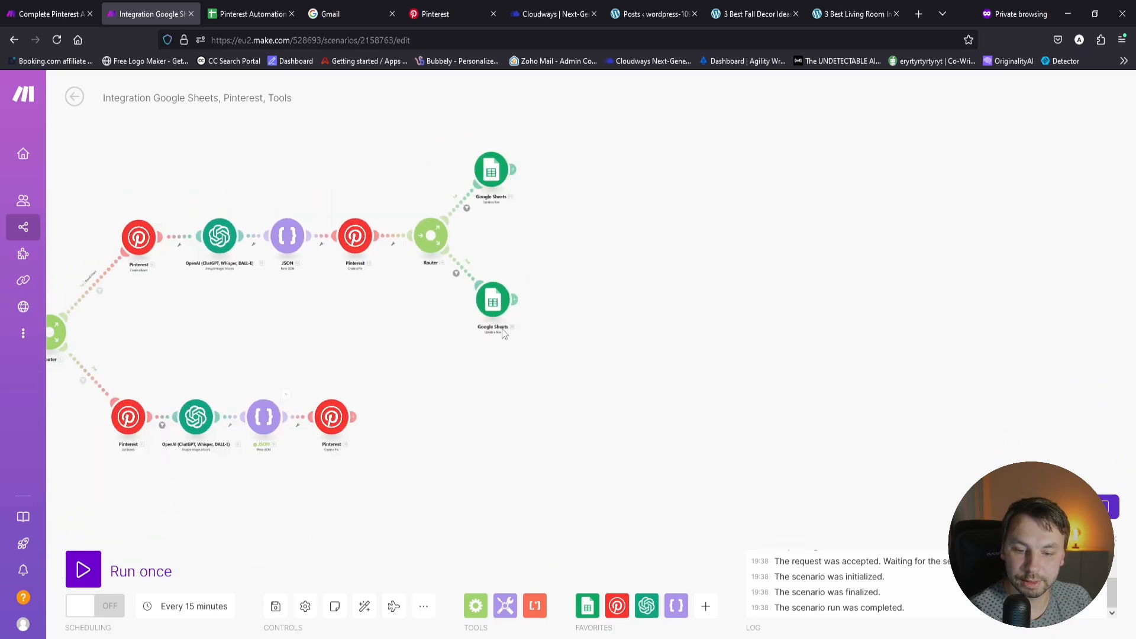
{"action": "scroll", "coordinate": [502, 329], "scroll_direction": "up", "scroll_amount": 4}
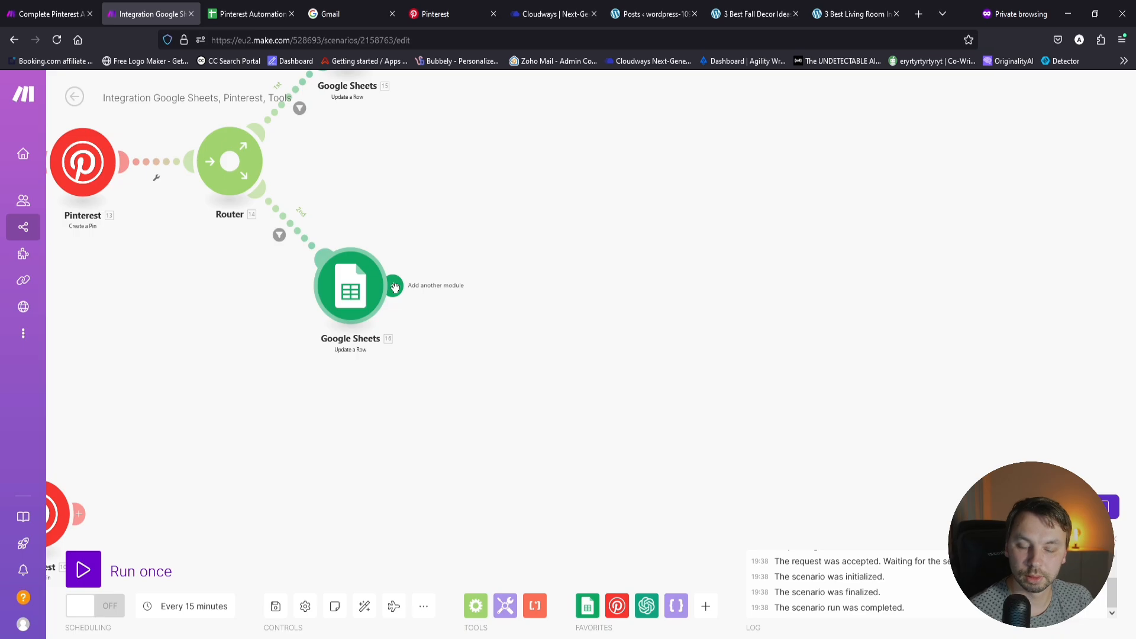
Step: Start adding a Google Sheets module after the Update a Row module on the second branch of the last Router
{"action": "left_click_drag", "start_coordinate": [406, 411], "coordinate": [797, 373]}
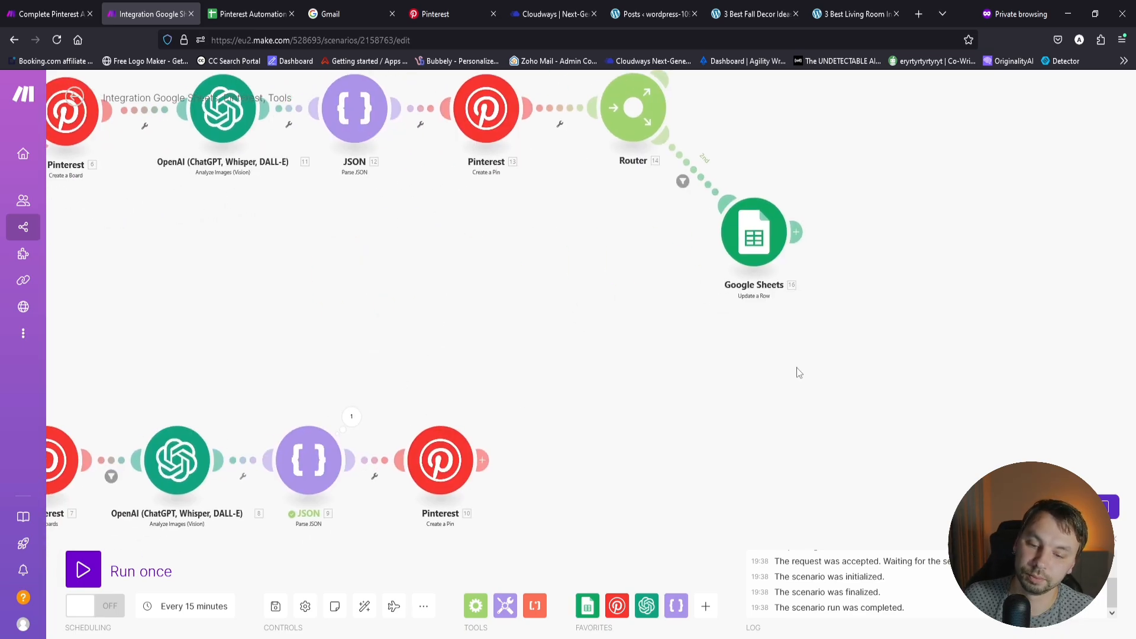
{"action": "scroll", "coordinate": [797, 373], "scroll_direction": "down", "scroll_amount": 2}
{"action": "left_click_drag", "start_coordinate": [558, 353], "coordinate": [827, 329]}
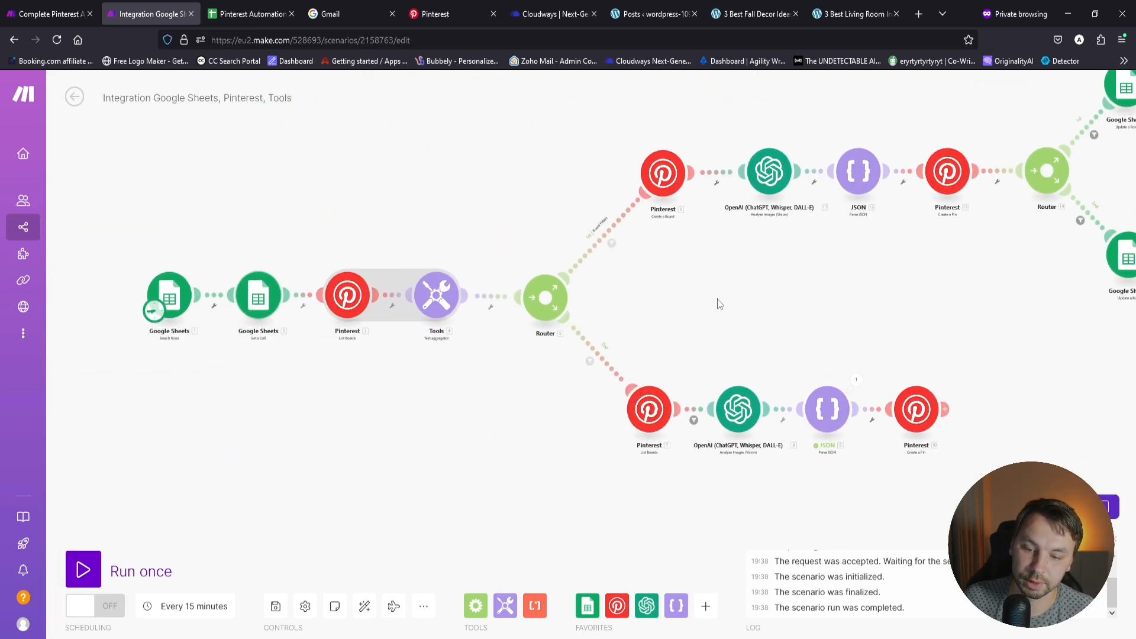
{"action": "left_click_drag", "start_coordinate": [720, 305], "coordinate": [104, 344]}
{"action": "left_click", "coordinate": [603, 294]}
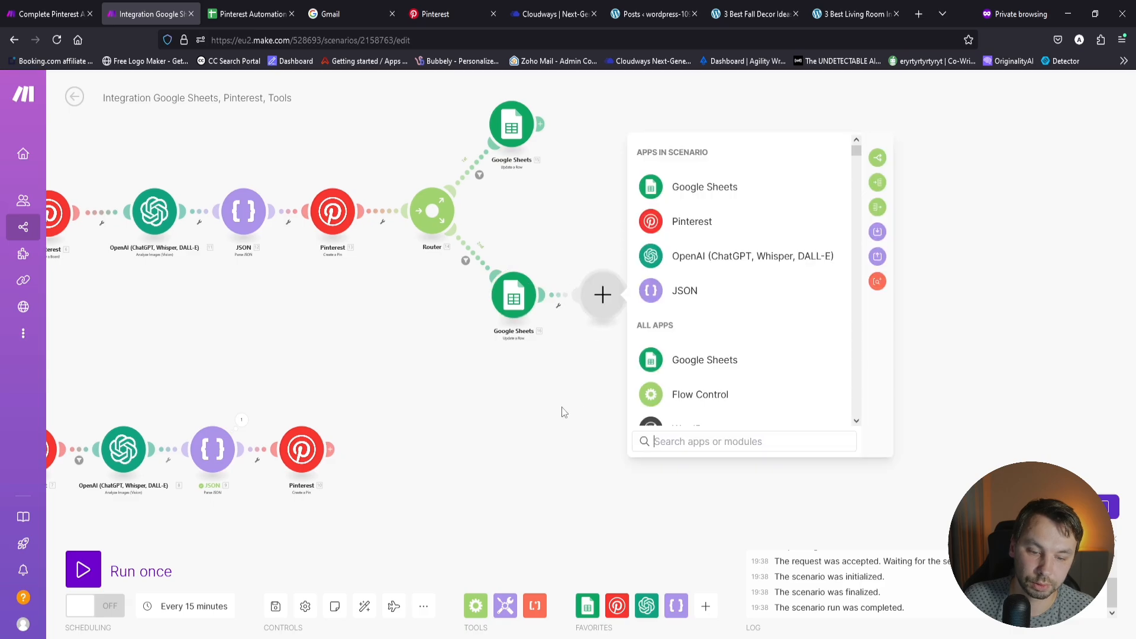
{"action": "left_click", "coordinate": [658, 353]}
{"action": "scroll", "coordinate": [664, 330], "scroll_direction": "down", "scroll_amount": 3}
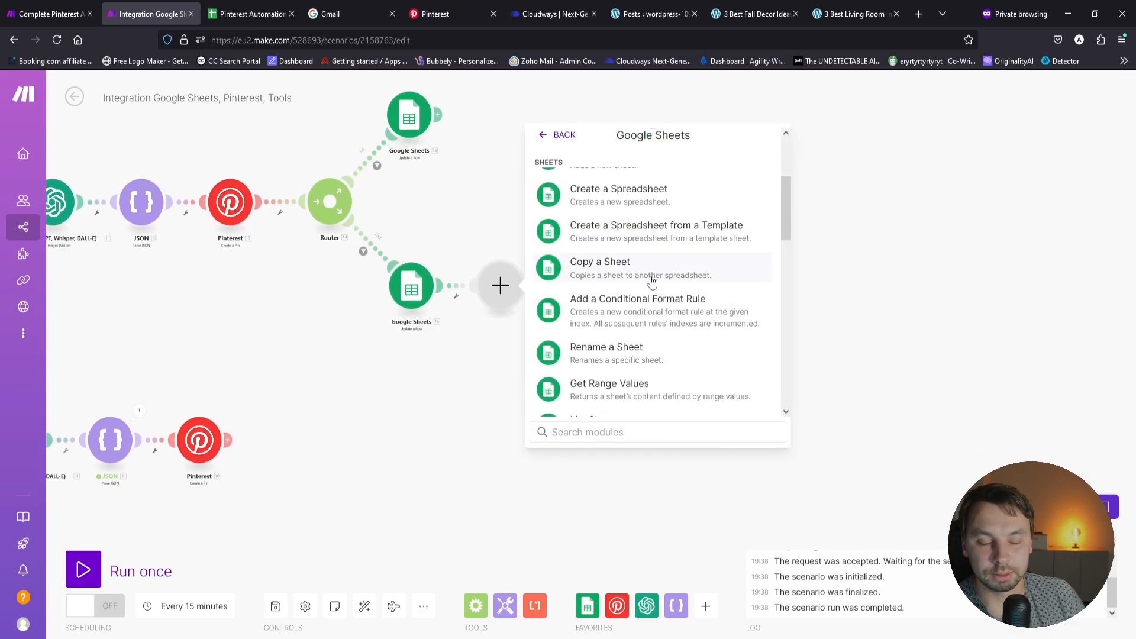
{"action": "scroll", "coordinate": [651, 278], "scroll_direction": "down", "scroll_amount": 2}
{"action": "scroll", "coordinate": [675, 358], "scroll_direction": "down", "scroll_amount": 2}
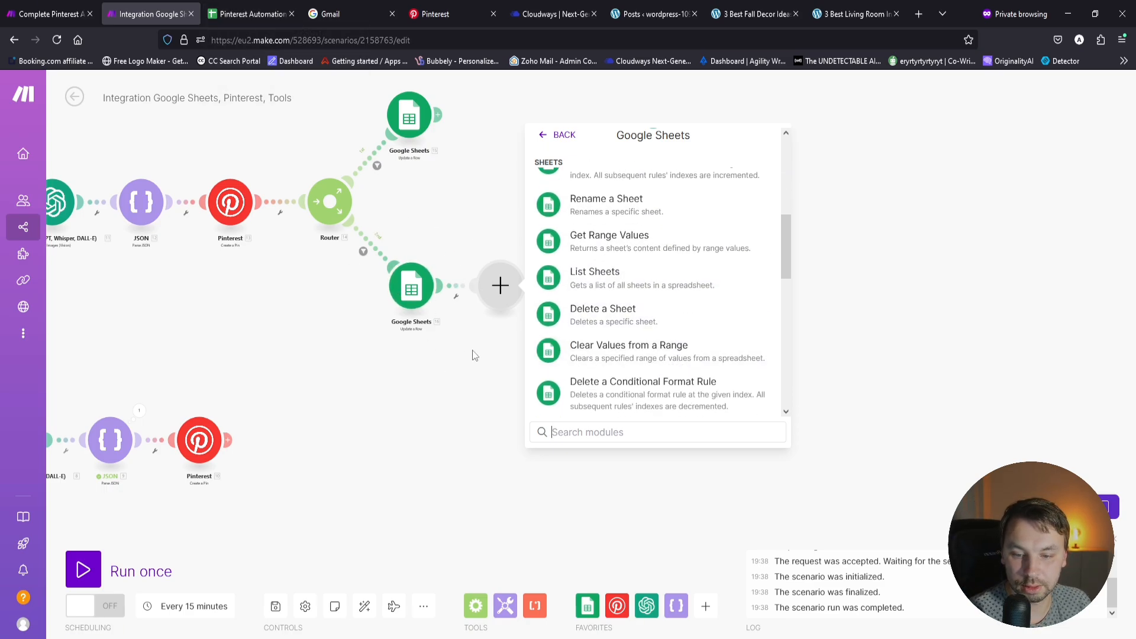
Step: Check the Status column down to the last filled row in Sheet1 of the Pinterest Automation spreadsheet, and return to the scenario
{"action": "key", "text": "ctrl+Tab"}
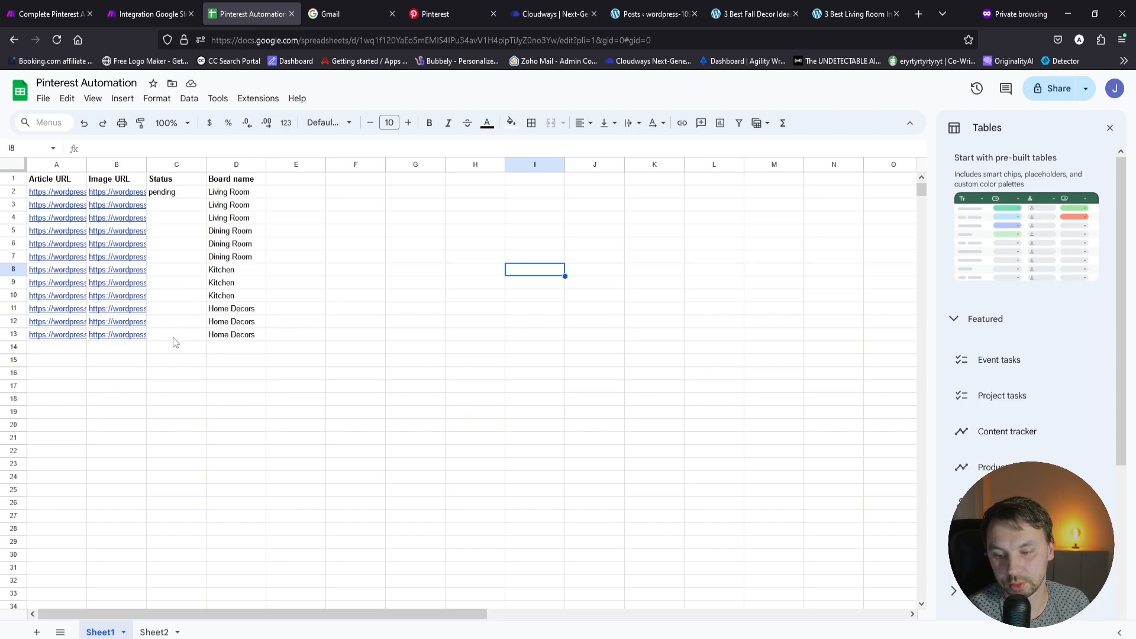
{"action": "left_click", "coordinate": [175, 338]}
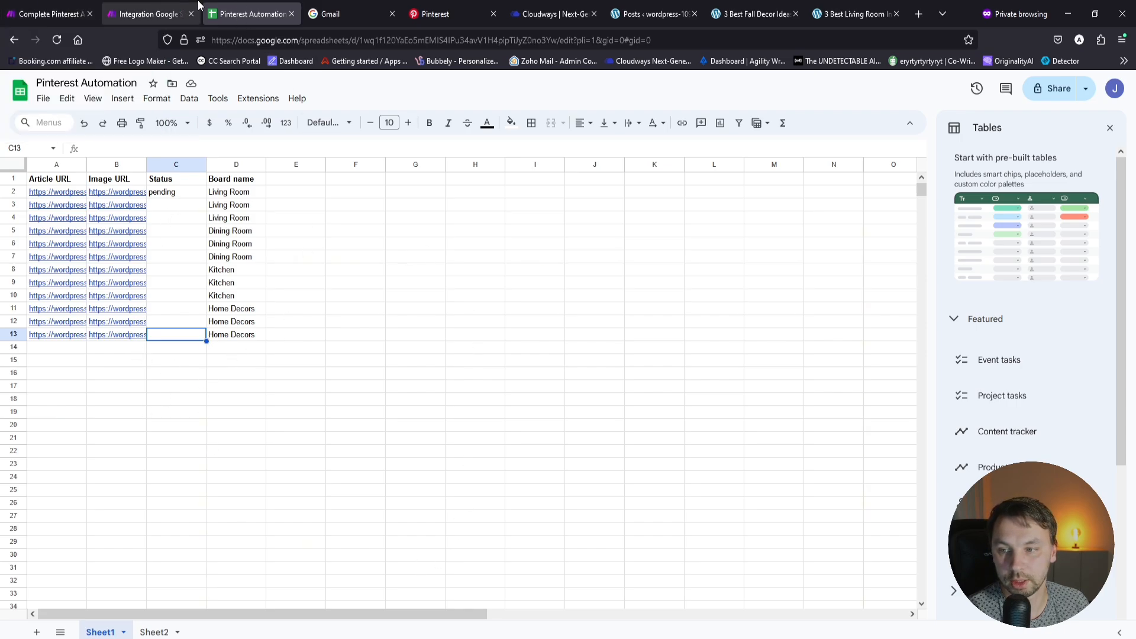
{"action": "left_click", "coordinate": [152, 13]}
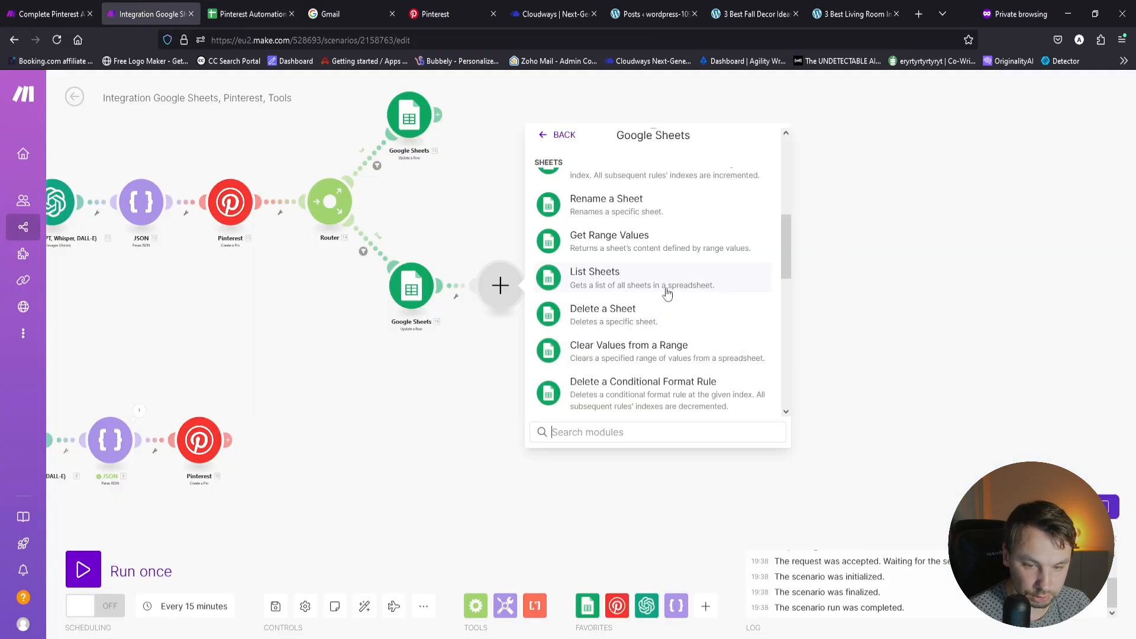
Step: Add a Search Rows module there and point it to Sheet1 of the Pinterest Automation spreadsheet
{"action": "scroll", "coordinate": [669, 342], "scroll_direction": "down", "scroll_amount": 4}
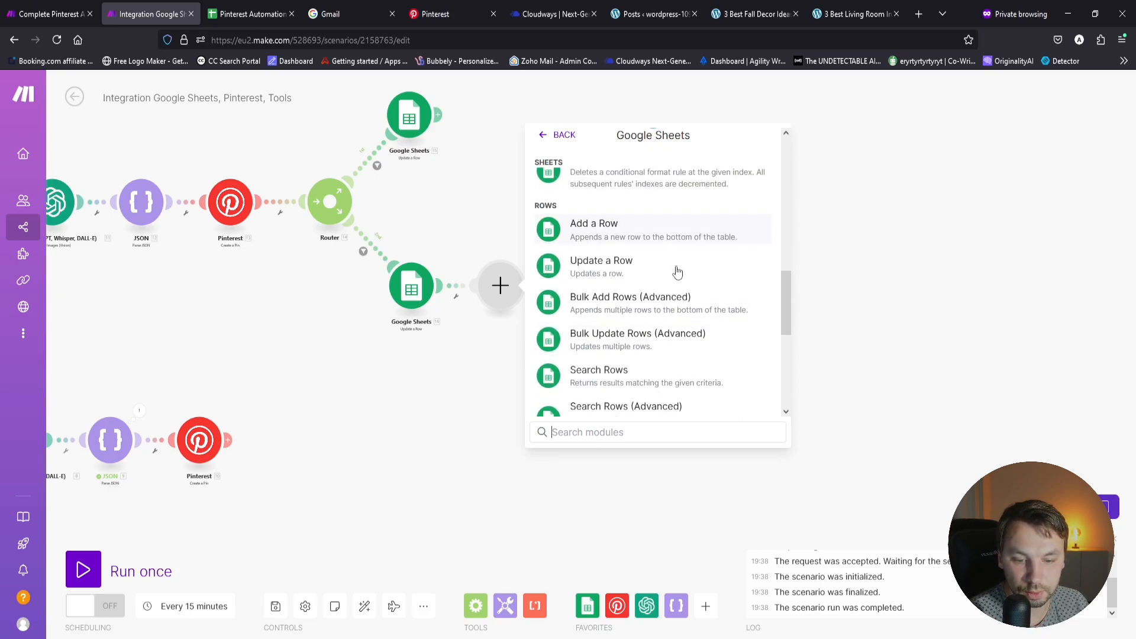
{"action": "scroll", "coordinate": [678, 323], "scroll_direction": "down", "scroll_amount": 3}
{"action": "left_click", "coordinate": [664, 228]}
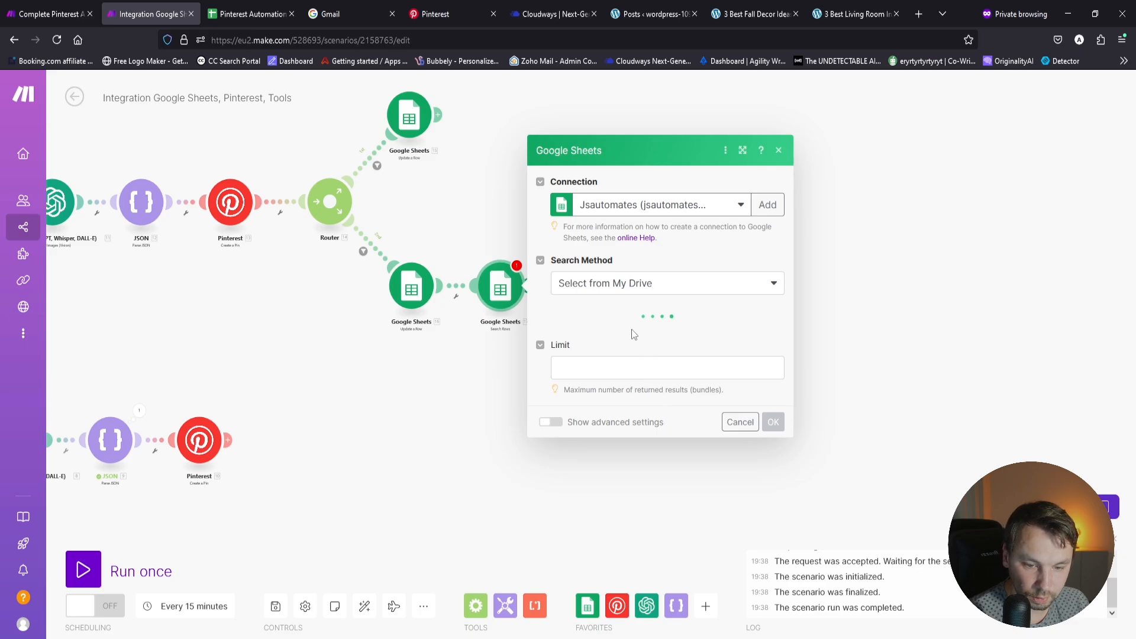
{"action": "left_click", "coordinate": [599, 325]}
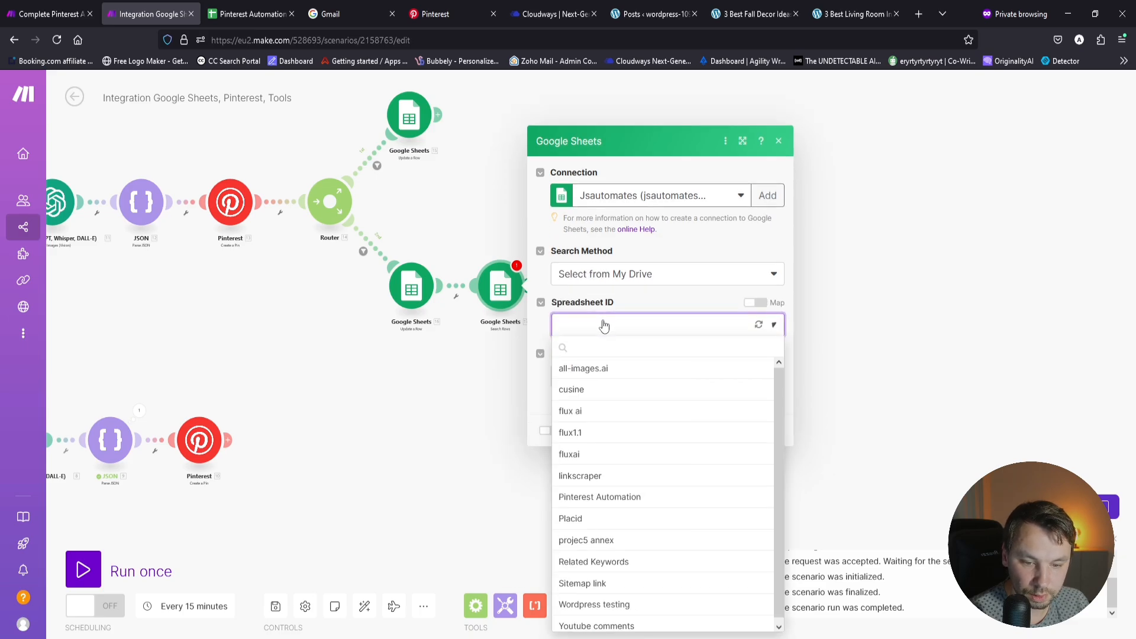
{"action": "left_click", "coordinate": [639, 499]}
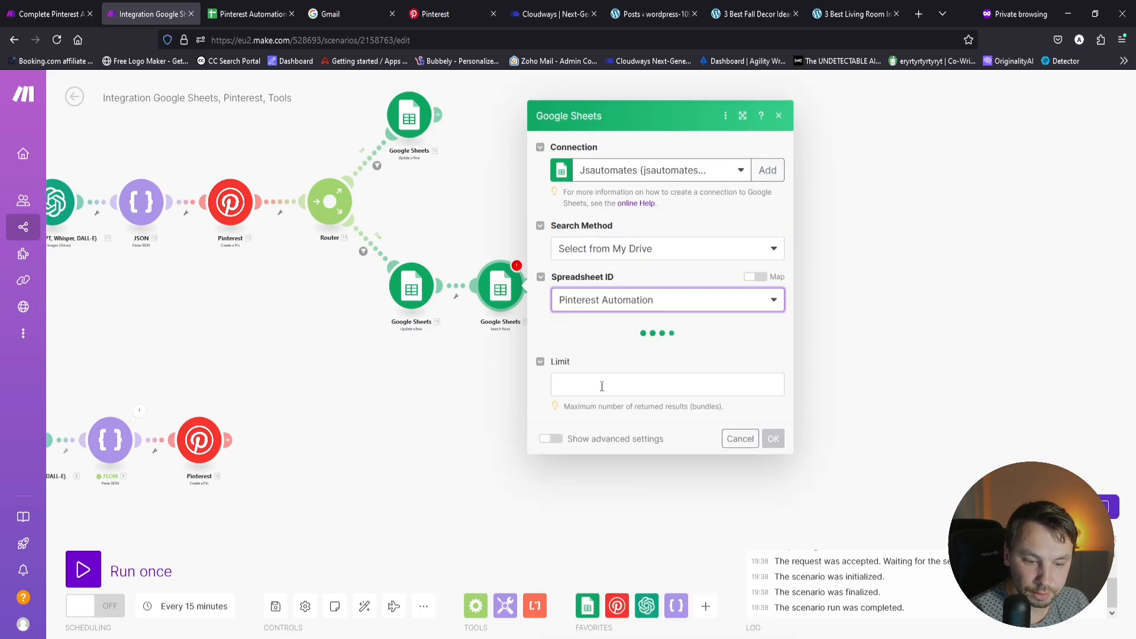
{"action": "left_click", "coordinate": [621, 355]}
{"action": "left_click", "coordinate": [613, 373]}
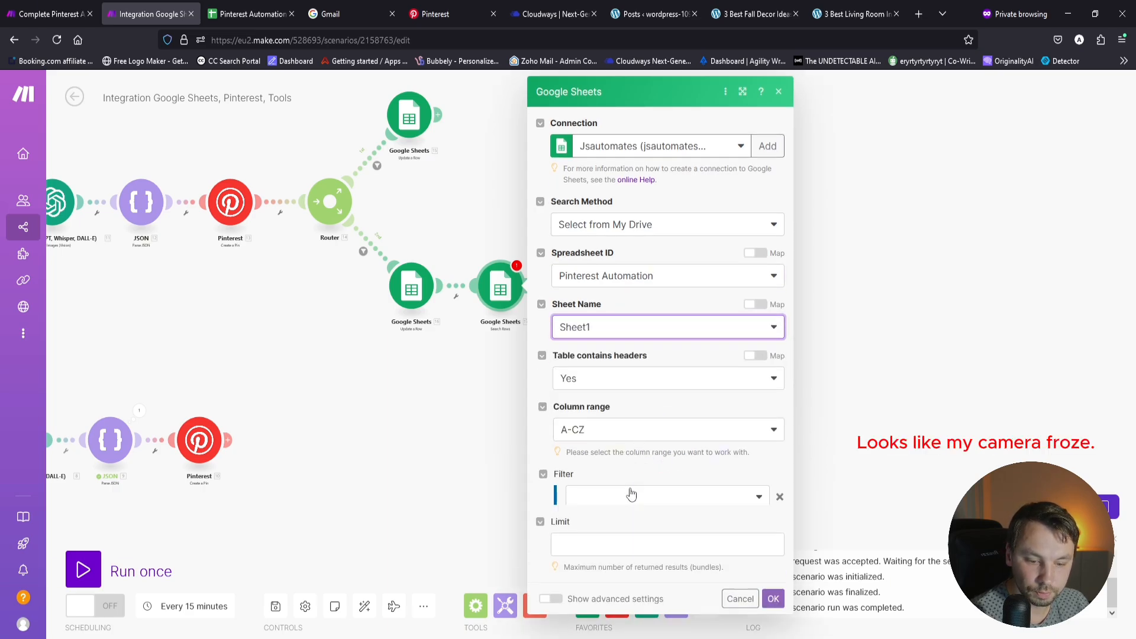
Step: Filter the Search Rows module on Status (C) equal to pending1 and save its settings
{"action": "left_click", "coordinate": [632, 494]}
{"action": "left_click", "coordinate": [634, 454]}
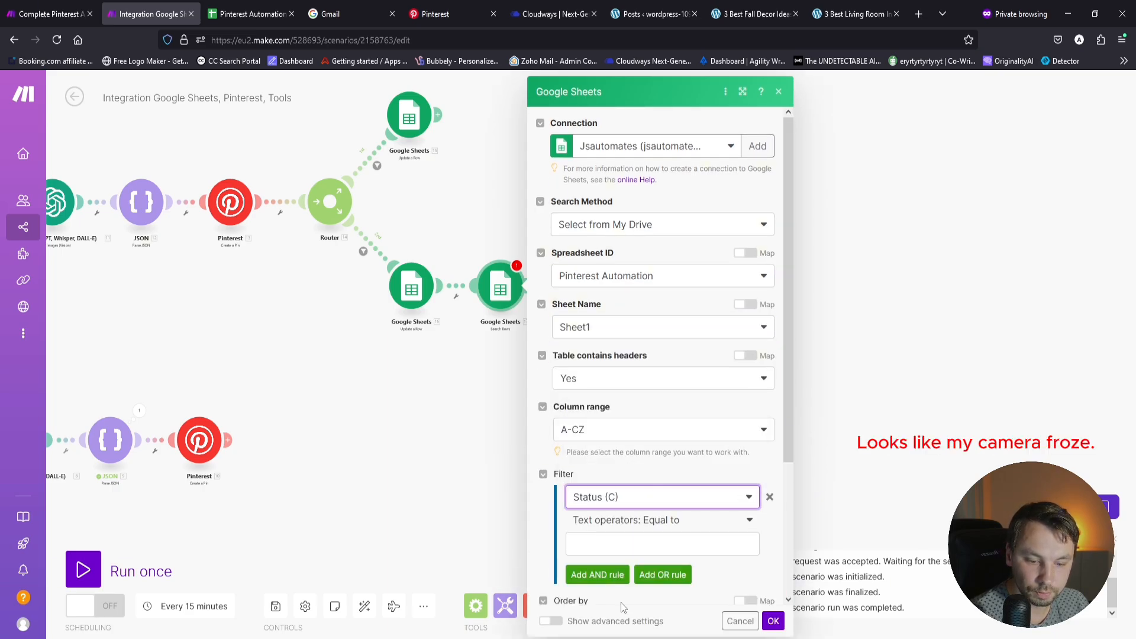
{"action": "scroll", "coordinate": [623, 606], "scroll_direction": "down", "scroll_amount": 3}
{"action": "left_click", "coordinate": [662, 367]}
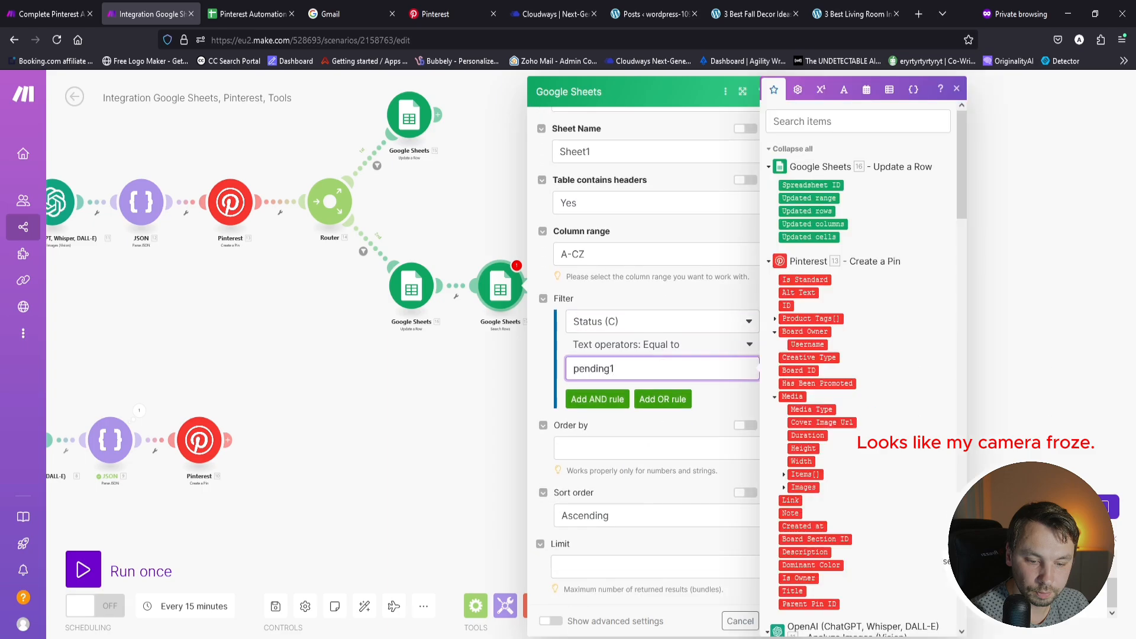
{"action": "left_click", "coordinate": [600, 573]}
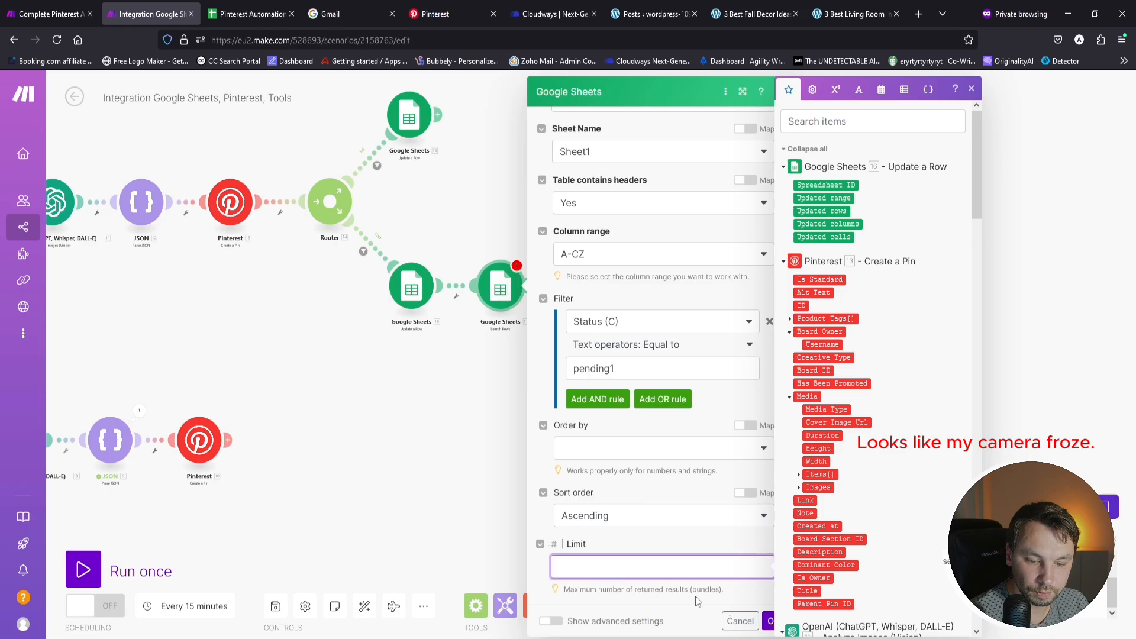
{"action": "left_click", "coordinate": [769, 622]}
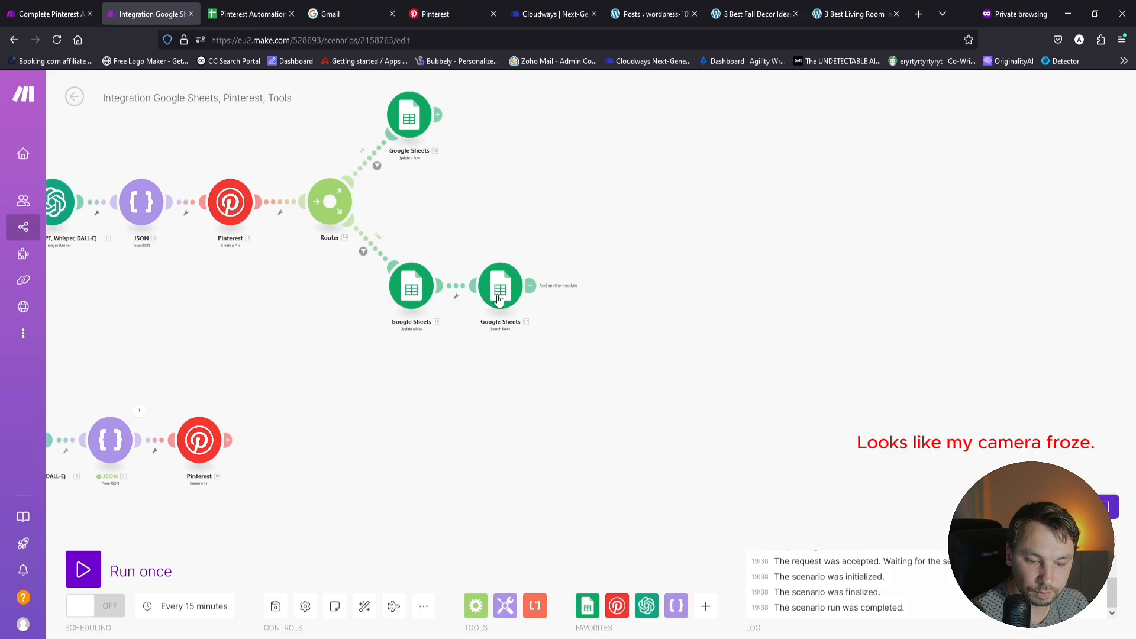
Step: Line up the Search Rows module beside the lower Update a Row module
{"action": "left_click_drag", "start_coordinate": [505, 298], "coordinate": [532, 337]}
{"action": "scroll", "coordinate": [450, 312], "scroll_direction": "up", "scroll_amount": 2}
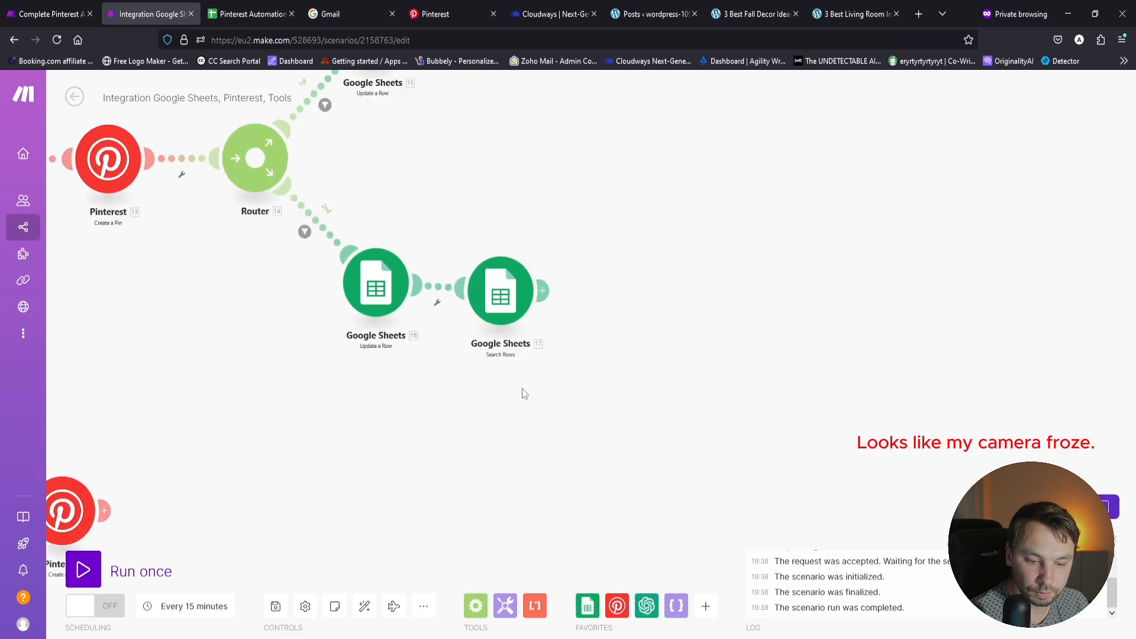
{"action": "left_click_drag", "start_coordinate": [521, 388], "coordinate": [464, 373]}
{"action": "left_click_drag", "start_coordinate": [464, 300], "coordinate": [478, 289]}
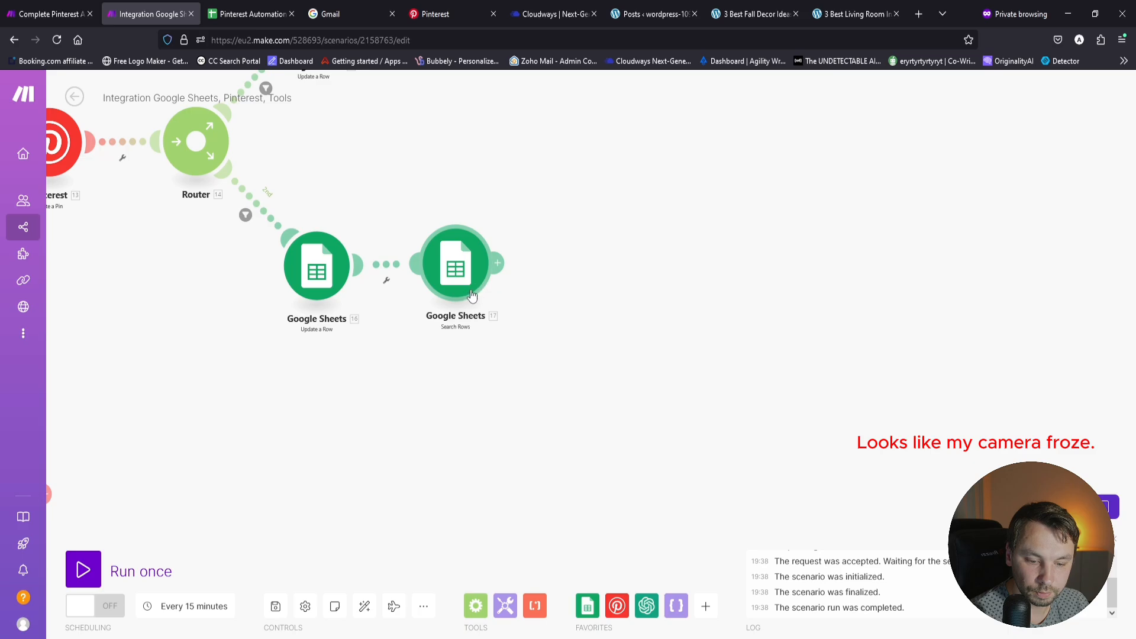
Step: Add a Google Sheets Update a Row module after Search Rows, using Sheet1 of the Pinterest Automation spreadsheet
{"action": "left_click", "coordinate": [498, 263]}
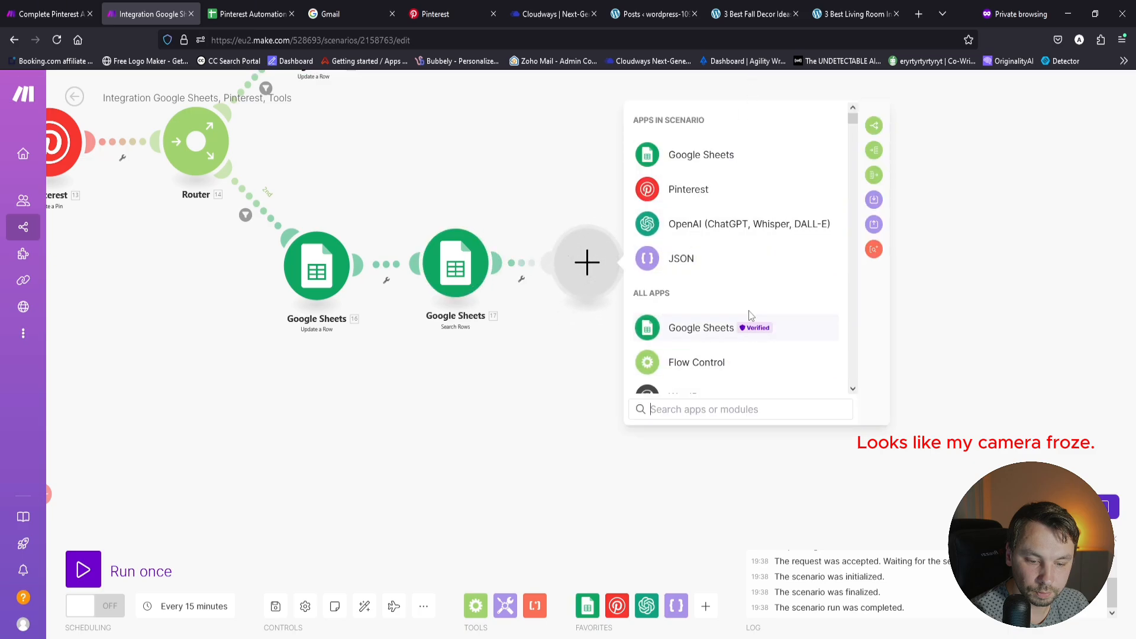
{"action": "left_click", "coordinate": [712, 331]}
{"action": "scroll", "coordinate": [769, 308], "scroll_direction": "down", "scroll_amount": 3}
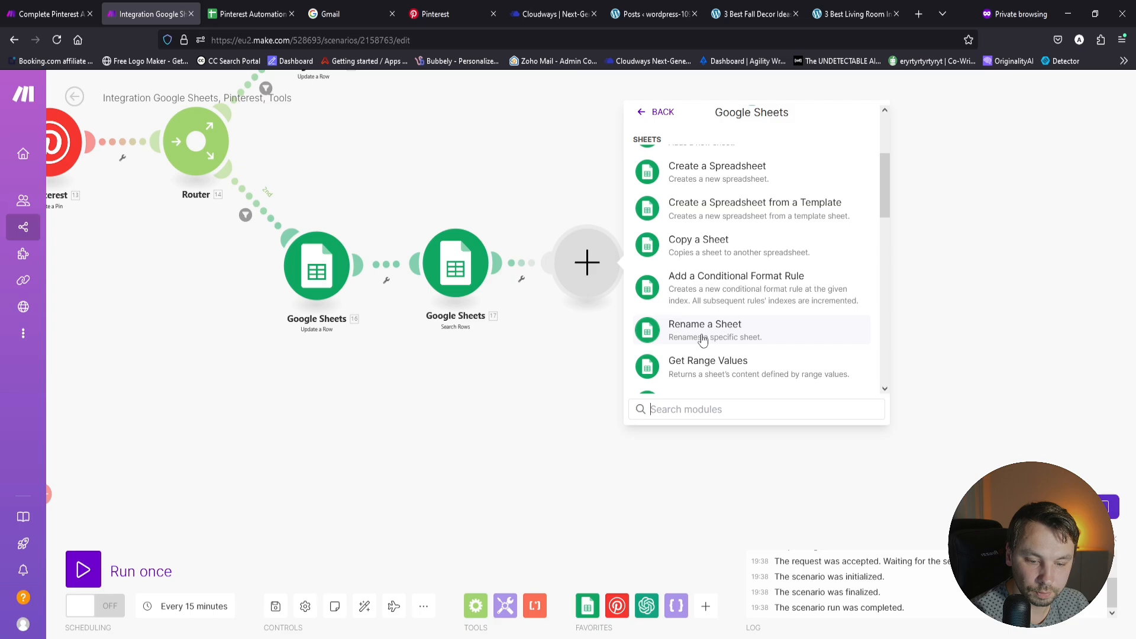
{"action": "scroll", "coordinate": [735, 345], "scroll_direction": "down", "scroll_amount": 7}
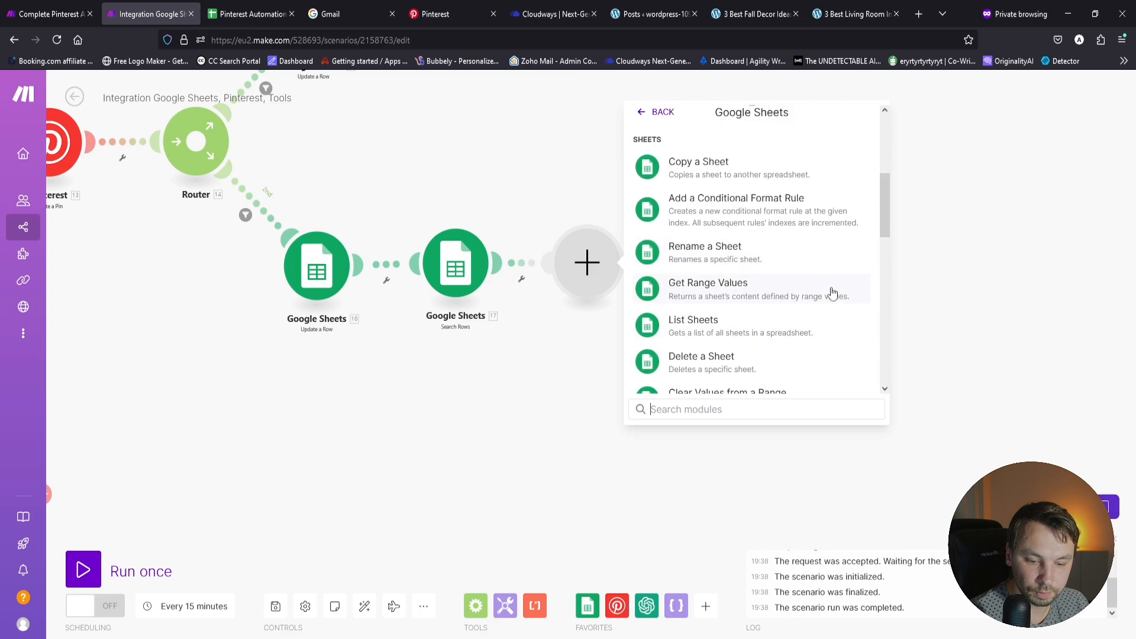
{"action": "left_click", "coordinate": [761, 249]}
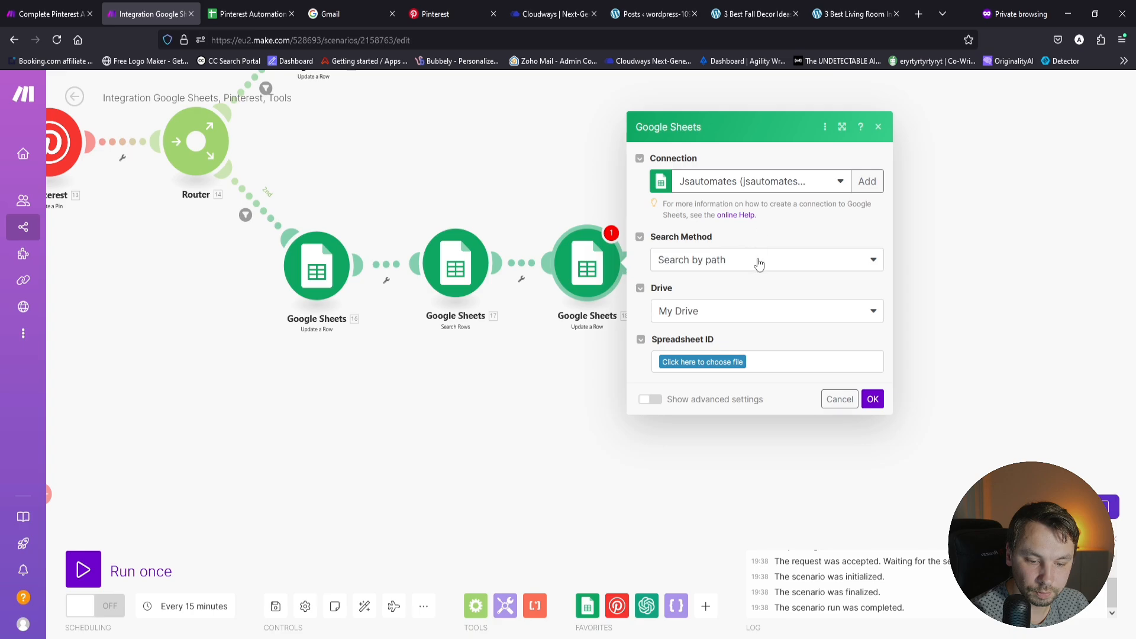
{"action": "left_click", "coordinate": [717, 362]}
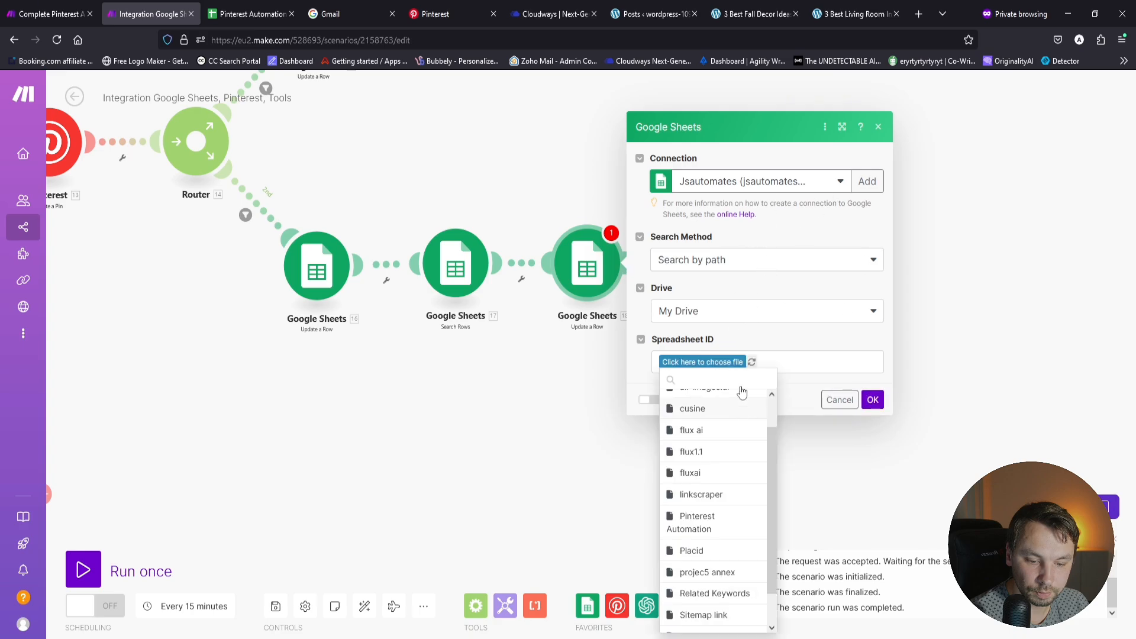
{"action": "left_click", "coordinate": [728, 525]}
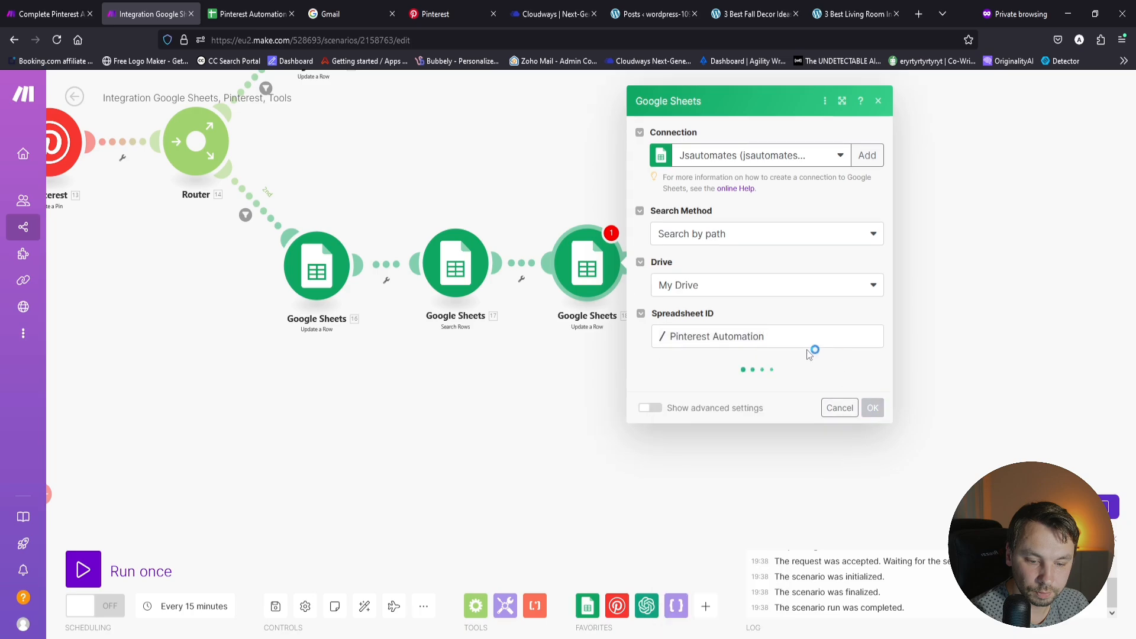
{"action": "left_click", "coordinate": [758, 390]}
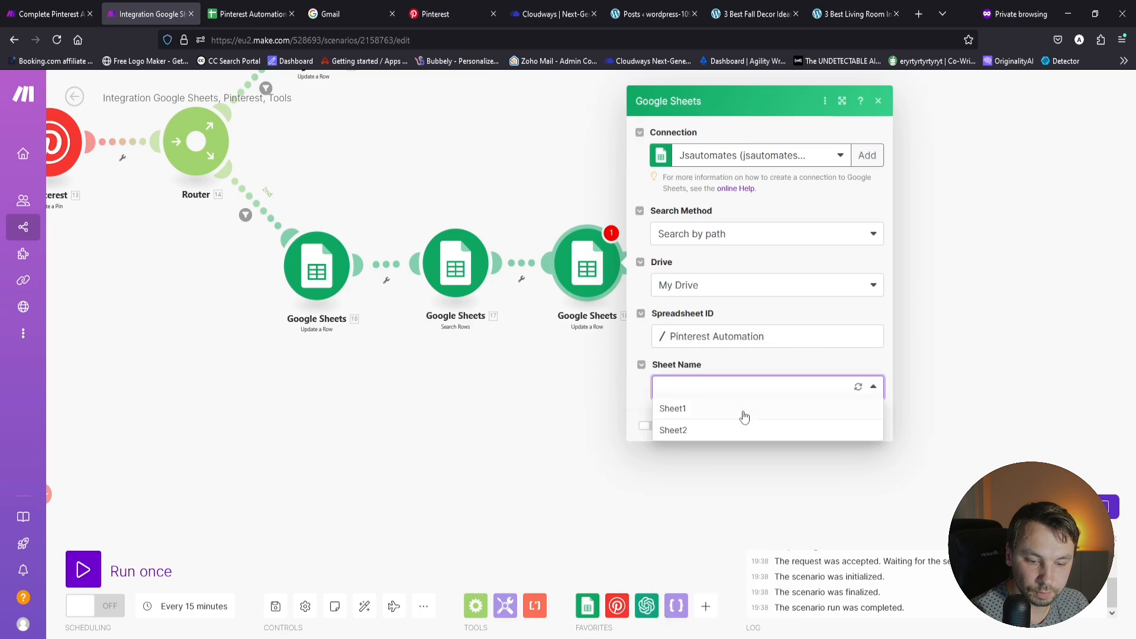
{"action": "left_click", "coordinate": [739, 415]}
Step: Map the new Update a Row module's row number to the Search Rows row number and set Status (C) to pending
{"action": "left_click", "coordinate": [719, 423]}
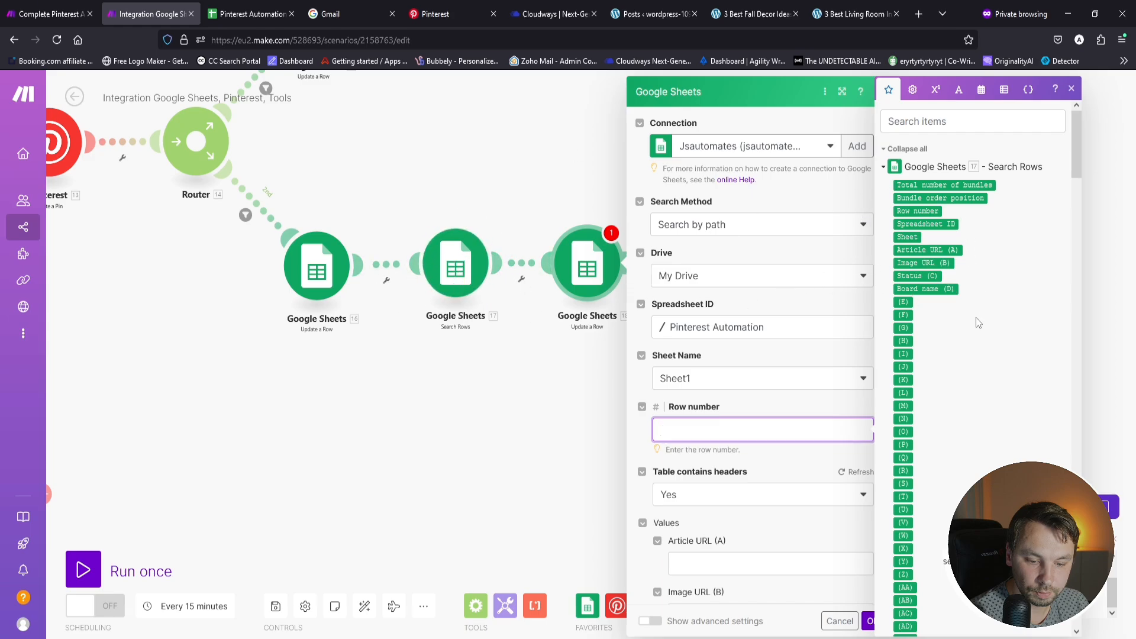
{"action": "left_click", "coordinate": [917, 210]}
{"action": "scroll", "coordinate": [758, 465], "scroll_direction": "down", "scroll_amount": 3}
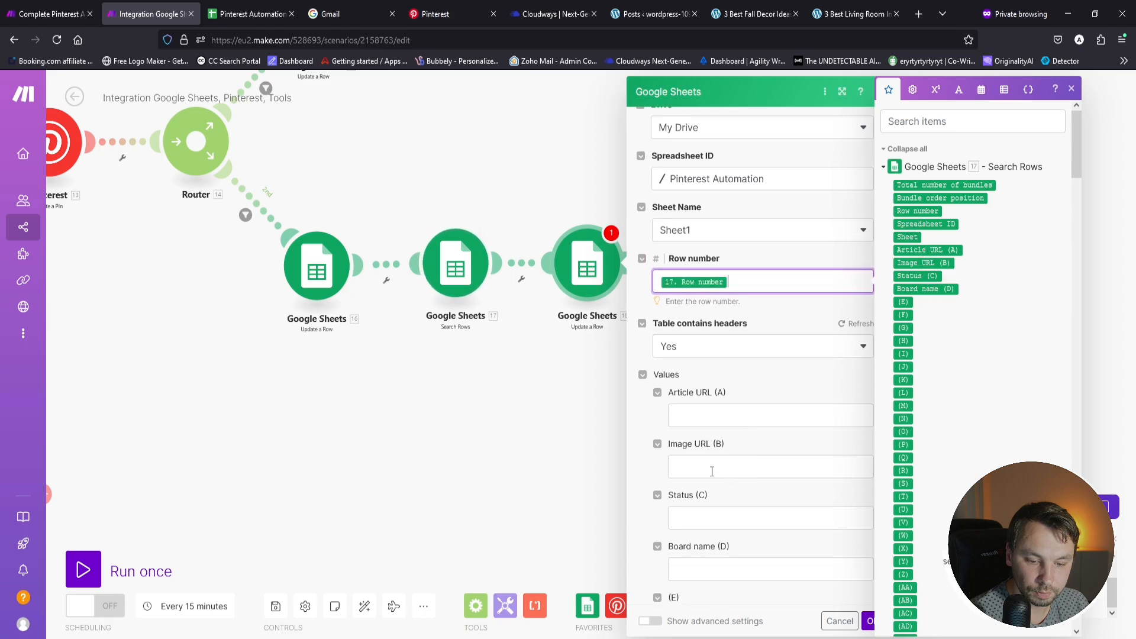
{"action": "left_click", "coordinate": [707, 518]}
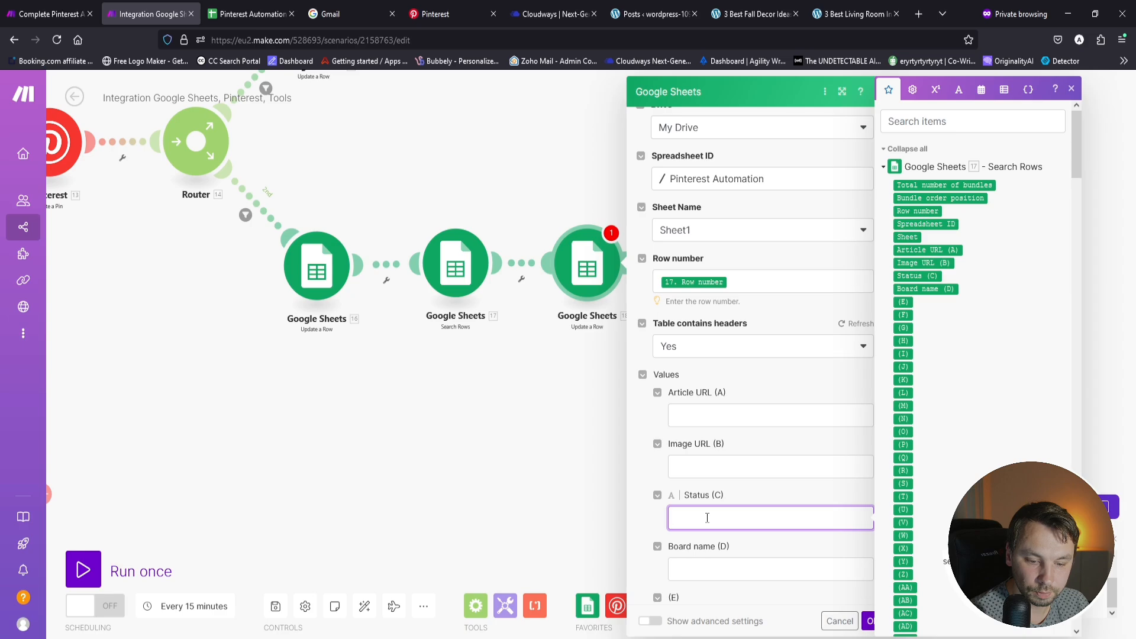
{"action": "type", "text": "pending"}
{"action": "left_click", "coordinate": [870, 622]}
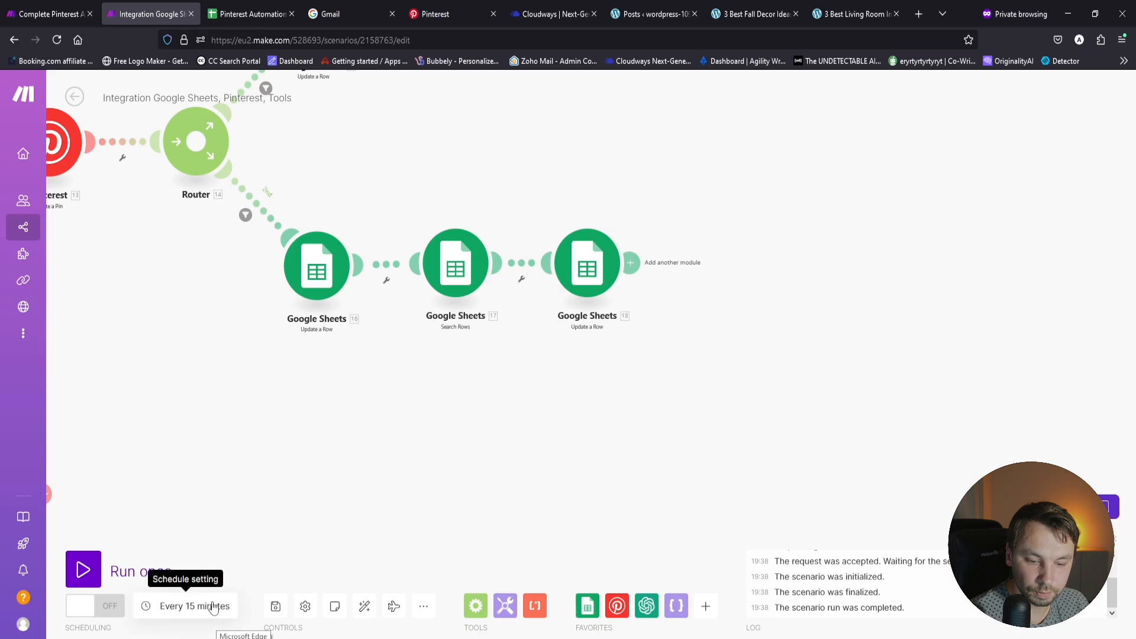
Step: Schedule the scenario to run at regular intervals of 60 minutes
{"action": "scroll", "coordinate": [431, 500], "scroll_direction": "down", "scroll_amount": 5}
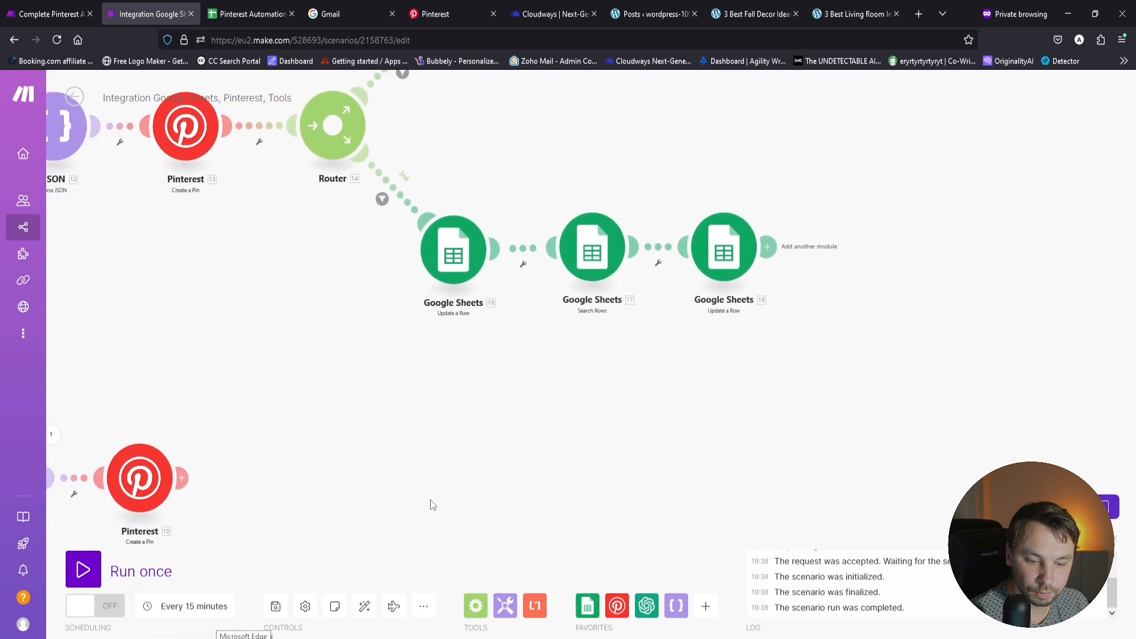
{"action": "left_click", "coordinate": [194, 606]}
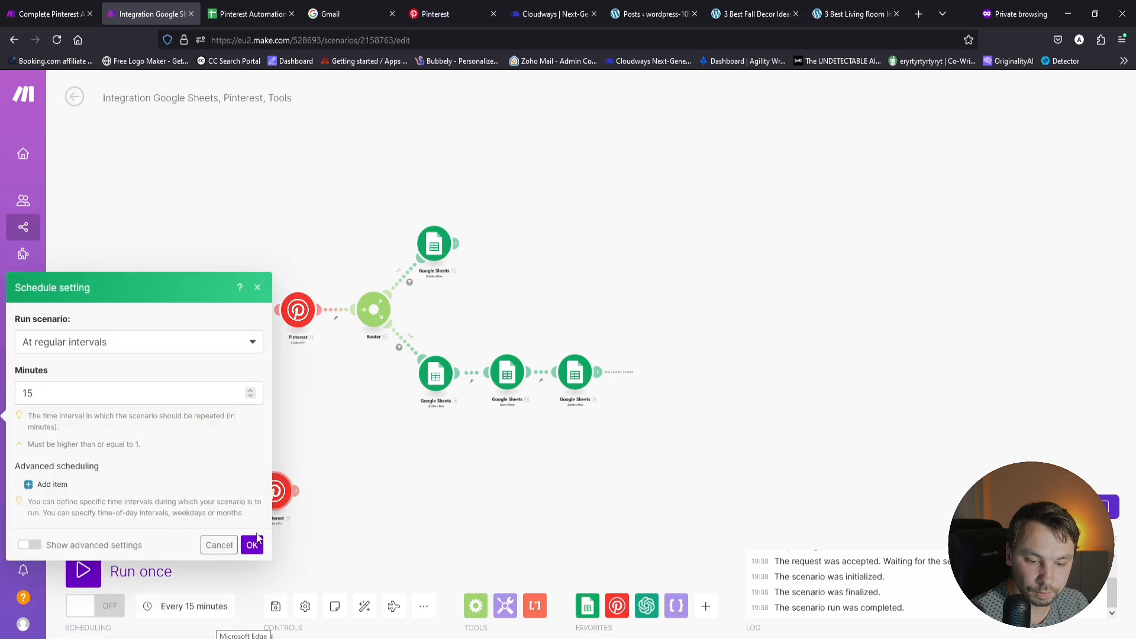
{"action": "double_click", "coordinate": [35, 400]}
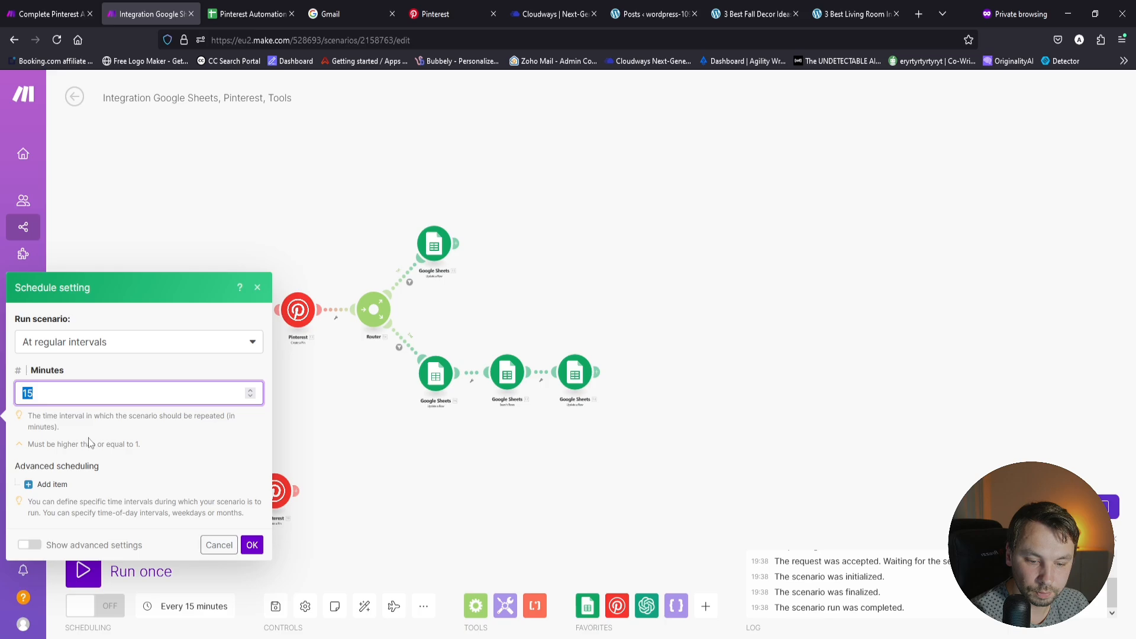
{"action": "type", "text": "60"}
{"action": "left_click", "coordinate": [252, 545]}
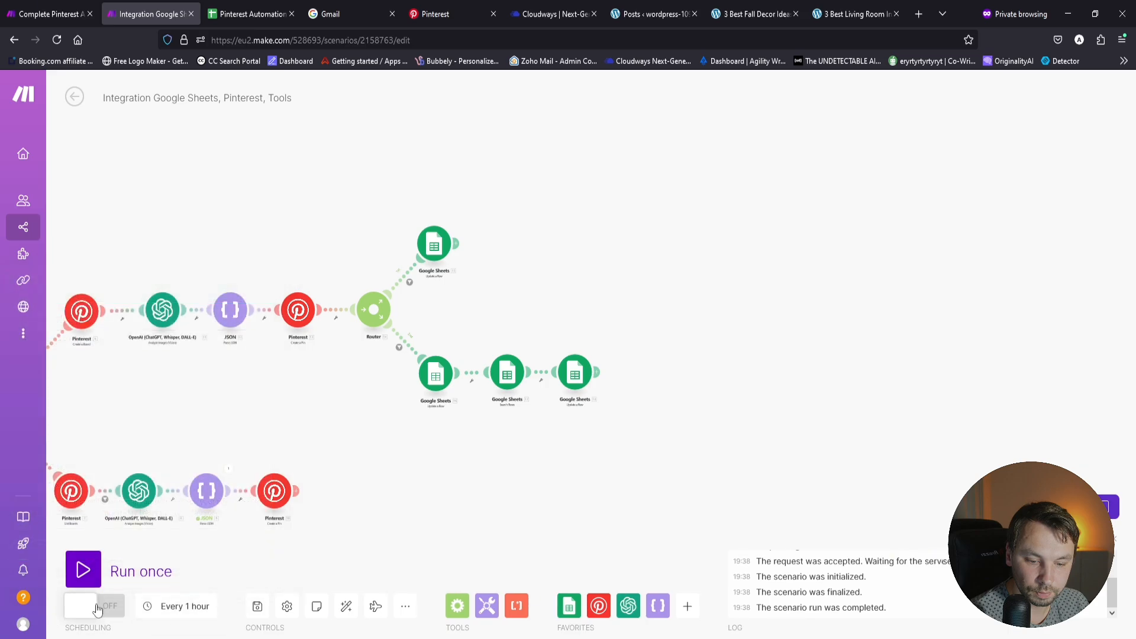
{"action": "left_click_drag", "start_coordinate": [613, 479], "coordinate": [696, 452]}
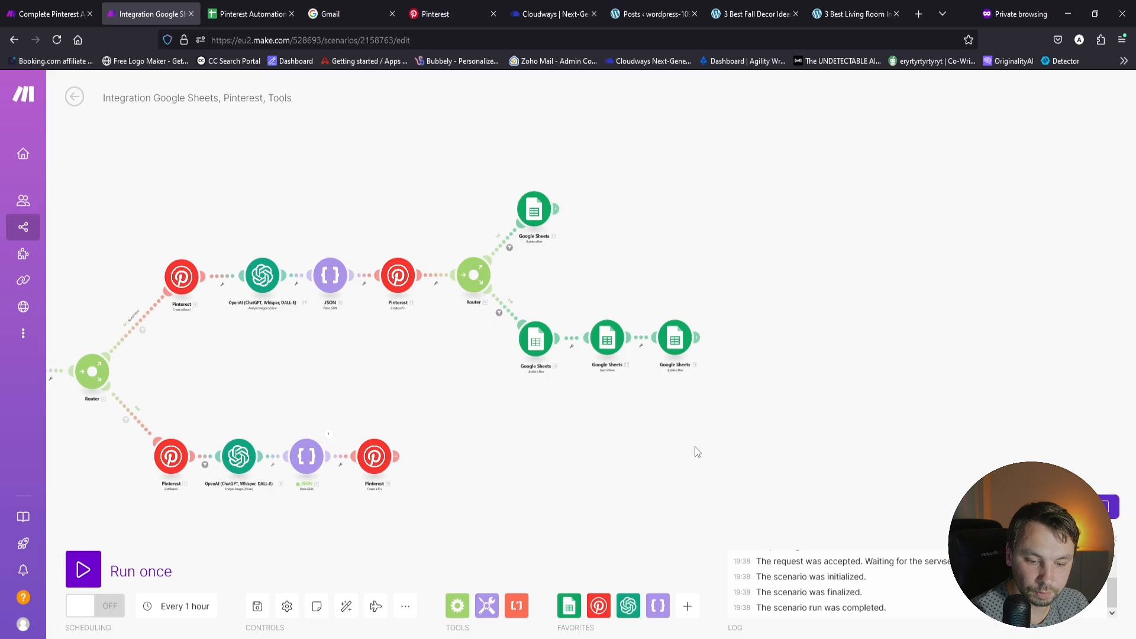
Step: Review the rows of the Pinterest Automation sheet and trace the Make scenario's flow through both router branches
{"action": "left_click", "coordinate": [245, 13]}
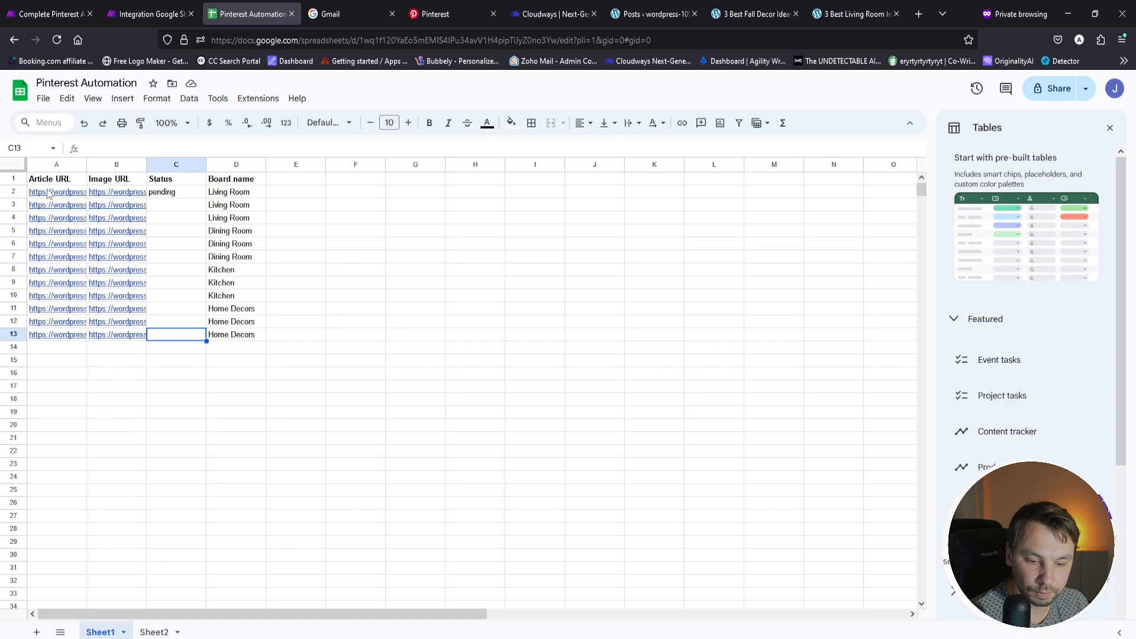
{"action": "mouse_move", "coordinate": [70, 195]}
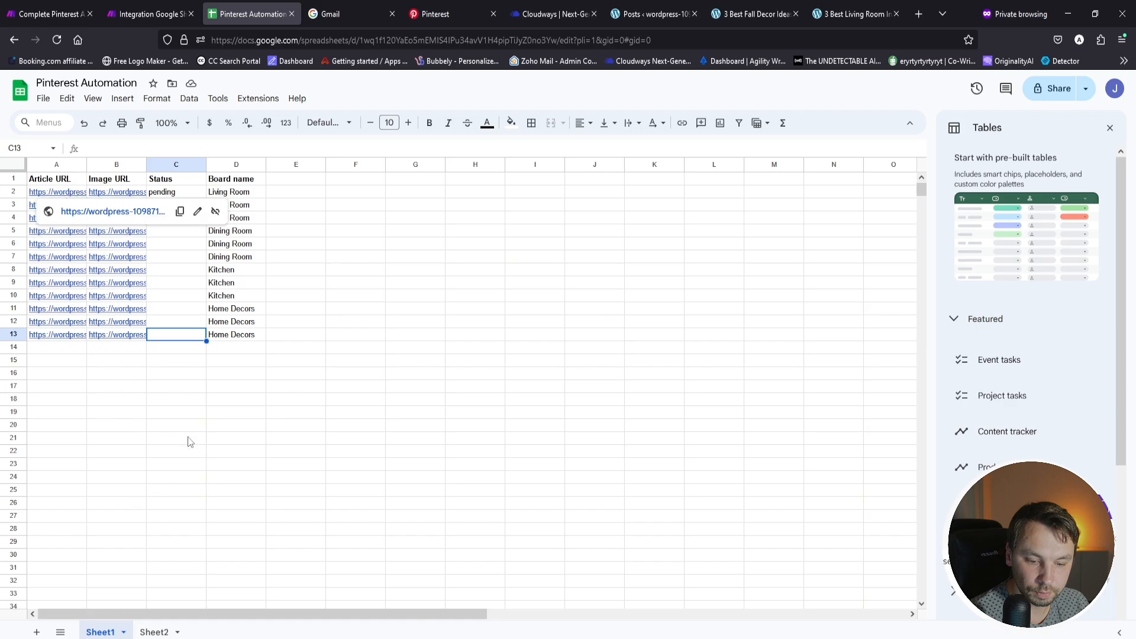
{"action": "left_click", "coordinate": [167, 391]}
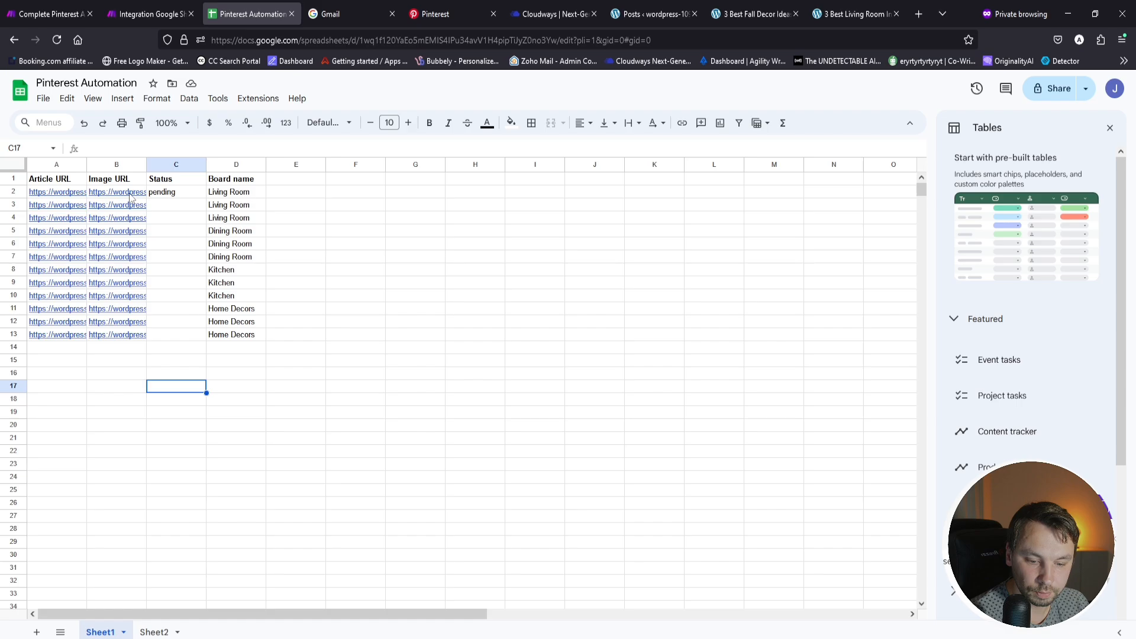
{"action": "mouse_move", "coordinate": [130, 199]}
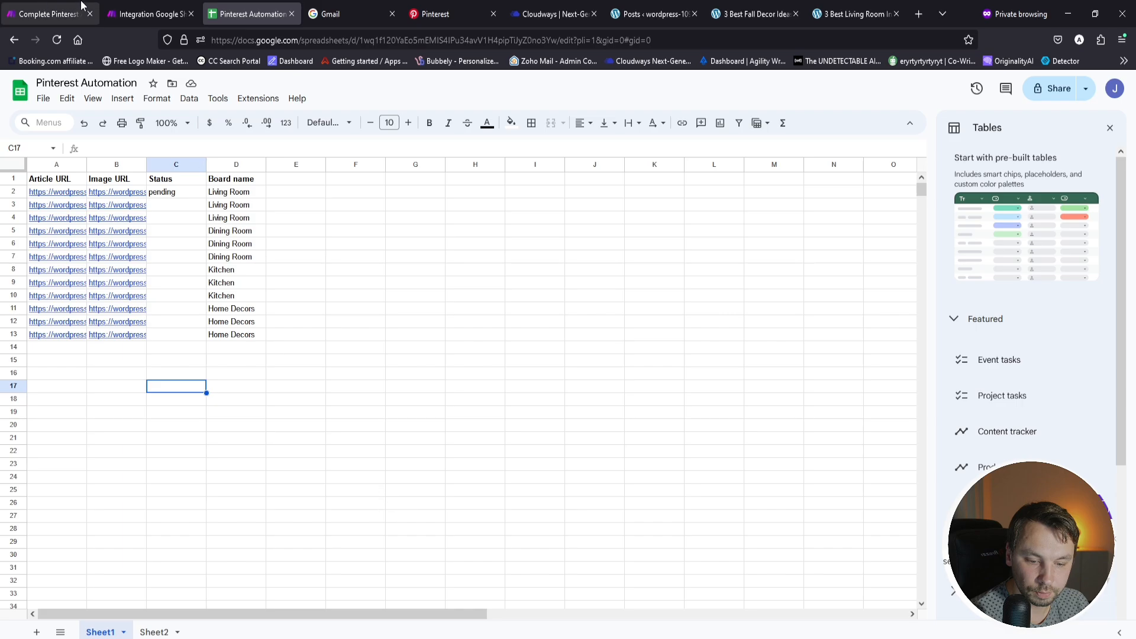
{"action": "left_click", "coordinate": [137, 14]}
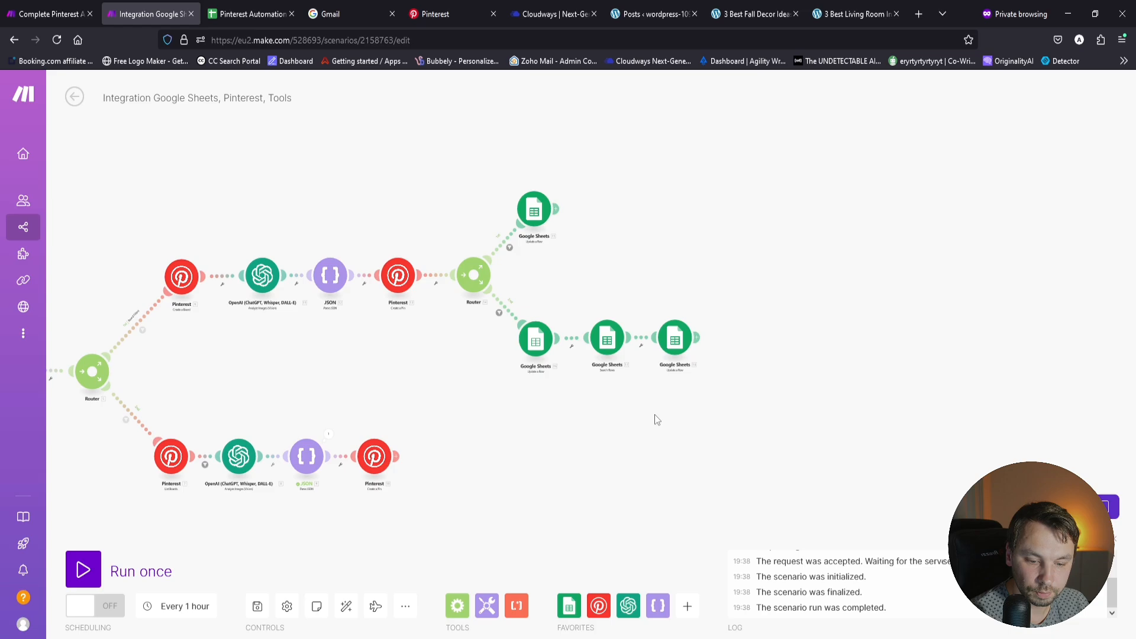
{"action": "left_click_drag", "start_coordinate": [666, 450], "coordinate": [736, 457]}
{"action": "left_click_drag", "start_coordinate": [627, 441], "coordinate": [710, 472]}
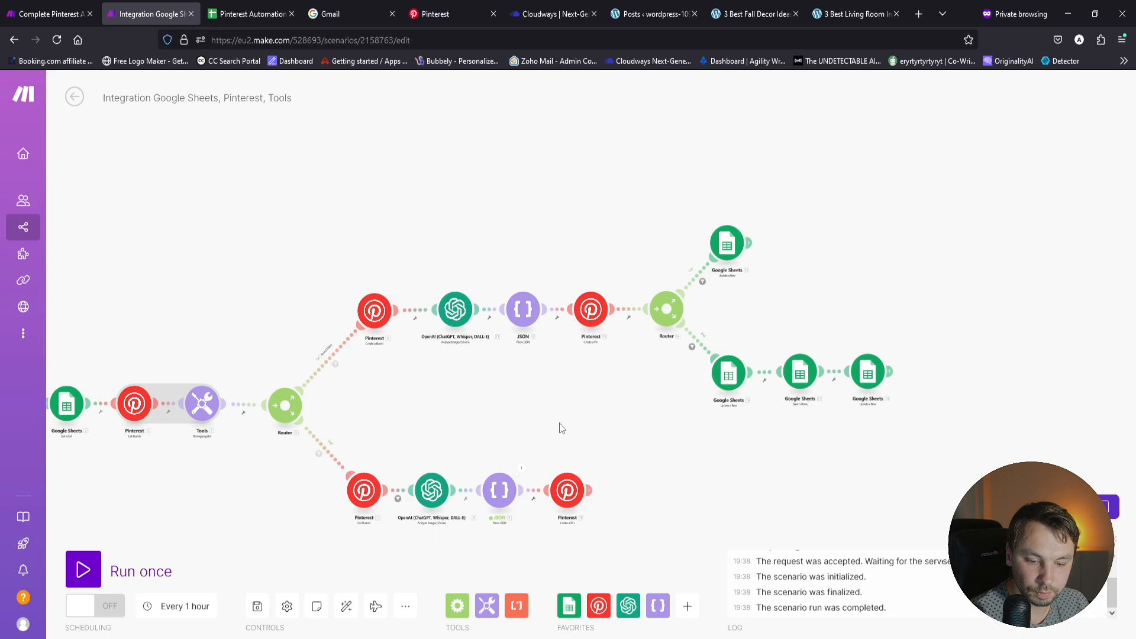
{"action": "left_click_drag", "start_coordinate": [563, 428], "coordinate": [602, 411]}
{"action": "left_click_drag", "start_coordinate": [473, 417], "coordinate": [566, 399]}
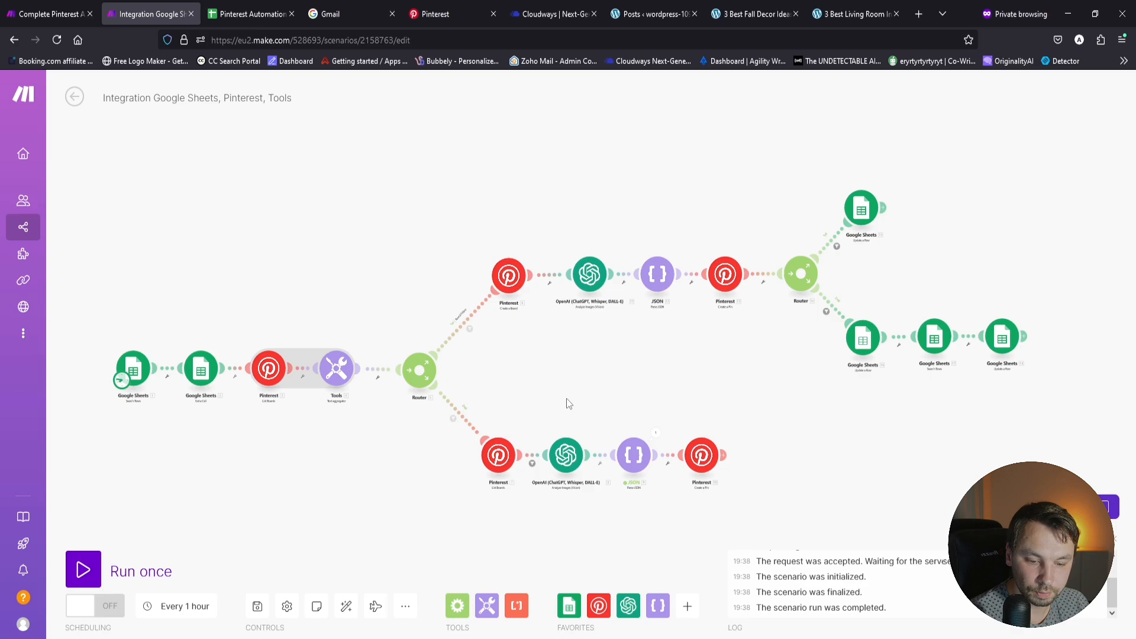
{"action": "left_click_drag", "start_coordinate": [618, 370], "coordinate": [522, 367]}
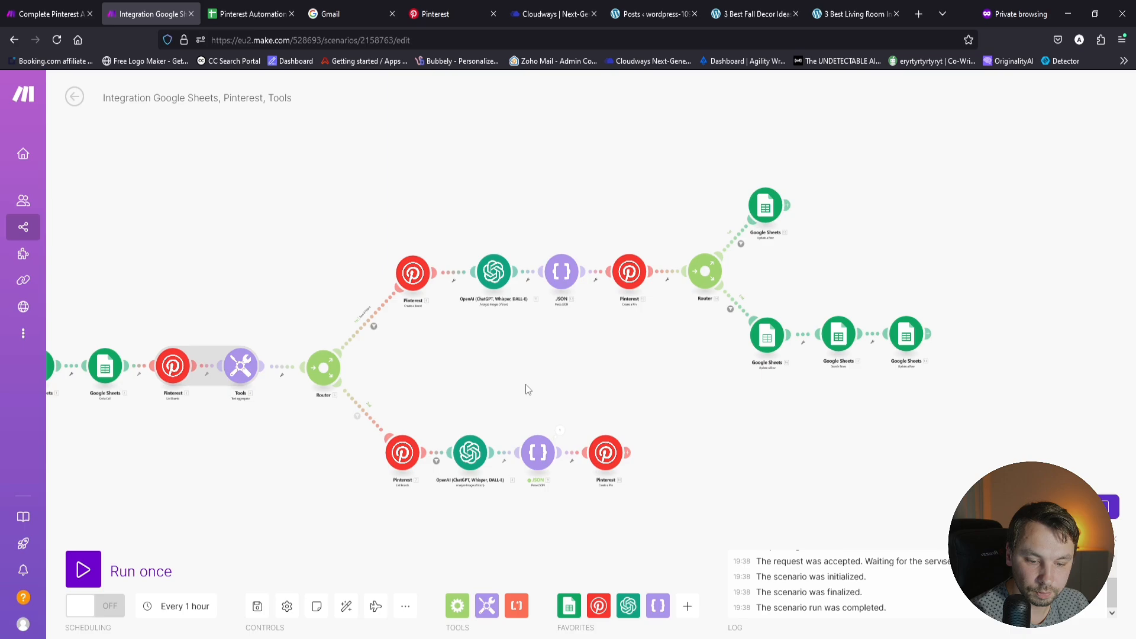
{"action": "left_click_drag", "start_coordinate": [533, 370], "coordinate": [567, 364]}
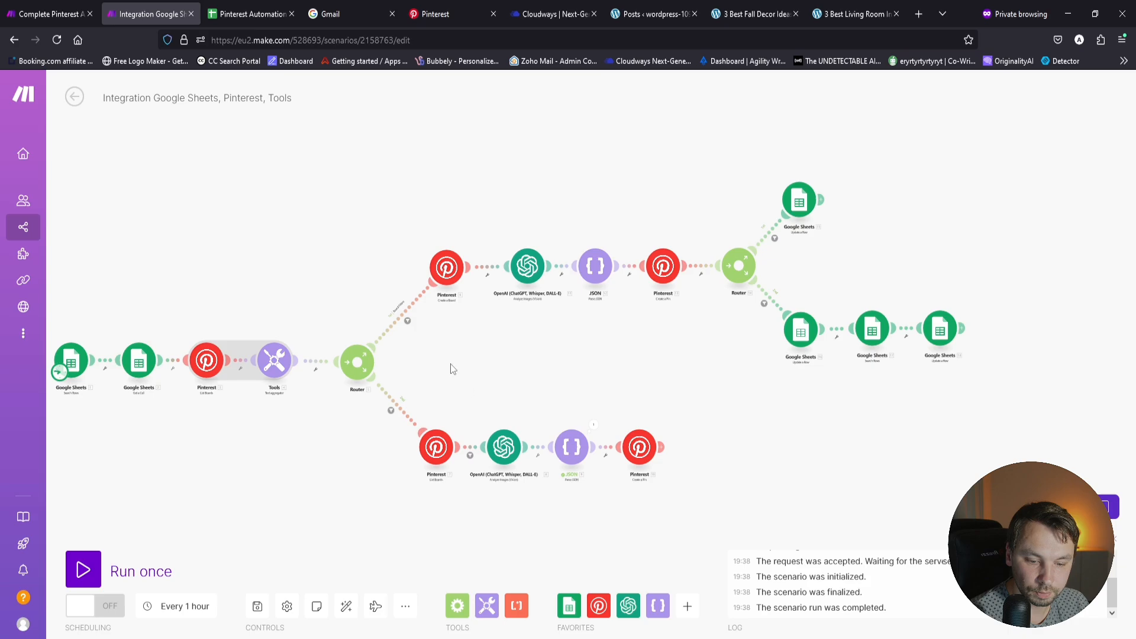
{"action": "left_click_drag", "start_coordinate": [452, 370], "coordinate": [512, 371]}
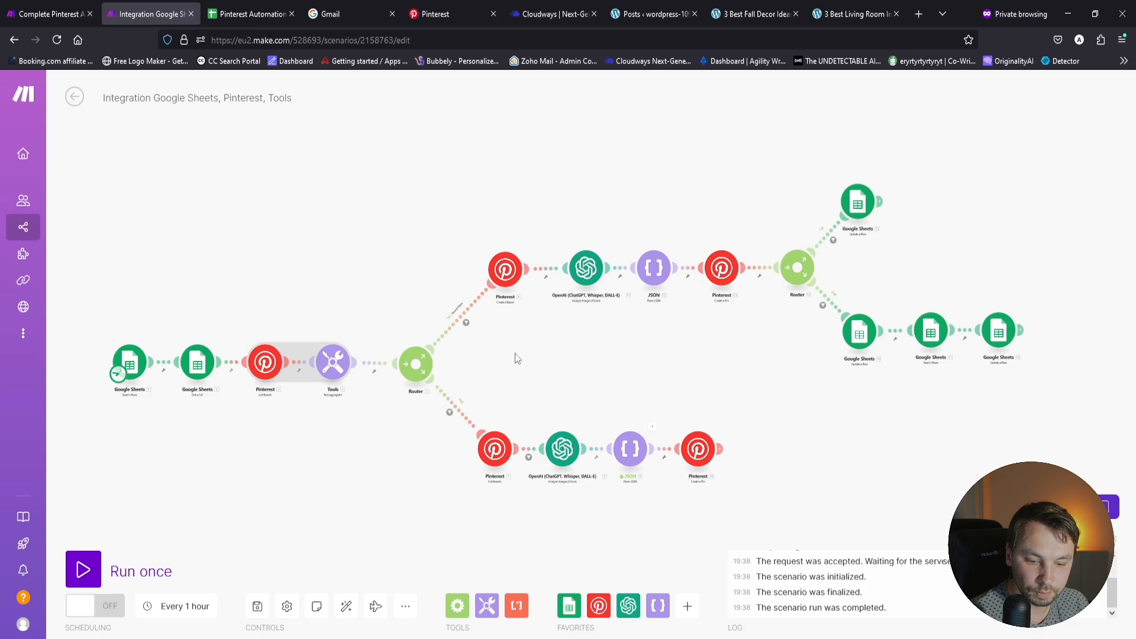
Step: Inspect the filter condition on the second router's upper route, leading to the Update a Row module
{"action": "scroll", "coordinate": [783, 342], "scroll_direction": "right", "scroll_amount": 6}
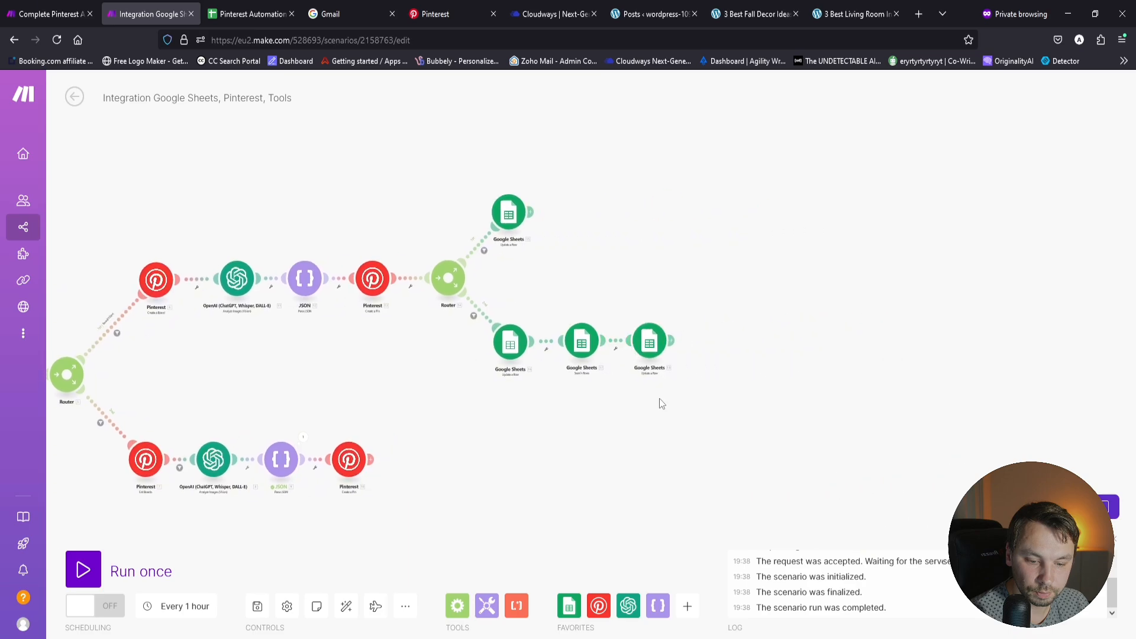
{"action": "scroll", "coordinate": [660, 399], "scroll_direction": "right", "scroll_amount": 2}
{"action": "scroll", "coordinate": [550, 318], "scroll_direction": "up", "scroll_amount": 5}
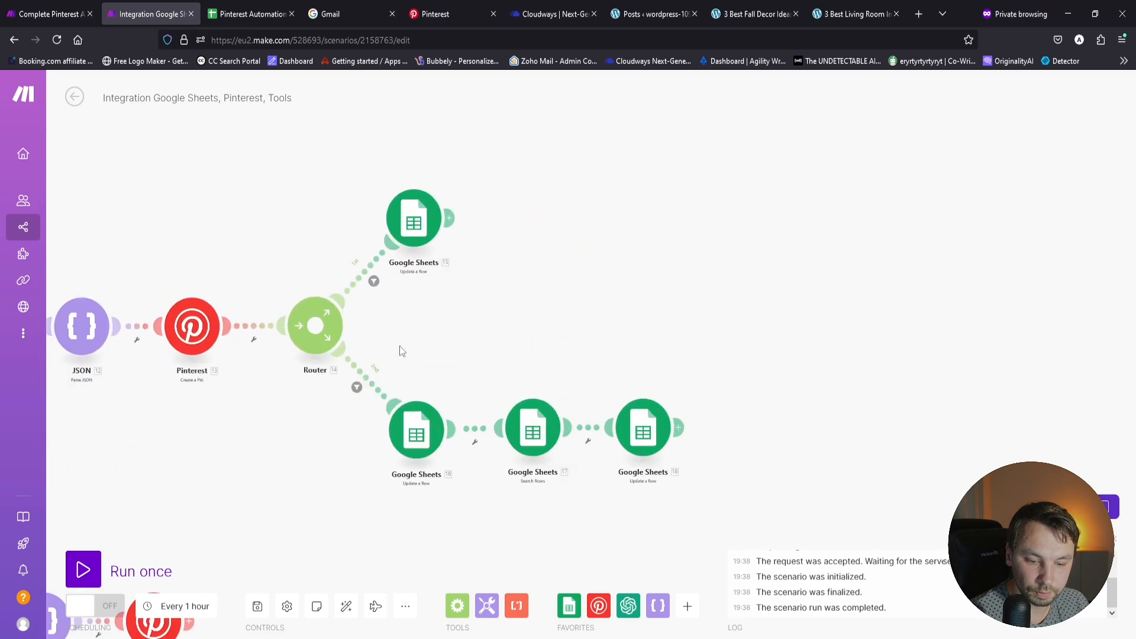
{"action": "scroll", "coordinate": [542, 274], "scroll_direction": "right", "scroll_amount": 1}
{"action": "scroll", "coordinate": [542, 274], "scroll_direction": "up", "scroll_amount": 1}
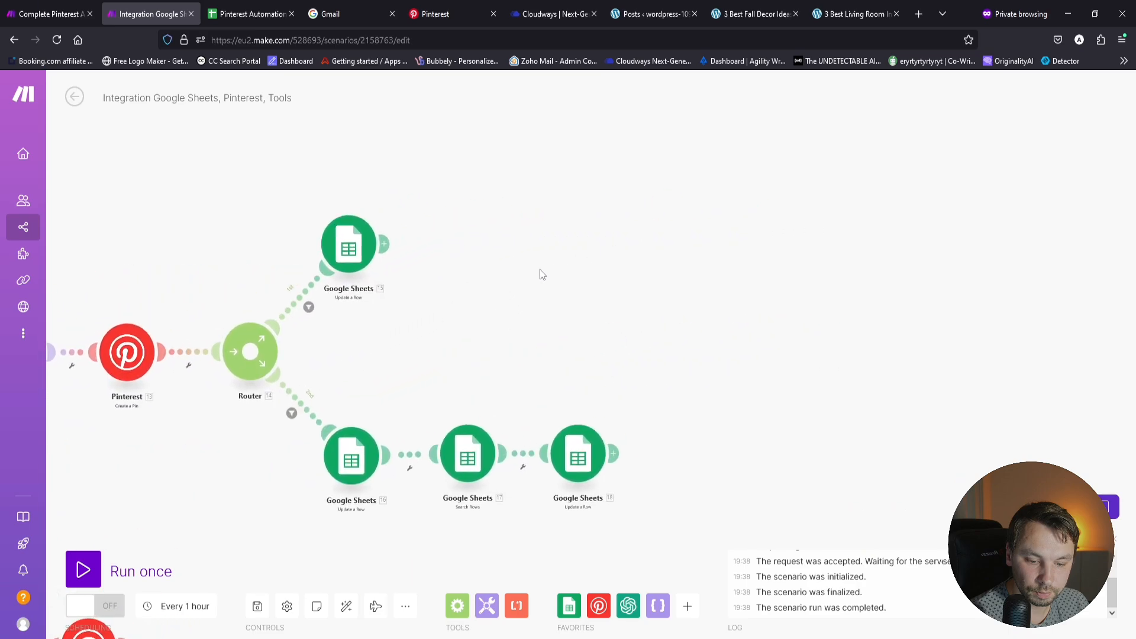
{"action": "scroll", "coordinate": [428, 275], "scroll_direction": "up", "scroll_amount": 2}
{"action": "left_click", "coordinate": [257, 319]}
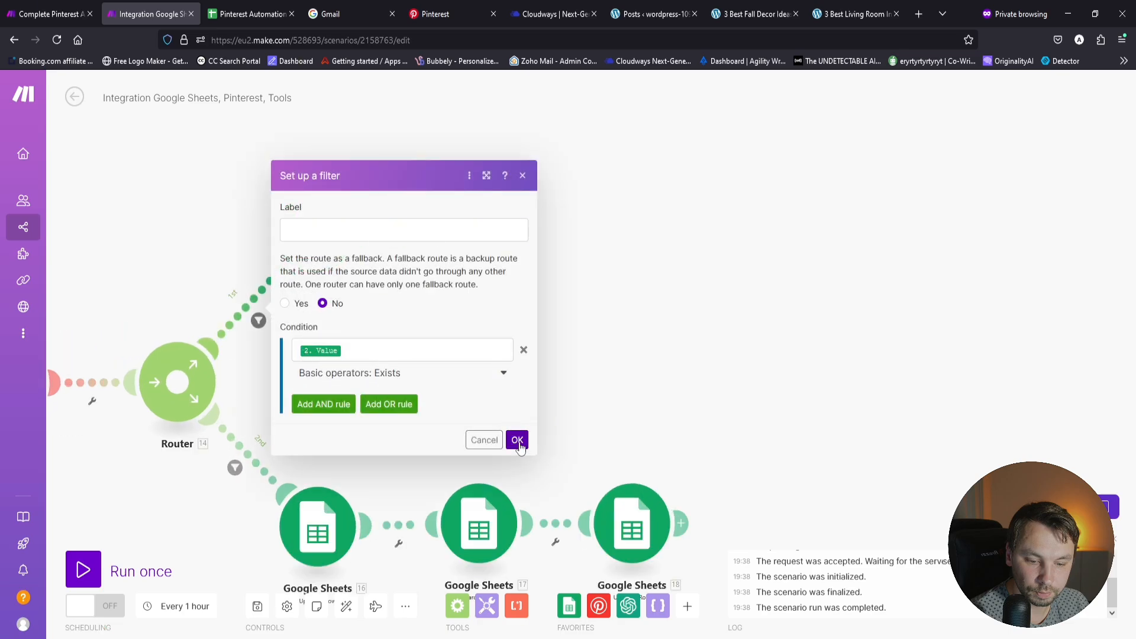
{"action": "left_click", "coordinate": [518, 444]}
Step: Examine the pending status cell of the first data row and row 5 in the Google Sheets spreadsheet
{"action": "left_click", "coordinate": [252, 14]}
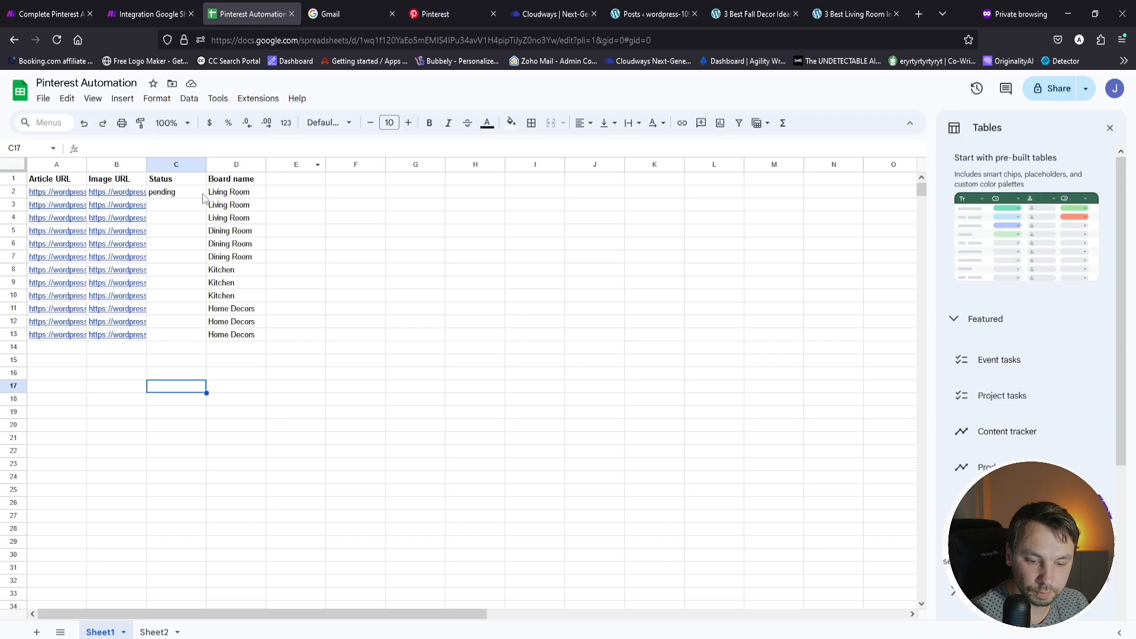
{"action": "left_click", "coordinate": [182, 191]}
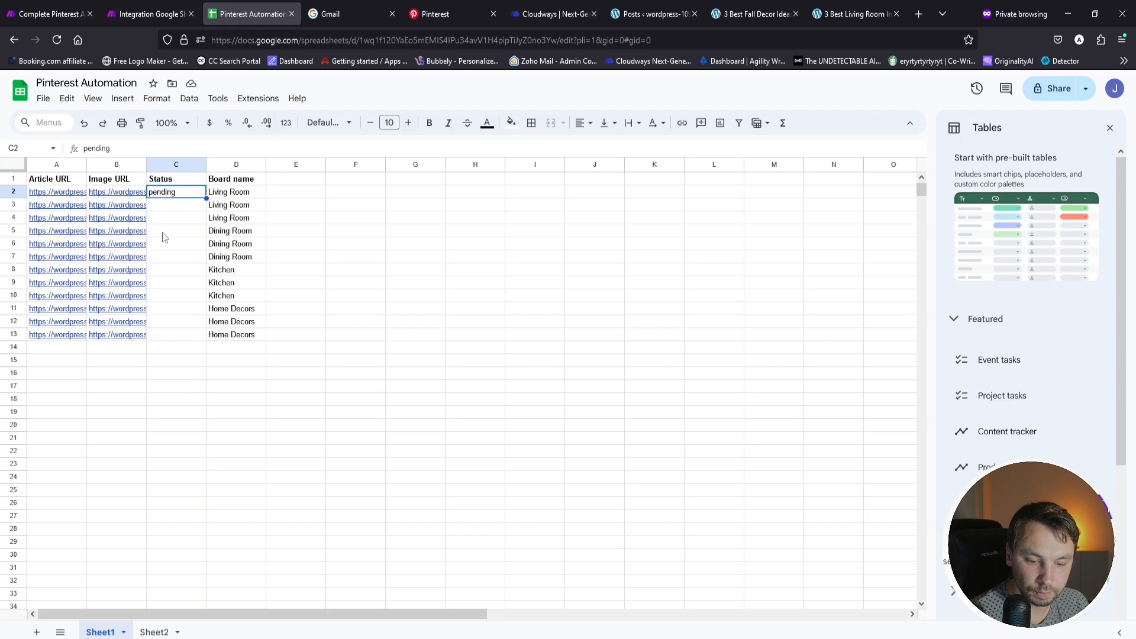
{"action": "left_click", "coordinate": [13, 230]}
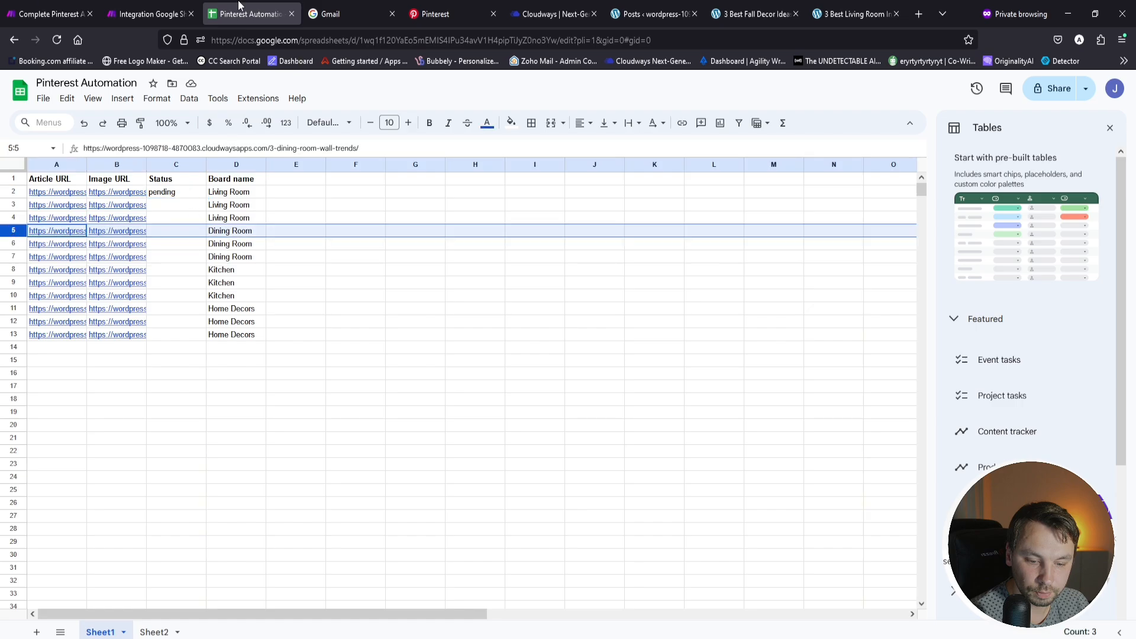
Step: In Make, add a Google Sheets Update a Row module after the upper Update a Row, using Sheet1 of the Pinterest Automation spreadsheet
{"action": "left_click", "coordinate": [130, 7]}
{"action": "left_click", "coordinate": [362, 232]}
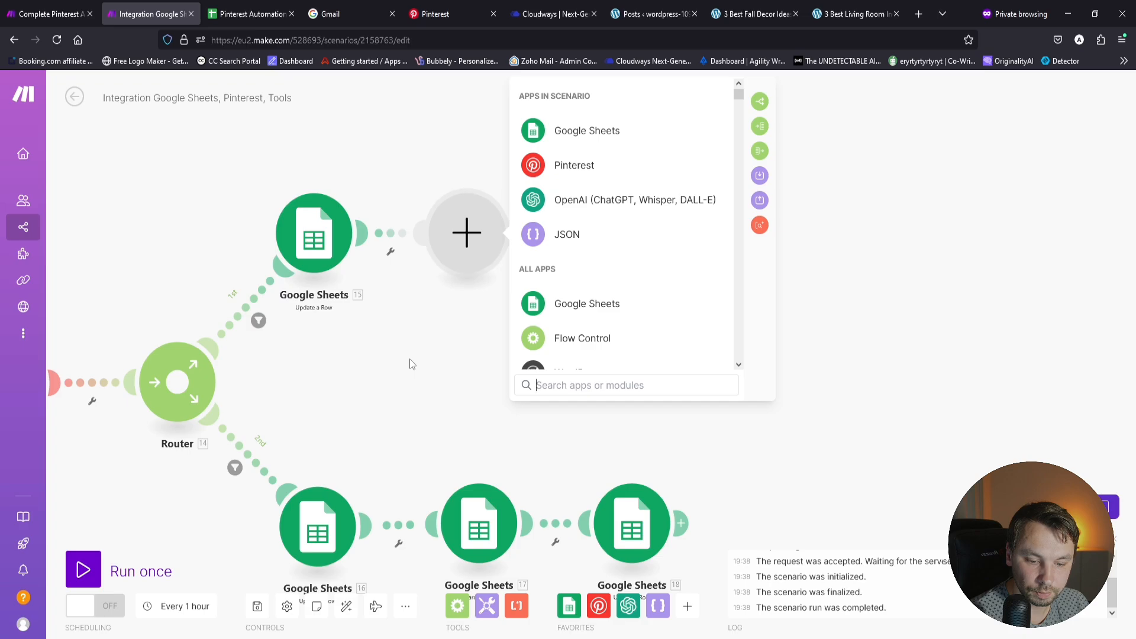
{"action": "scroll", "coordinate": [580, 248], "scroll_direction": "down", "scroll_amount": 2}
{"action": "left_click", "coordinate": [577, 229]}
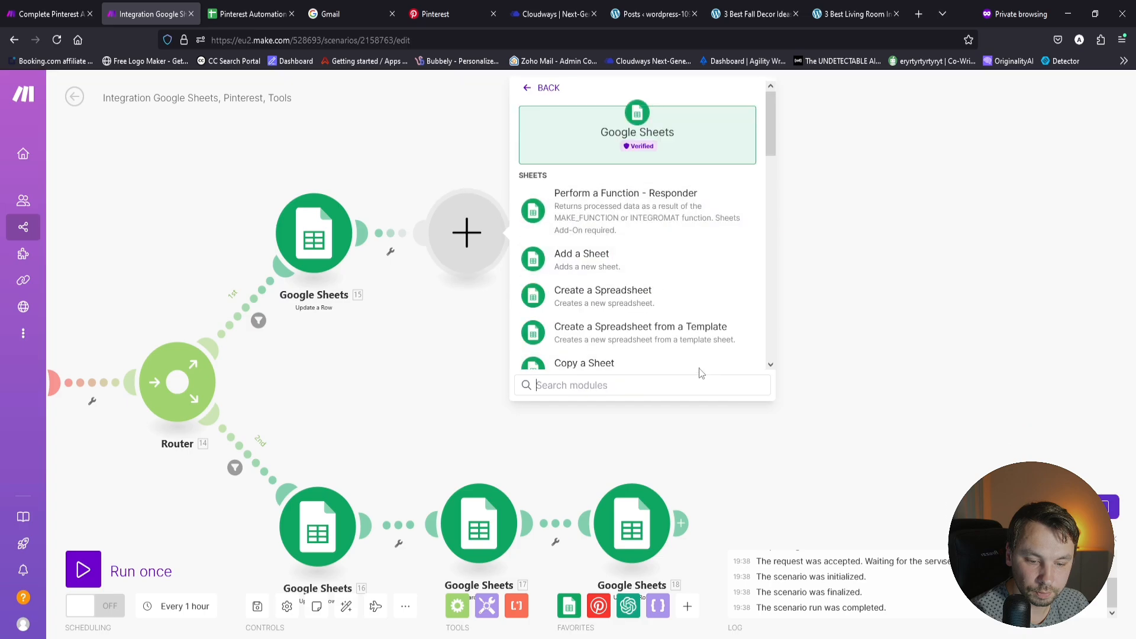
{"action": "scroll", "coordinate": [664, 300], "scroll_direction": "down", "scroll_amount": 6}
{"action": "left_click", "coordinate": [645, 290]}
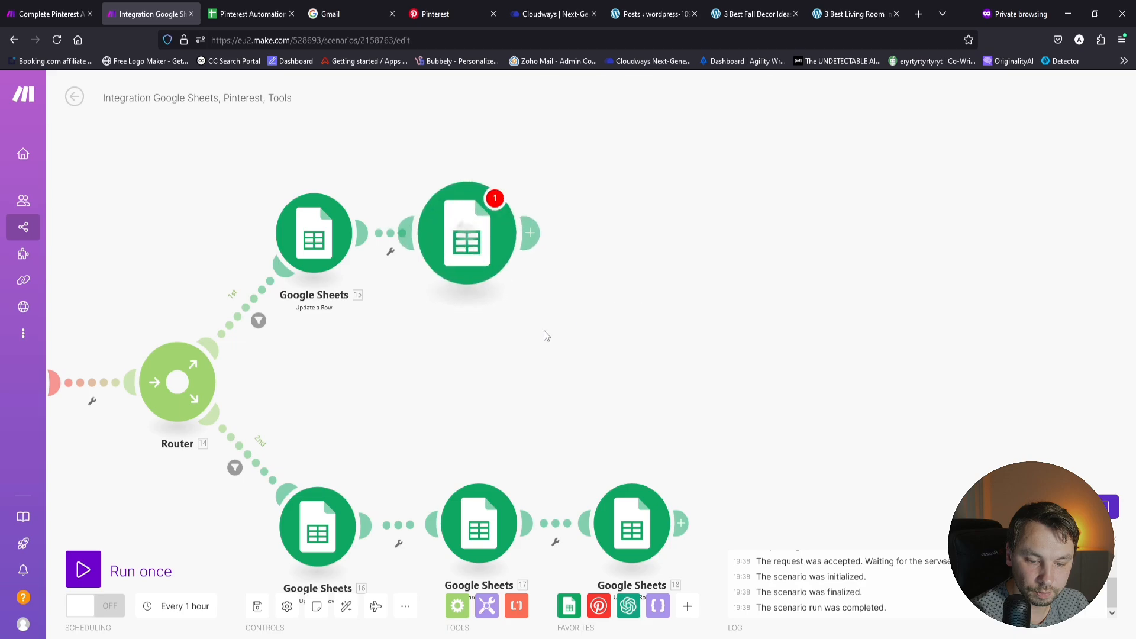
{"action": "left_click", "coordinate": [620, 337]}
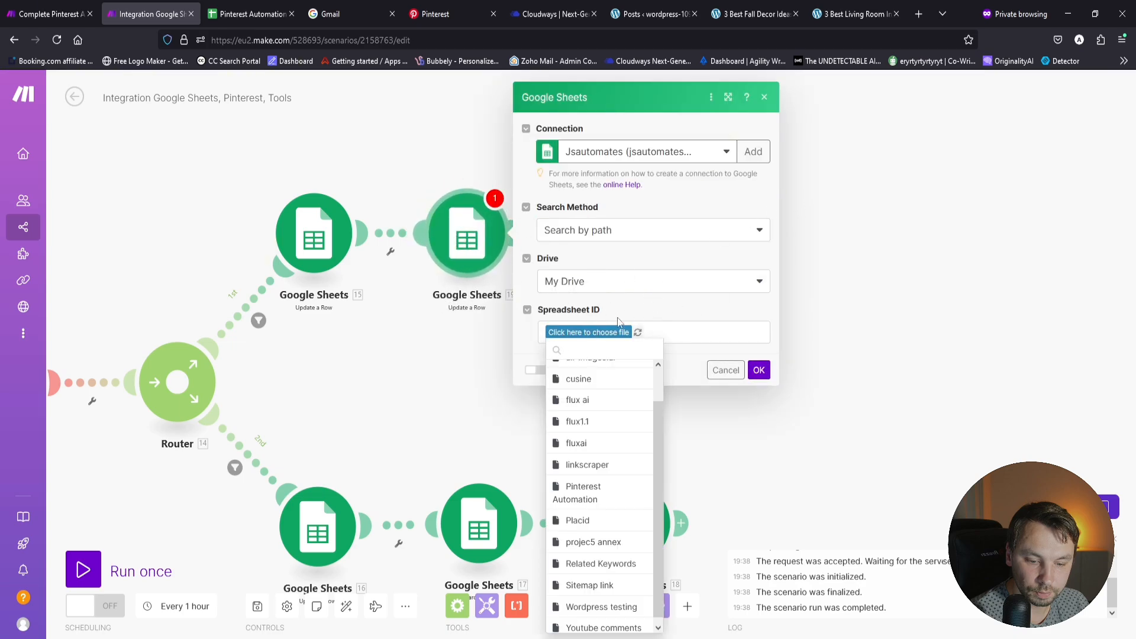
{"action": "left_click", "coordinate": [620, 500]}
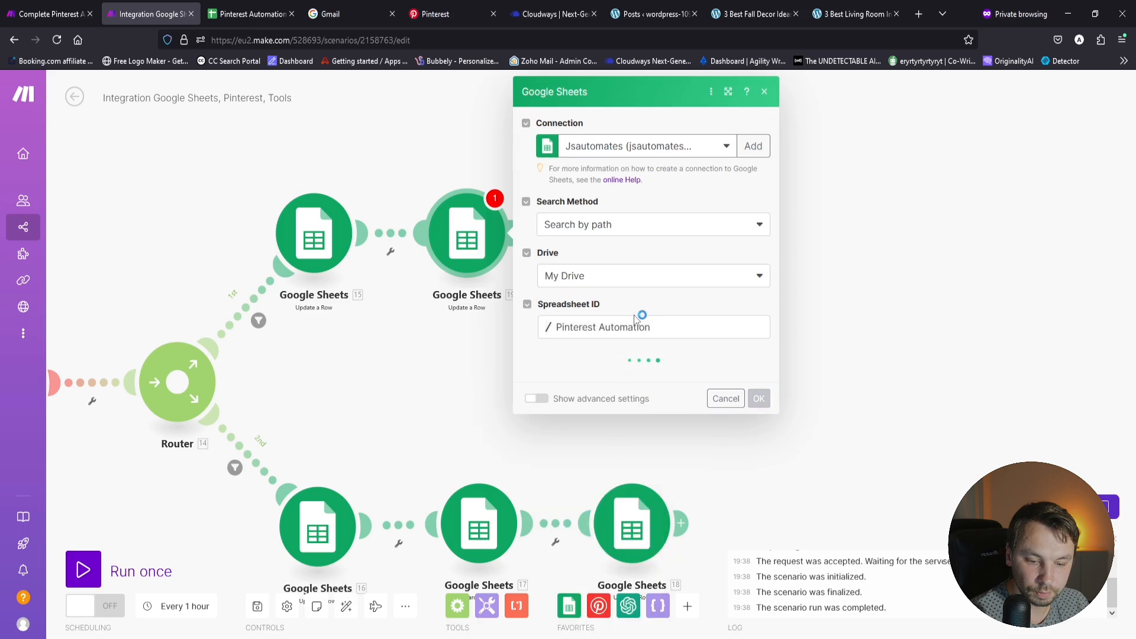
{"action": "left_click", "coordinate": [603, 382]}
{"action": "left_click", "coordinate": [601, 399]}
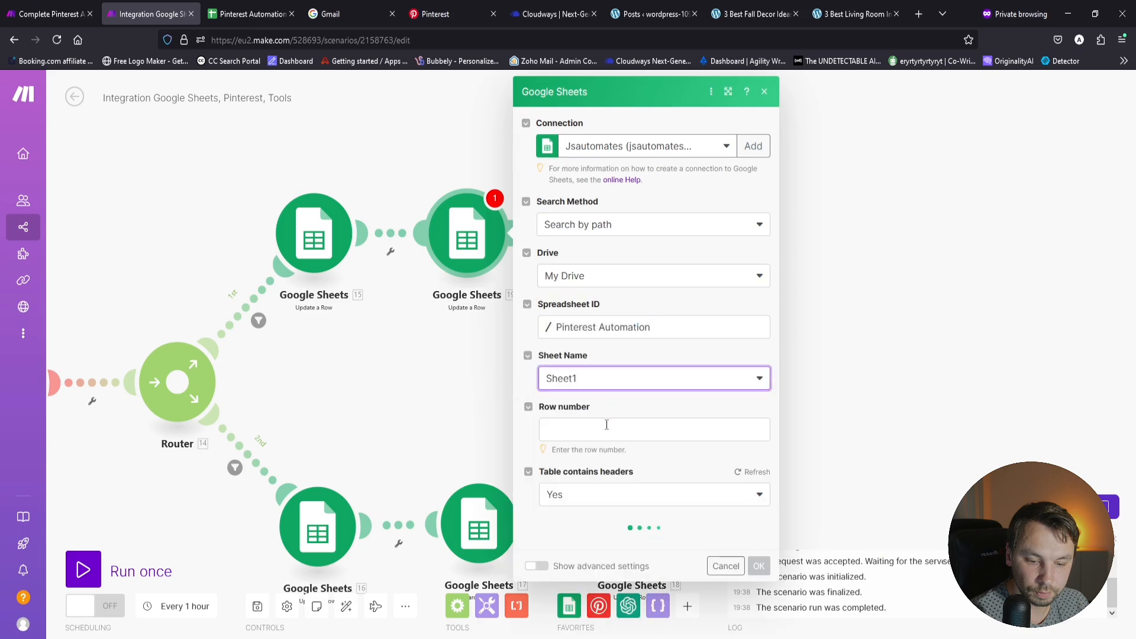
Step: Map the new module's row number to the Search Rows row number with the addition operator and save the module
{"action": "left_click", "coordinate": [603, 430]}
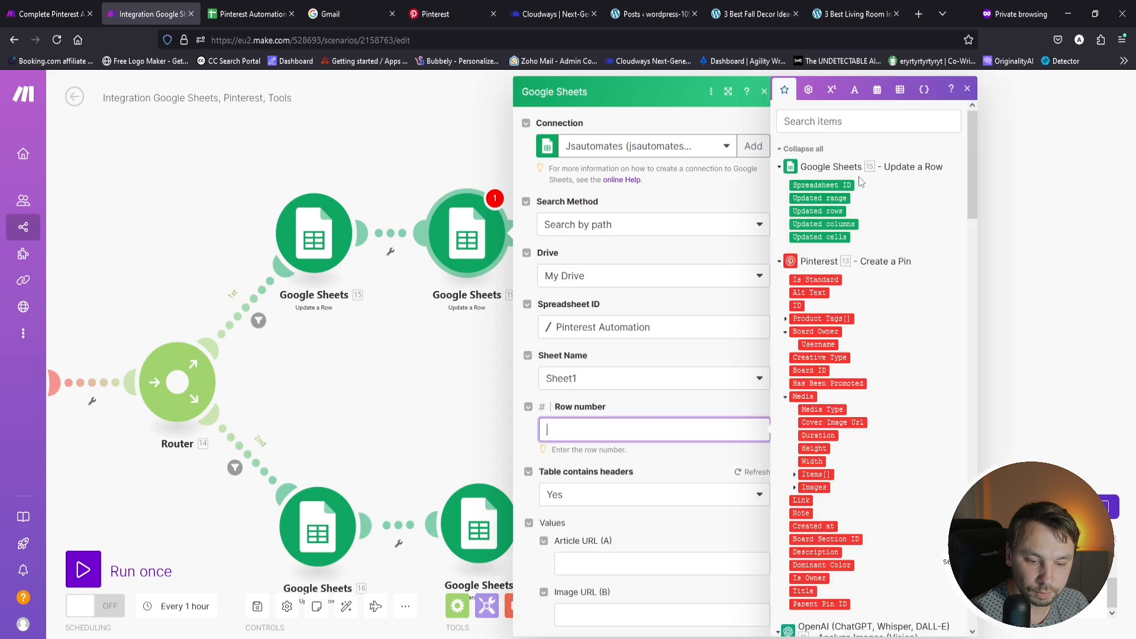
{"action": "scroll", "coordinate": [875, 296], "scroll_direction": "down", "scroll_amount": 4}
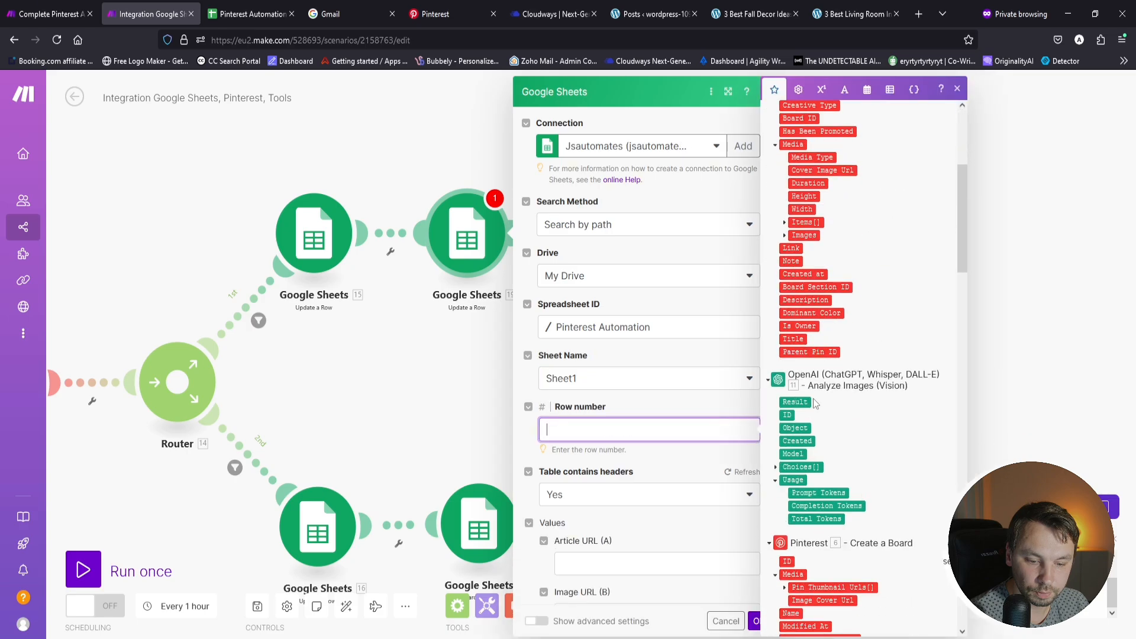
{"action": "scroll", "coordinate": [869, 441], "scroll_direction": "down", "scroll_amount": 6}
{"action": "scroll", "coordinate": [867, 444], "scroll_direction": "down", "scroll_amount": 4}
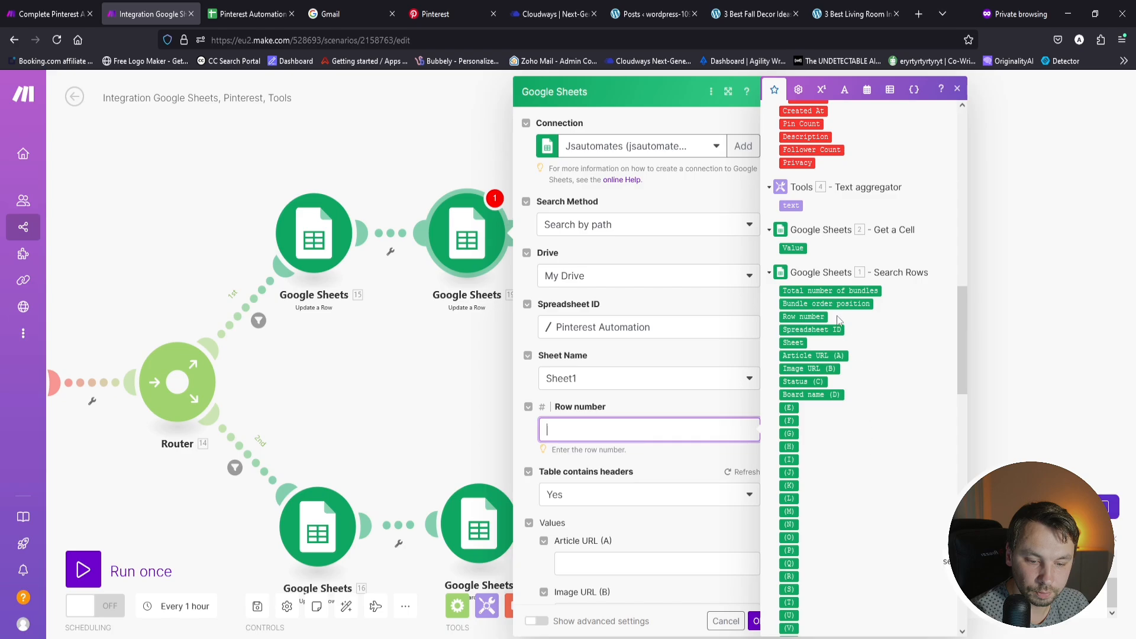
{"action": "left_click", "coordinate": [819, 318]}
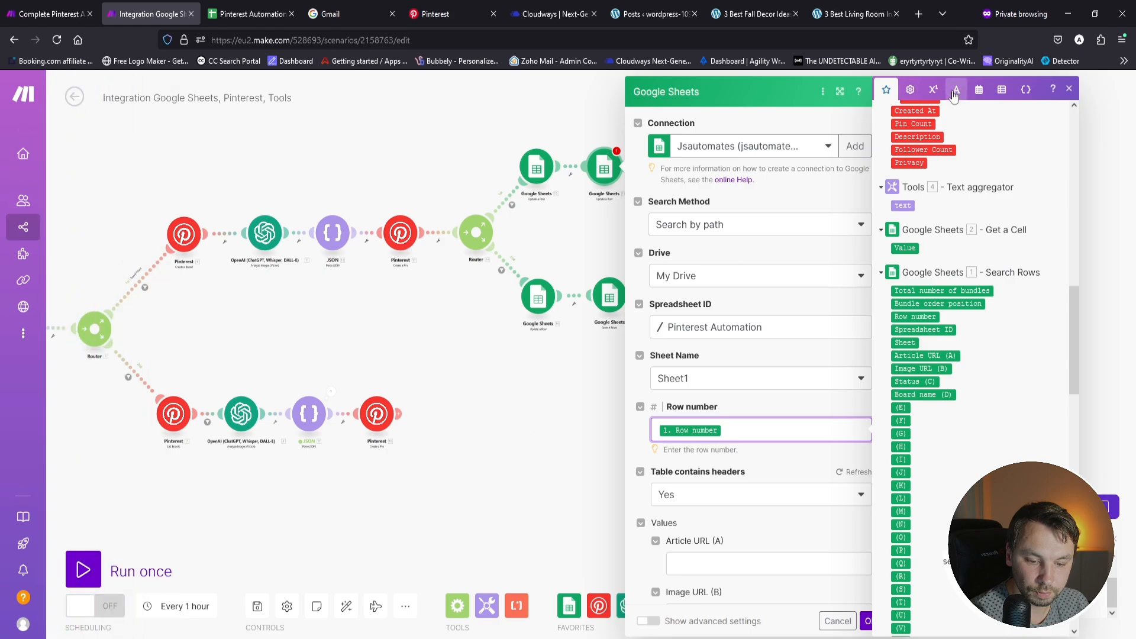
{"action": "left_click", "coordinate": [934, 89]}
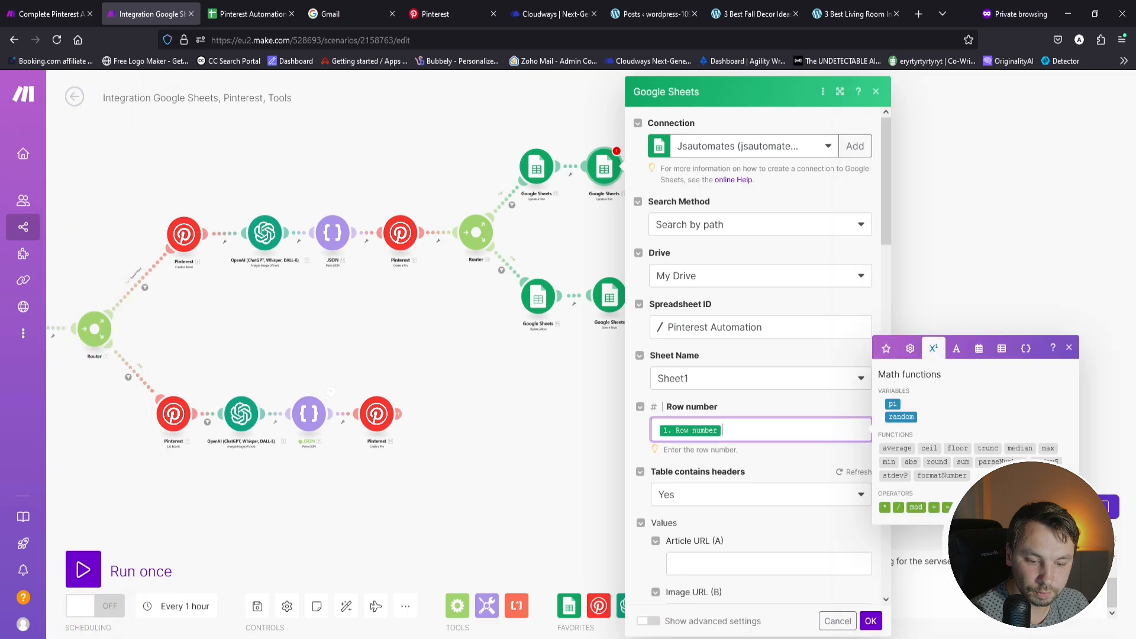
{"action": "left_click", "coordinate": [933, 507]}
{"action": "left_click", "coordinate": [871, 622]}
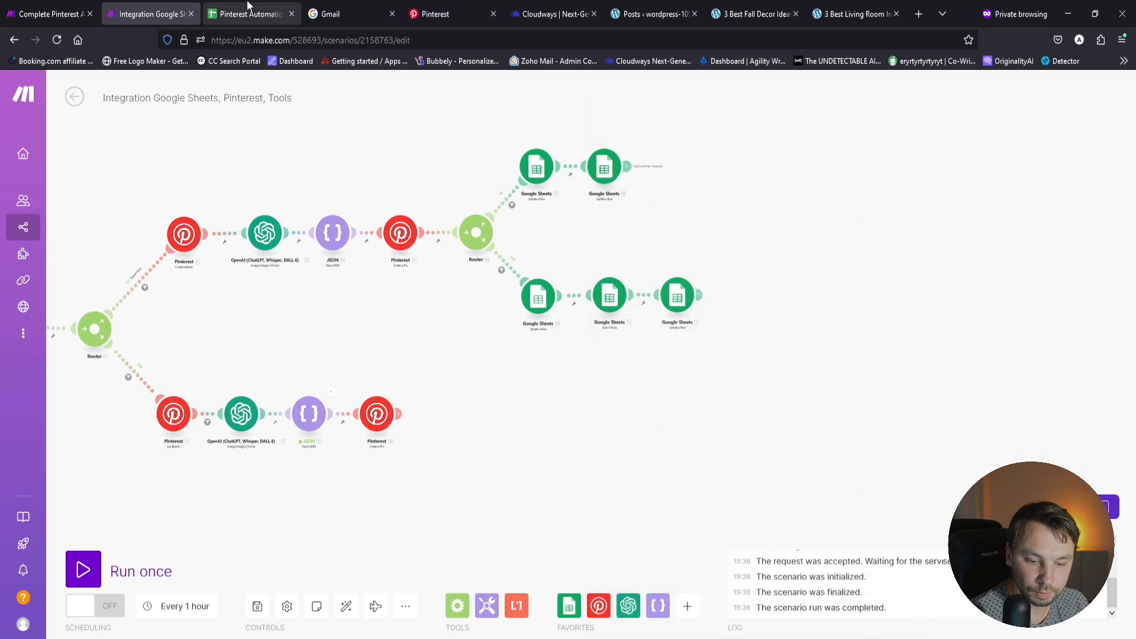
Step: Examine the Living Room rows' board names and article URLs against the first Dining Room row in the Google Sheets spreadsheet
{"action": "left_click", "coordinate": [251, 13]}
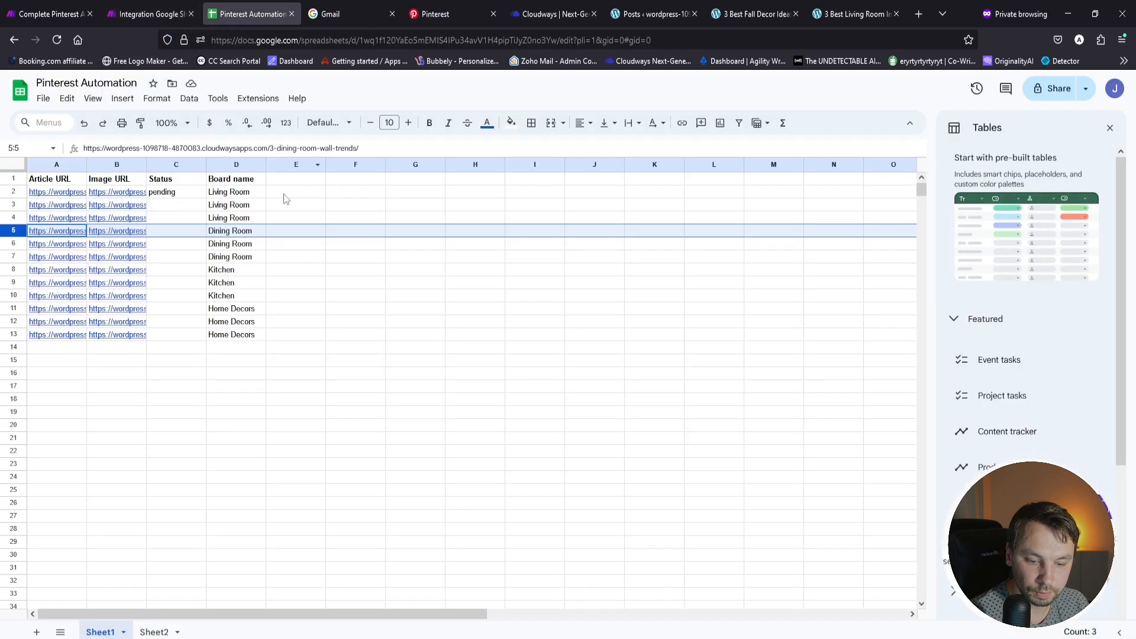
{"action": "left_click_drag", "start_coordinate": [246, 195], "coordinate": [246, 219]}
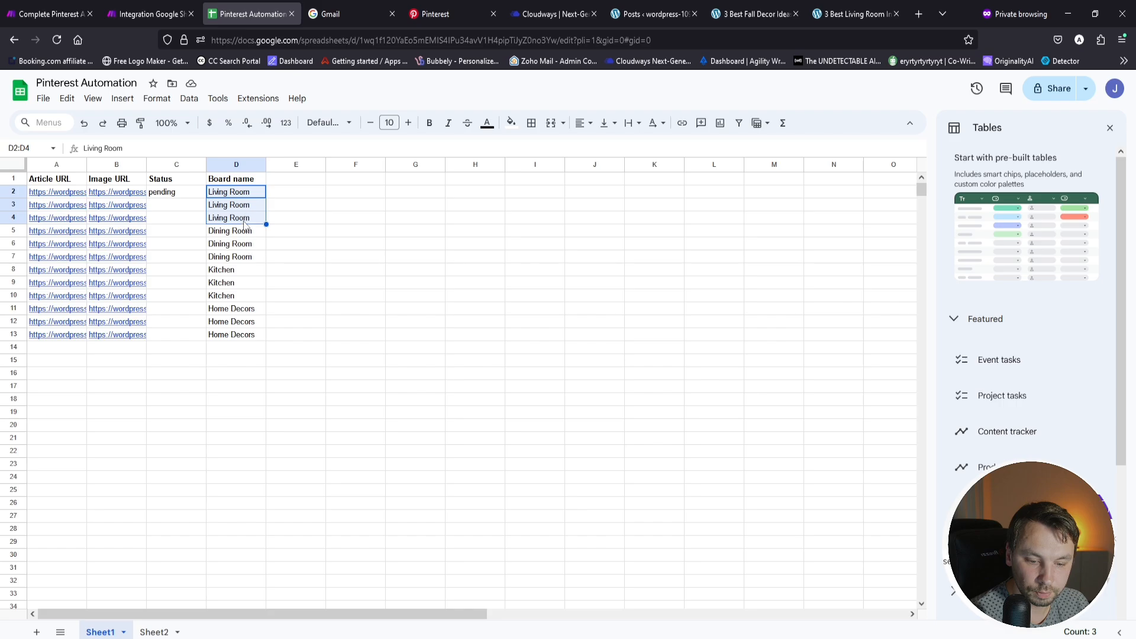
{"action": "left_click", "coordinate": [193, 234]}
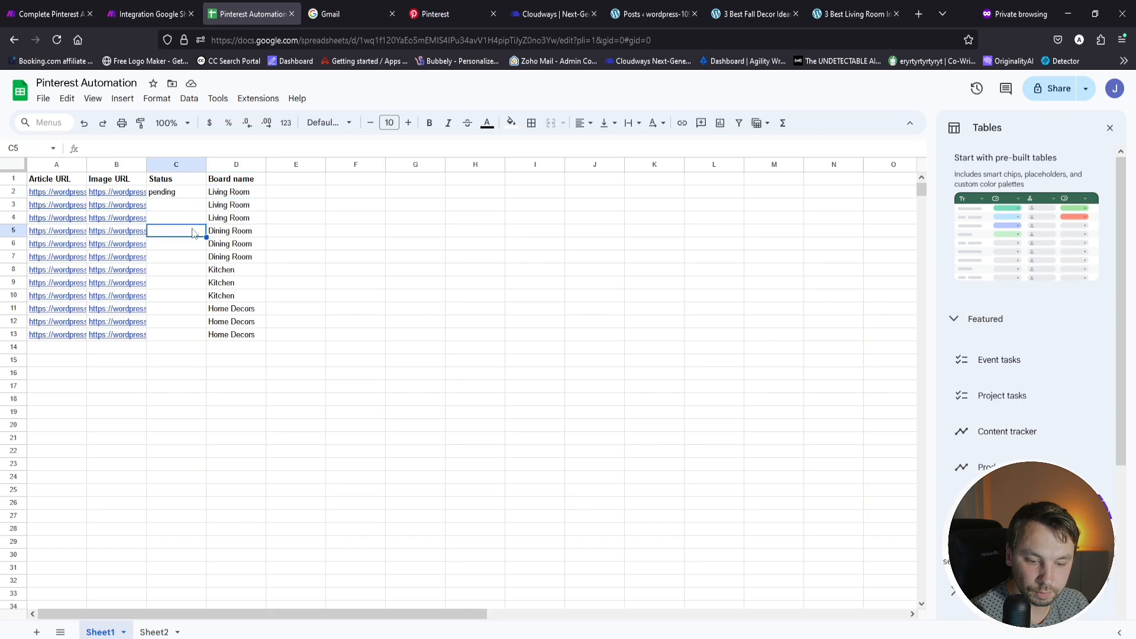
{"action": "left_click", "coordinate": [253, 232]}
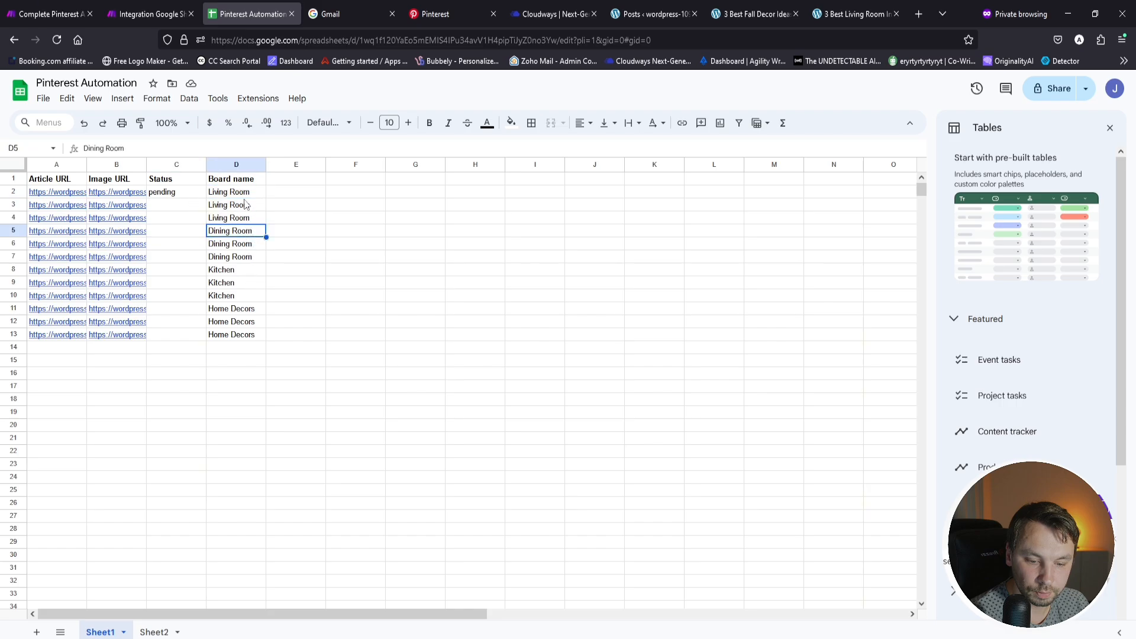
{"action": "left_click_drag", "start_coordinate": [246, 192], "coordinate": [246, 221]}
{"action": "left_click_drag", "start_coordinate": [78, 193], "coordinate": [78, 219]}
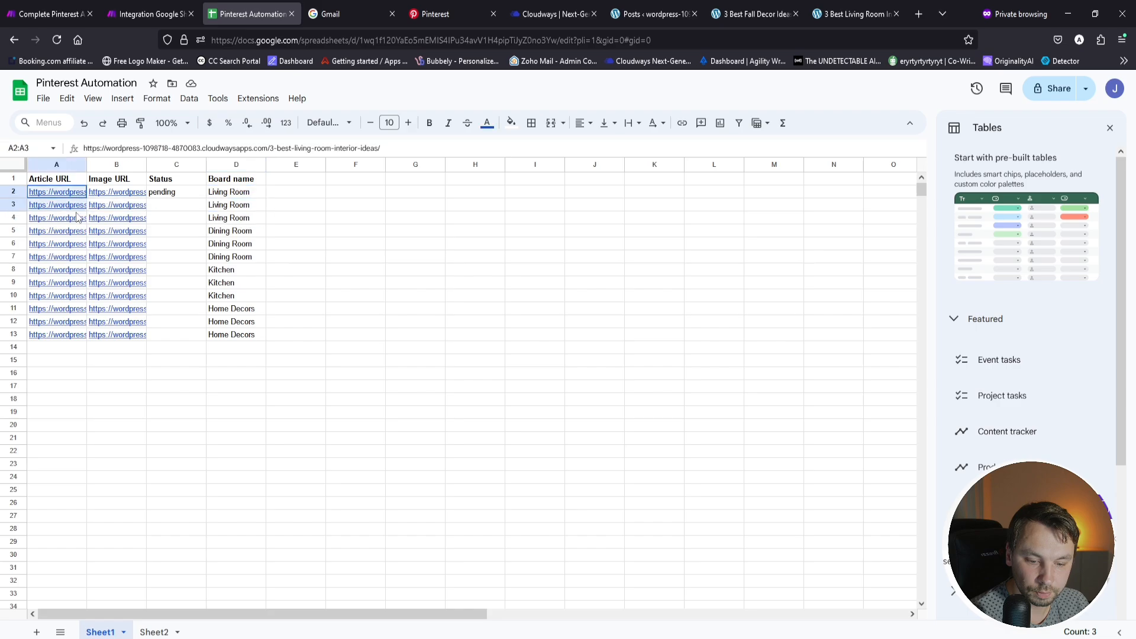
{"action": "left_click", "coordinate": [236, 219]}
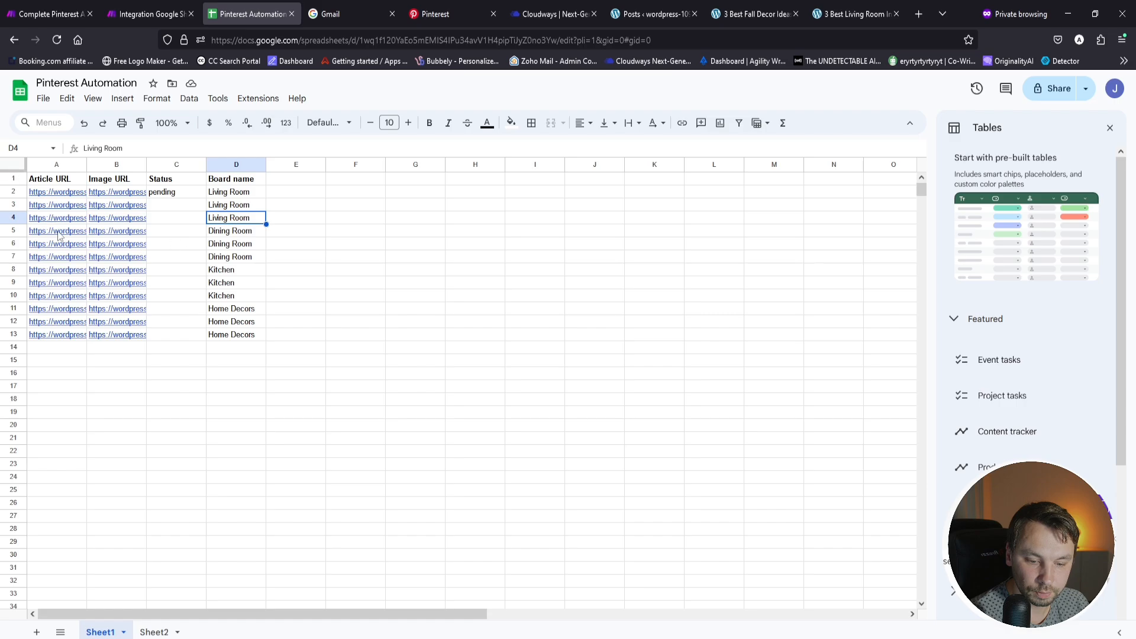
Step: In Make, set the Status of the second upper Update a Row module, targeting row number + 4, to pending and save the module
{"action": "left_click", "coordinate": [148, 13]}
{"action": "left_click", "coordinate": [45, 7]}
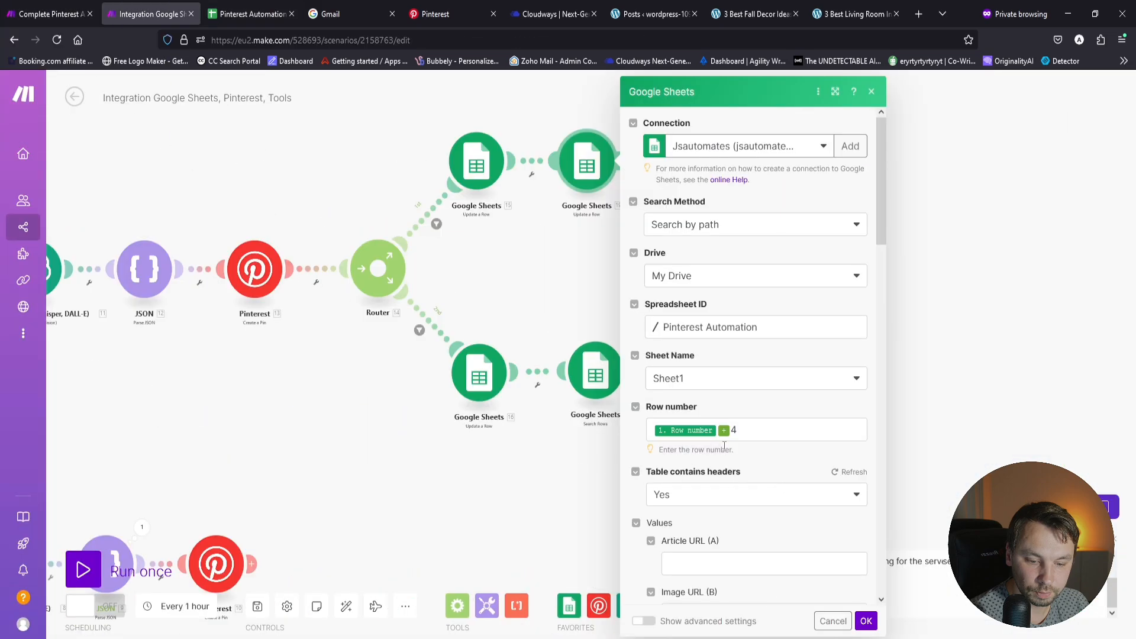
{"action": "scroll", "coordinate": [695, 421], "scroll_direction": "down", "scroll_amount": 2}
{"action": "scroll", "coordinate": [695, 422], "scroll_direction": "down", "scroll_amount": 1}
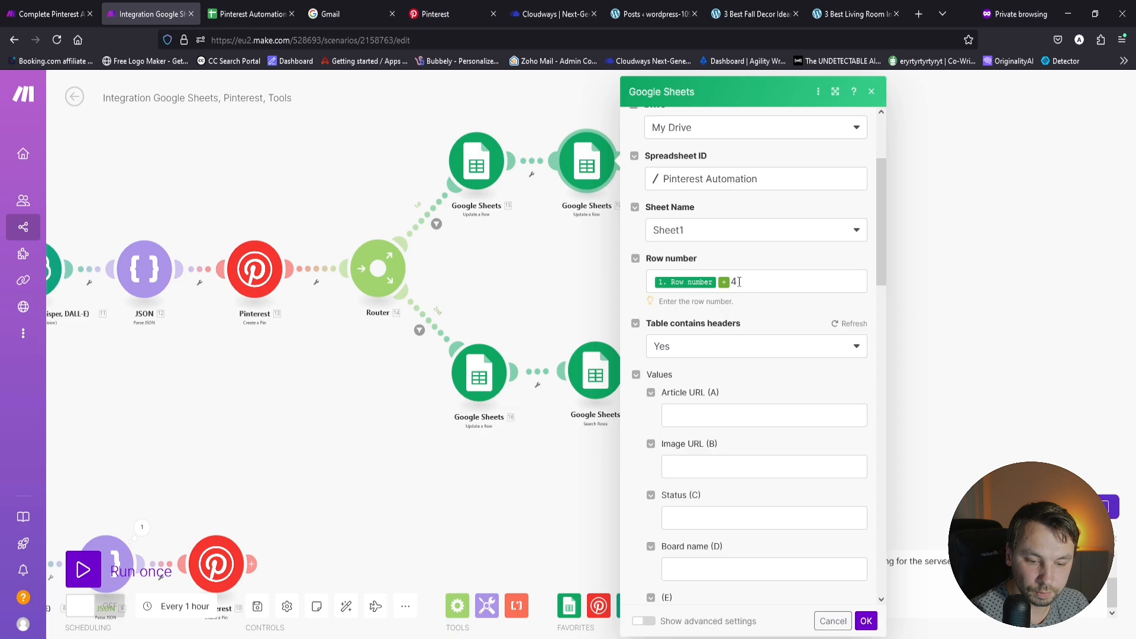
{"action": "scroll", "coordinate": [764, 533], "scroll_direction": "down", "scroll_amount": 5}
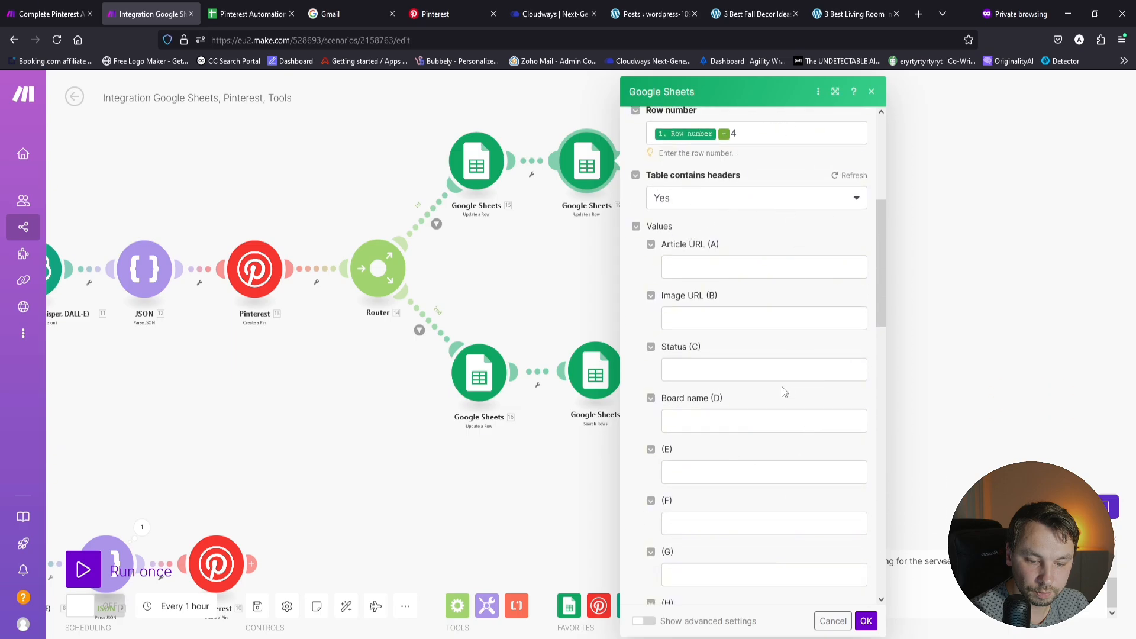
{"action": "left_click", "coordinate": [717, 370]}
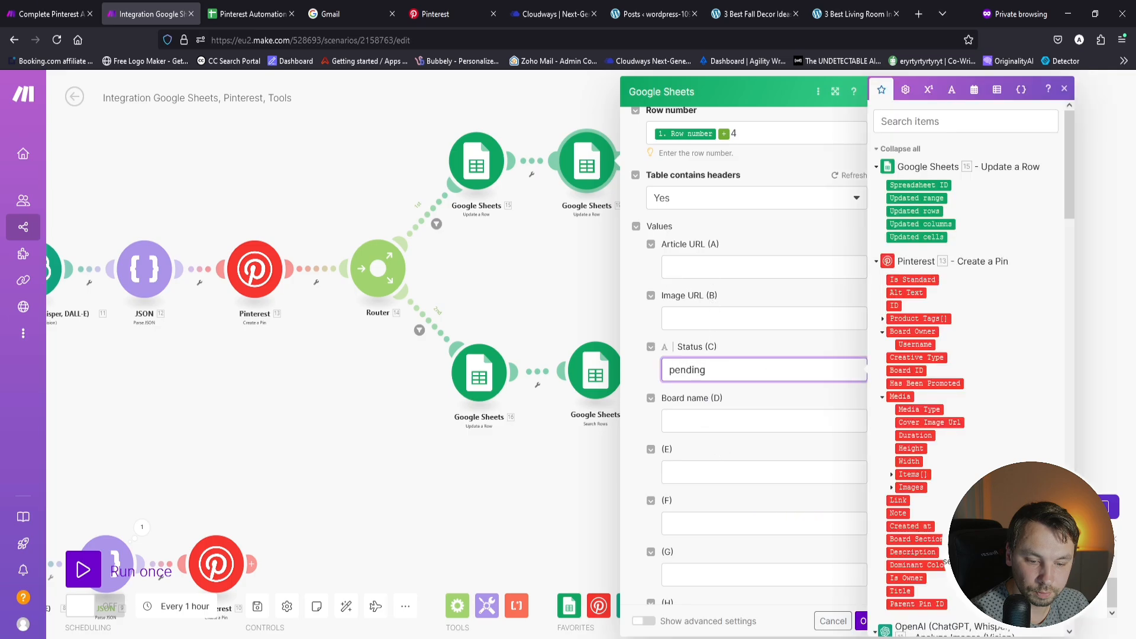
{"action": "left_click", "coordinate": [531, 287]}
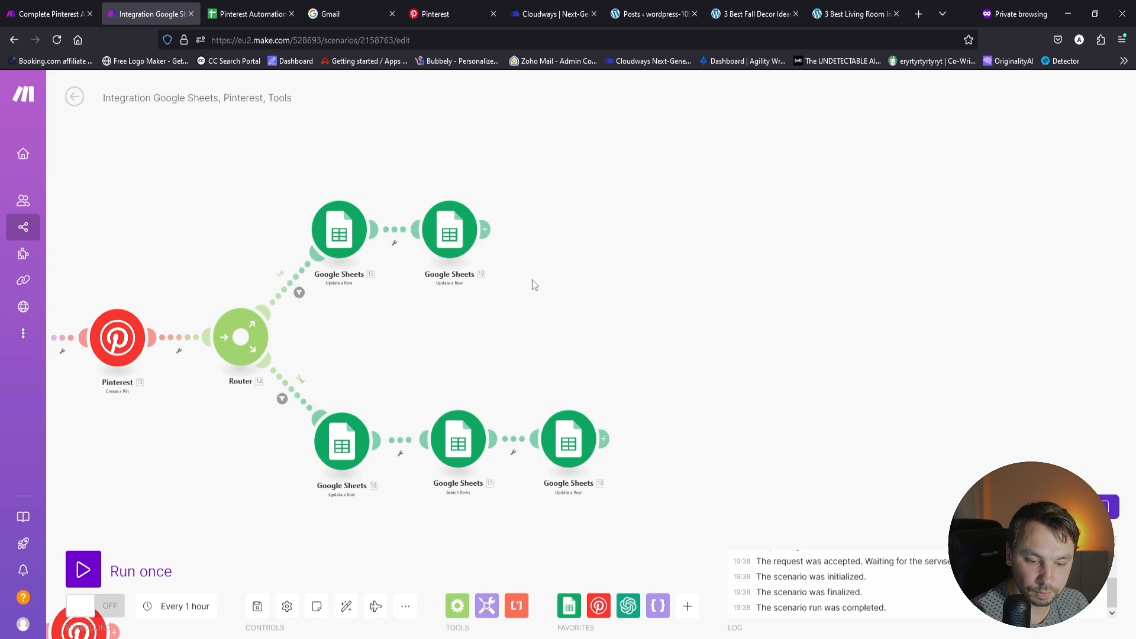
Step: In the Google Sheets spreadsheet, enter the status pending in cell C4 and done in cell C5
{"action": "left_click", "coordinate": [252, 14]}
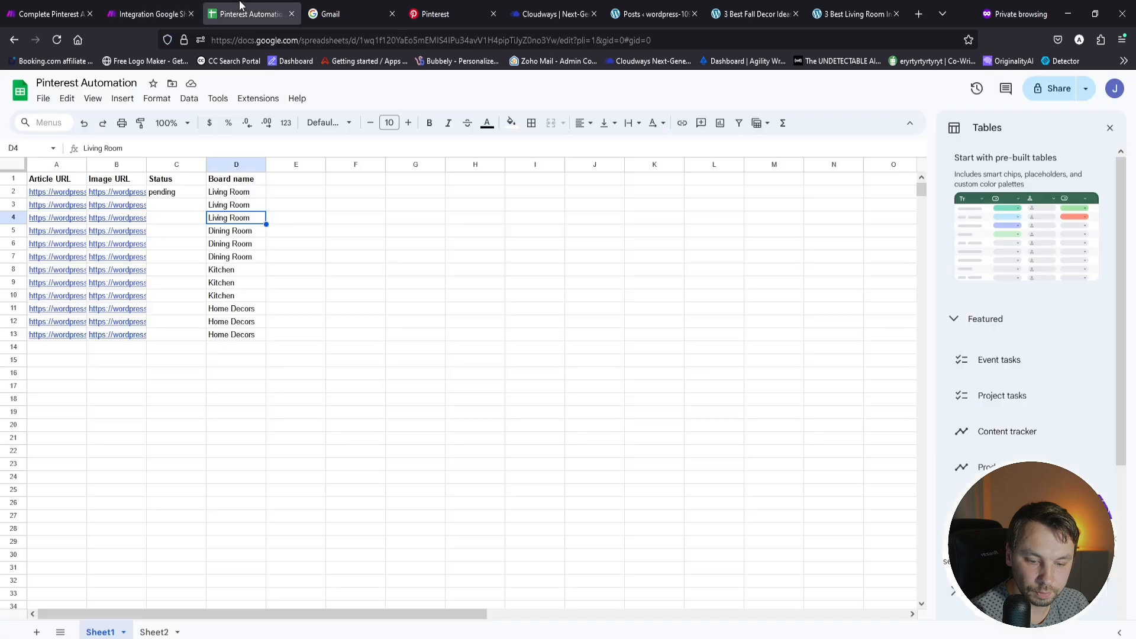
{"action": "left_click", "coordinate": [176, 193]}
{"action": "left_click_drag", "start_coordinate": [176, 204], "coordinate": [184, 335]}
{"action": "left_click", "coordinate": [175, 204]}
{"action": "left_click", "coordinate": [178, 224]}
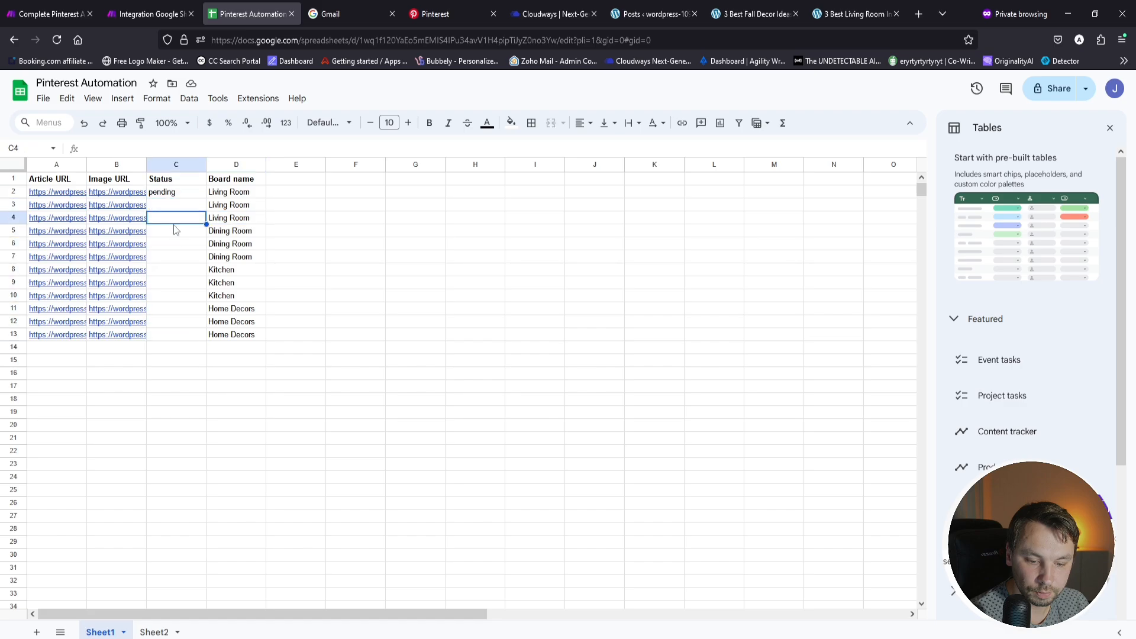
{"action": "double_click", "coordinate": [173, 219]}
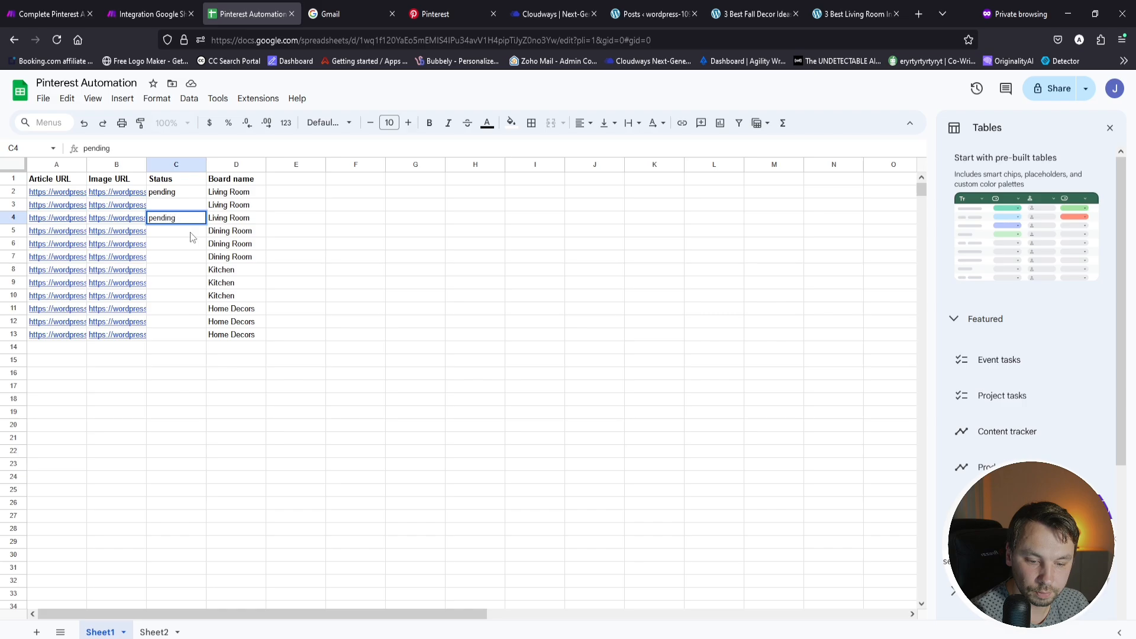
{"action": "type", "text": "pending"}
{"action": "double_click", "coordinate": [182, 231]}
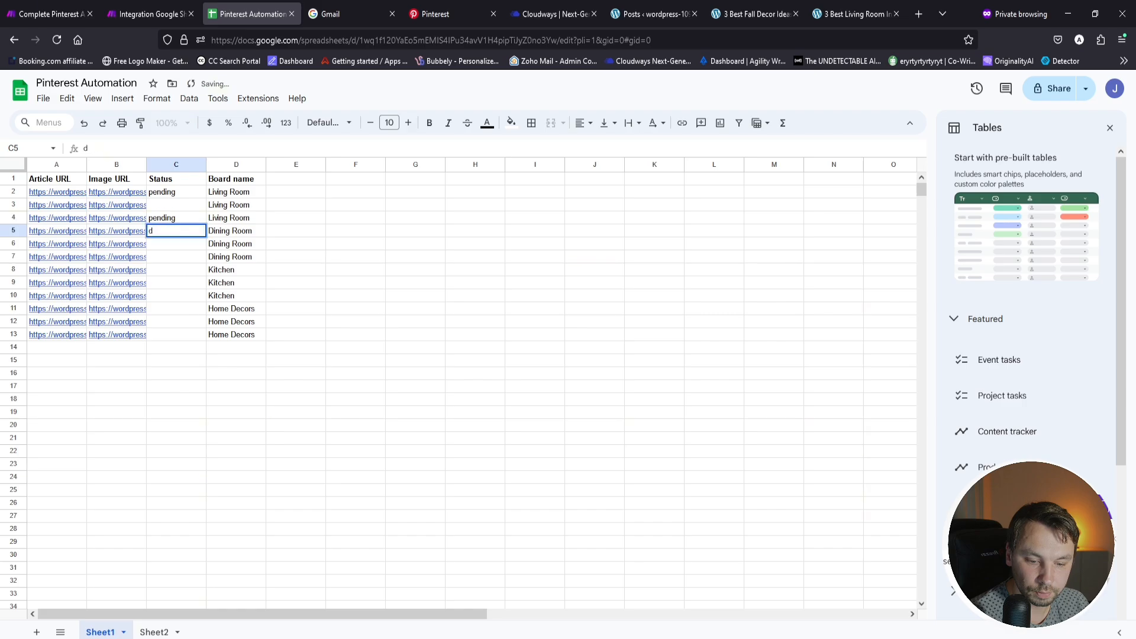
{"action": "type", "text": "done"}
{"action": "left_click", "coordinate": [196, 270]}
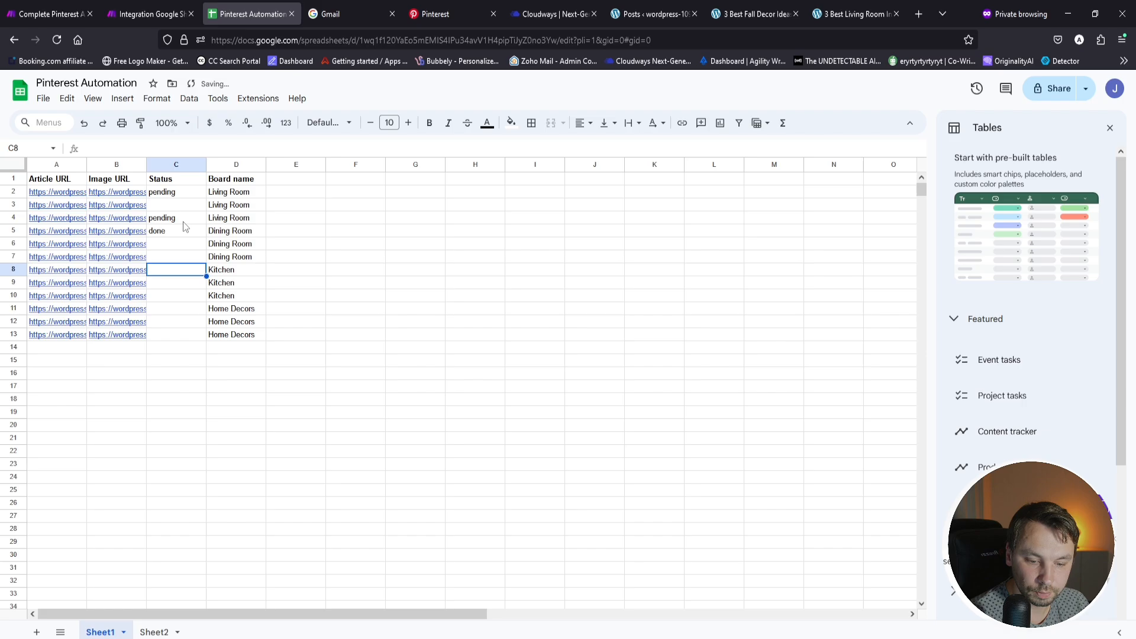
{"action": "left_click", "coordinate": [183, 219]}
{"action": "left_click", "coordinate": [169, 234]}
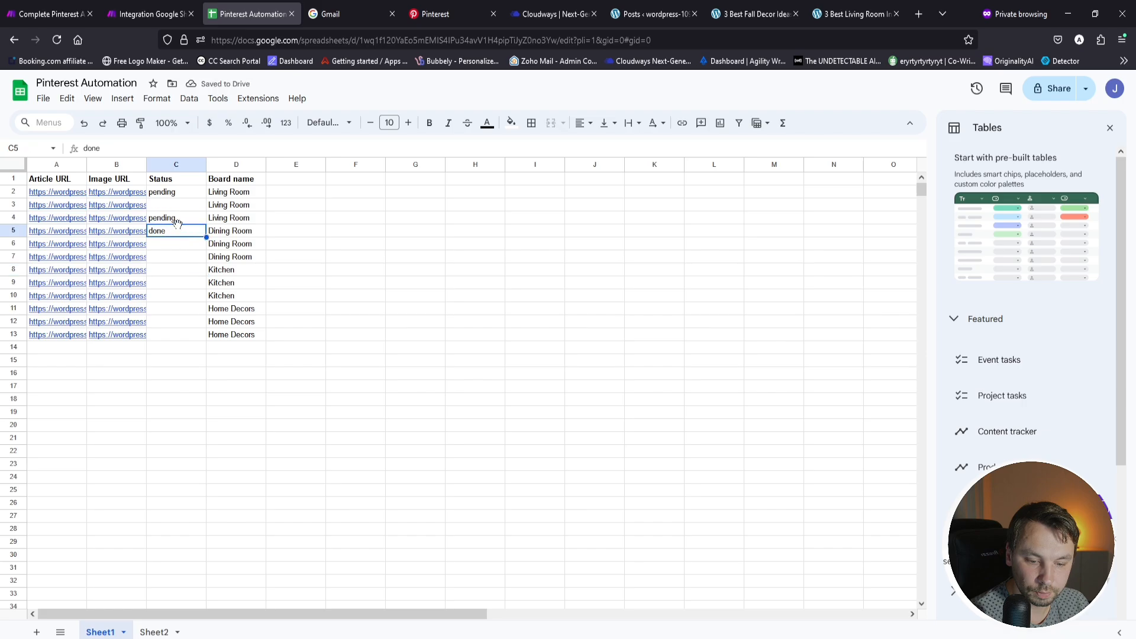
Step: Clear the trial statuses from cells C4 and C5 in the Status column
{"action": "left_click", "coordinate": [178, 223]}
{"action": "left_click", "coordinate": [178, 232], "text": "shift"}
{"action": "key", "text": "Delete"}
{"action": "left_click", "coordinate": [476, 283]}
Step: In Make, add a Google Sheets Get a Cell module after the second upper Update a Row, following the Complete Pinterest Automation scenario
{"action": "left_click", "coordinate": [47, 13]}
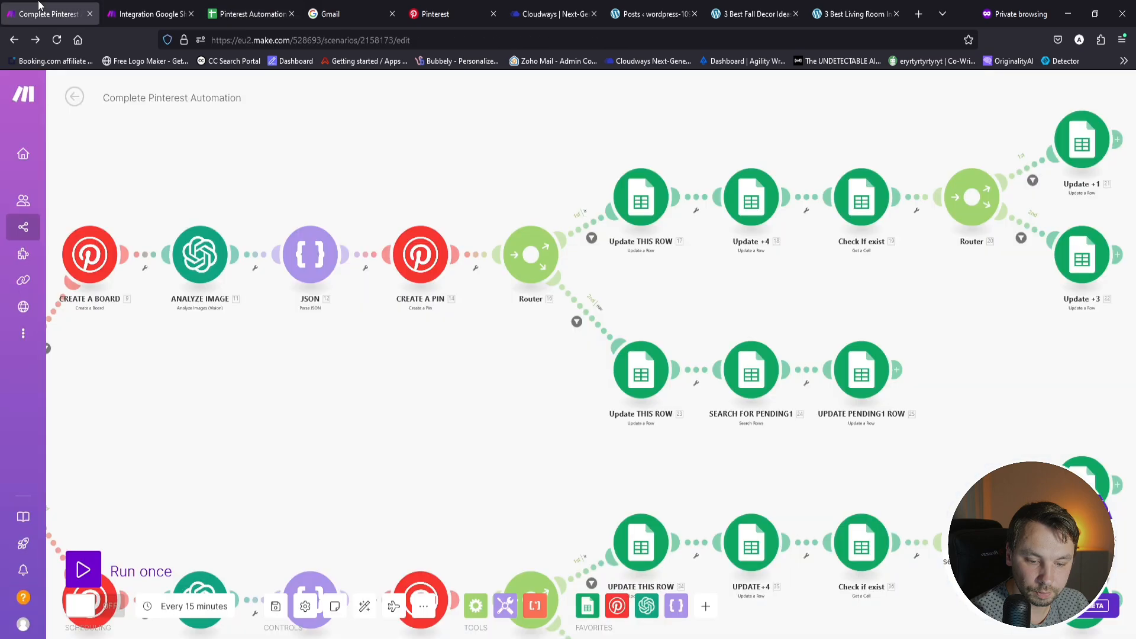
{"action": "left_click_drag", "start_coordinate": [724, 294], "coordinate": [389, 323]}
{"action": "left_click", "coordinate": [167, 7]}
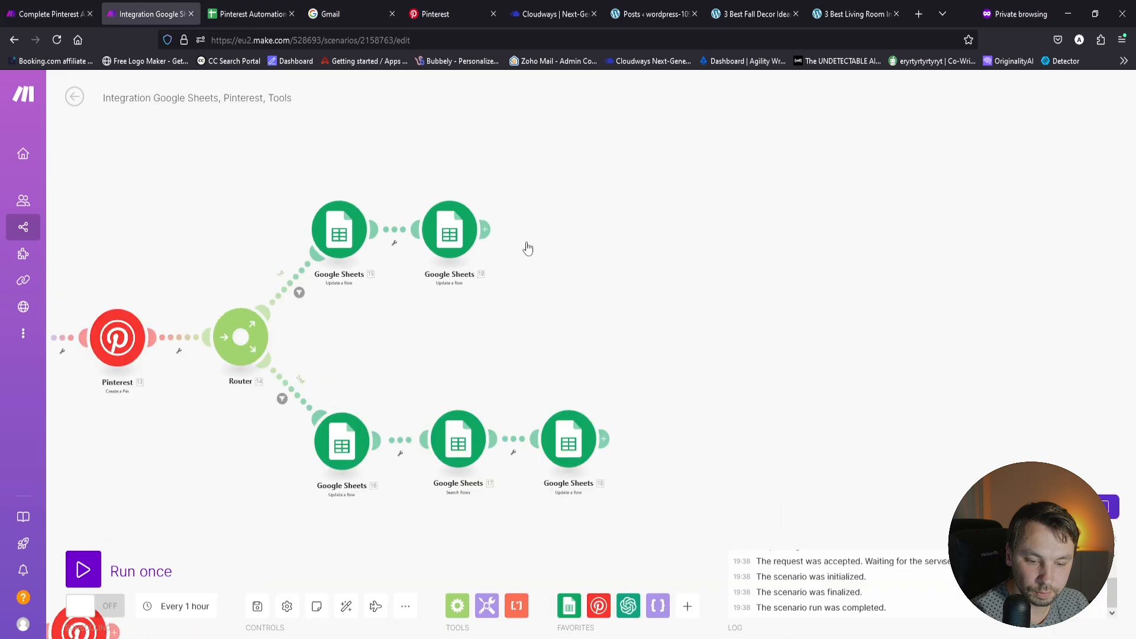
{"action": "left_click_drag", "start_coordinate": [529, 303], "coordinate": [348, 320]}
{"action": "left_click", "coordinate": [305, 252]}
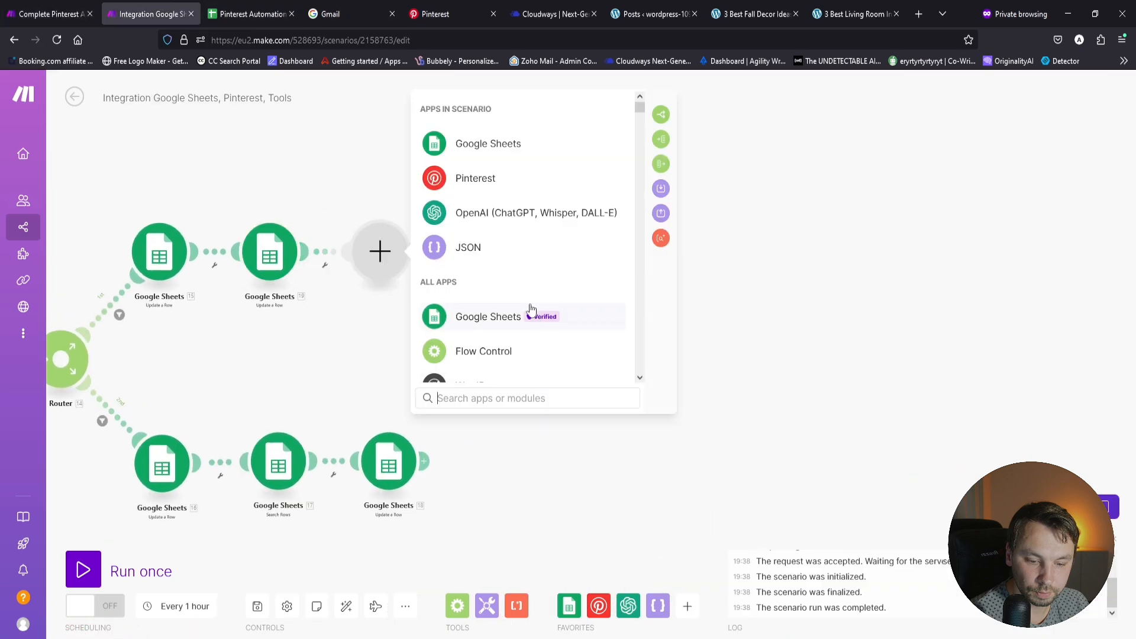
{"action": "left_click", "coordinate": [481, 322]}
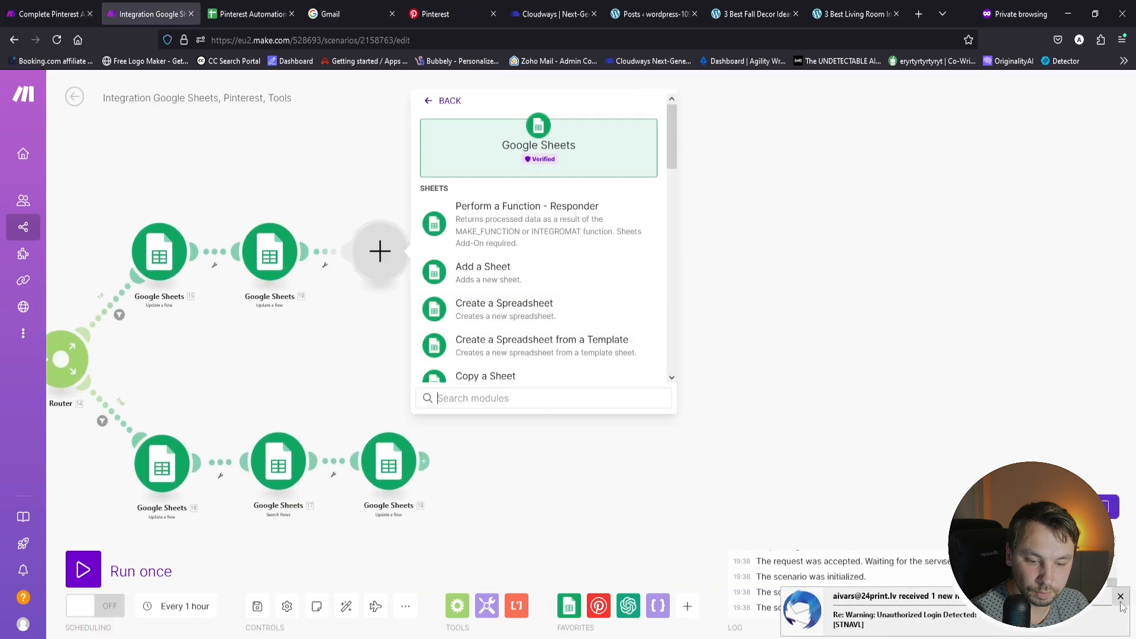
{"action": "scroll", "coordinate": [533, 314], "scroll_direction": "down", "scroll_amount": 4}
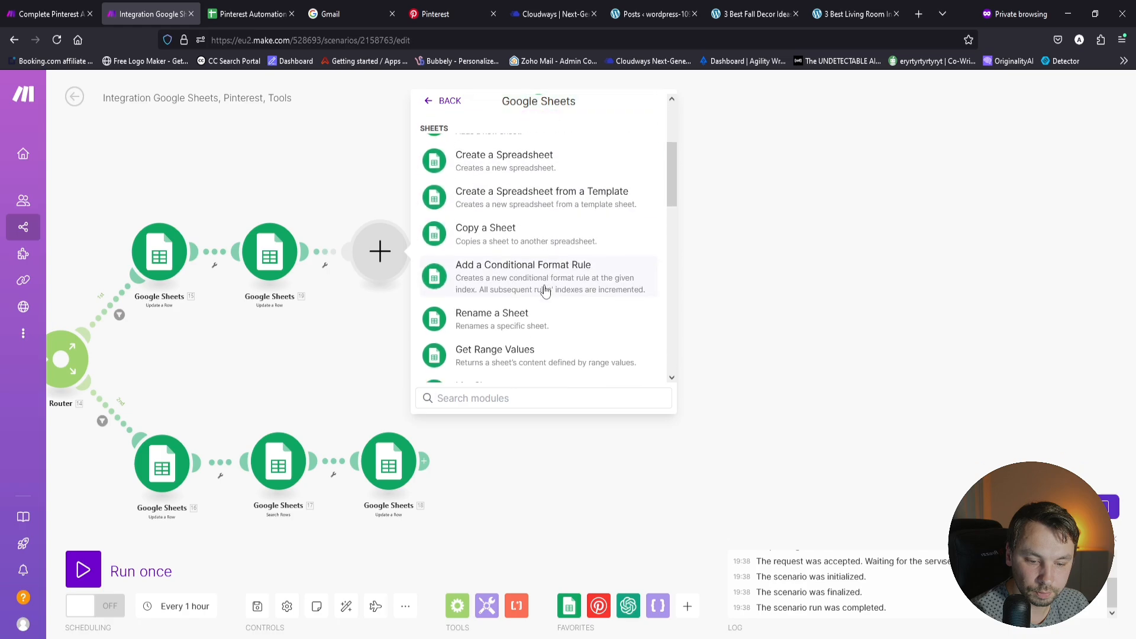
{"action": "scroll", "coordinate": [545, 324], "scroll_direction": "down", "scroll_amount": 4}
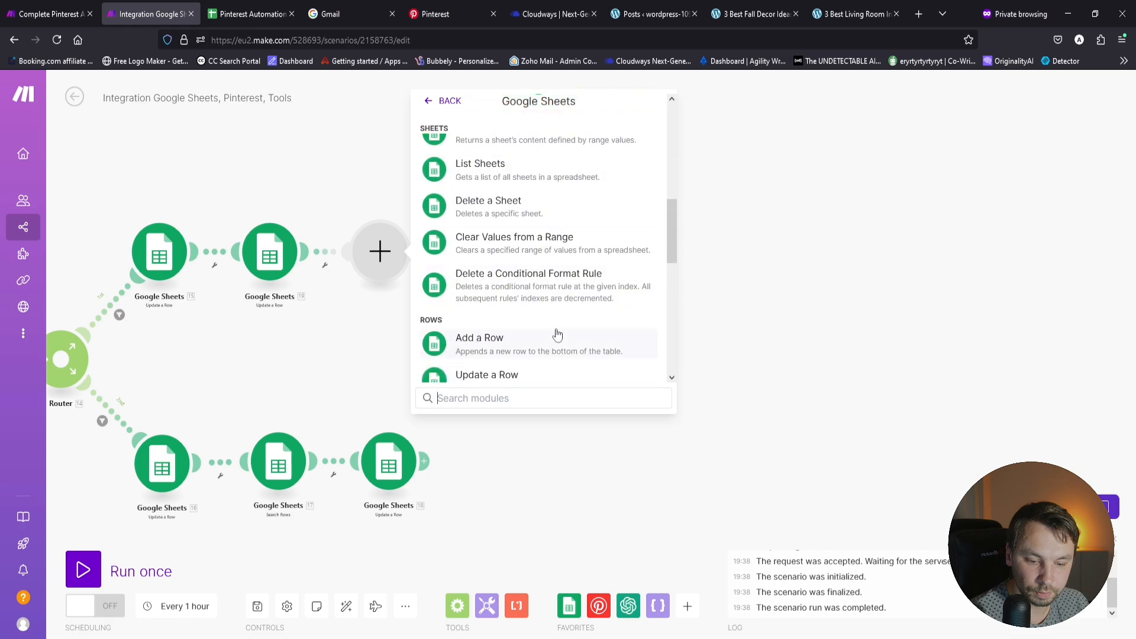
{"action": "scroll", "coordinate": [553, 312], "scroll_direction": "down", "scroll_amount": 4}
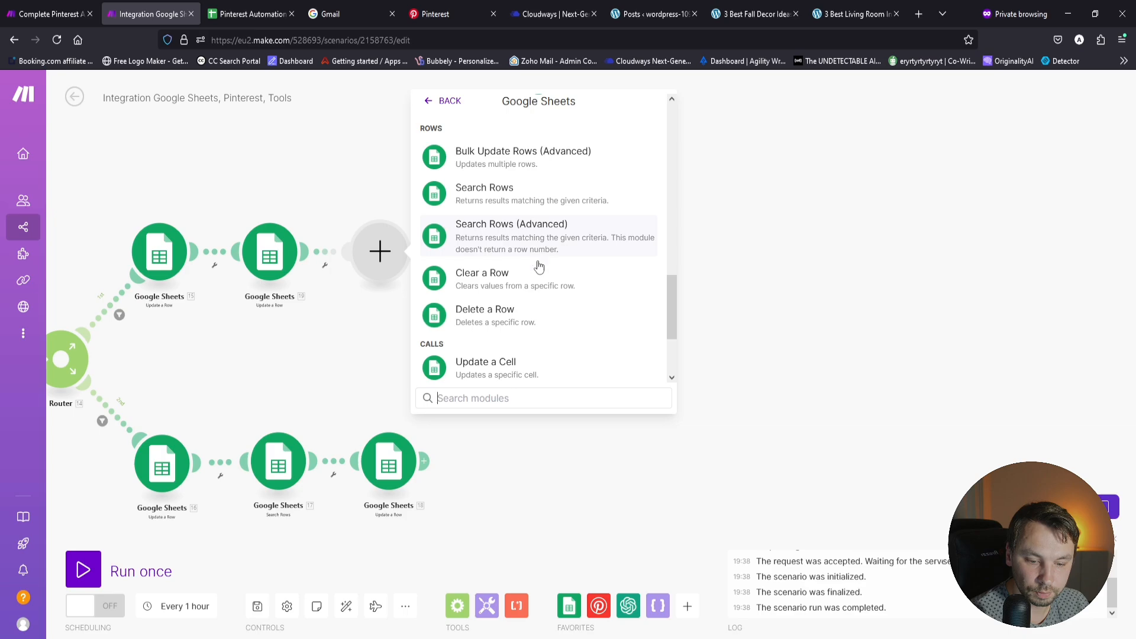
{"action": "scroll", "coordinate": [547, 213], "scroll_direction": "down", "scroll_amount": 2}
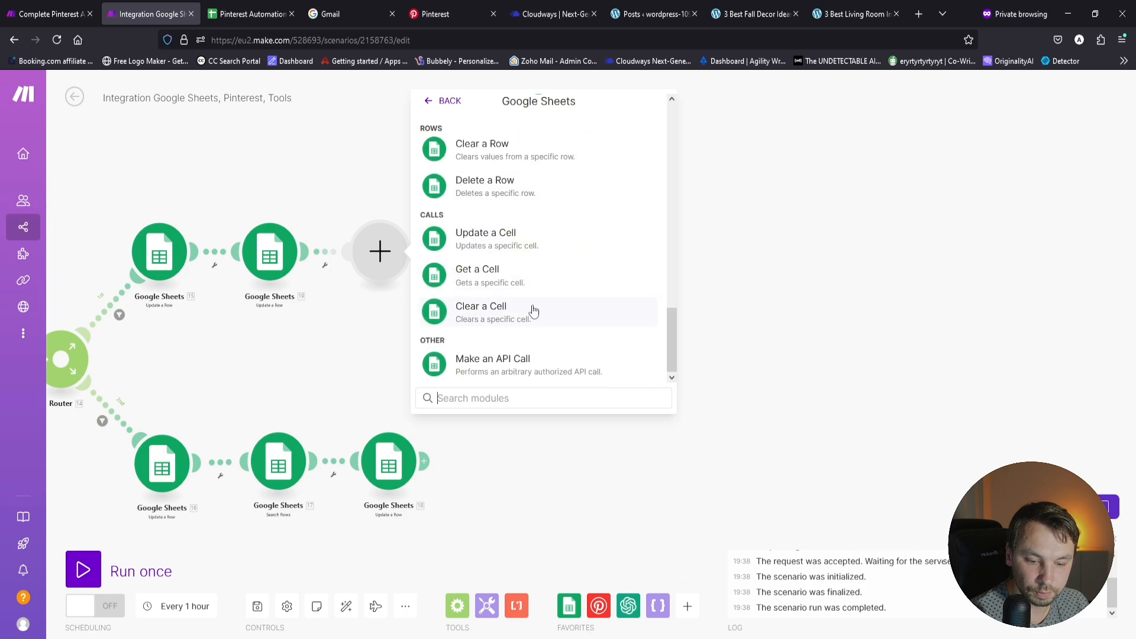
{"action": "left_click", "coordinate": [551, 275]}
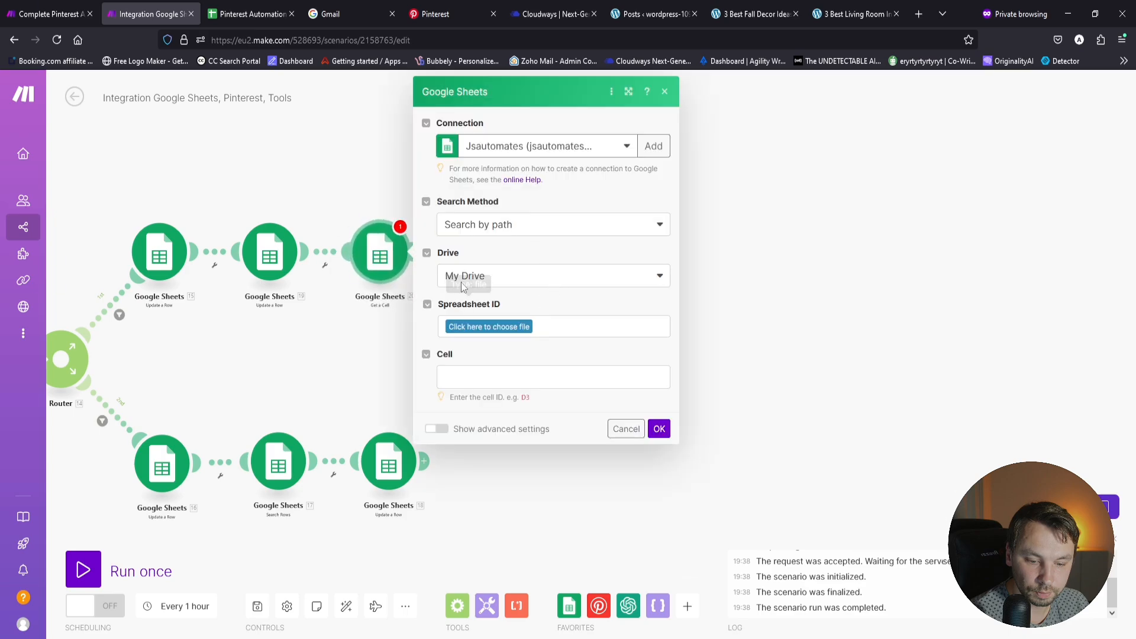
Step: Point the Get a Cell module to Sheet1 of the Pinterest Automation spreadsheet
{"action": "left_click", "coordinate": [502, 329]}
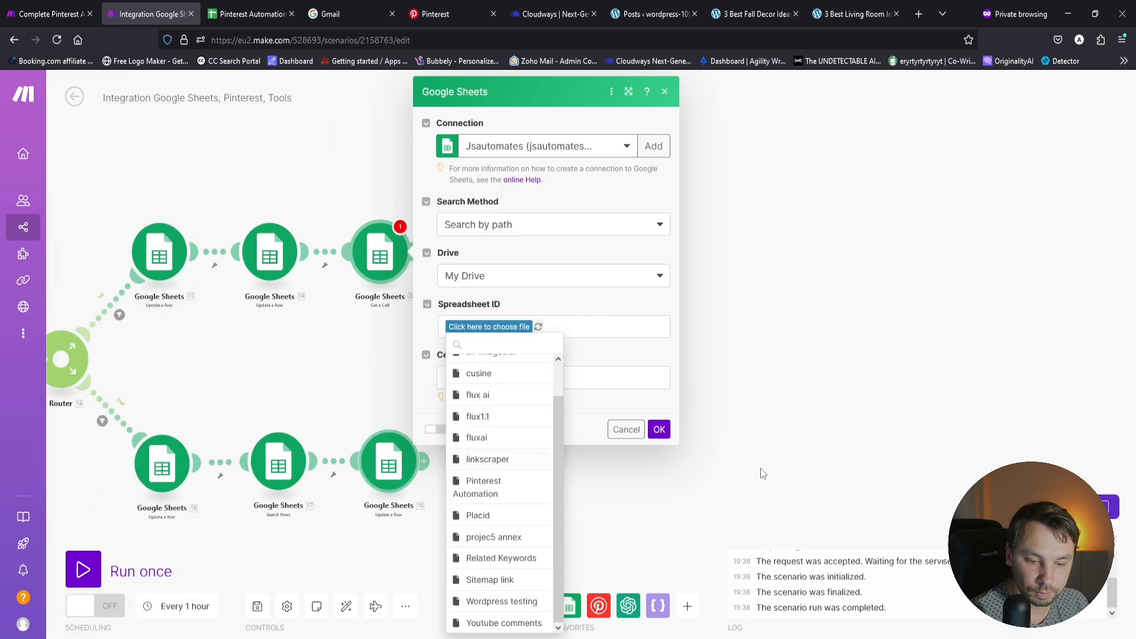
{"action": "left_click_drag", "start_coordinate": [820, 447], "coordinate": [1013, 217]}
{"action": "scroll", "coordinate": [887, 354], "scroll_direction": "down", "scroll_amount": 2}
{"action": "left_click_drag", "start_coordinate": [510, 364], "coordinate": [225, 503]}
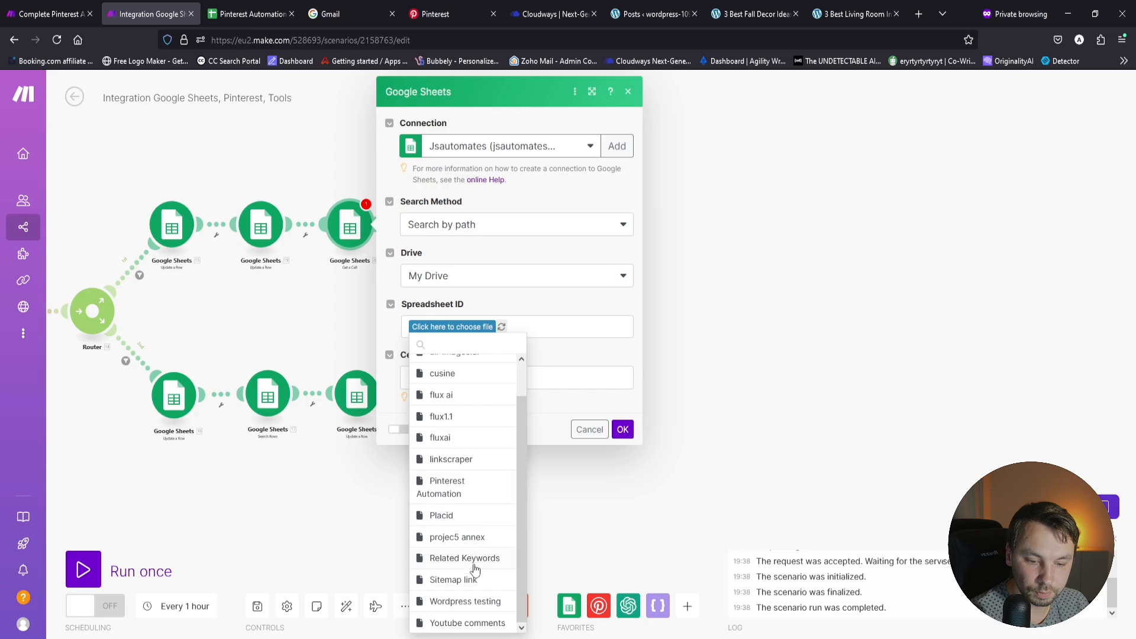
{"action": "scroll", "coordinate": [474, 569], "scroll_direction": "up", "scroll_amount": 1}
{"action": "left_click", "coordinate": [471, 524]}
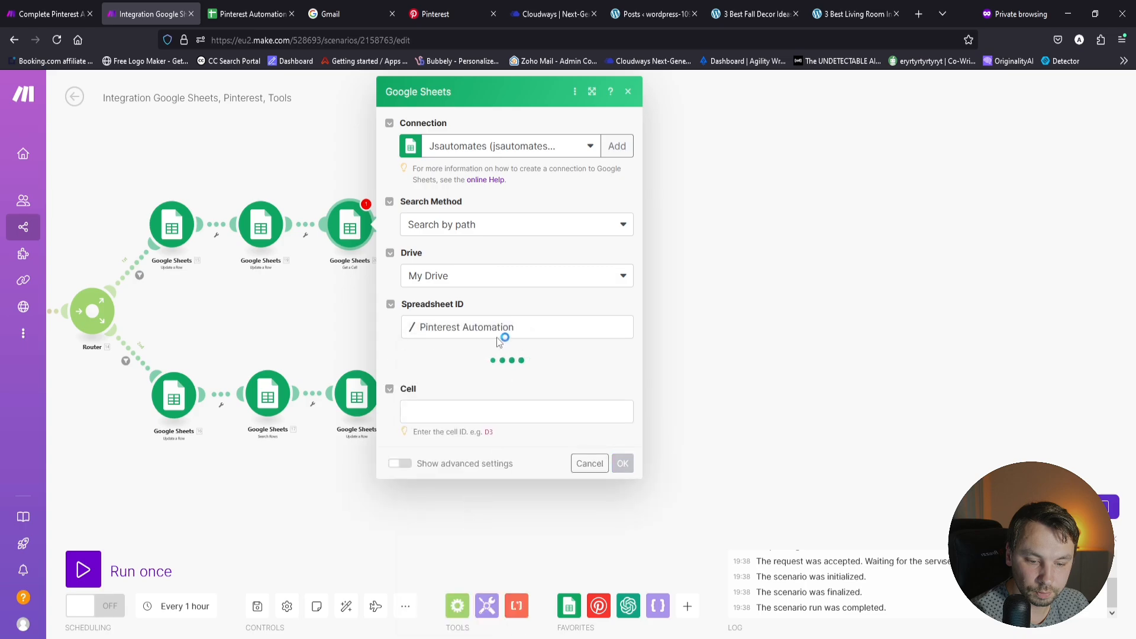
{"action": "left_click", "coordinate": [444, 376]}
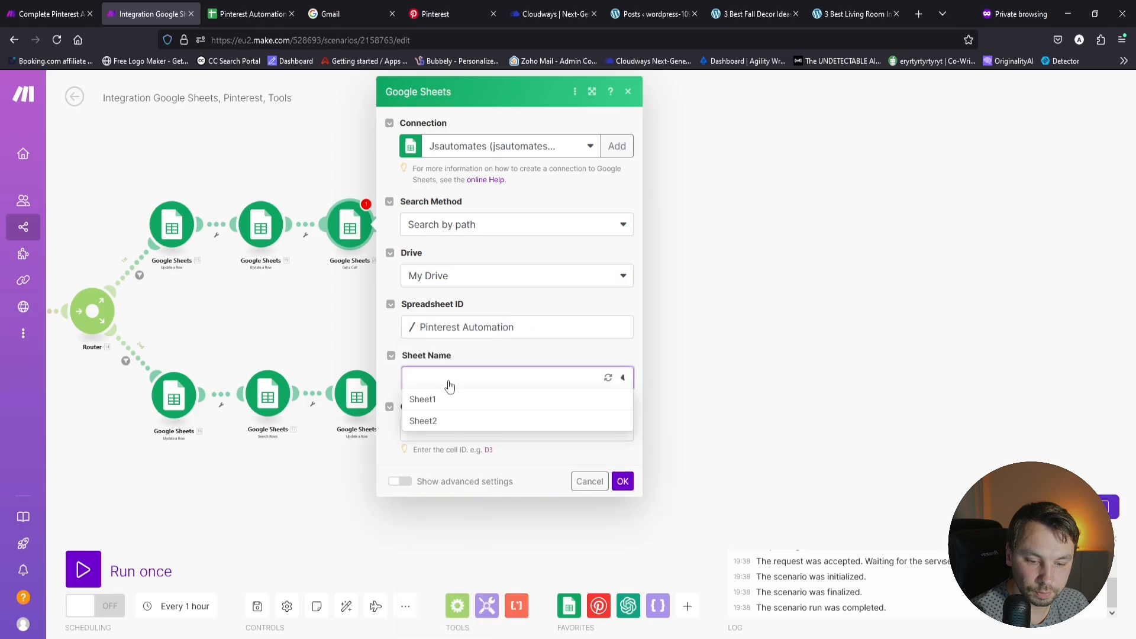
{"action": "left_click", "coordinate": [422, 400]}
Step: Start the Get a Cell module's cell reference with the column letter D
{"action": "left_click", "coordinate": [570, 435]}
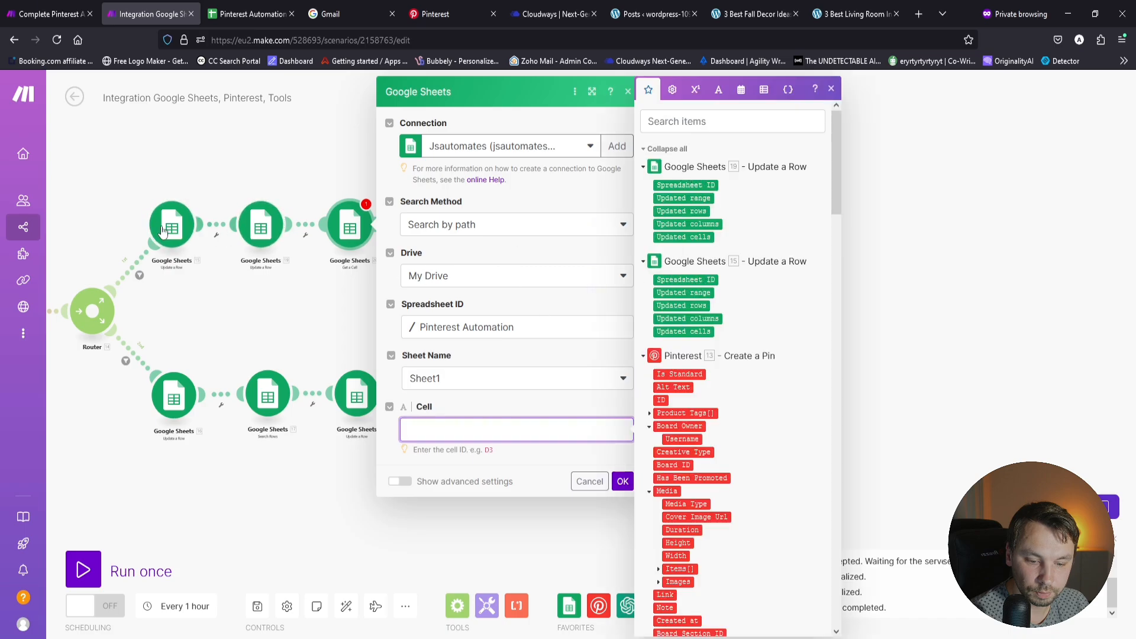
{"action": "scroll", "coordinate": [747, 336], "scroll_direction": "down", "scroll_amount": 20}
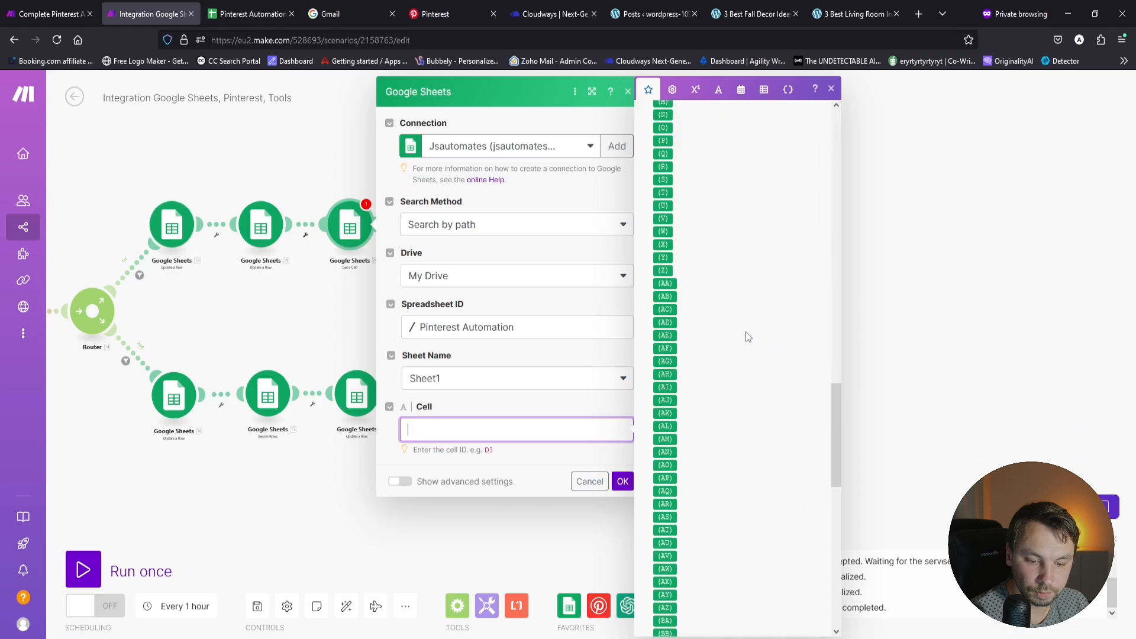
{"action": "scroll", "coordinate": [747, 336], "scroll_direction": "up", "scroll_amount": 5}
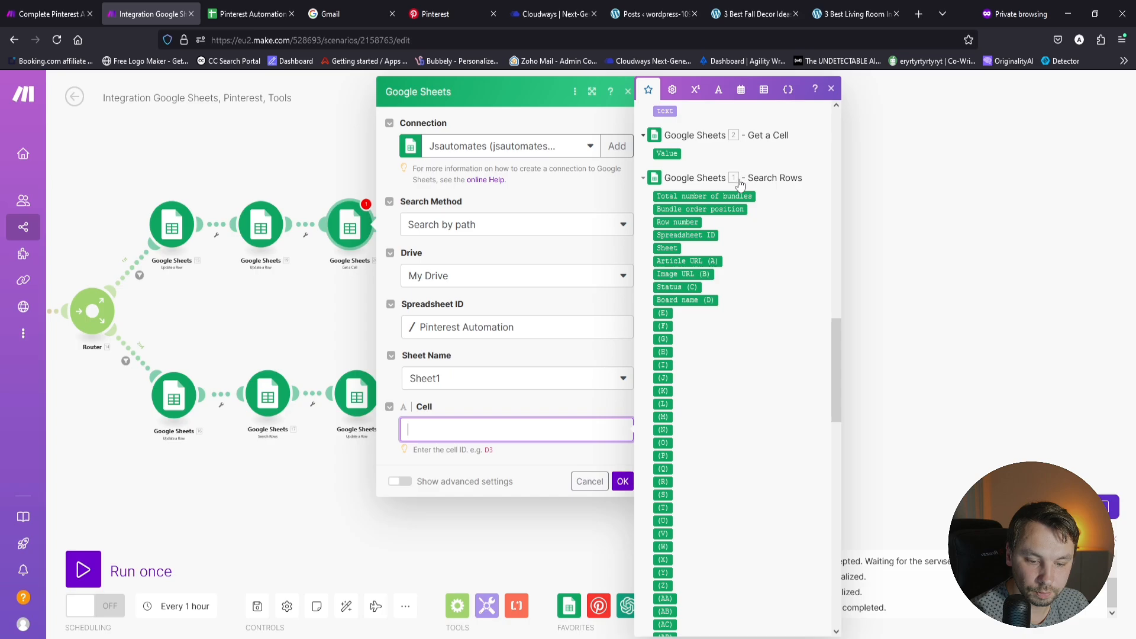
{"action": "left_click_drag", "start_coordinate": [673, 249], "coordinate": [524, 429]}
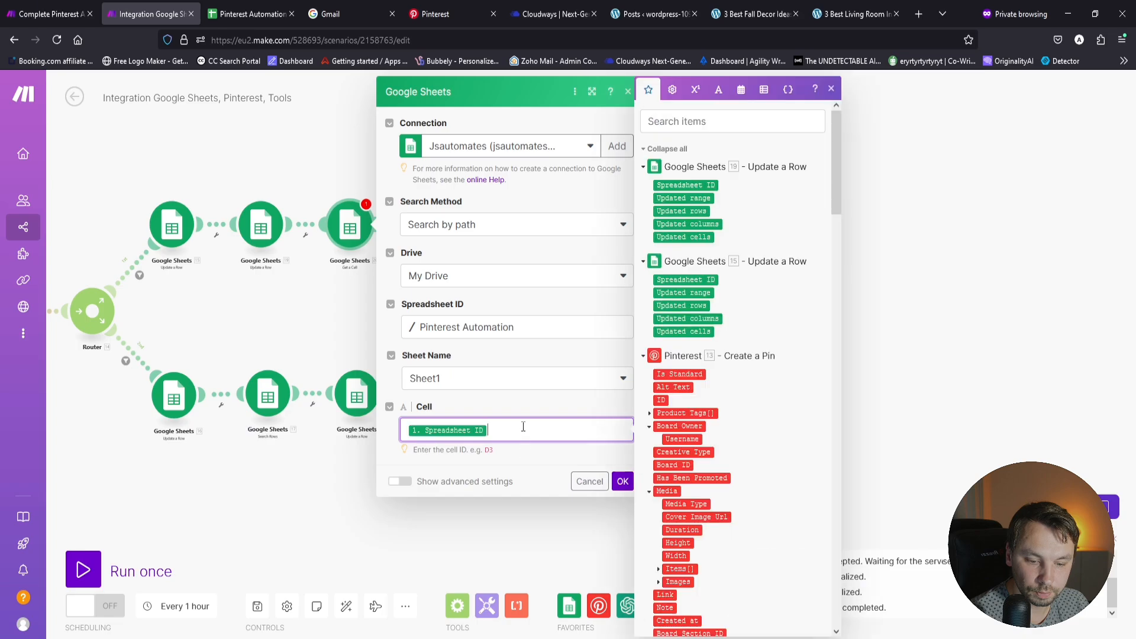
{"action": "type", "text": "D"}
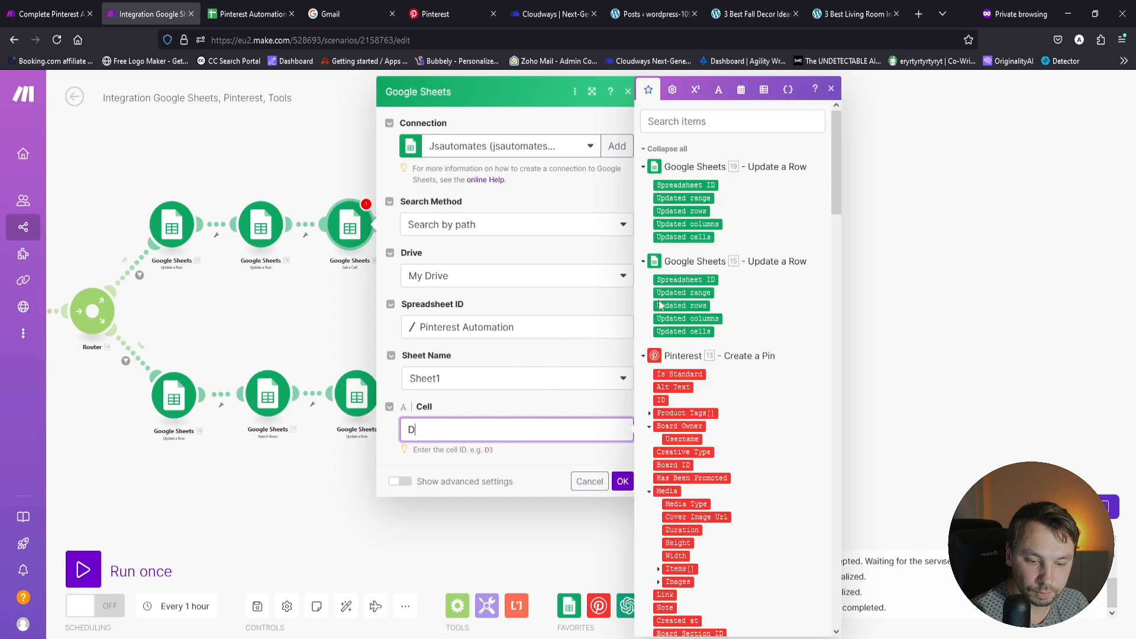
Step: Append a sum function to the cell reference that adds 1 to the Search Rows row number
{"action": "left_click", "coordinate": [696, 89]}
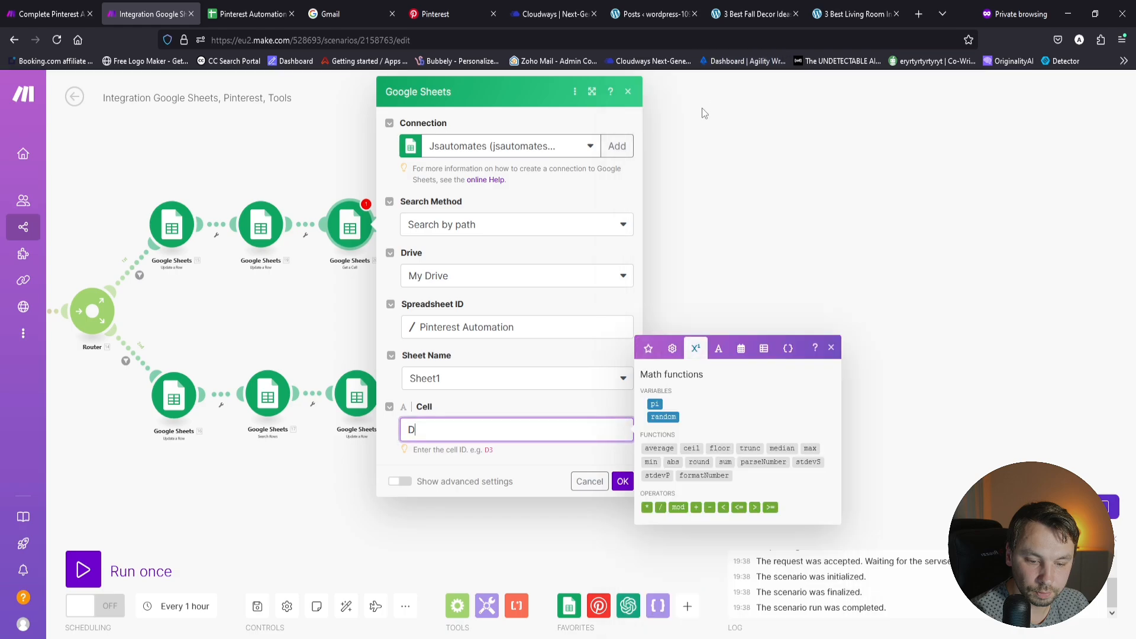
{"action": "left_click", "coordinate": [723, 463]}
{"action": "left_click", "coordinate": [442, 430]}
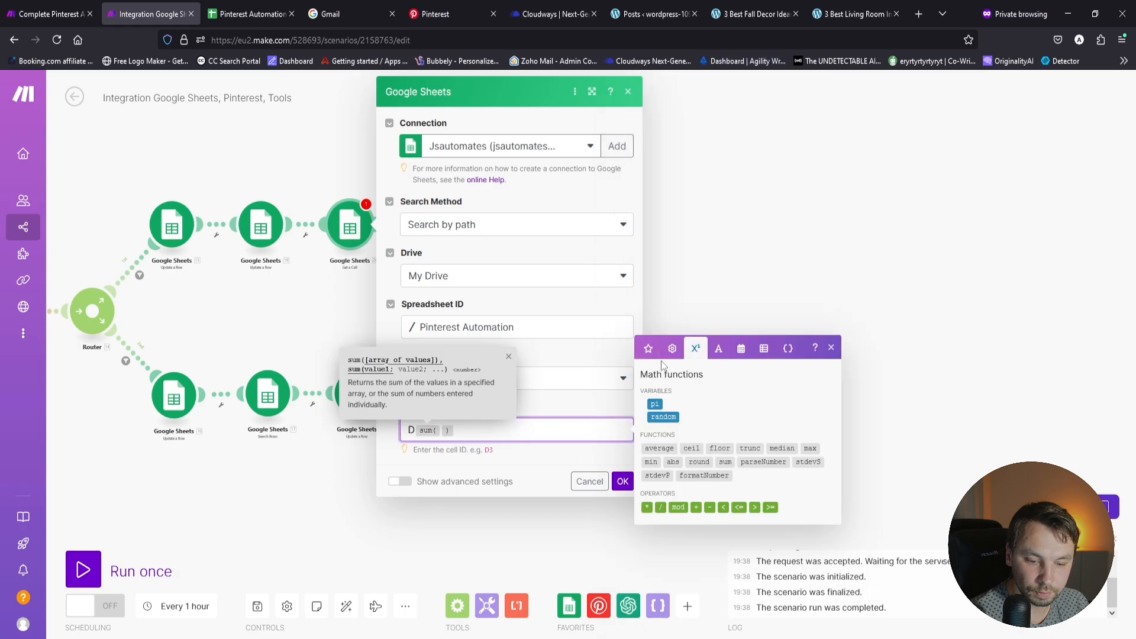
{"action": "left_click", "coordinate": [649, 352]}
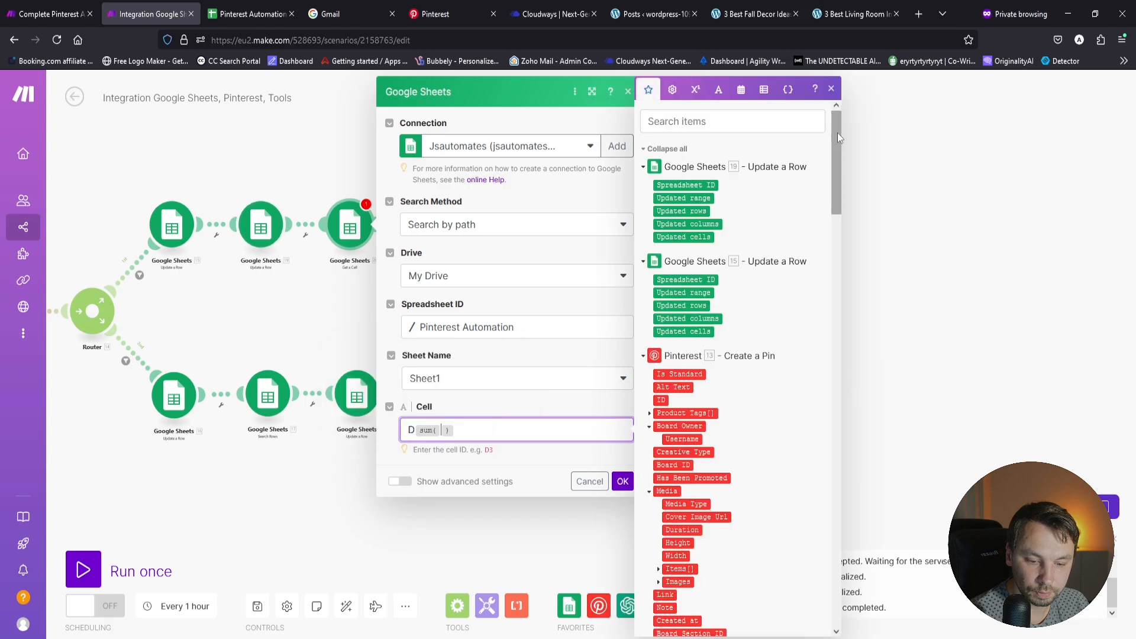
{"action": "left_click_drag", "start_coordinate": [837, 183], "coordinate": [784, 328]}
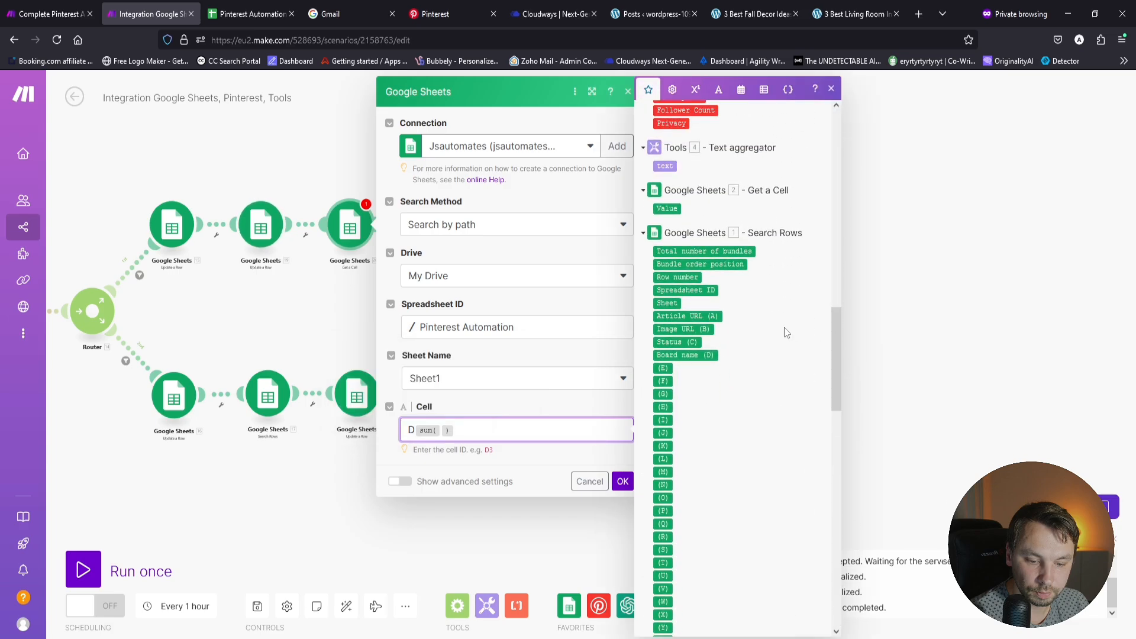
{"action": "left_click", "coordinate": [682, 277]}
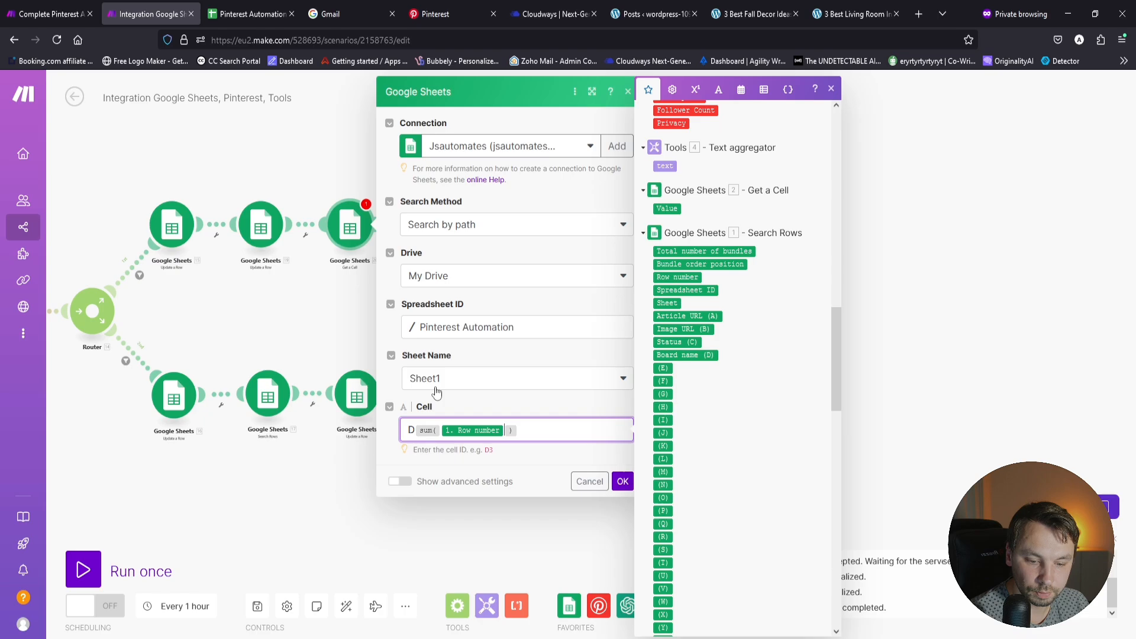
{"action": "left_click", "coordinate": [695, 90]}
{"action": "left_click", "coordinate": [696, 507]}
{"action": "type", "text": "1"}
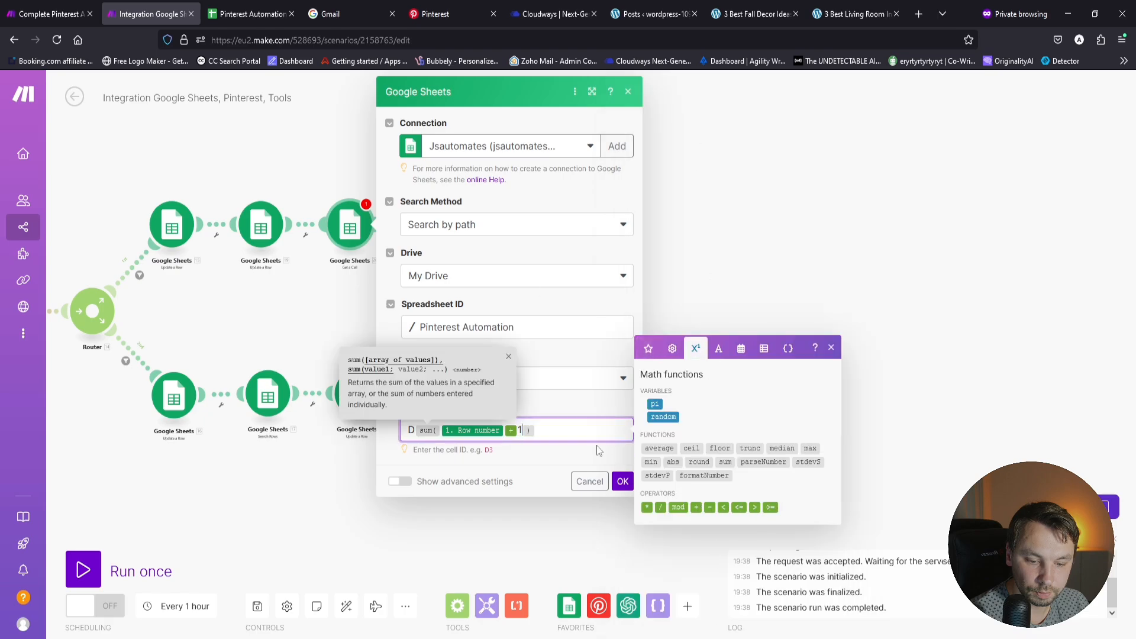
Step: Separate the row number and 1 with a semicolon in the cell reference's sum function and save the Get a Cell module
{"action": "key", "text": "BackSpace"}
{"action": "type", "text": ";"}
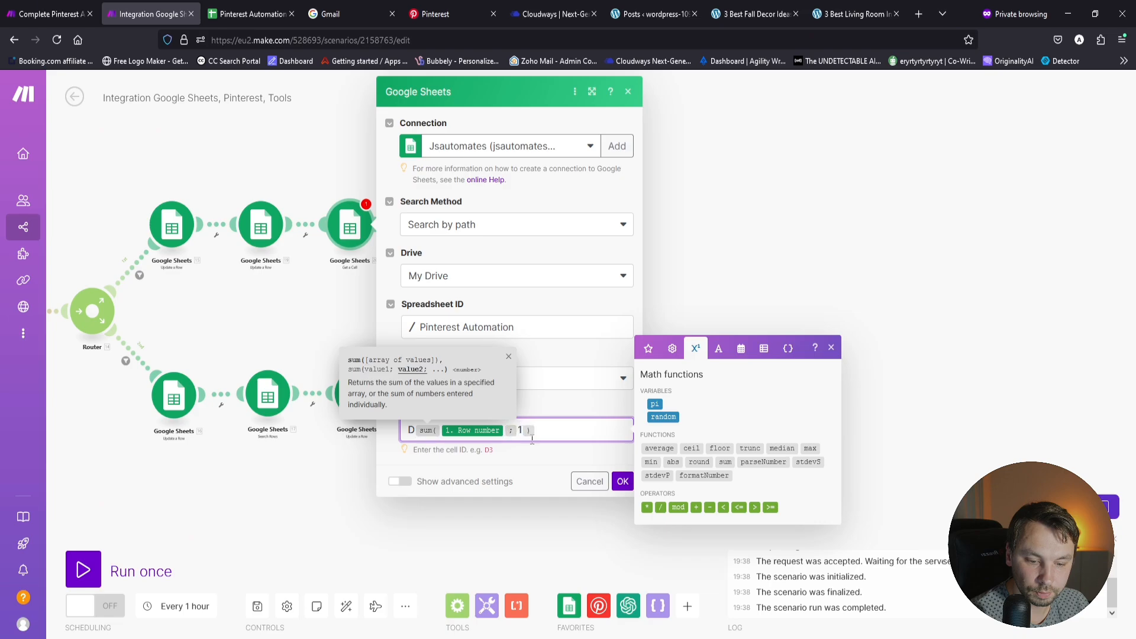
{"action": "left_click", "coordinate": [623, 481]}
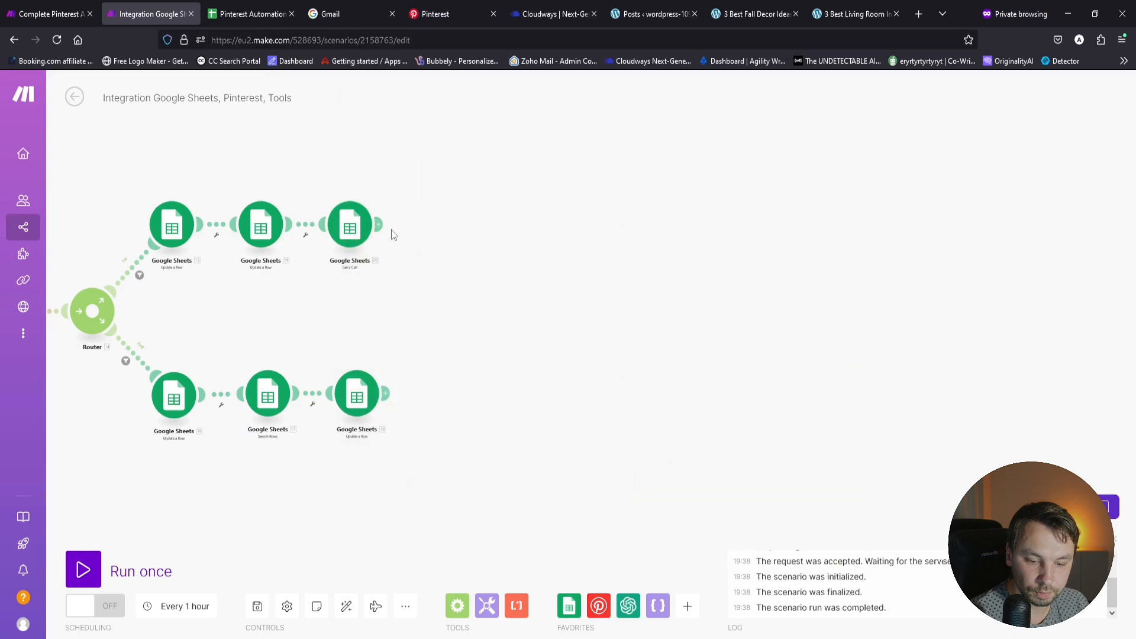
Step: Add a Flow Control Router and attach it after the upper Google Sheets Get a Cell module
{"action": "left_click", "coordinate": [458, 606]}
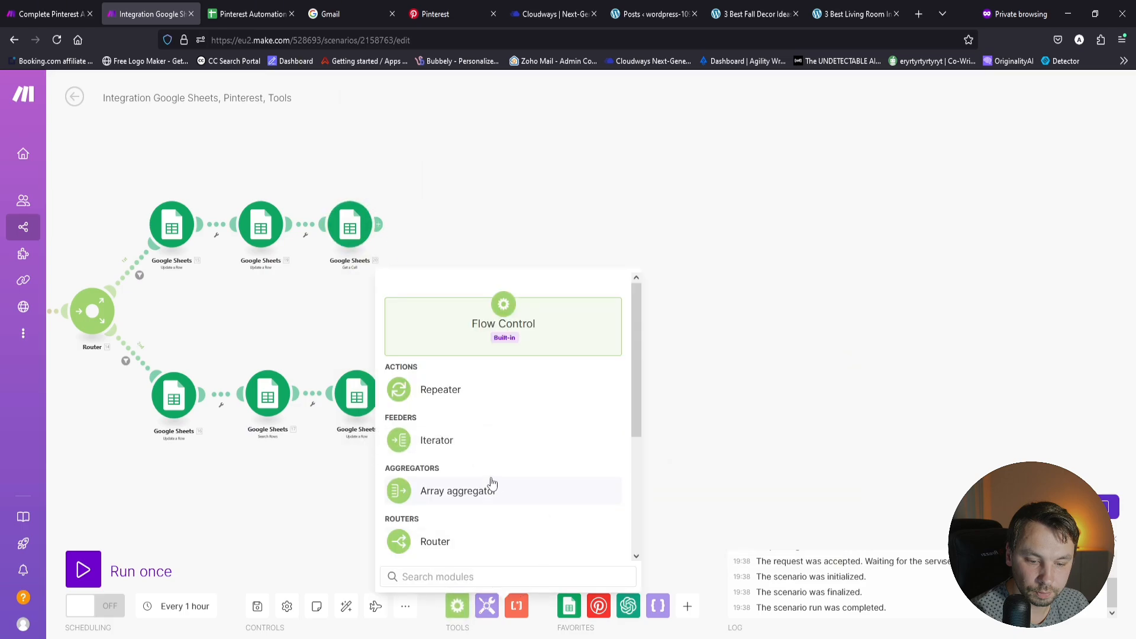
{"action": "left_click", "coordinate": [490, 542]}
{"action": "left_click_drag", "start_coordinate": [474, 547], "coordinate": [444, 238]}
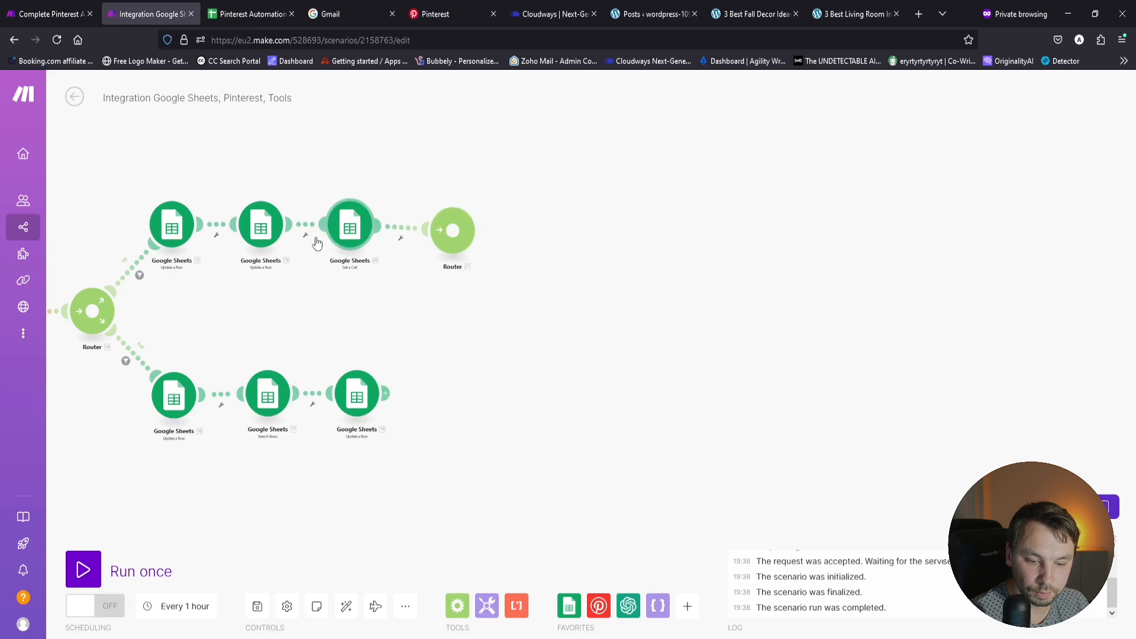
{"action": "mouse_move", "coordinate": [461, 245]}
{"action": "left_mouse_down"}
{"action": "mouse_move", "coordinate": [435, 238]}
{"action": "mouse_move", "coordinate": [446, 240]}
{"action": "left_mouse_up"}
{"action": "left_click", "coordinate": [446, 240]}
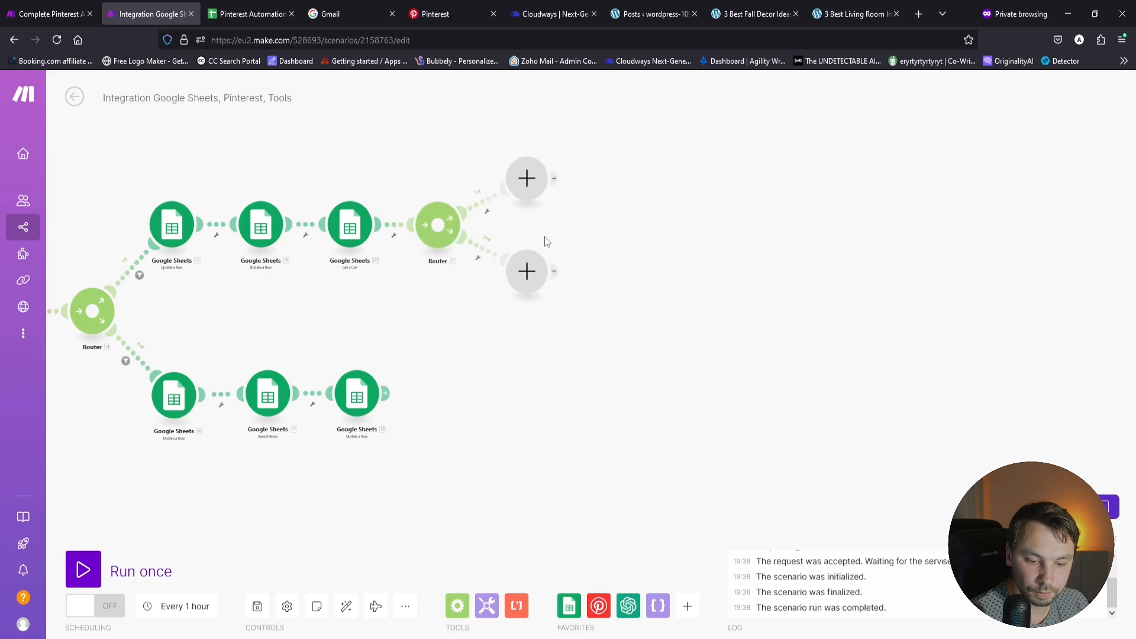
Step: Add a Google Sheets Update a Row module on the first route of the new router
{"action": "left_click", "coordinate": [527, 177]}
{"action": "left_click", "coordinate": [675, 133]}
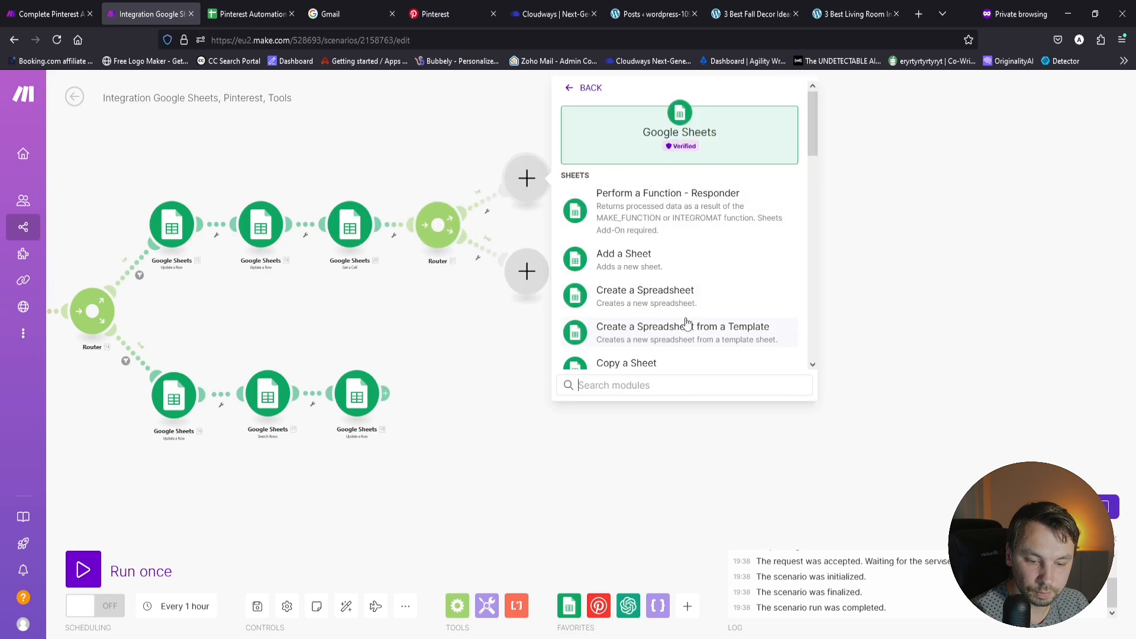
{"action": "scroll", "coordinate": [689, 265], "scroll_direction": "down", "scroll_amount": 5}
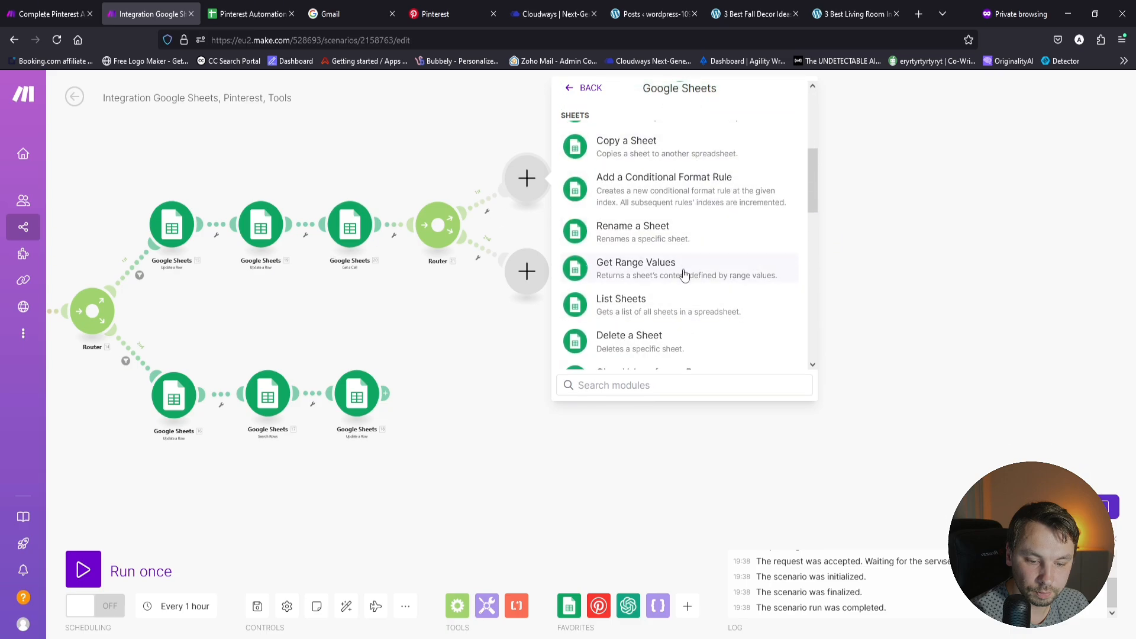
{"action": "scroll", "coordinate": [717, 244], "scroll_direction": "down", "scroll_amount": 5}
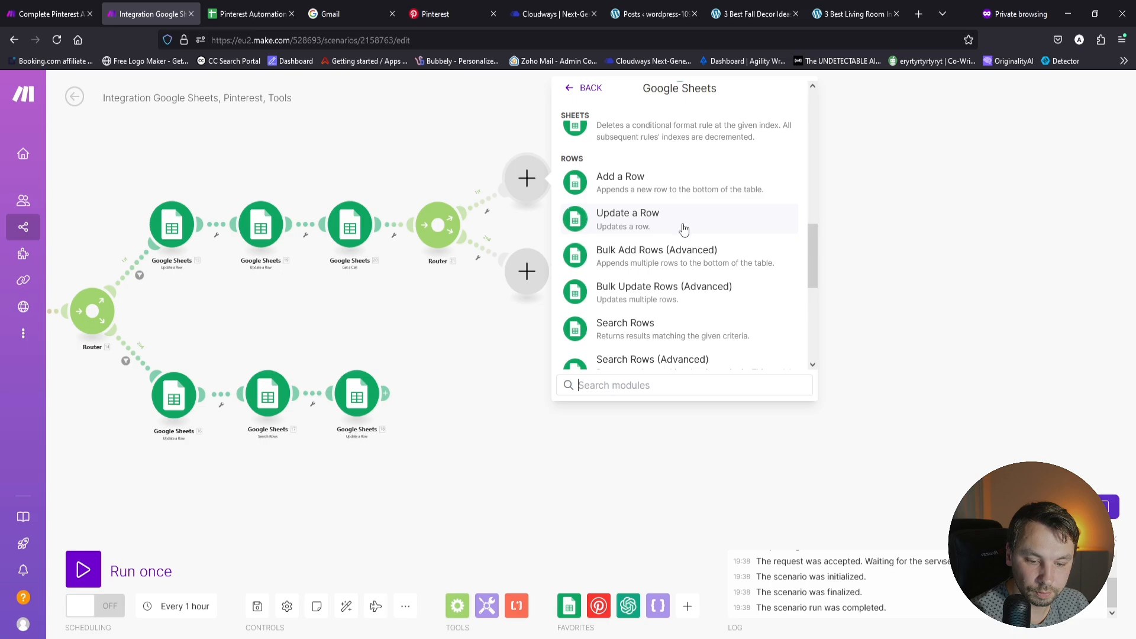
{"action": "left_click", "coordinate": [684, 229]}
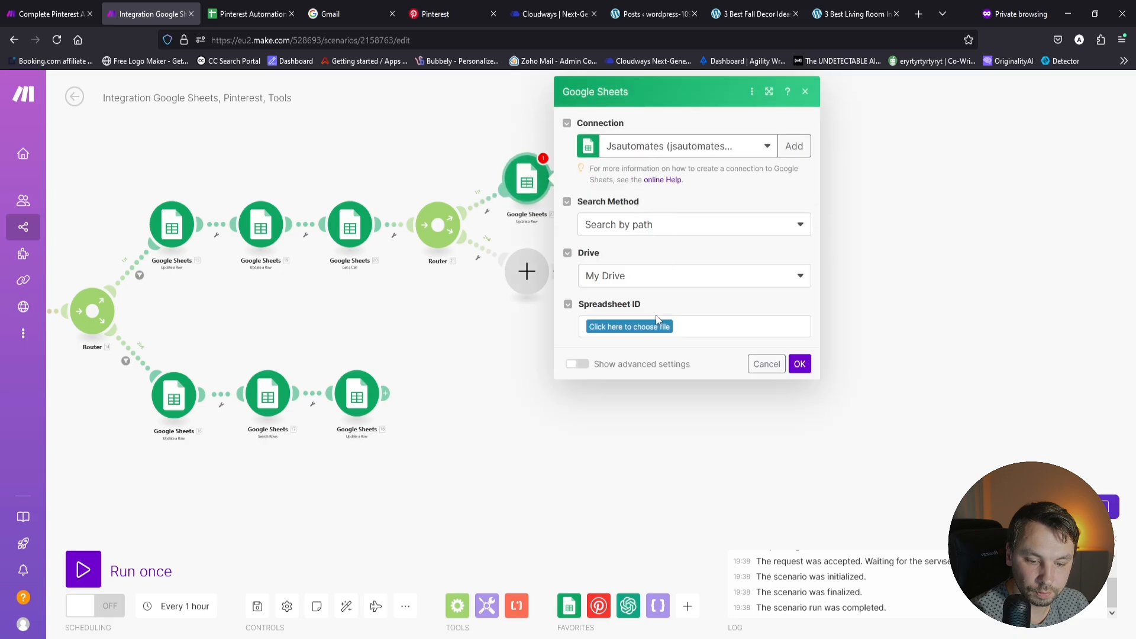
Step: Point the new Update a Row module to Sheet1 of the Pinterest Automation spreadsheet
{"action": "left_click", "coordinate": [657, 326]}
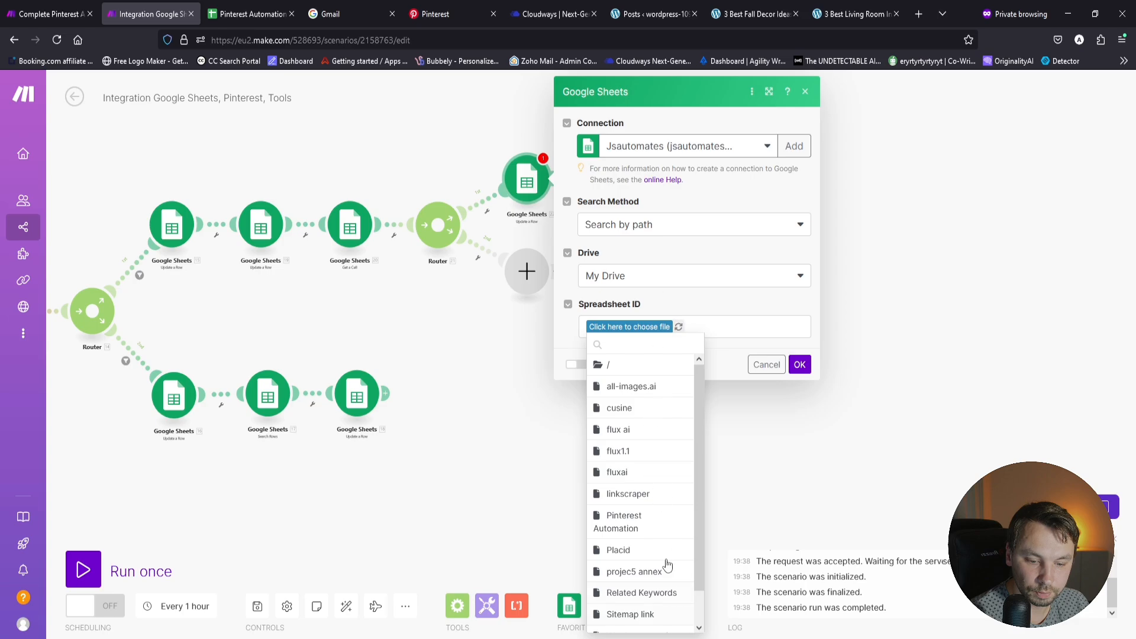
{"action": "left_click", "coordinate": [660, 523]}
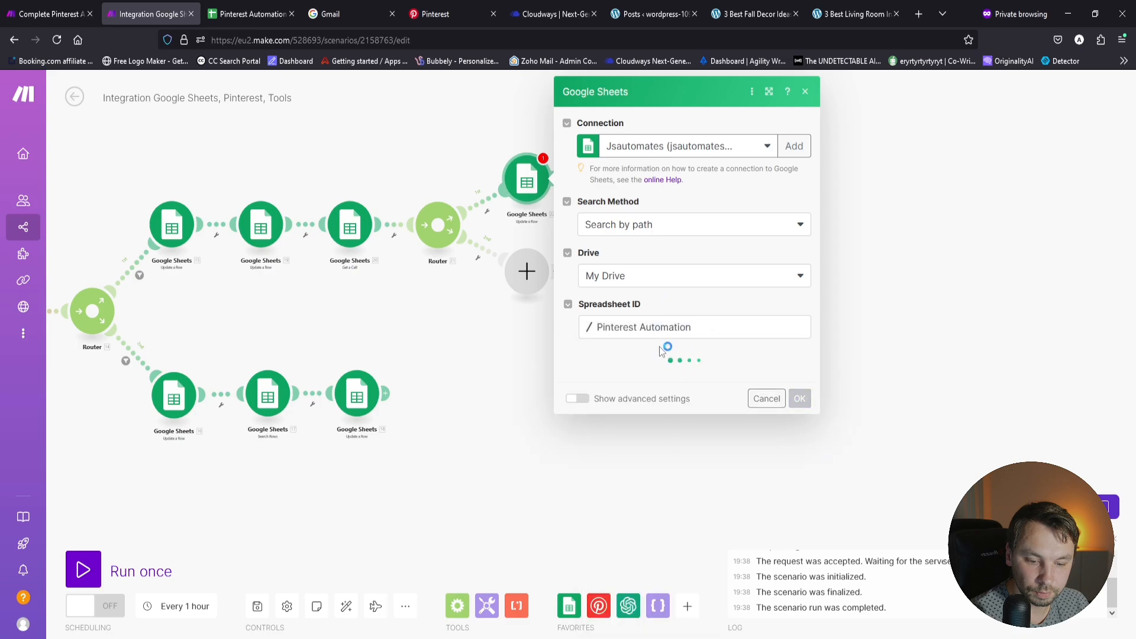
{"action": "left_click", "coordinate": [645, 379]}
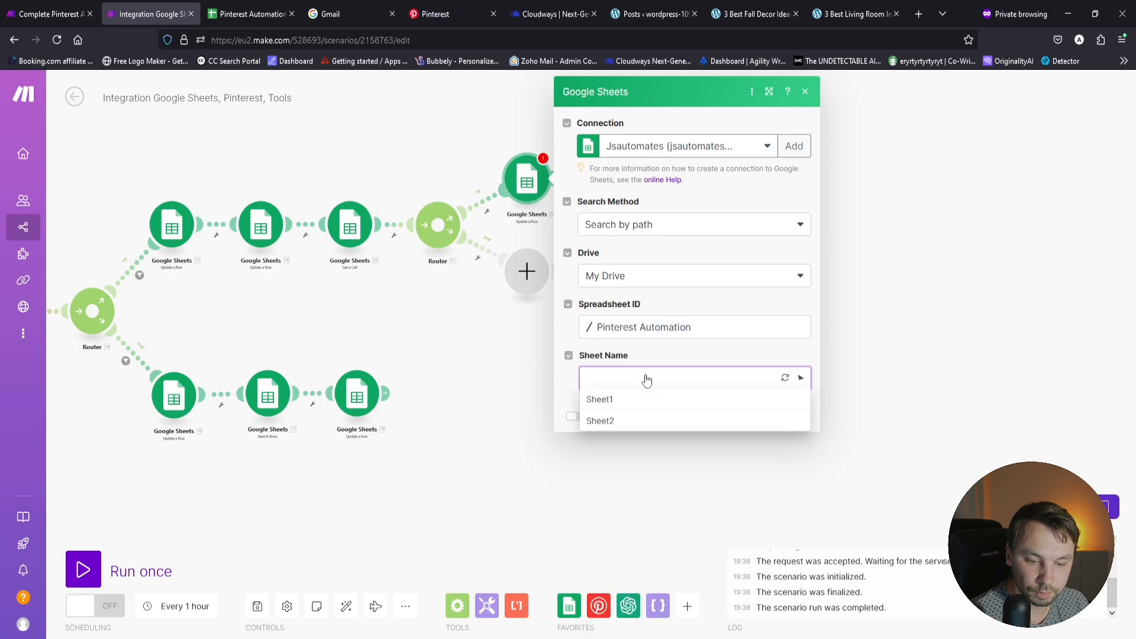
{"action": "left_click", "coordinate": [600, 400]}
{"action": "left_click", "coordinate": [627, 429]}
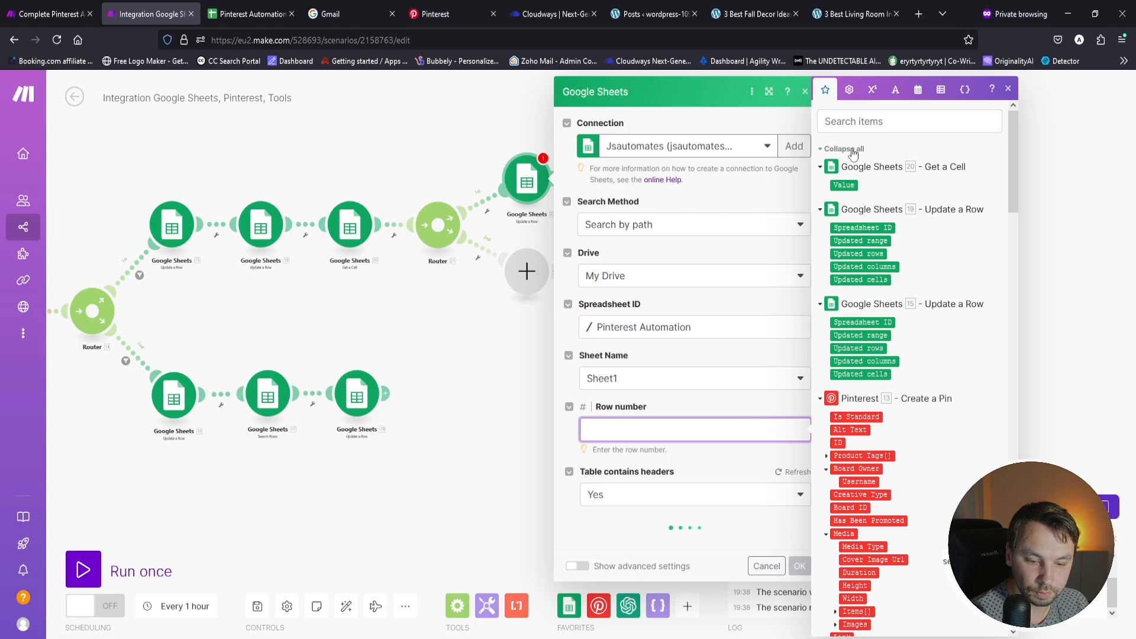
{"action": "double_click", "coordinate": [842, 185]}
{"action": "left_click", "coordinate": [729, 437]}
{"action": "key", "text": "BackSpace"}
{"action": "key", "text": "BackSpace"}
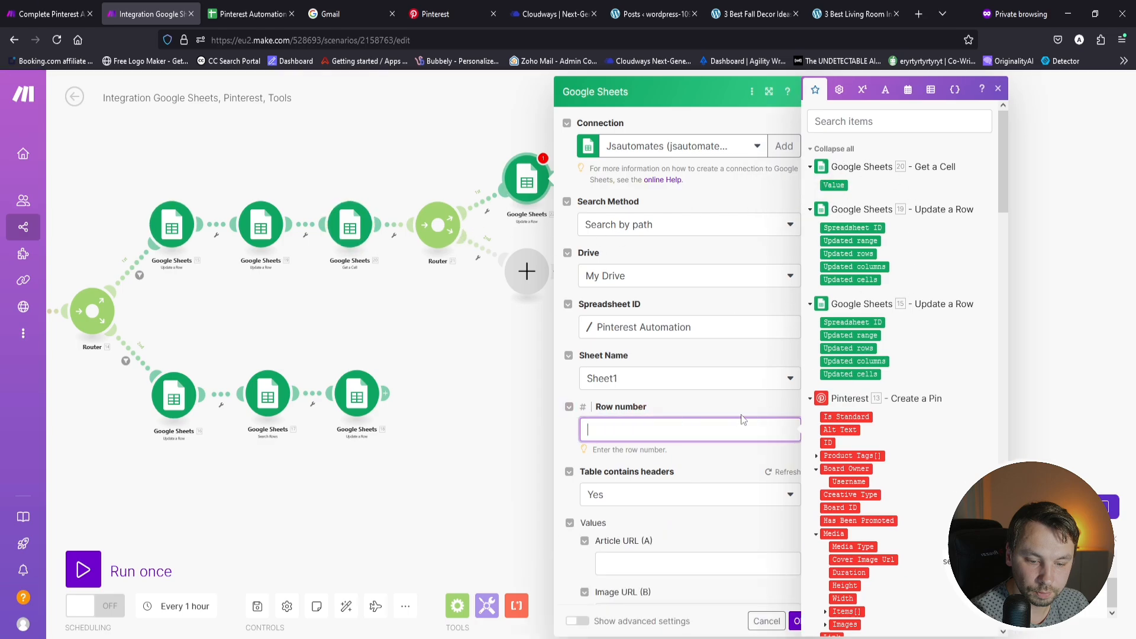
Step: Set the row number to the Search Rows row number + 1 and the Status (C) value to pending1, and save the module
{"action": "scroll", "coordinate": [887, 343], "scroll_direction": "down", "scroll_amount": 15}
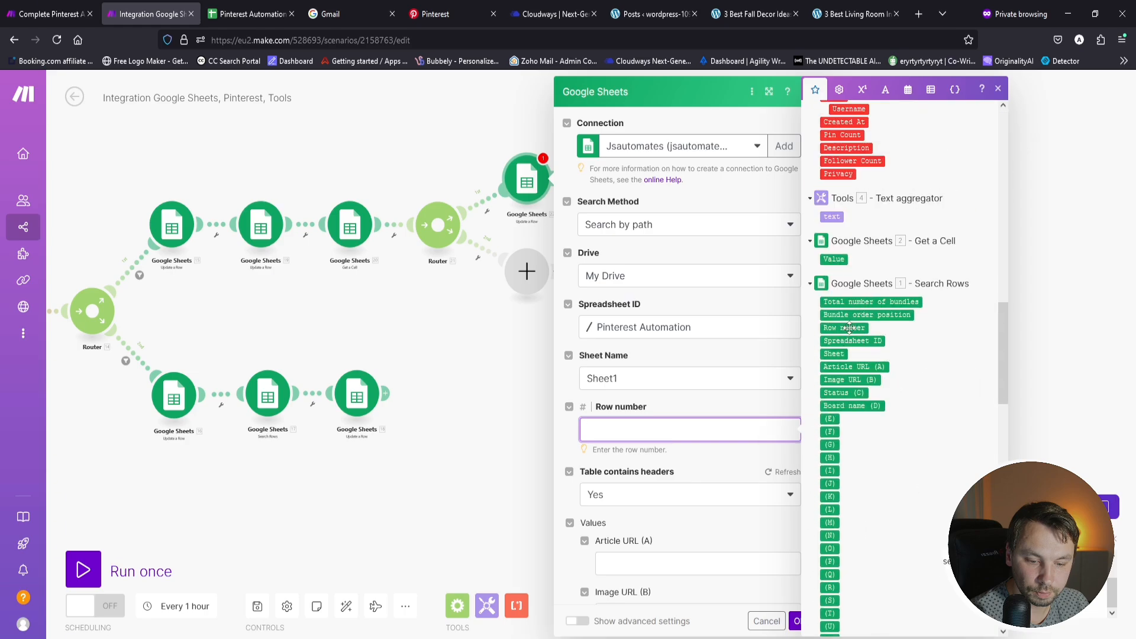
{"action": "left_click_drag", "start_coordinate": [845, 328], "coordinate": [685, 433]}
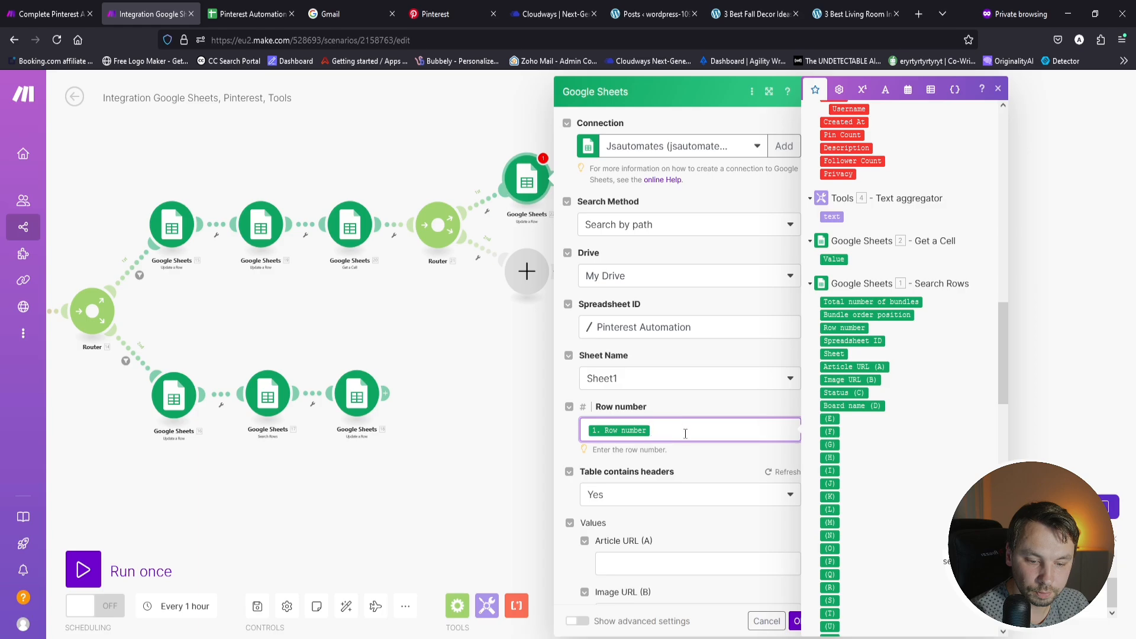
{"action": "left_click", "coordinate": [863, 88]}
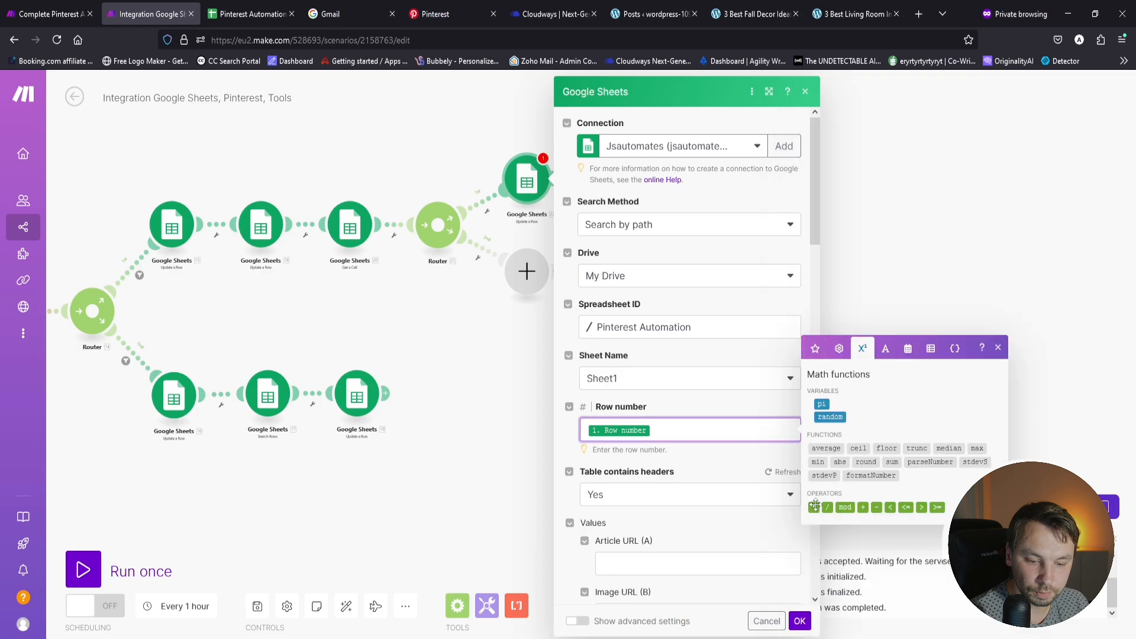
{"action": "left_click", "coordinate": [863, 506]}
{"action": "scroll", "coordinate": [677, 553], "scroll_direction": "down", "scroll_amount": 3}
{"action": "left_click", "coordinate": [639, 518]}
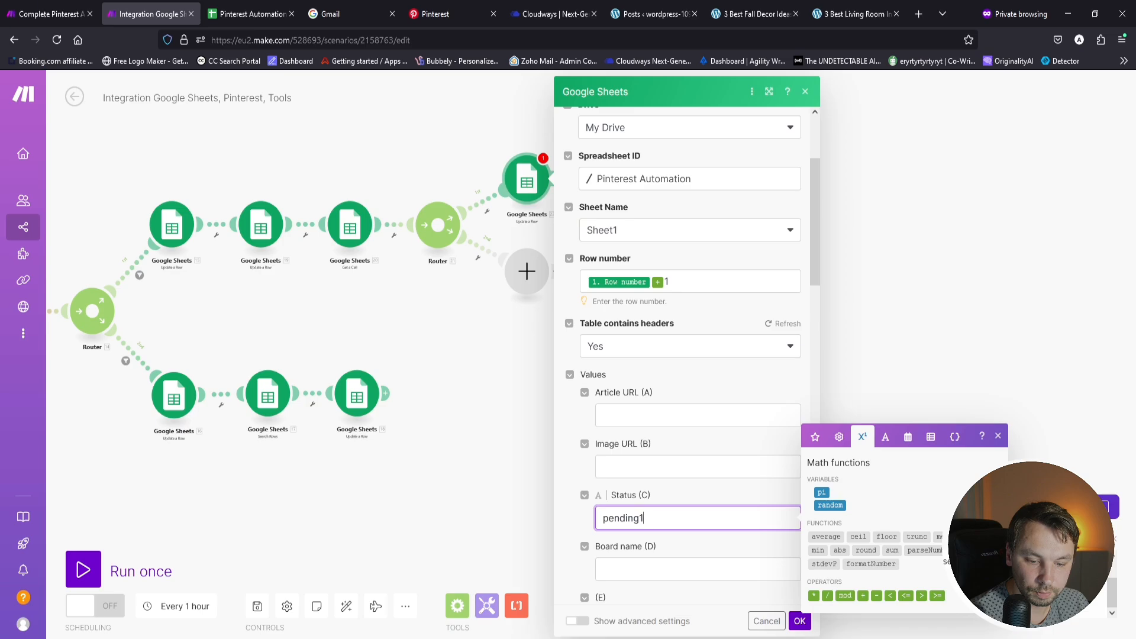
{"action": "left_click", "coordinate": [800, 620]}
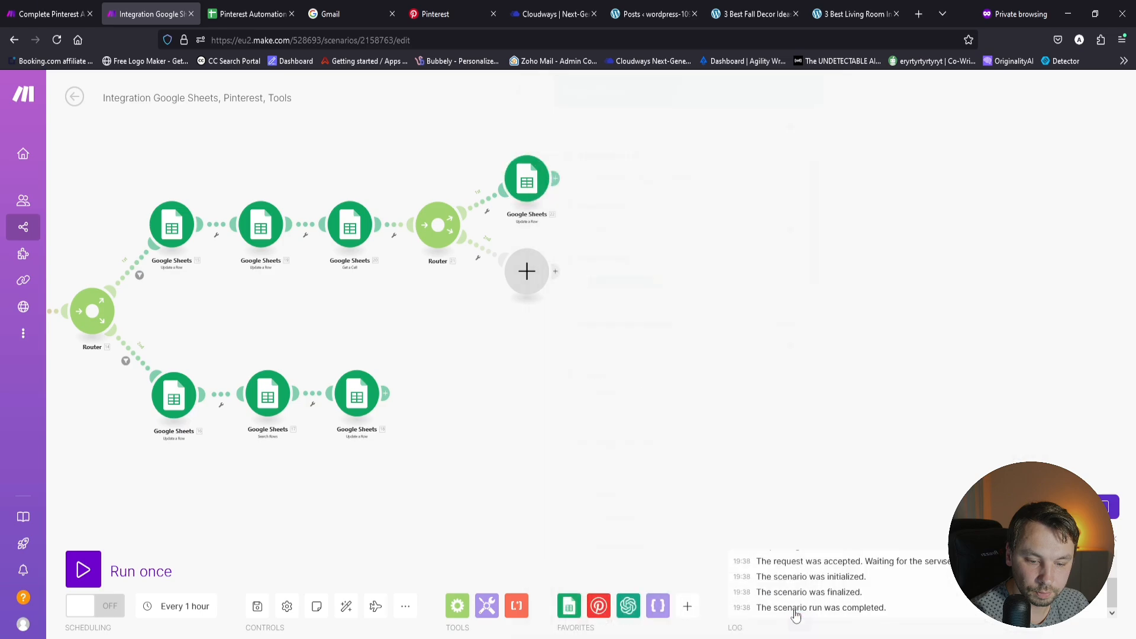
Step: Filter the new router's first route with the condition that the Get a Cell Value does not exist
{"action": "left_click", "coordinate": [484, 207]}
{"action": "left_click", "coordinate": [629, 269]}
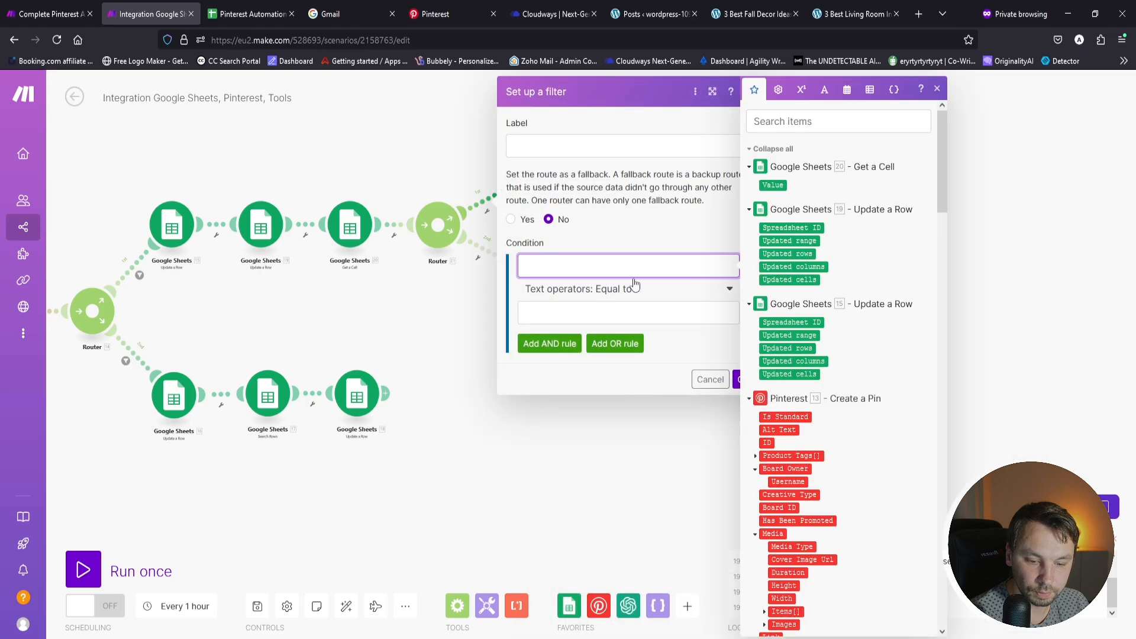
{"action": "left_click", "coordinate": [773, 185]}
{"action": "left_click", "coordinate": [621, 289]}
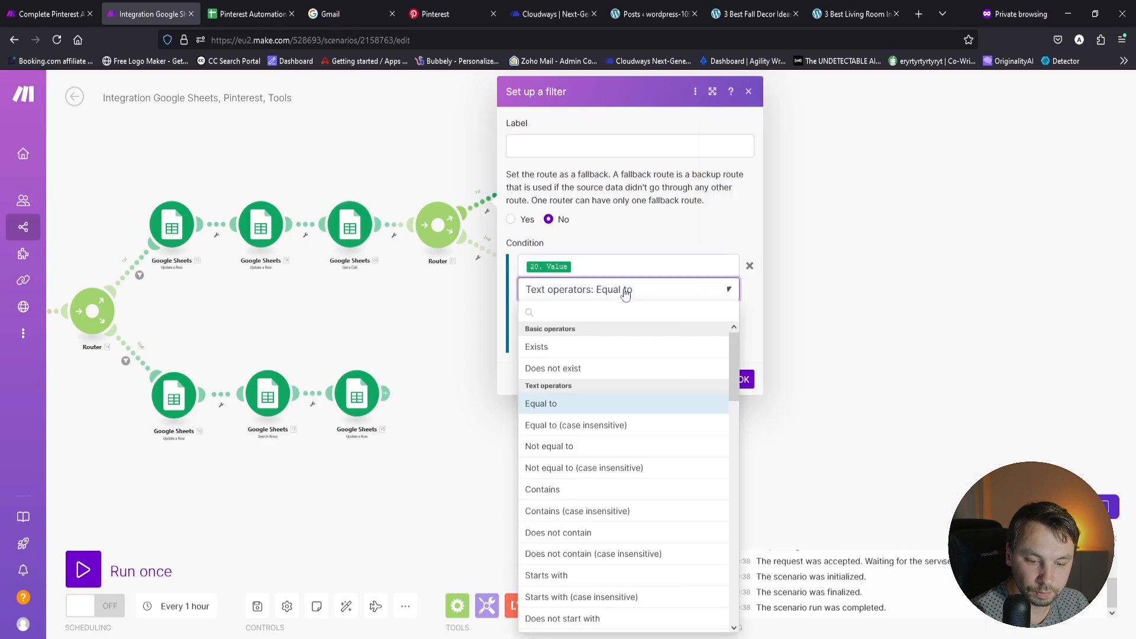
{"action": "left_click", "coordinate": [547, 370]}
{"action": "left_click", "coordinate": [744, 356]}
Step: Filter the new router's second route with the condition that the Get a Cell Value exists
{"action": "scroll", "coordinate": [557, 245], "scroll_direction": "up", "scroll_amount": 2}
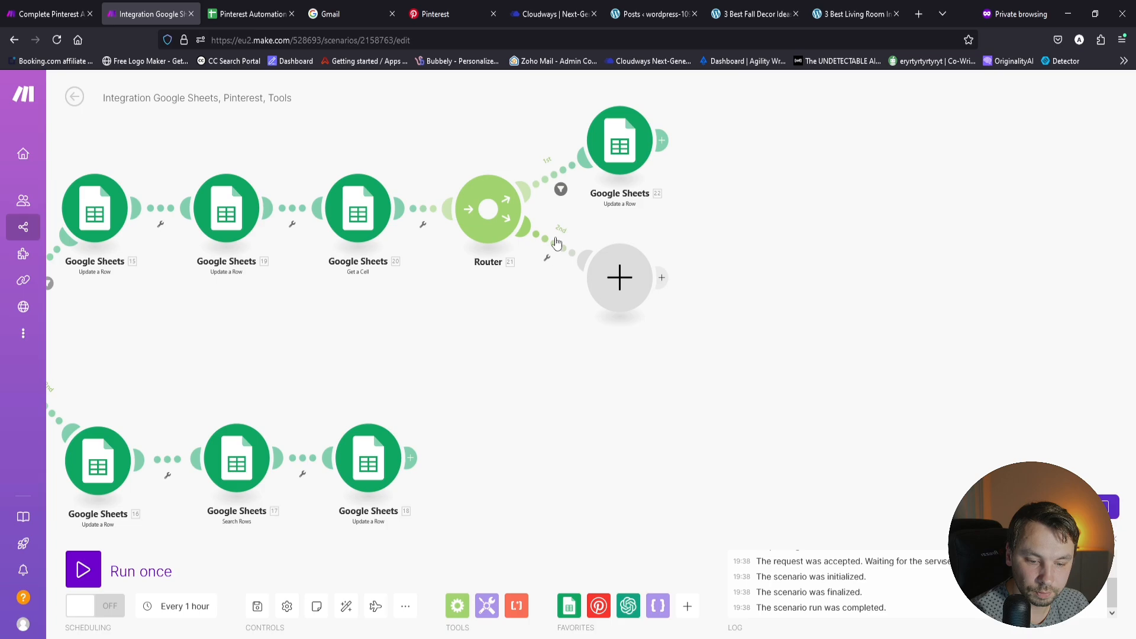
{"action": "left_click", "coordinate": [557, 245]}
{"action": "left_click", "coordinate": [713, 272]}
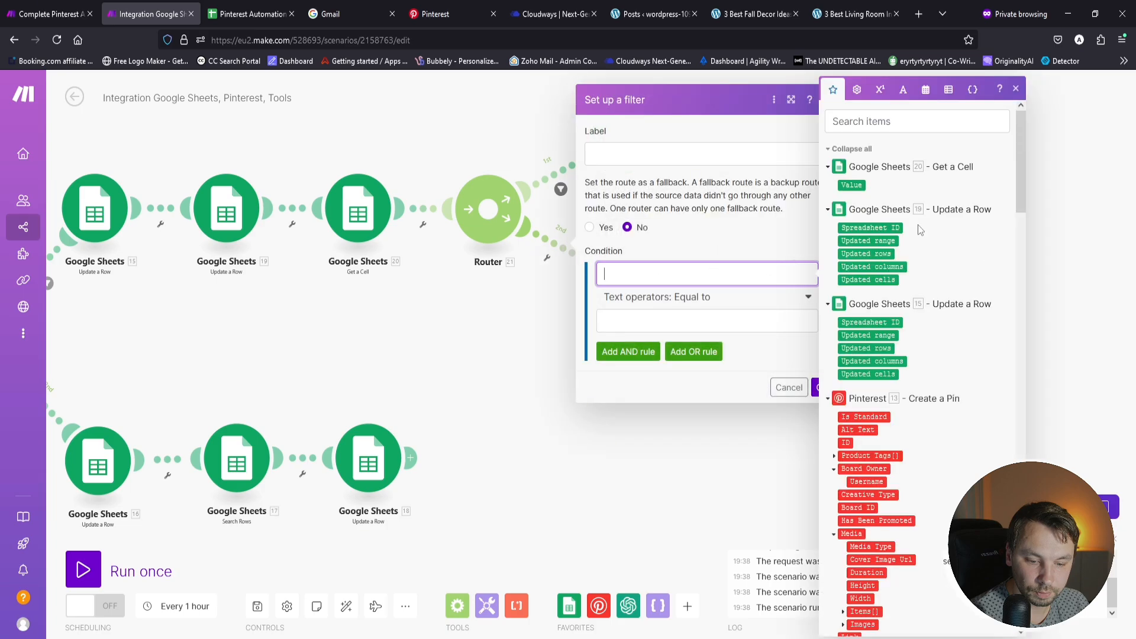
{"action": "left_click", "coordinate": [850, 183]}
{"action": "left_click", "coordinate": [713, 297]}
{"action": "left_click", "coordinate": [651, 356]}
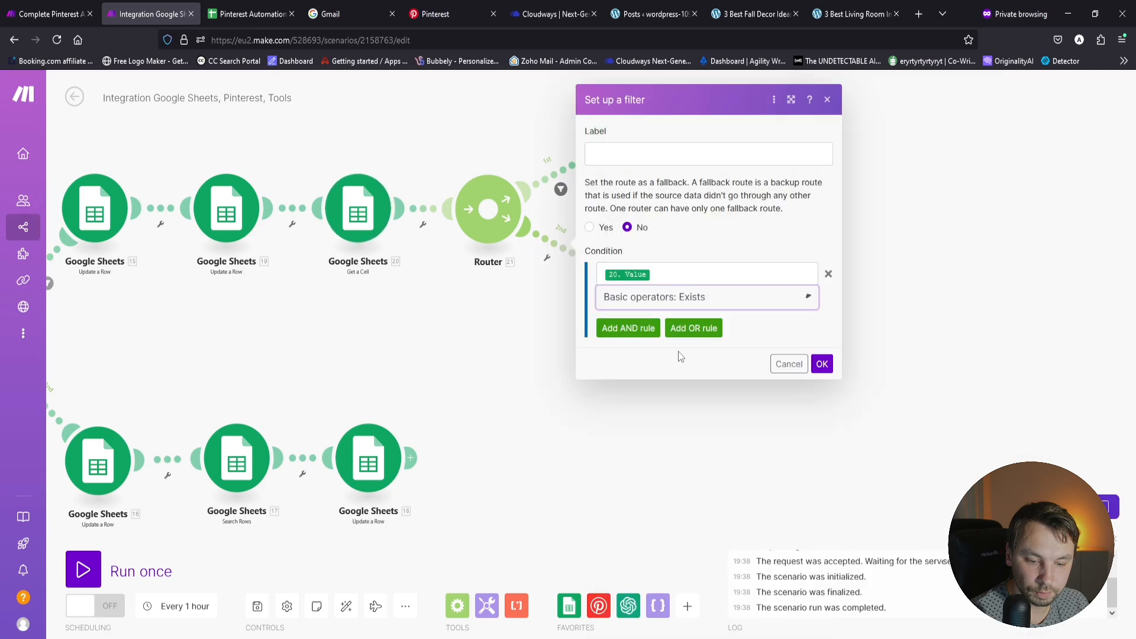
{"action": "left_click", "coordinate": [821, 363]}
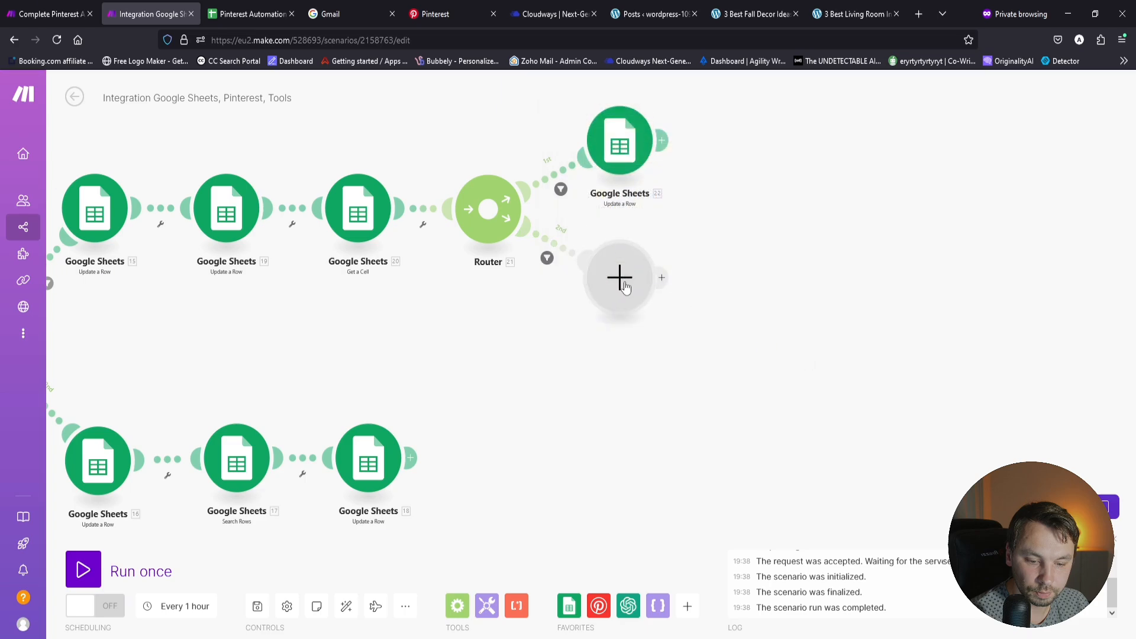
Step: Clone the first route's Update a Row module onto the second route and delete the empty placeholder module there
{"action": "right_click", "coordinate": [627, 148]}
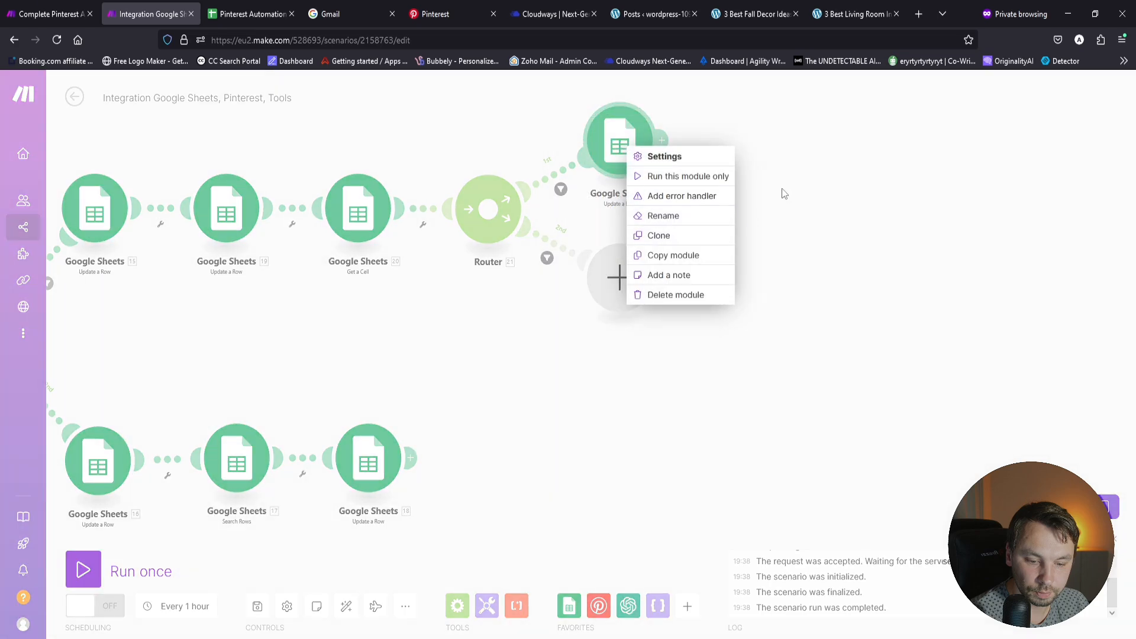
{"action": "left_click", "coordinate": [696, 240]}
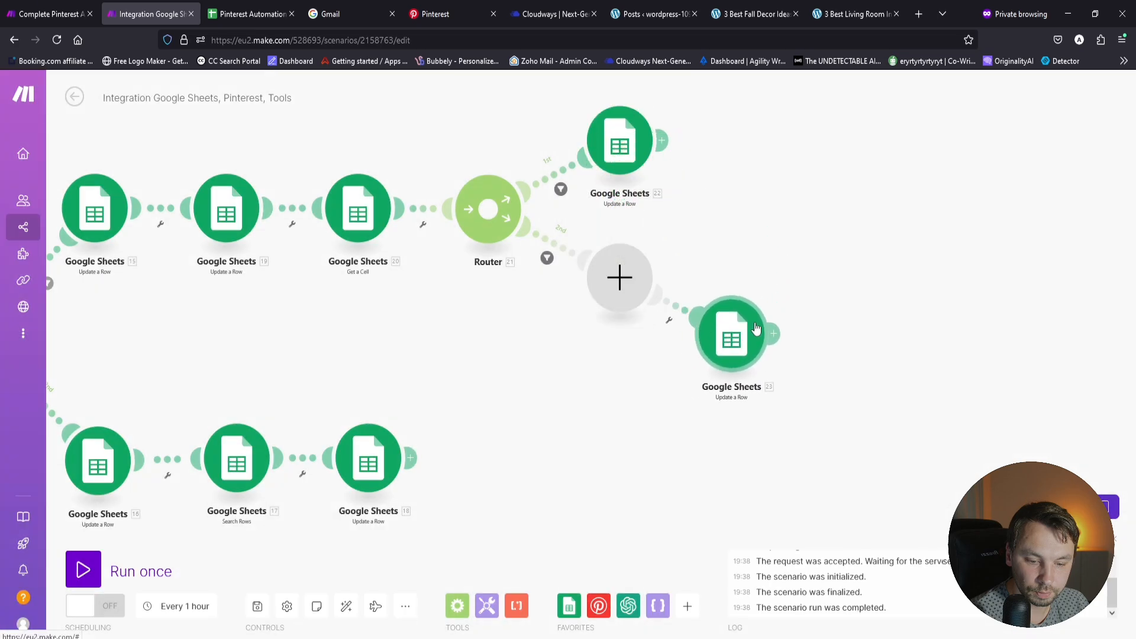
{"action": "right_click", "coordinate": [649, 302]}
{"action": "left_click", "coordinate": [666, 333]}
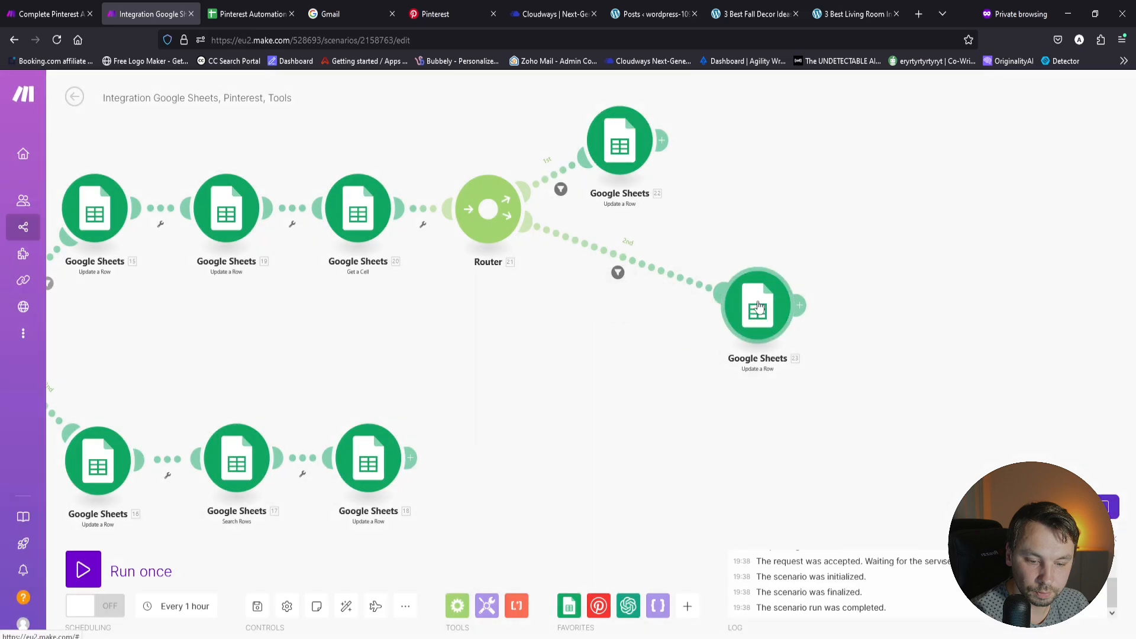
Step: Set the row number offset in the cloned Update a Row module to 3 and save the module
{"action": "left_click", "coordinate": [638, 288]}
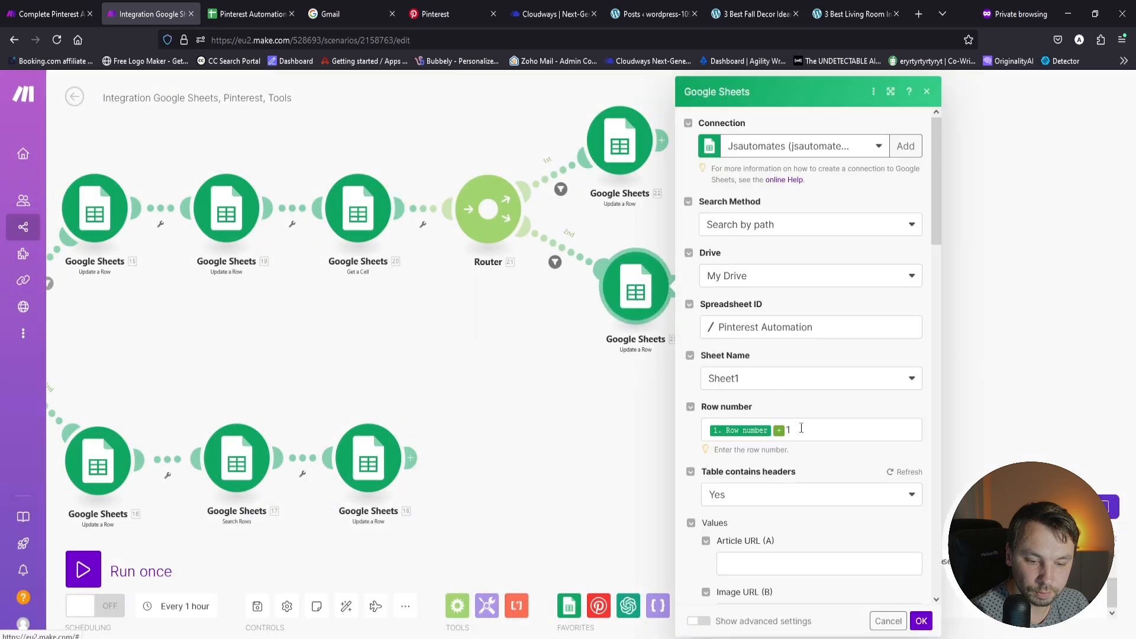
{"action": "left_click", "coordinate": [805, 428]}
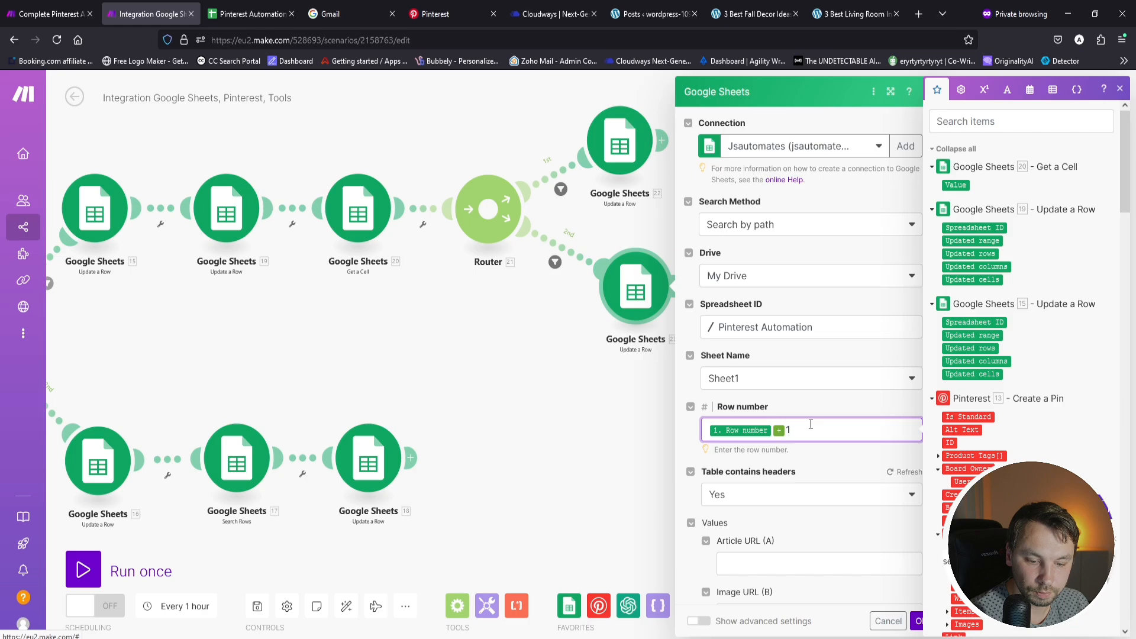
{"action": "type", "text": "3"}
{"action": "left_click", "coordinate": [917, 621]}
Step: Copy the router after the upper Pinterest Create a Pin module together with all its Google Sheets branches and nested router
{"action": "scroll", "coordinate": [678, 440], "scroll_direction": "down", "scroll_amount": 2}
{"action": "scroll", "coordinate": [631, 420], "scroll_direction": "down", "scroll_amount": 3}
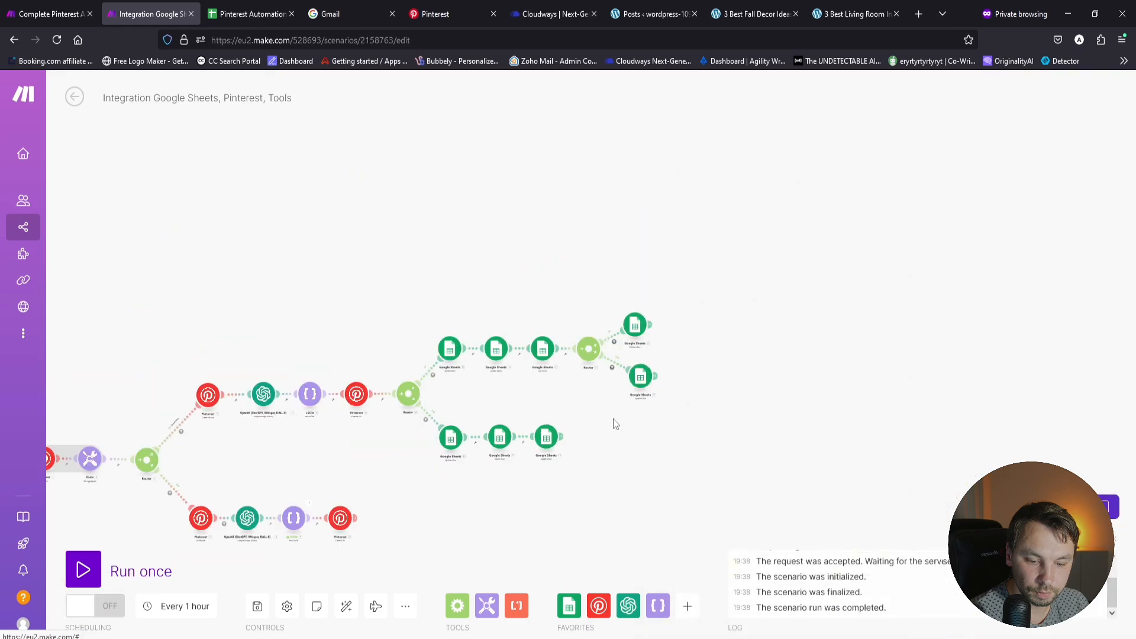
{"action": "left_click_drag", "start_coordinate": [613, 417], "coordinate": [687, 406]}
{"action": "scroll", "coordinate": [703, 407], "scroll_direction": "down", "scroll_amount": 1}
{"action": "scroll", "coordinate": [691, 386], "scroll_direction": "up", "scroll_amount": 3}
{"action": "scroll", "coordinate": [712, 438], "scroll_direction": "down", "scroll_amount": 3}
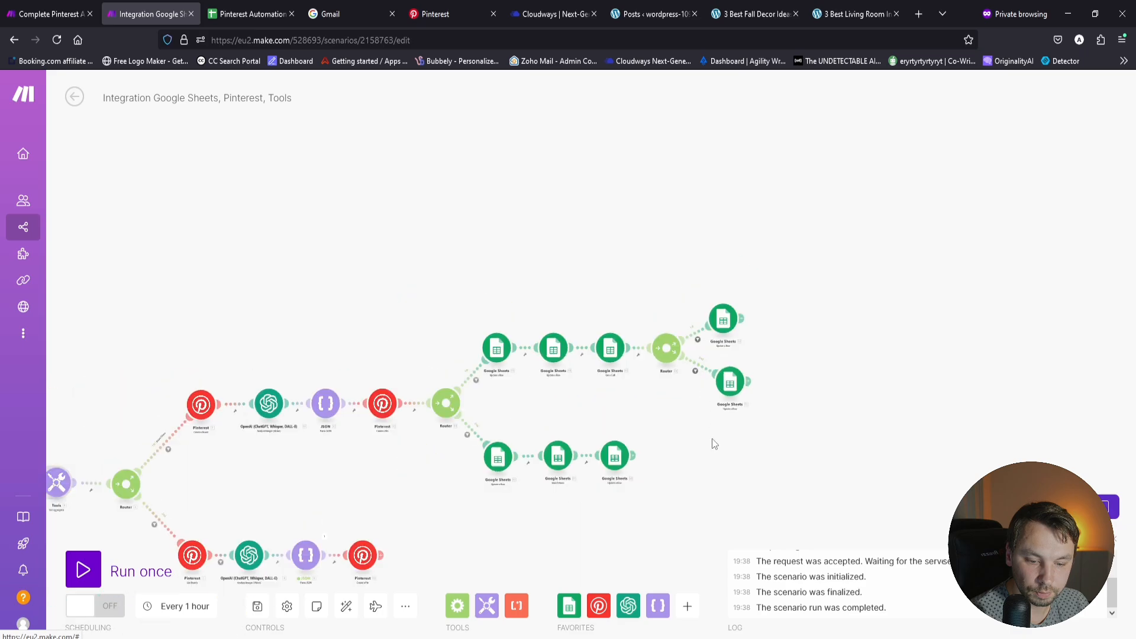
{"action": "left_click_drag", "start_coordinate": [704, 448], "coordinate": [772, 302]}
{"action": "left_click_drag", "start_coordinate": [925, 355], "coordinate": [493, 132]}
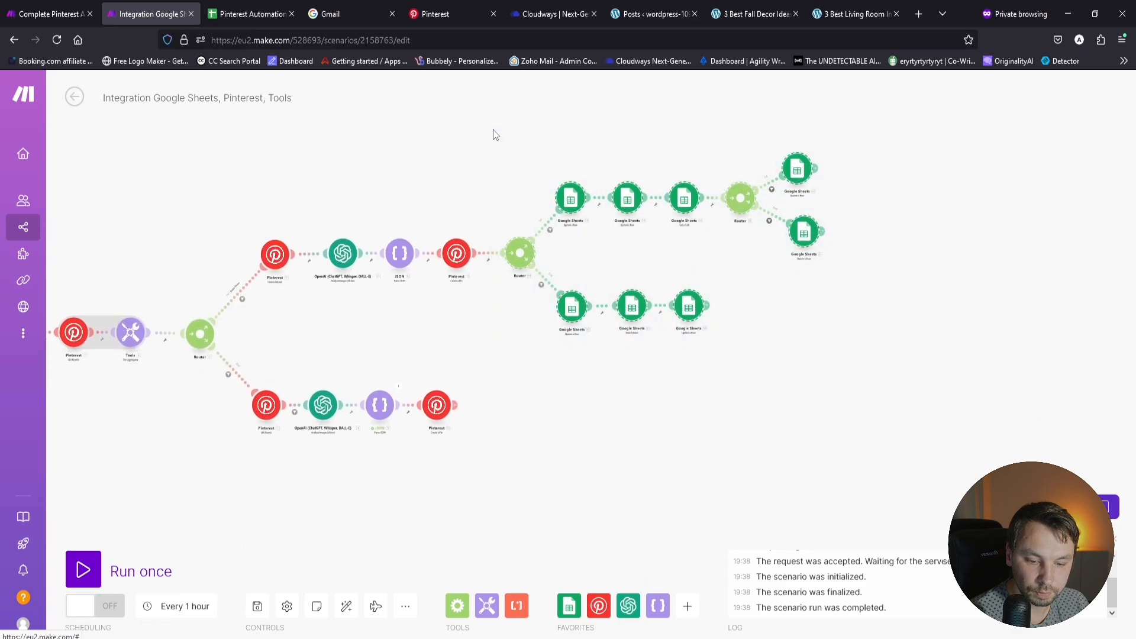
{"action": "right_click", "coordinate": [516, 261]}
{"action": "left_click", "coordinate": [561, 271]}
Step: Paste the copied router branches and connect them after the last Pinterest module of the lower route
{"action": "right_click", "coordinate": [532, 453]}
{"action": "left_click", "coordinate": [544, 477]}
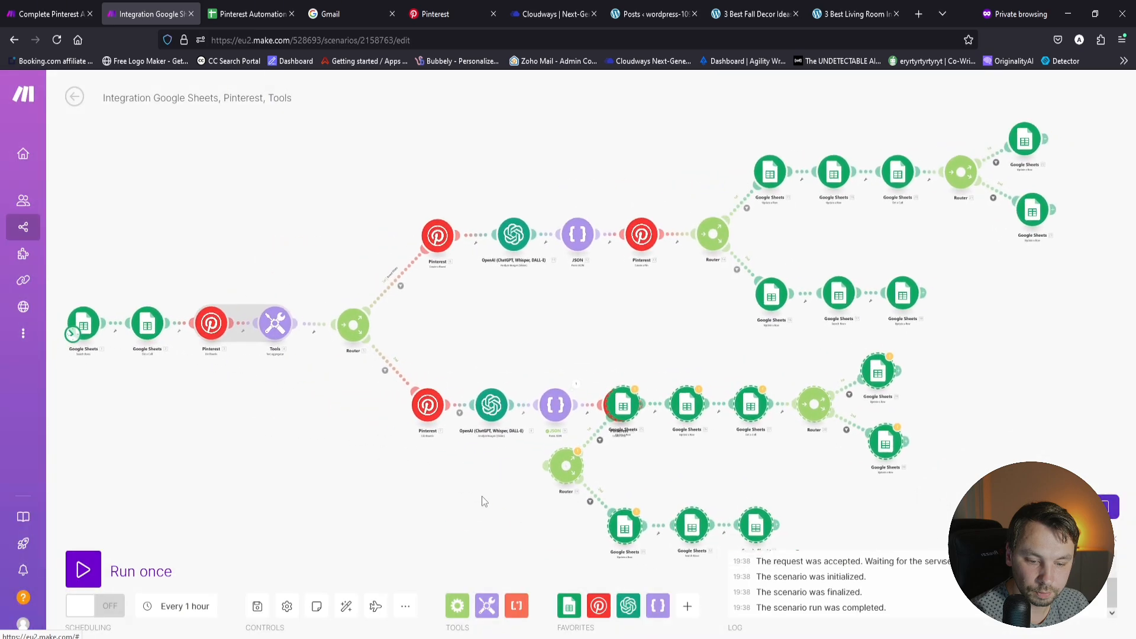
{"action": "left_click_drag", "start_coordinate": [549, 465], "coordinate": [478, 462]}
{"action": "left_click_drag", "start_coordinate": [561, 471], "coordinate": [630, 406]}
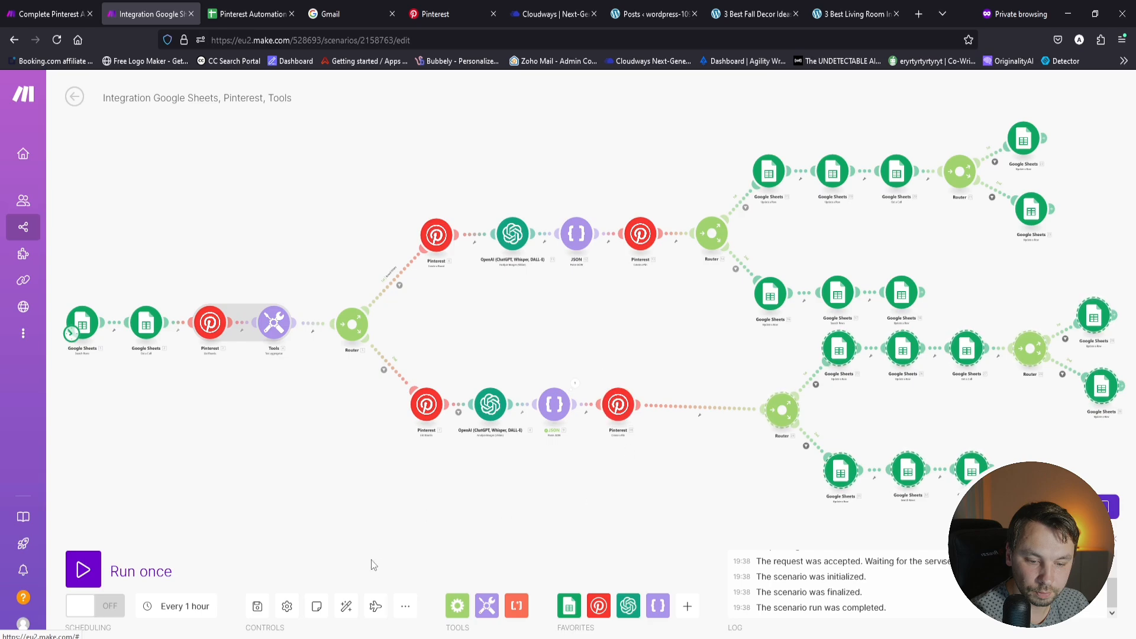
Step: Auto-align all modules of the scenario
{"action": "left_click", "coordinate": [346, 606]}
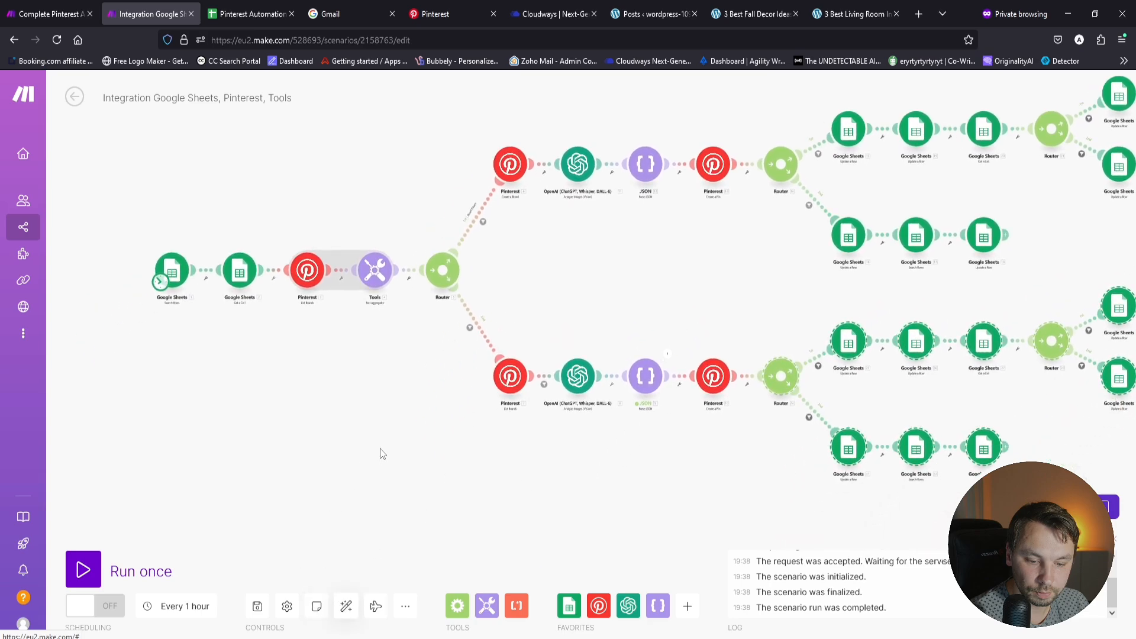
{"action": "scroll", "coordinate": [438, 453], "scroll_direction": "down", "scroll_amount": 3}
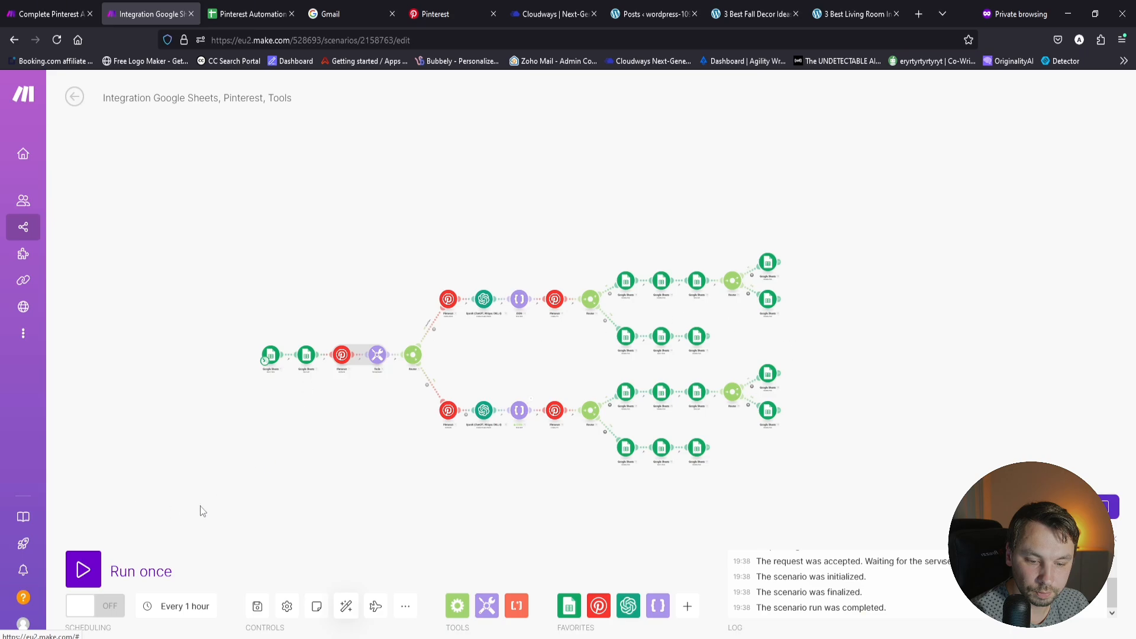
Step: Switch to the Pinterest Automation sheet, copy the three Home Decors rows A11:D13 and delete their contents
{"action": "left_click", "coordinate": [254, 14]}
{"action": "left_click", "coordinate": [219, 336]}
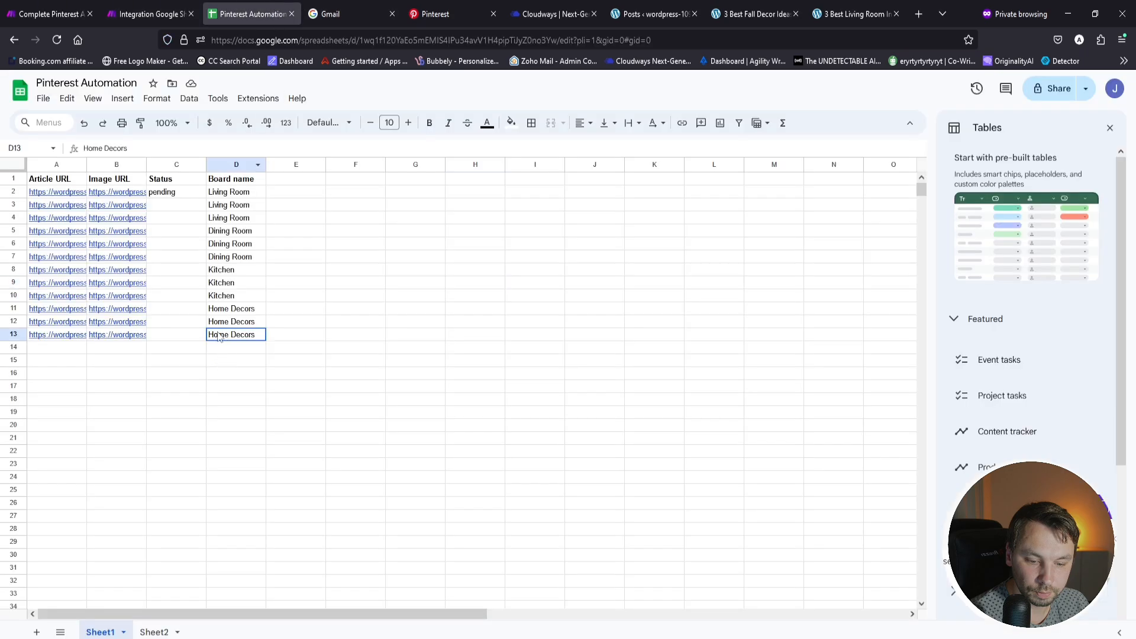
{"action": "left_click_drag", "start_coordinate": [219, 335], "coordinate": [55, 309]}
{"action": "key", "text": "ctrl+c"}
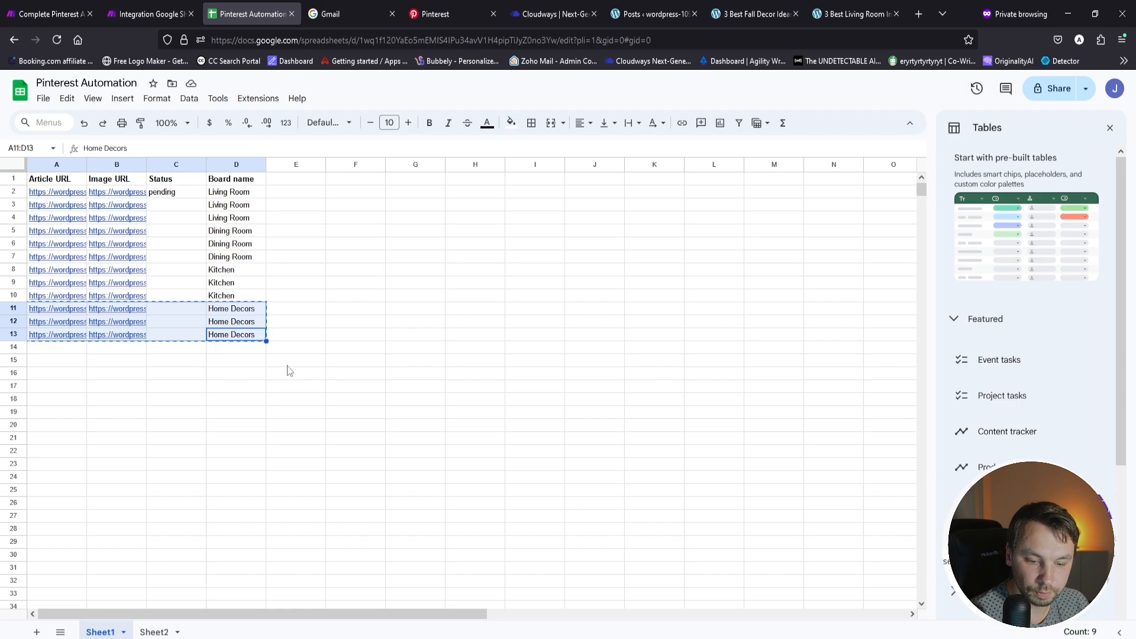
{"action": "key", "text": "Delete"}
{"action": "left_click", "coordinate": [275, 384]}
{"action": "key", "text": "ctrl+z"}
{"action": "key", "text": "Delete"}
{"action": "left_click", "coordinate": [260, 379]}
Step: Run the Integration Google Sheets, Pinterest, Tools scenario once and inspect the executed modules on the lower route
{"action": "left_click", "coordinate": [80, 7]}
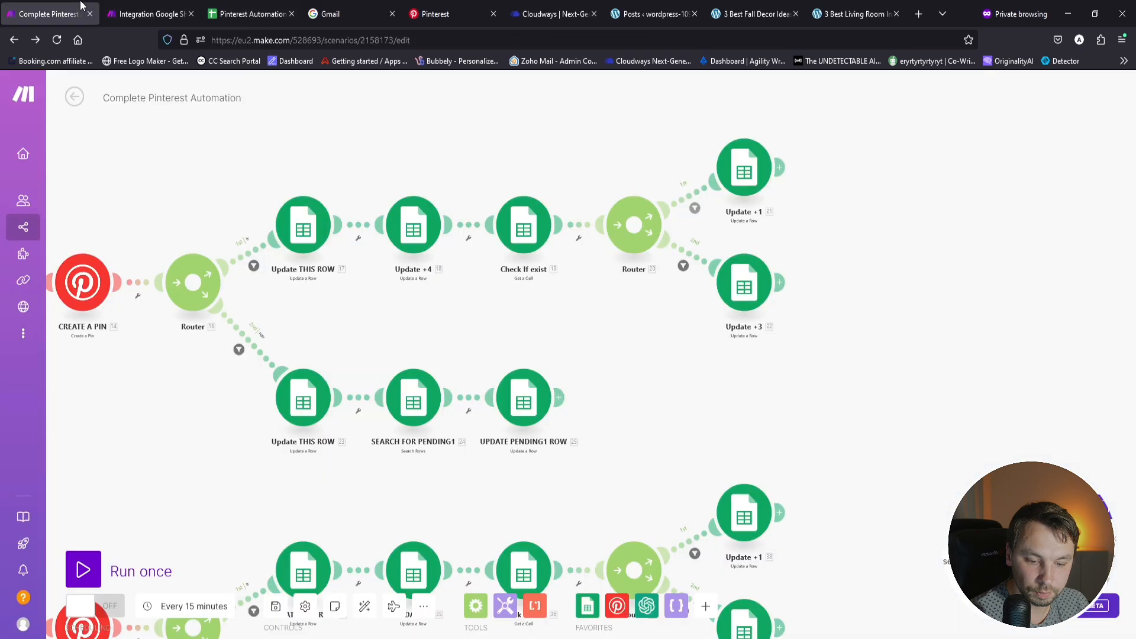
{"action": "left_click", "coordinate": [151, 7]}
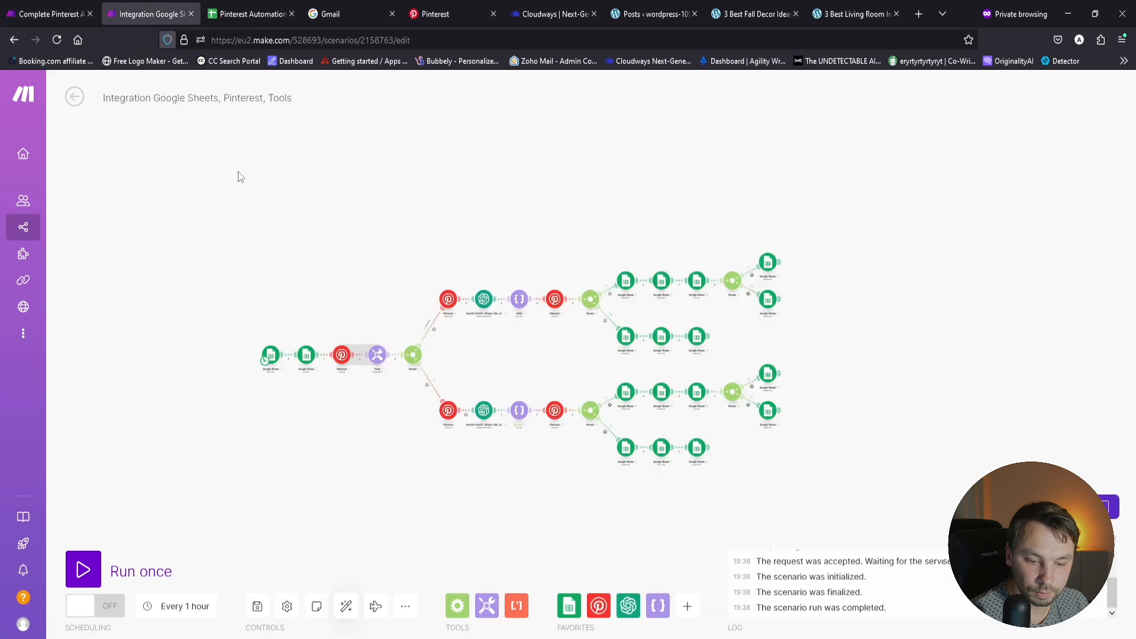
{"action": "left_click", "coordinate": [89, 567]}
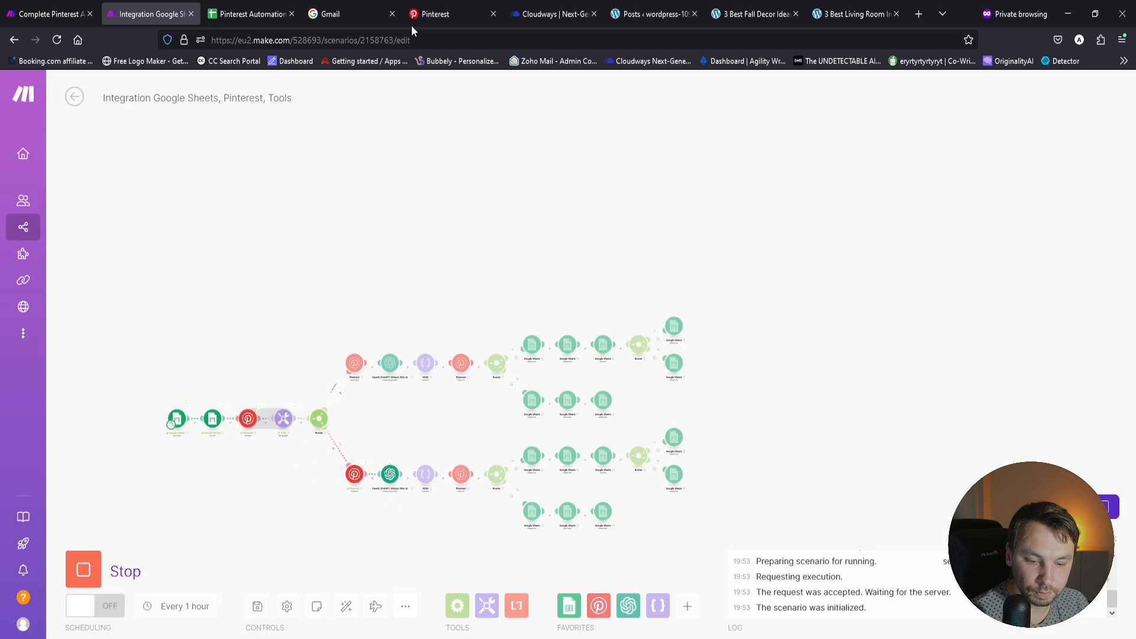
{"action": "left_click", "coordinate": [435, 13]}
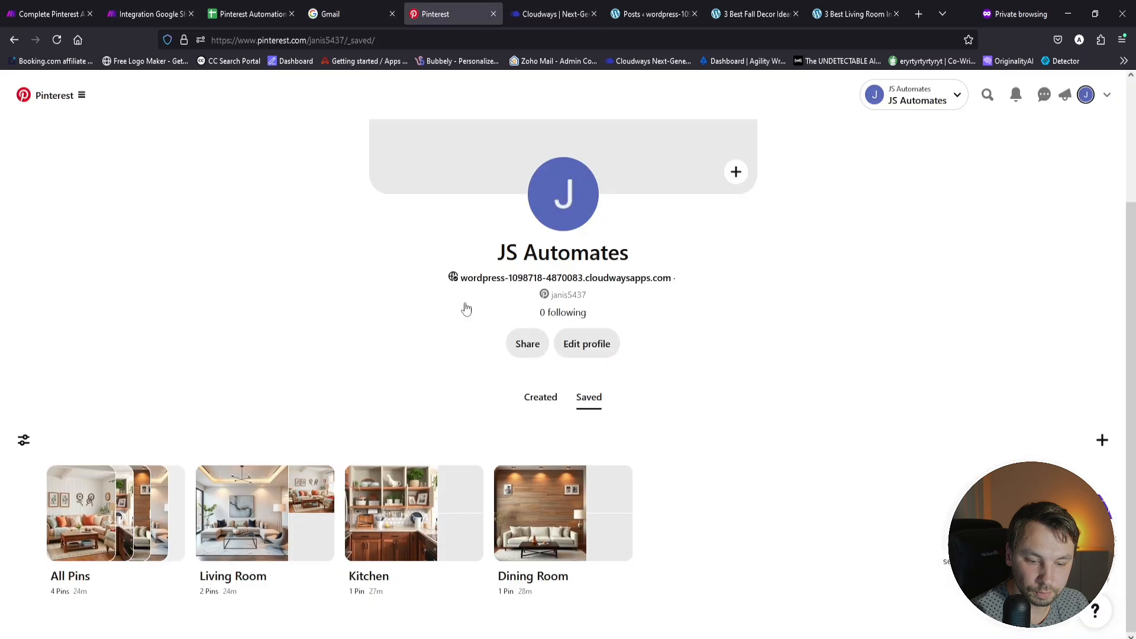
{"action": "left_click", "coordinate": [65, 6]}
{"action": "left_click", "coordinate": [148, 14]}
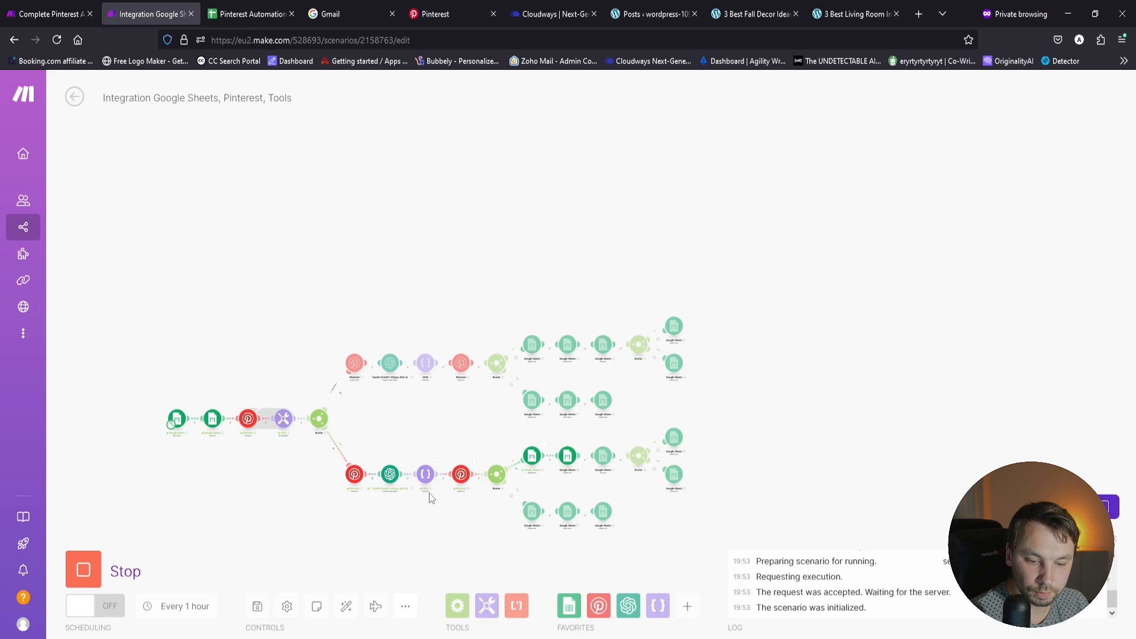
{"action": "scroll", "coordinate": [430, 498], "scroll_direction": "up", "scroll_amount": 5}
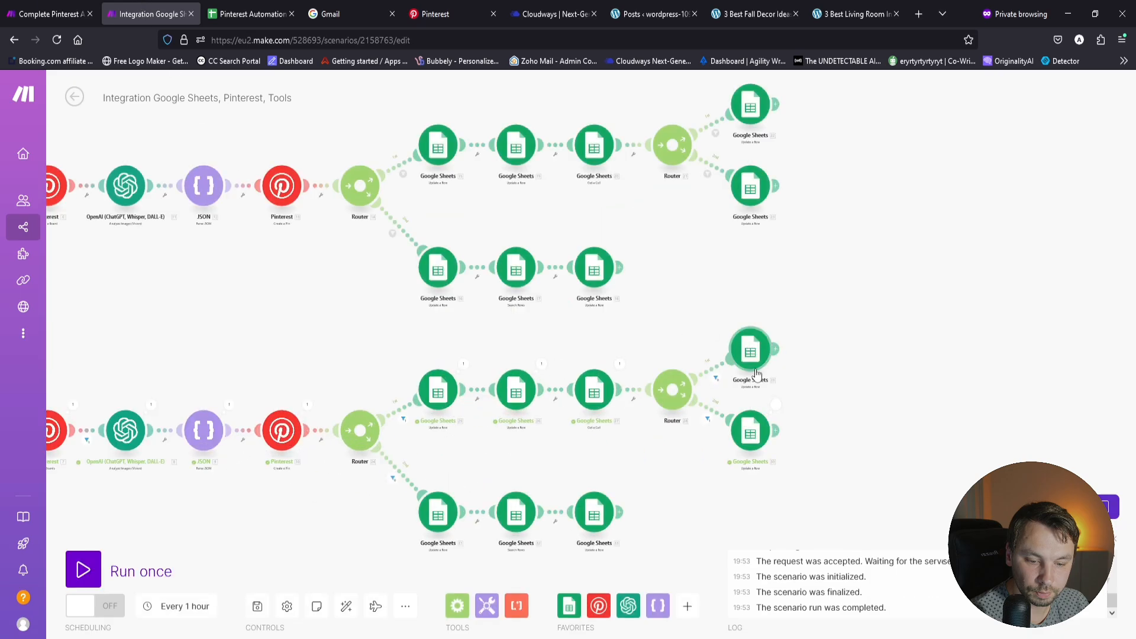
{"action": "scroll", "coordinate": [769, 443], "scroll_direction": "up", "scroll_amount": 3}
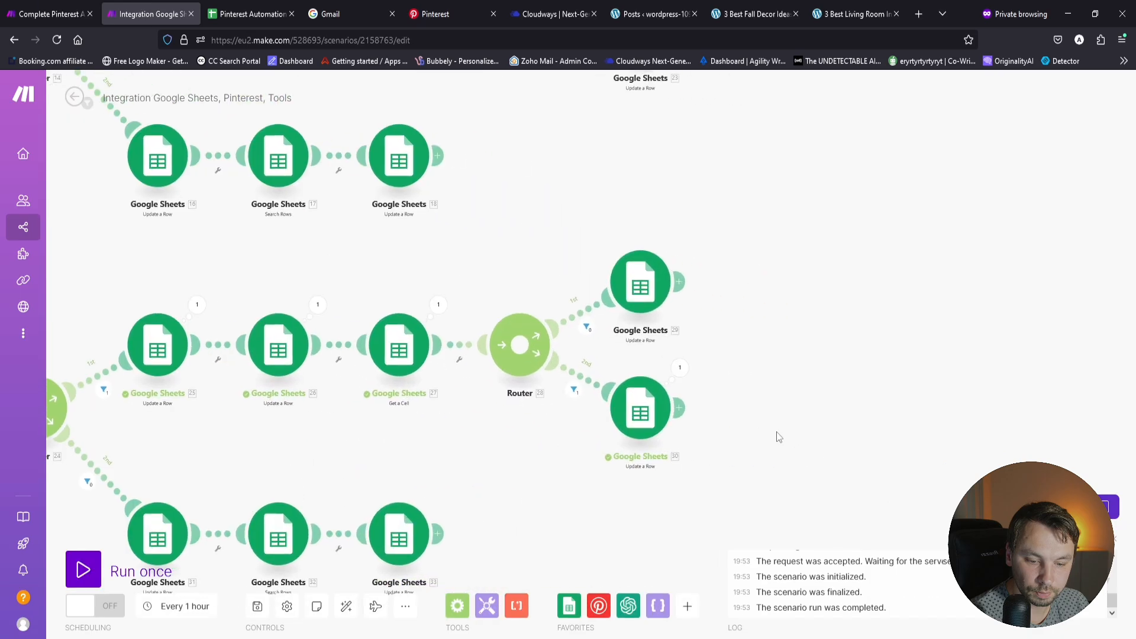
Step: Check the Status cells of the Living Room and Dining Room rows in the Pinterest Automation sheet
{"action": "left_click", "coordinate": [248, 13]}
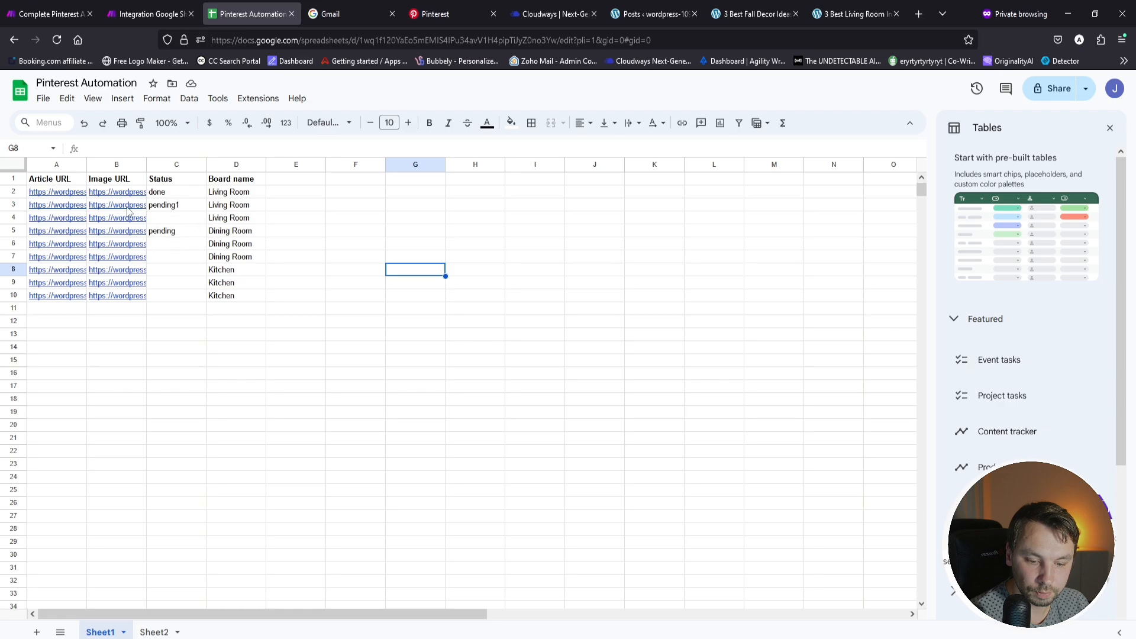
{"action": "mouse_move", "coordinate": [127, 210]}
{"action": "left_click", "coordinate": [189, 206]}
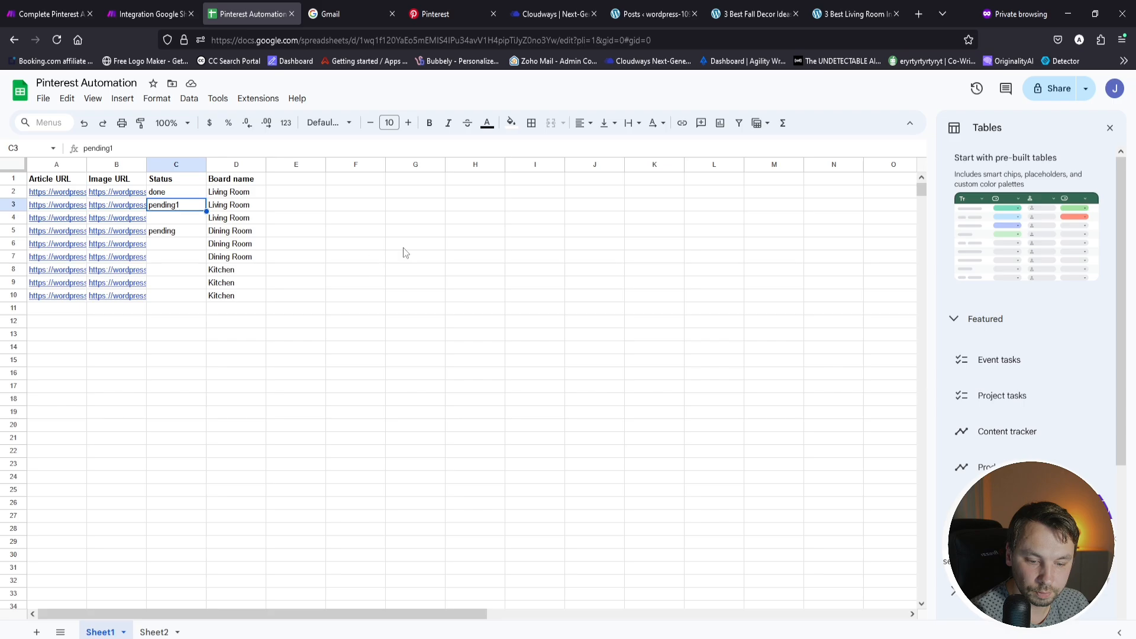
{"action": "mouse_move", "coordinate": [25, 230]}
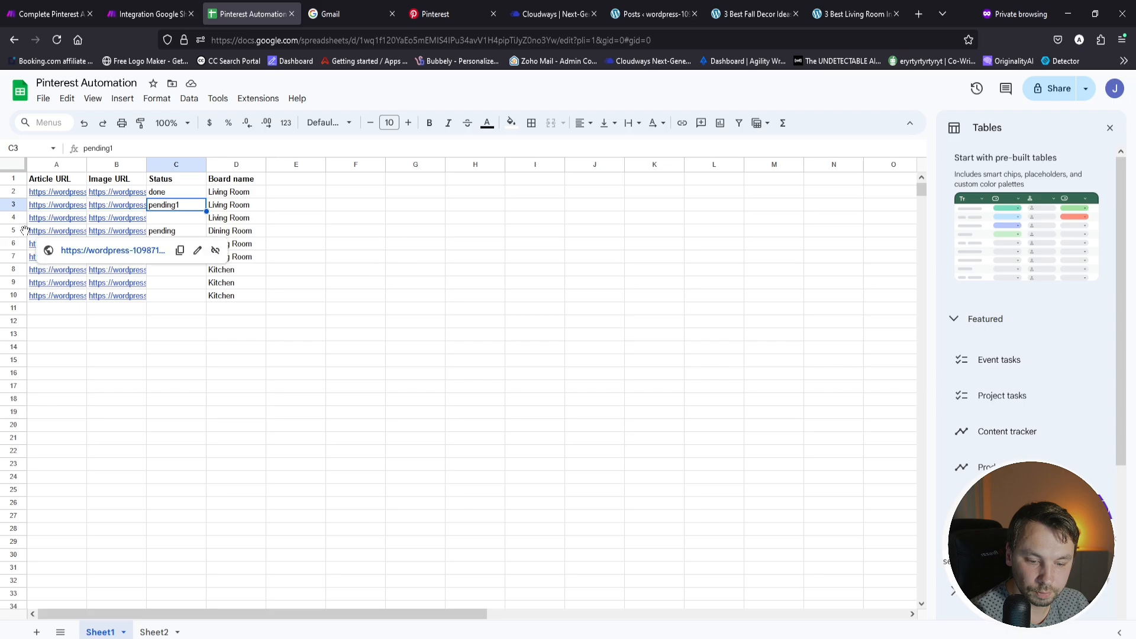
{"action": "left_click", "coordinate": [182, 235]}
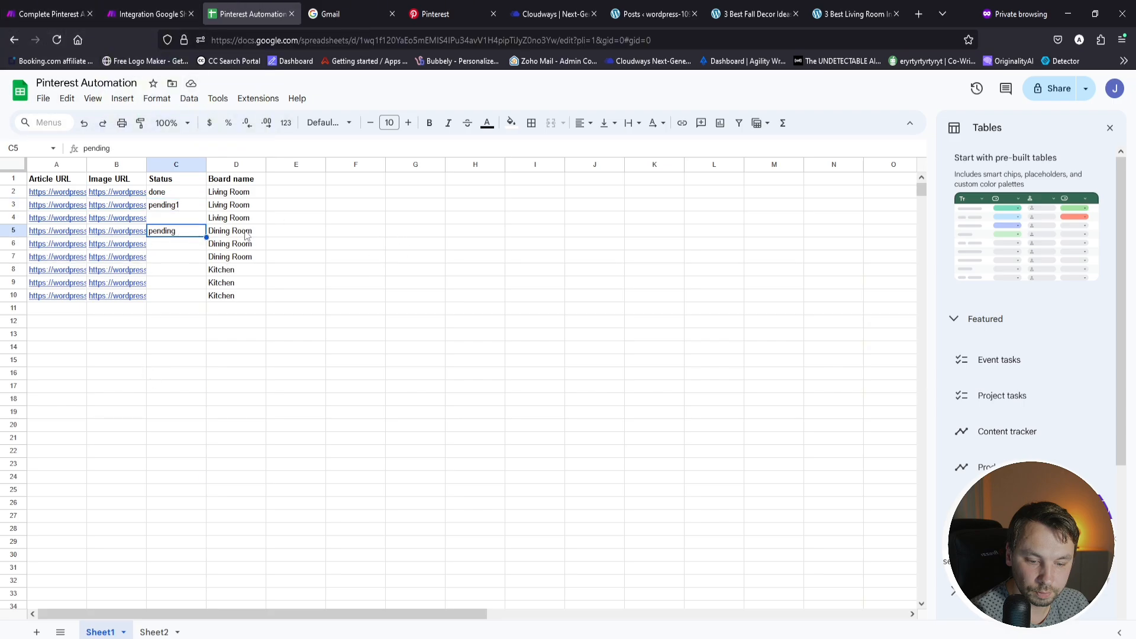
Step: Return to the Integration Google Sheets, Pinterest, Tools scenario in Make and run it once again
{"action": "left_click", "coordinate": [18, 9]}
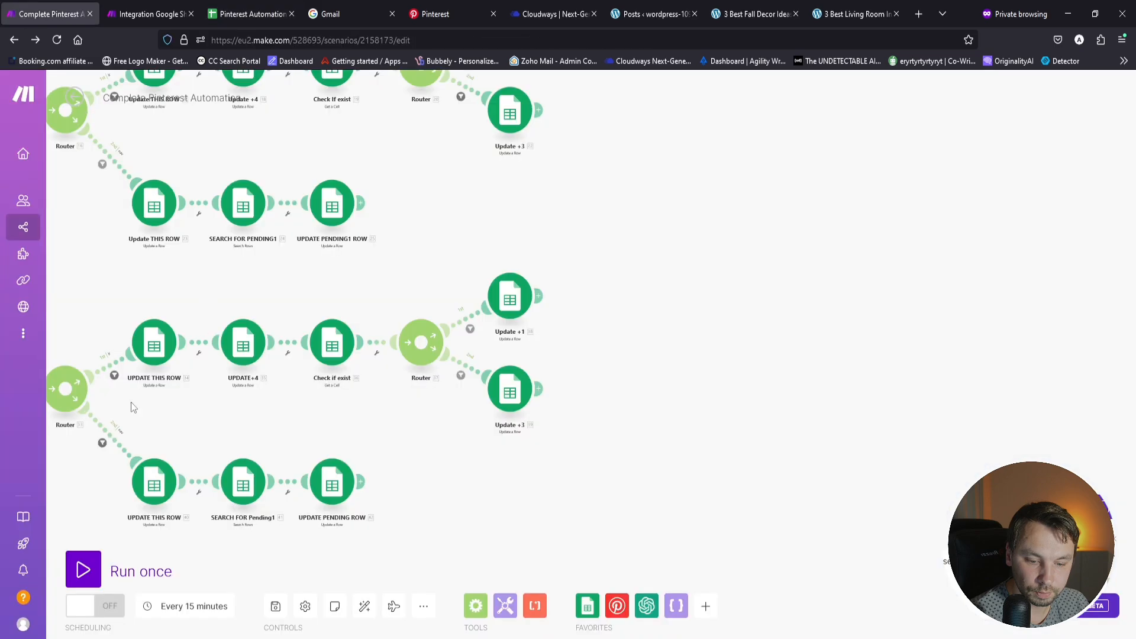
{"action": "left_click", "coordinate": [148, 14]}
{"action": "left_click", "coordinate": [82, 570]}
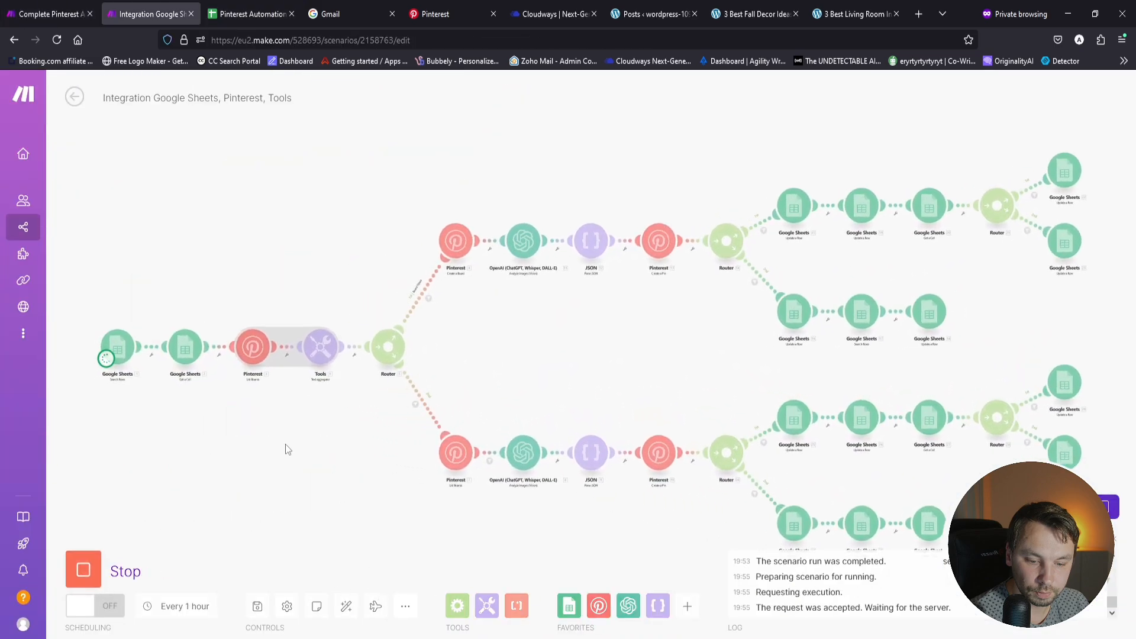
{"action": "scroll", "coordinate": [285, 444], "scroll_direction": "down", "scroll_amount": 3}
{"action": "left_click_drag", "start_coordinate": [303, 482], "coordinate": [261, 465]}
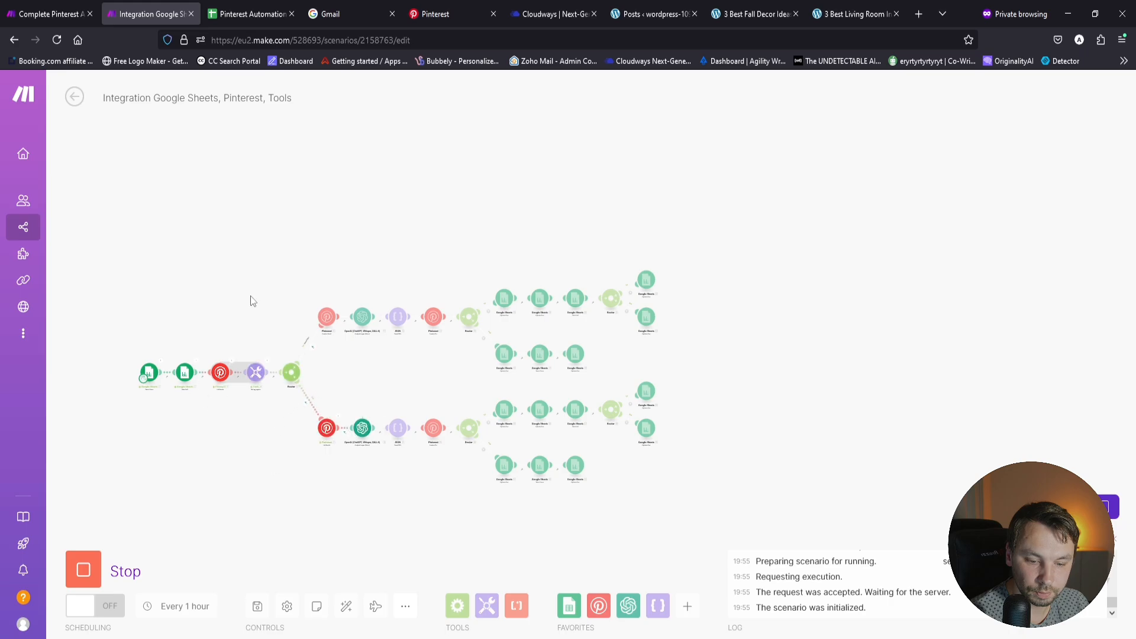
Step: Reload the Pinterest profile to examine the saved boards, and inspect which scenario branches ran in Make
{"action": "left_click", "coordinate": [438, 14]}
{"action": "left_click", "coordinate": [57, 40]}
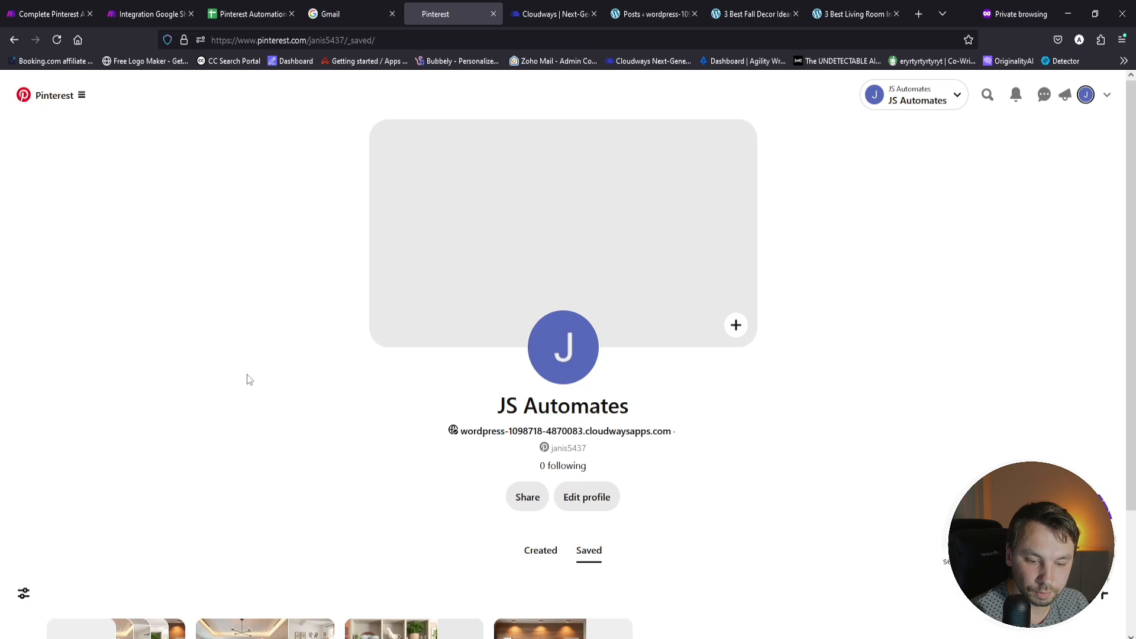
{"action": "scroll", "coordinate": [264, 387], "scroll_direction": "down", "scroll_amount": 3}
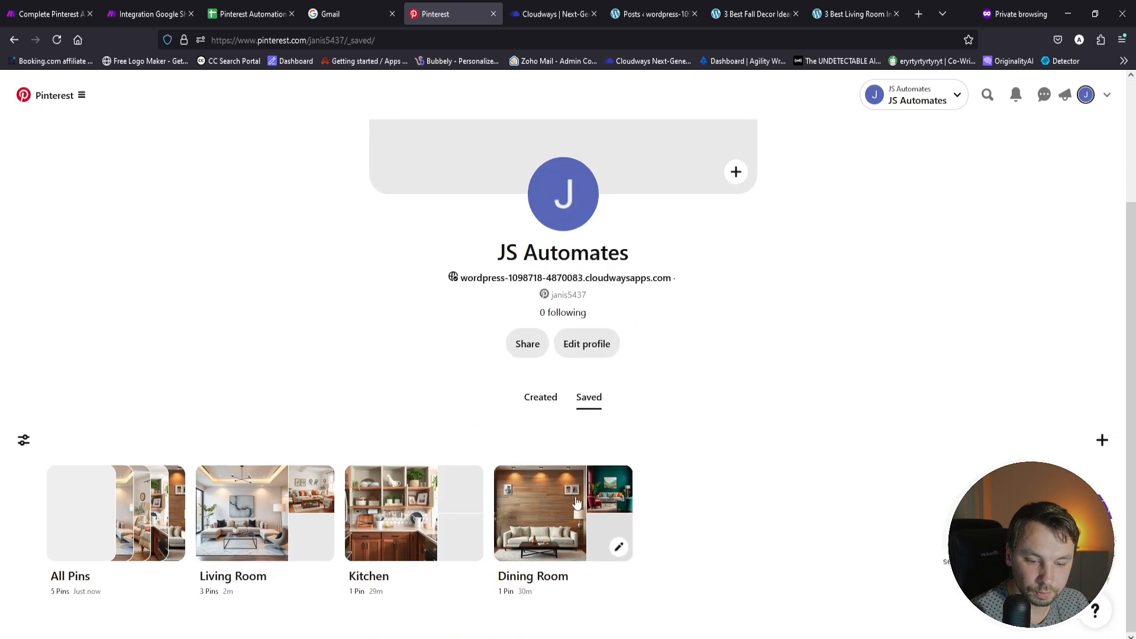
{"action": "left_click", "coordinate": [50, 14]}
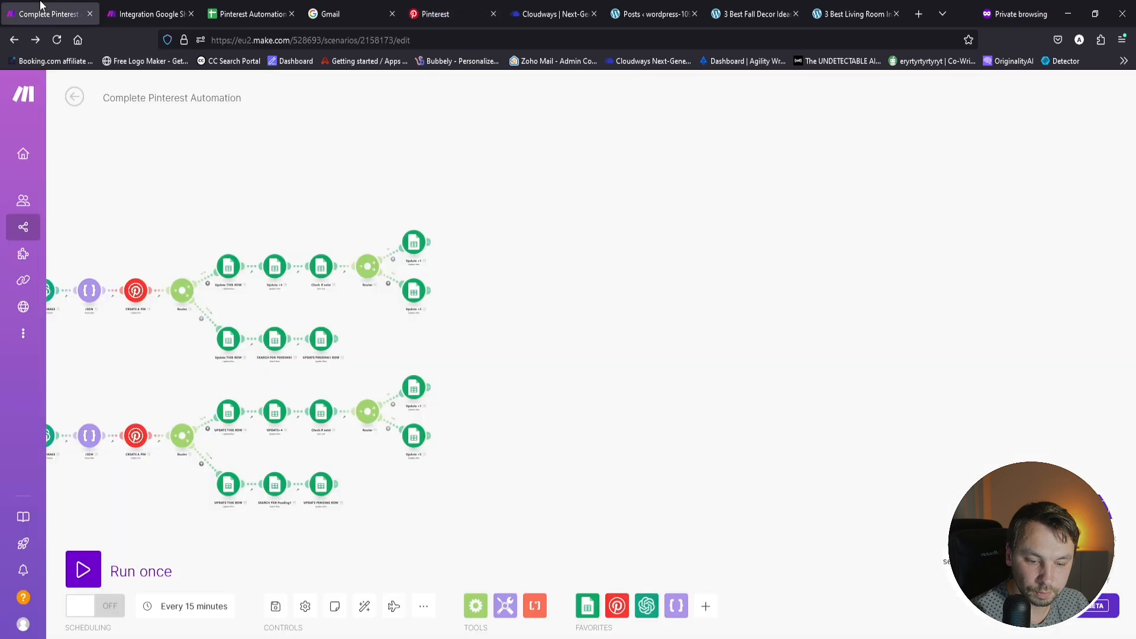
{"action": "left_click", "coordinate": [149, 6]}
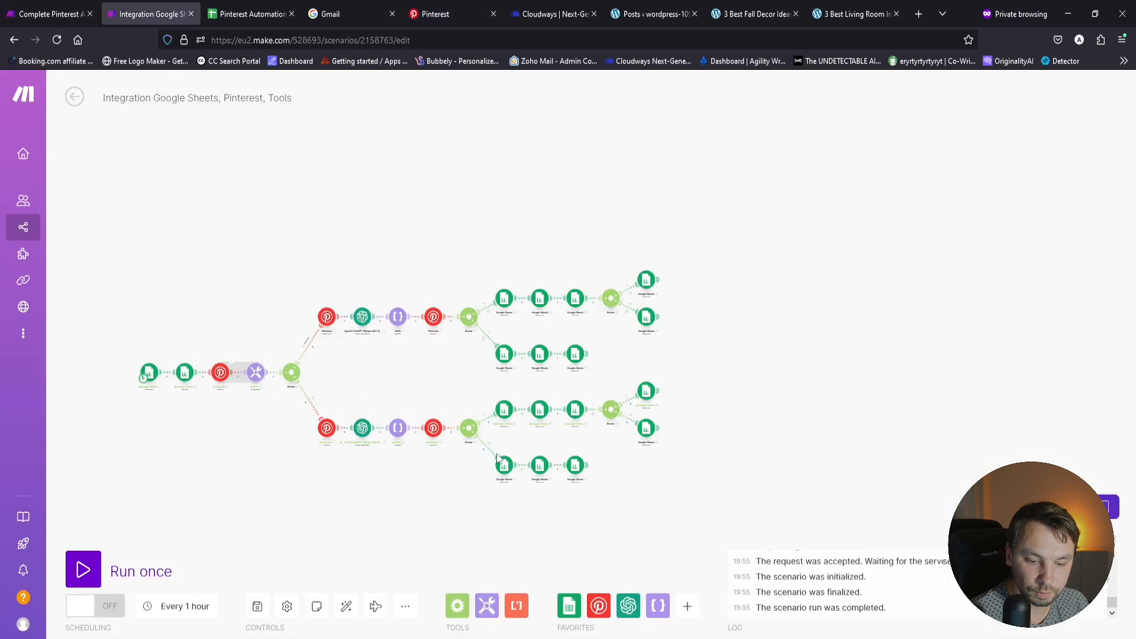
{"action": "scroll", "coordinate": [561, 464], "scroll_direction": "up", "scroll_amount": 3}
{"action": "scroll", "coordinate": [484, 401], "scroll_direction": "down", "scroll_amount": 2}
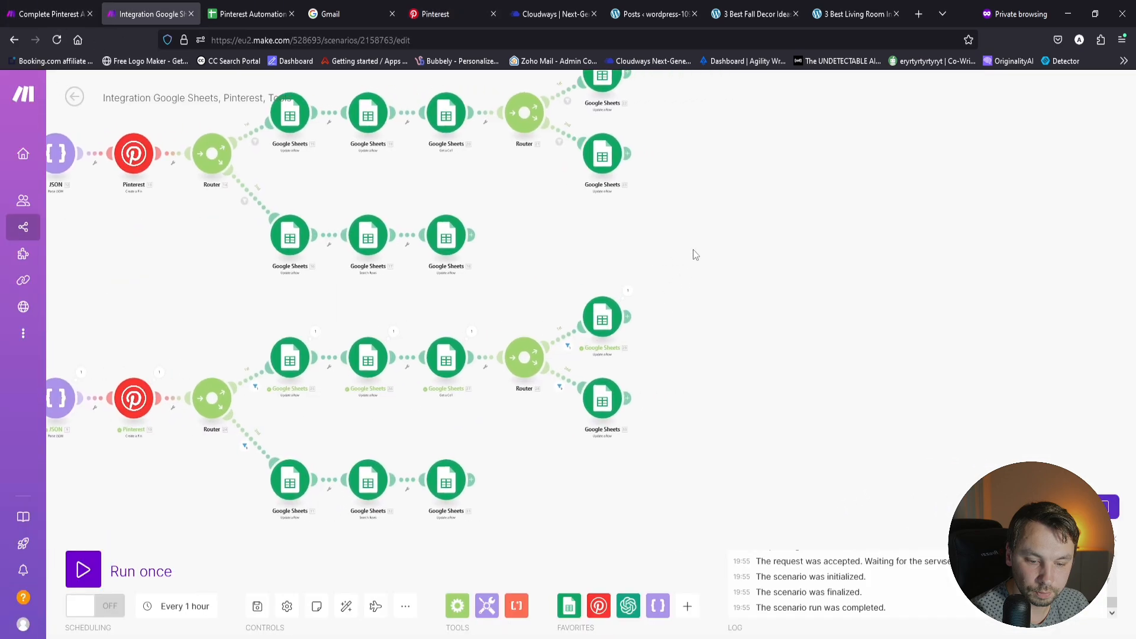
Step: Check the Status cells of the Dining Room and Kitchen rows in the Pinterest Automation sheet
{"action": "left_click", "coordinate": [261, 13]}
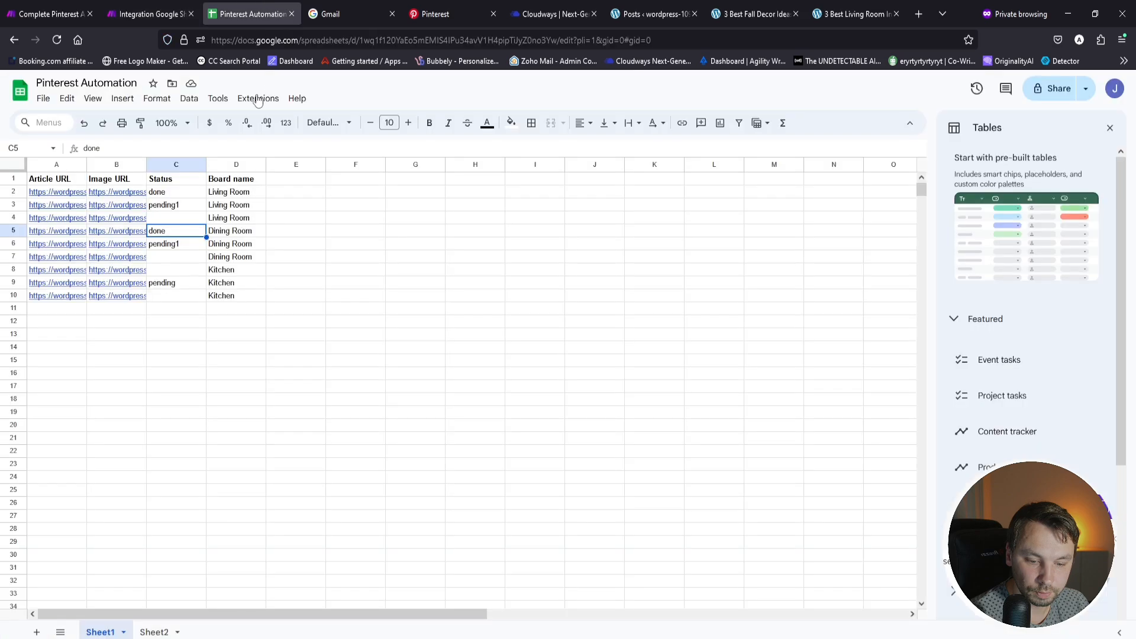
{"action": "left_click", "coordinate": [179, 246]}
{"action": "left_click", "coordinate": [169, 288]}
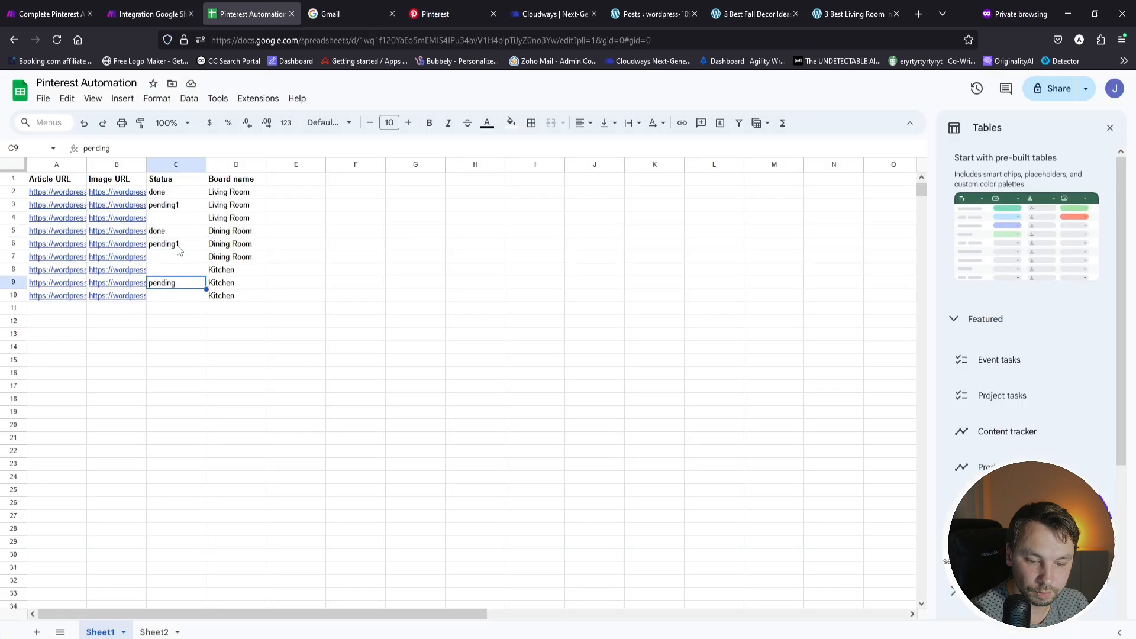
{"action": "left_click", "coordinate": [175, 251]}
Step: Run the Complete Pinterest Automation scenario once in Make and follow its progress alongside the sheet's statuses
{"action": "left_click", "coordinate": [61, 6]}
{"action": "scroll", "coordinate": [386, 436], "scroll_direction": "down", "scroll_amount": 3}
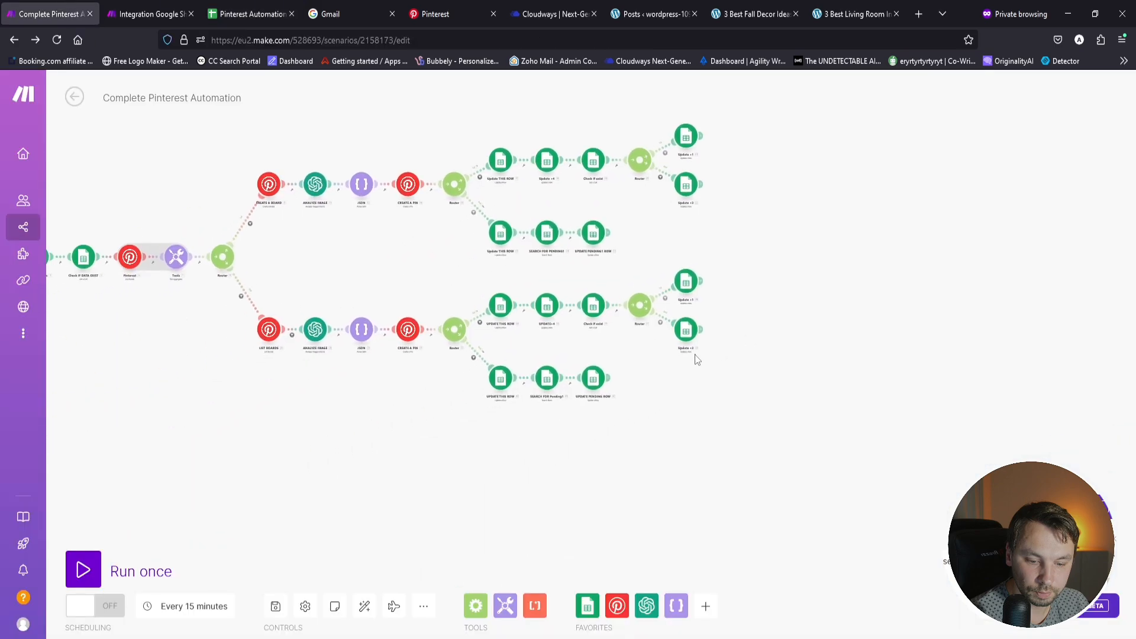
{"action": "left_click", "coordinate": [83, 569]}
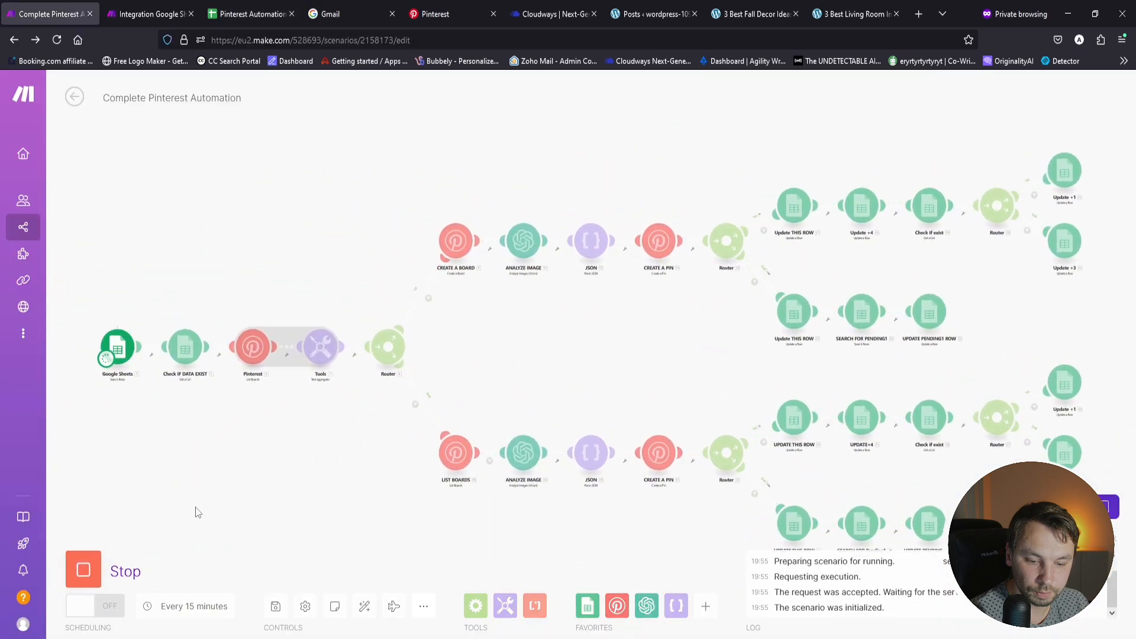
{"action": "left_click", "coordinate": [135, 15]}
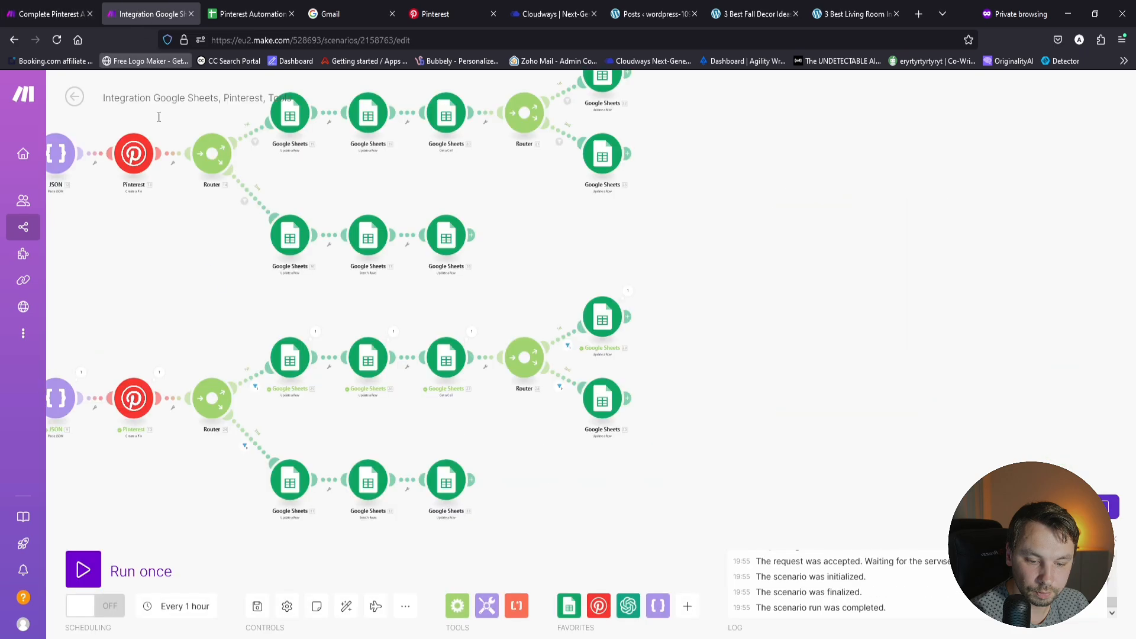
{"action": "left_click", "coordinate": [248, 14]}
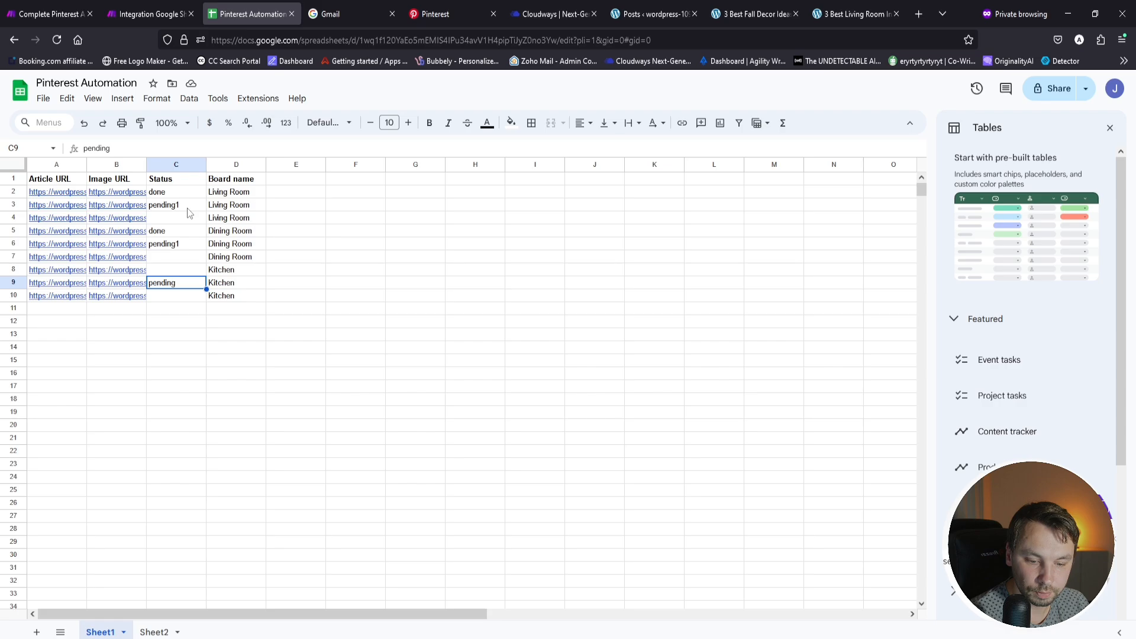
{"action": "left_click", "coordinate": [34, 6]}
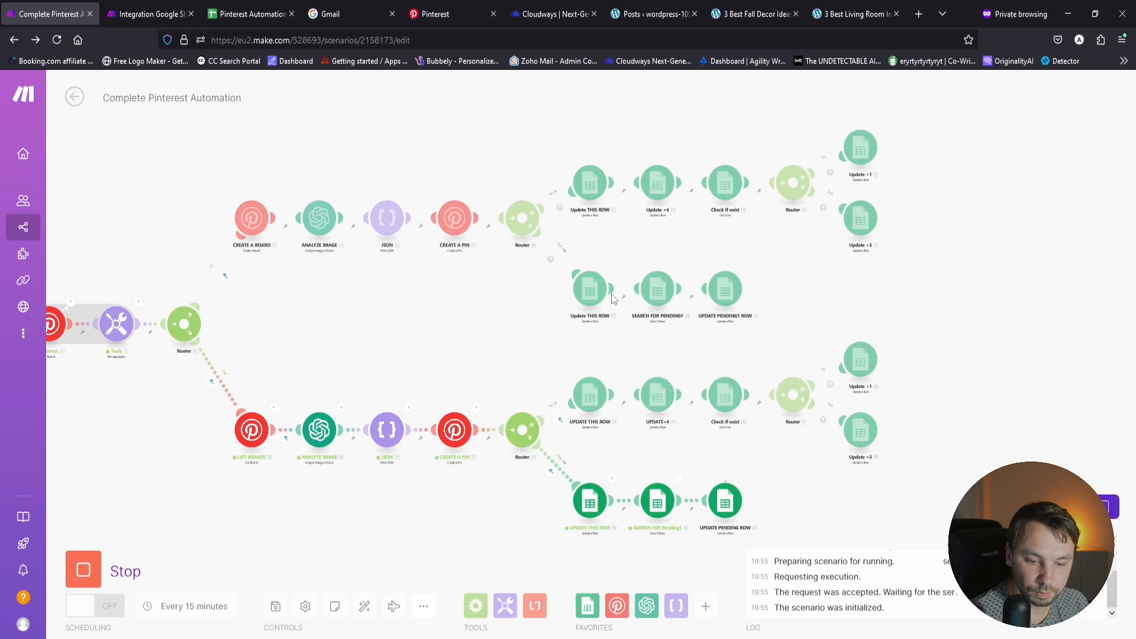
Step: Paste the copied Home Decors rows back into the Pinterest Automation sheet starting at cell A11
{"action": "left_click", "coordinate": [178, 13]}
{"action": "left_click", "coordinate": [215, 6]}
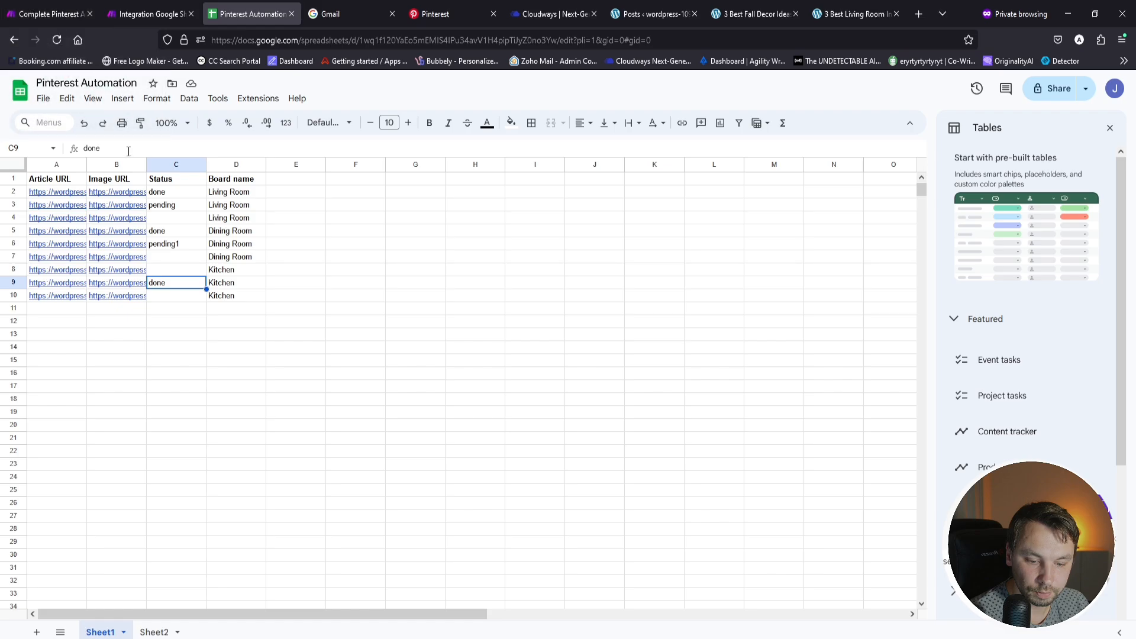
{"action": "left_click", "coordinate": [42, 310]}
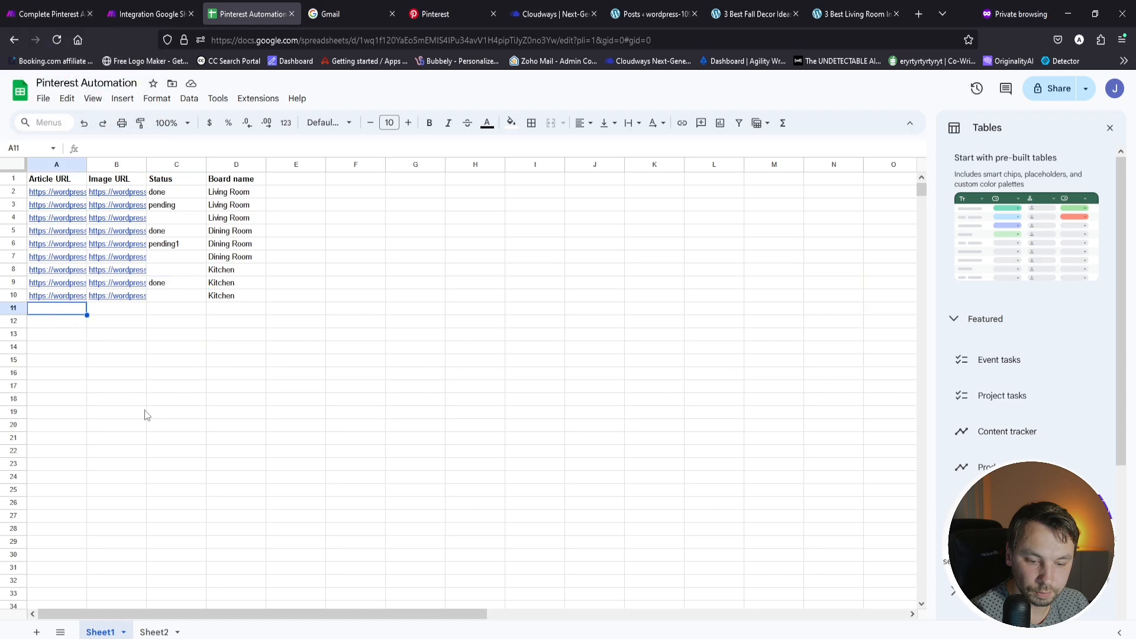
{"action": "key", "text": "ctrl+v"}
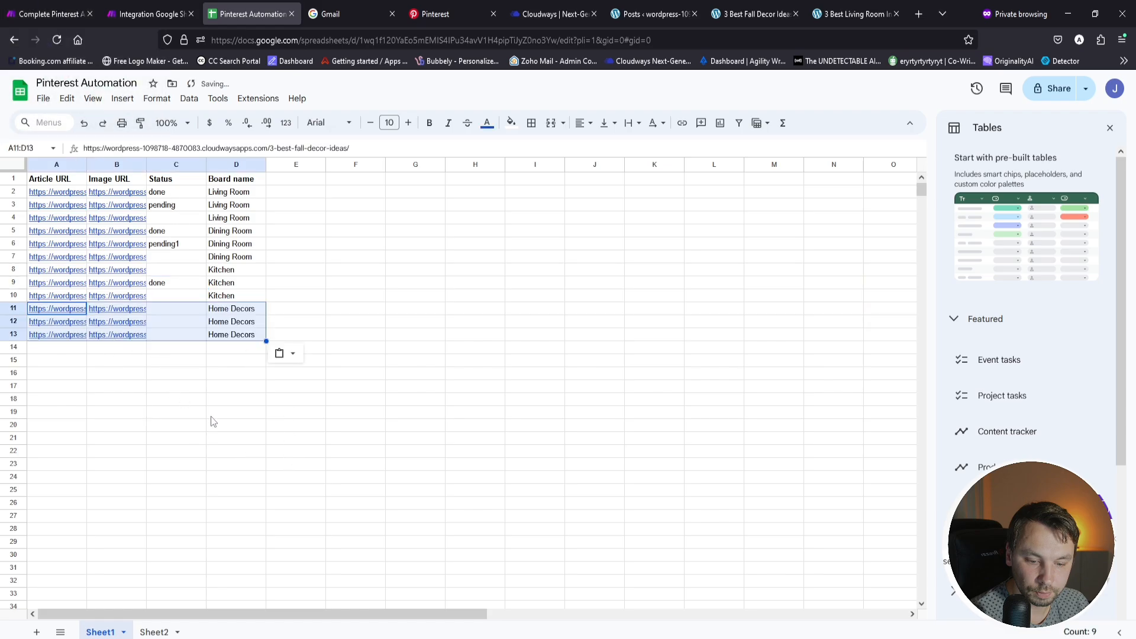
{"action": "left_click", "coordinate": [285, 451]}
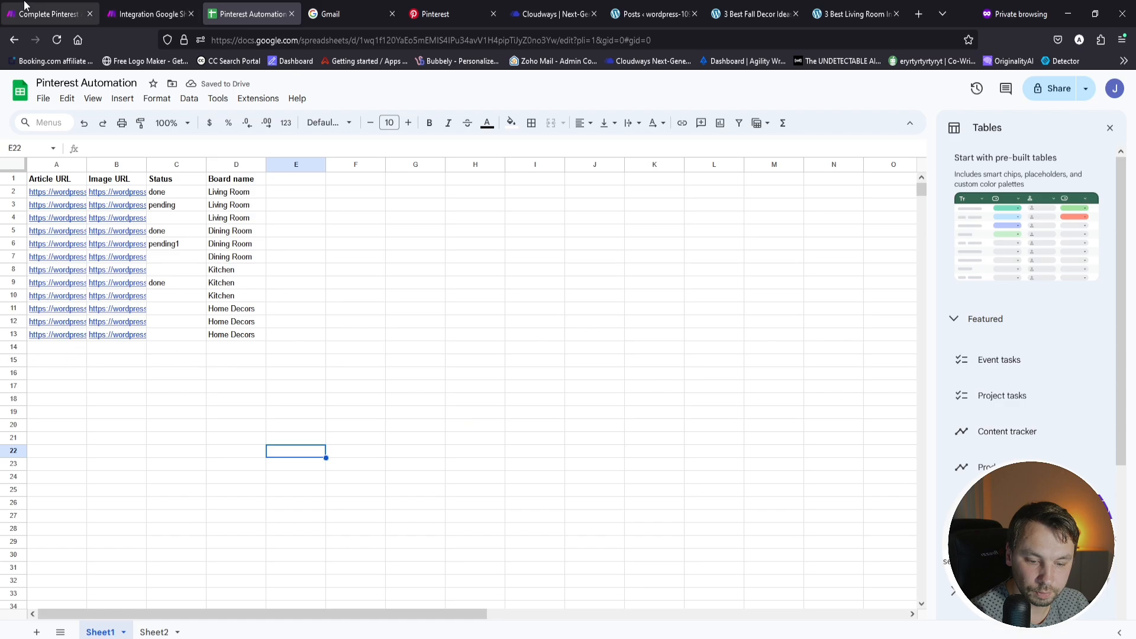
Step: Run the Complete Pinterest Automation scenario once more with the Home Decors rows back in the sheet
{"action": "left_click", "coordinate": [50, 13]}
{"action": "left_click", "coordinate": [89, 565]}
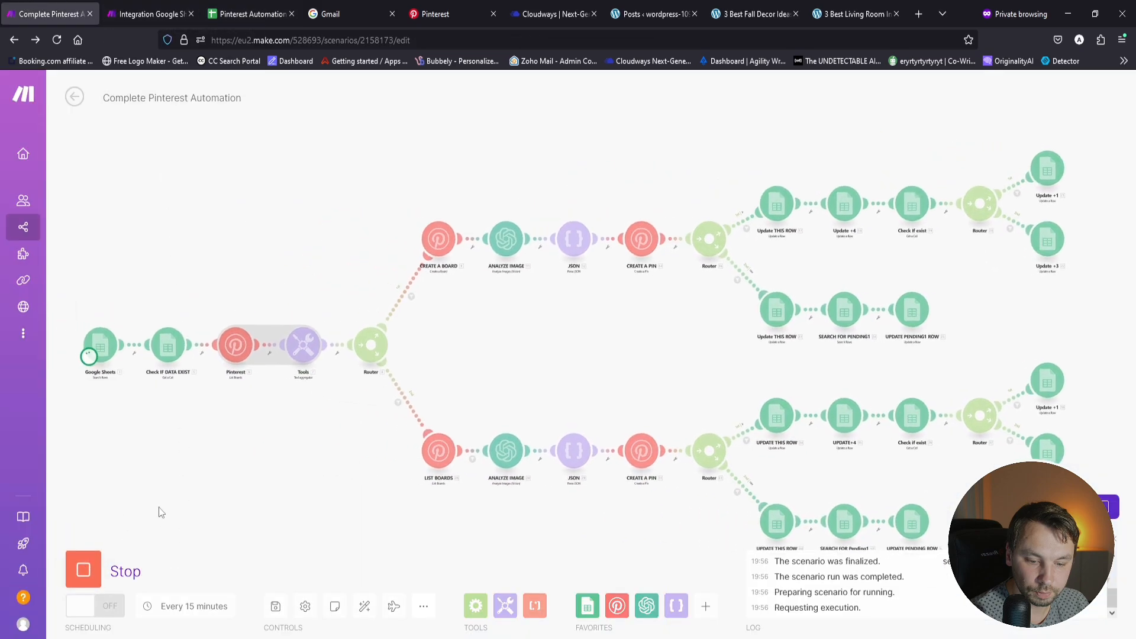
Step: Check the sheet's statuses, run the Complete Pinterest Automation scenario again in Make, and review the Status column after the run
{"action": "left_click", "coordinate": [227, 7]}
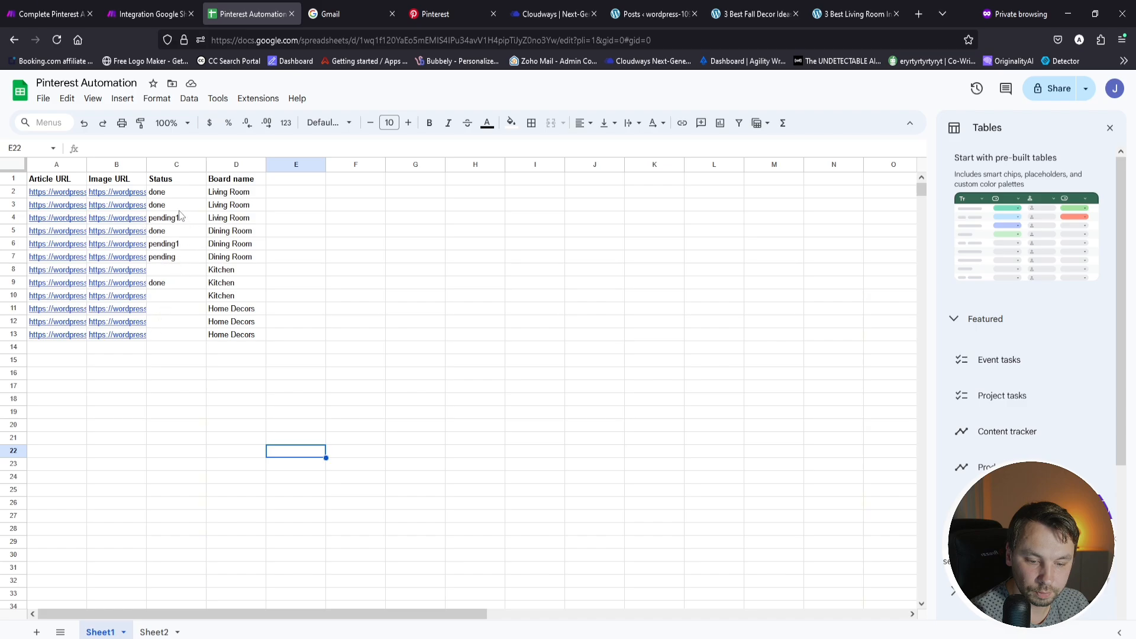
{"action": "key", "text": "ctrl+1"}
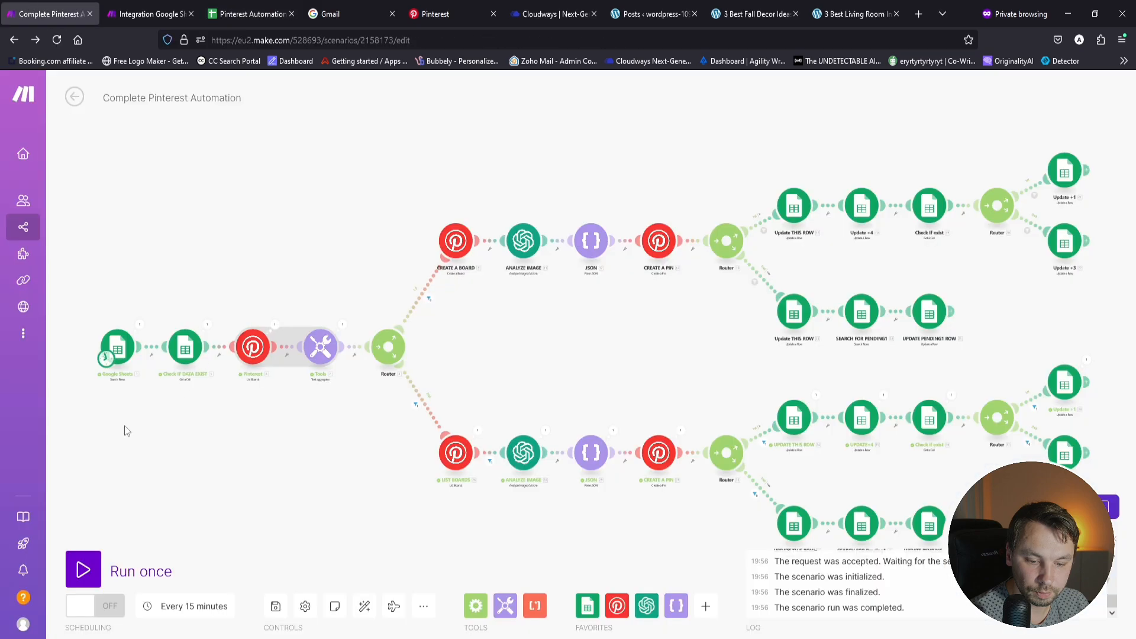
{"action": "left_click", "coordinate": [84, 569]}
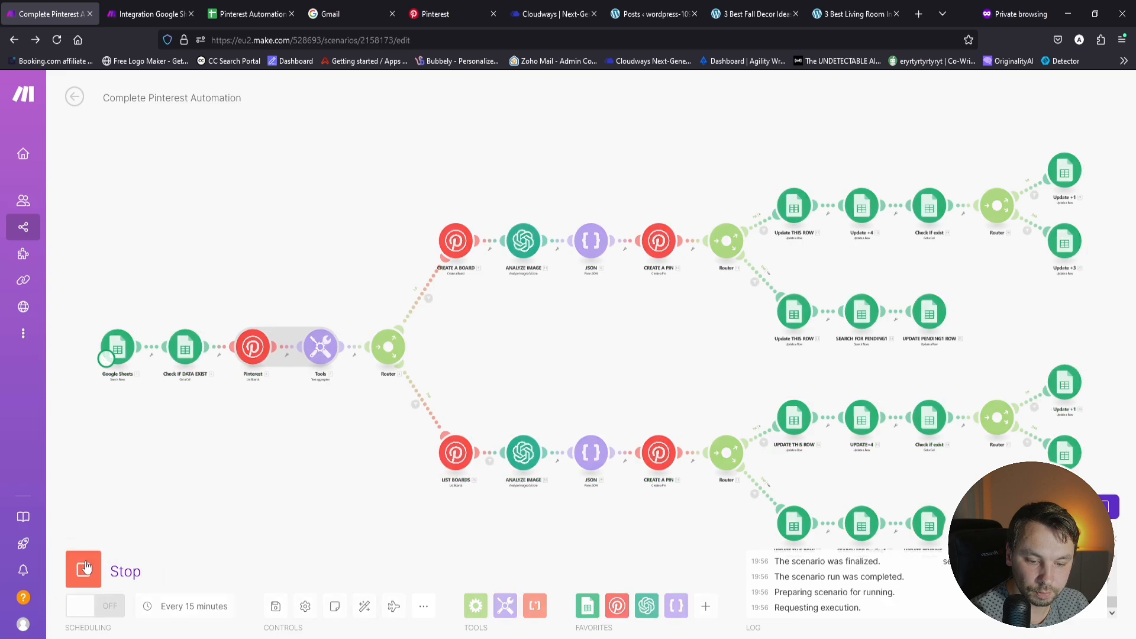
{"action": "left_click", "coordinate": [148, 15]}
{"action": "key", "text": "ctrl+3"}
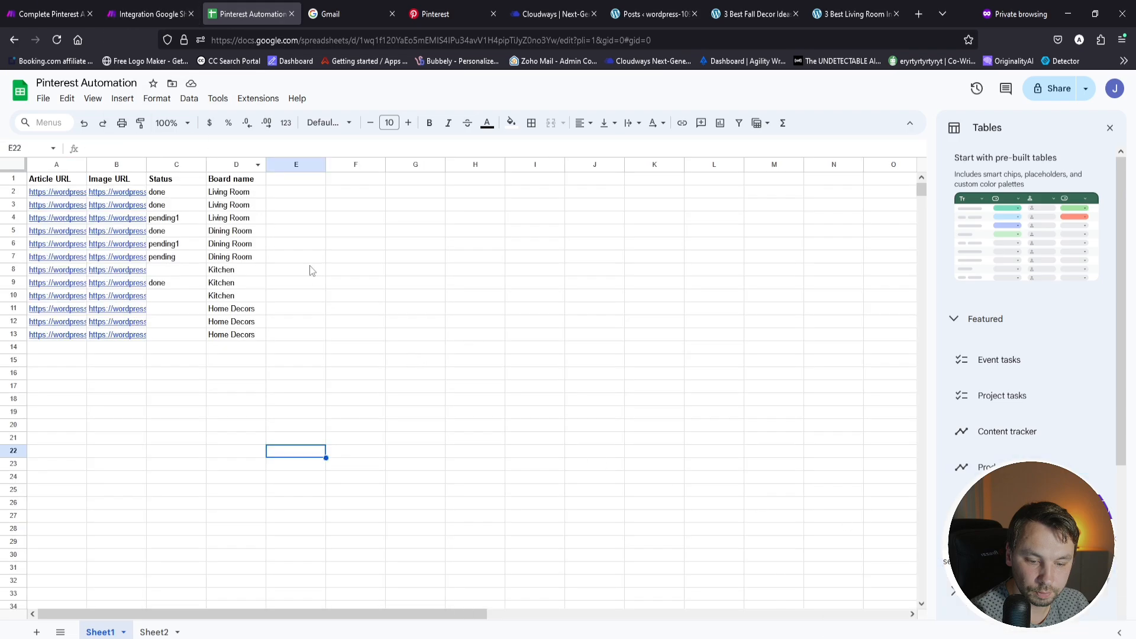
{"action": "left_click", "coordinate": [64, 6]}
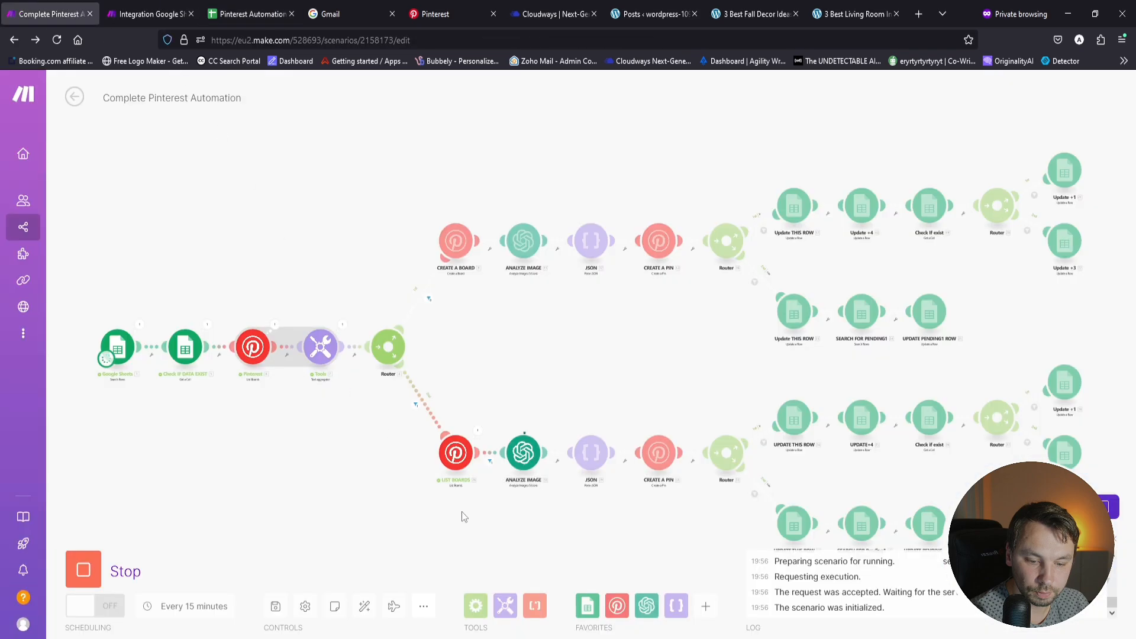
{"action": "left_click_drag", "start_coordinate": [462, 511], "coordinate": [341, 489]}
{"action": "scroll", "coordinate": [428, 493], "scroll_direction": "down", "scroll_amount": 2}
{"action": "left_click_drag", "start_coordinate": [491, 498], "coordinate": [514, 493]}
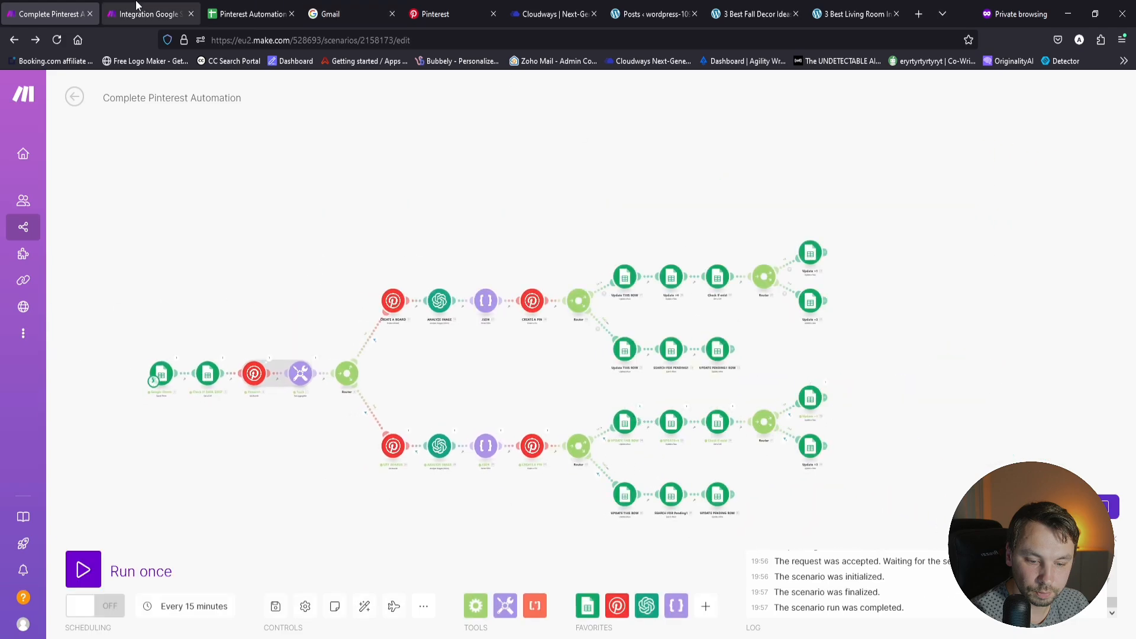
{"action": "left_click", "coordinate": [148, 13]}
{"action": "left_click", "coordinate": [252, 14]}
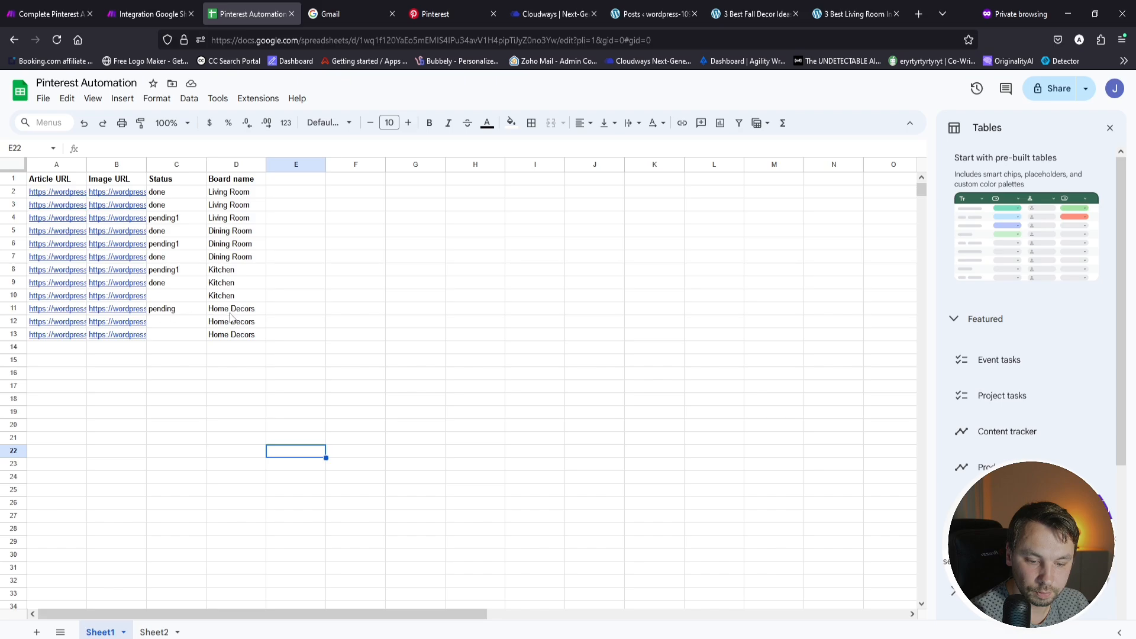
Step: Run the Integration Google Sheets, Pinterest, Tools scenario once in Make and check the Status column in the Pinterest Automation sheet
{"action": "left_click", "coordinate": [148, 13]}
{"action": "left_click", "coordinate": [83, 569]}
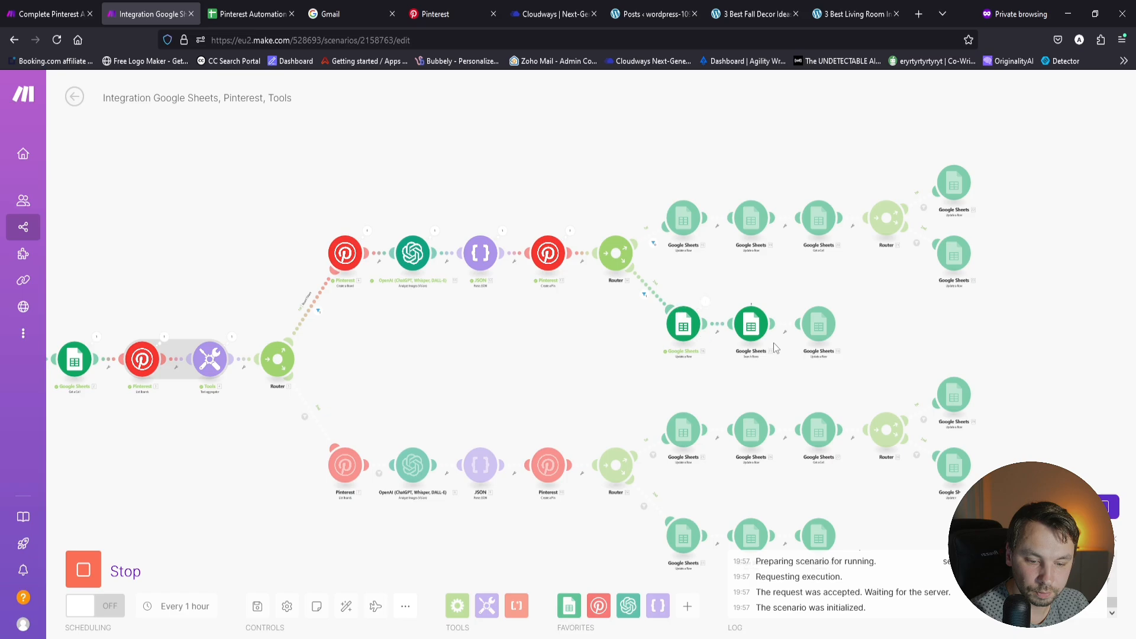
{"action": "left_click", "coordinate": [274, 8]}
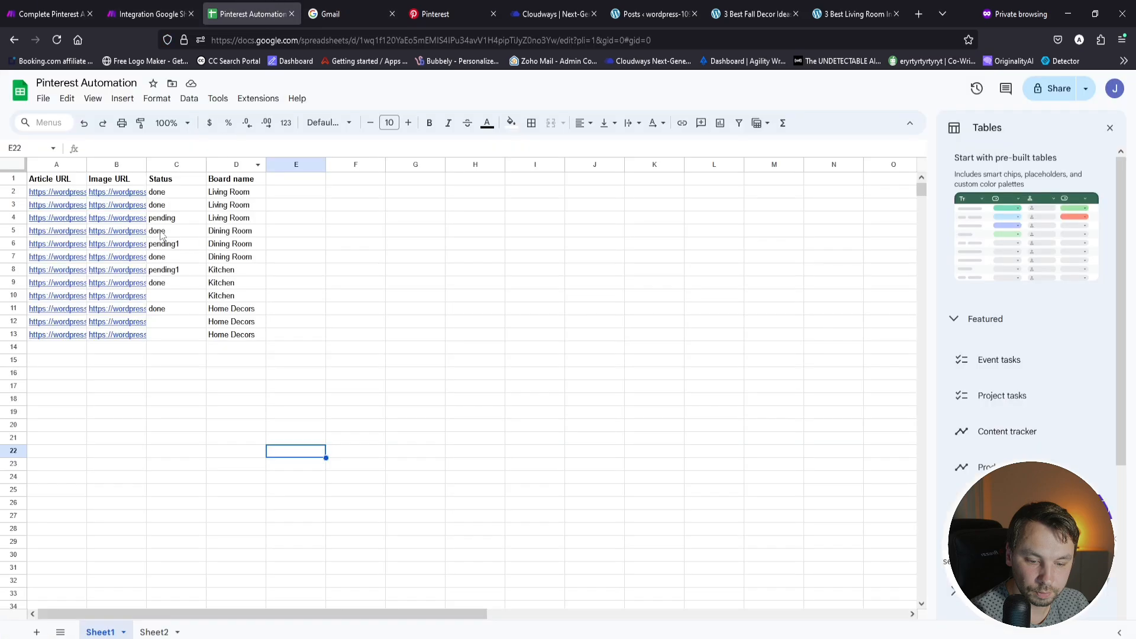